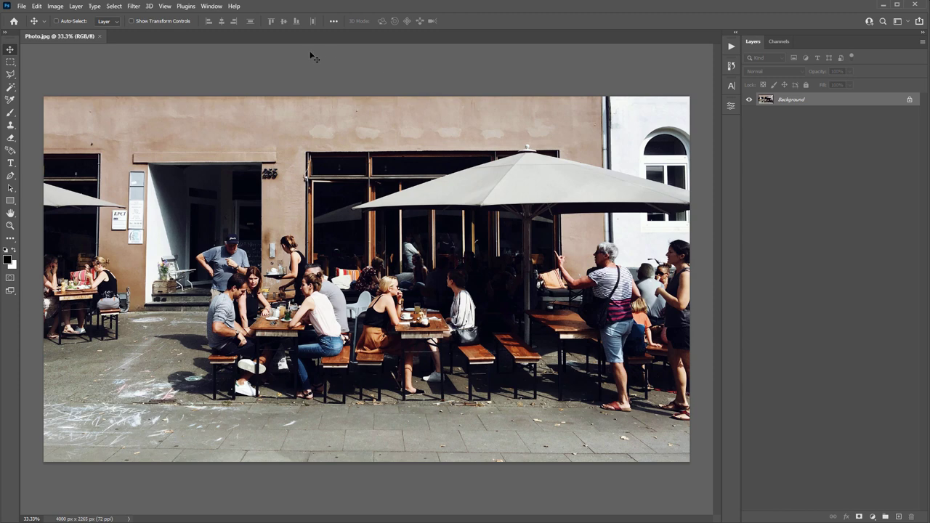
Step: Load the action file "Acrylic Painting Photoshop Effect - By Sevenstyles.atn" from the Tutorial folder, collapse the set and hide the actions list
{"action": "left_click", "coordinate": [212, 6]}
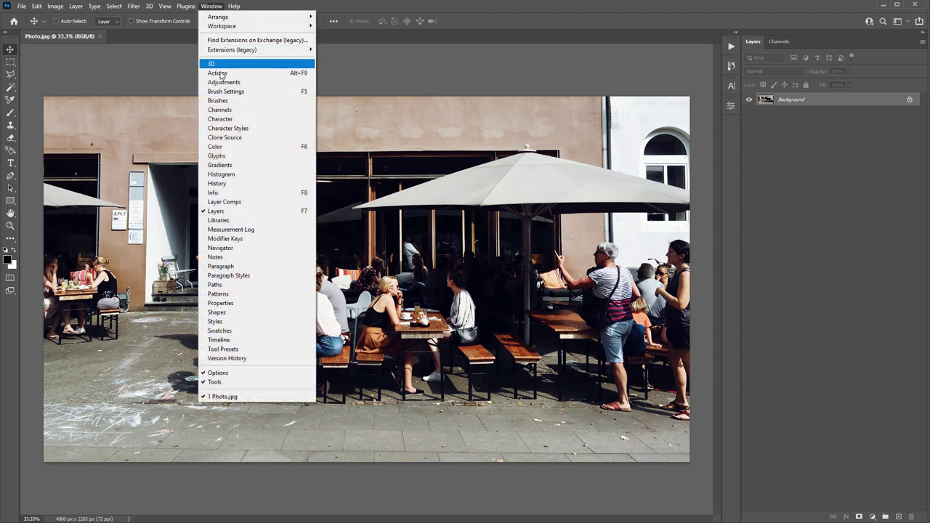
{"action": "left_click", "coordinate": [217, 73]}
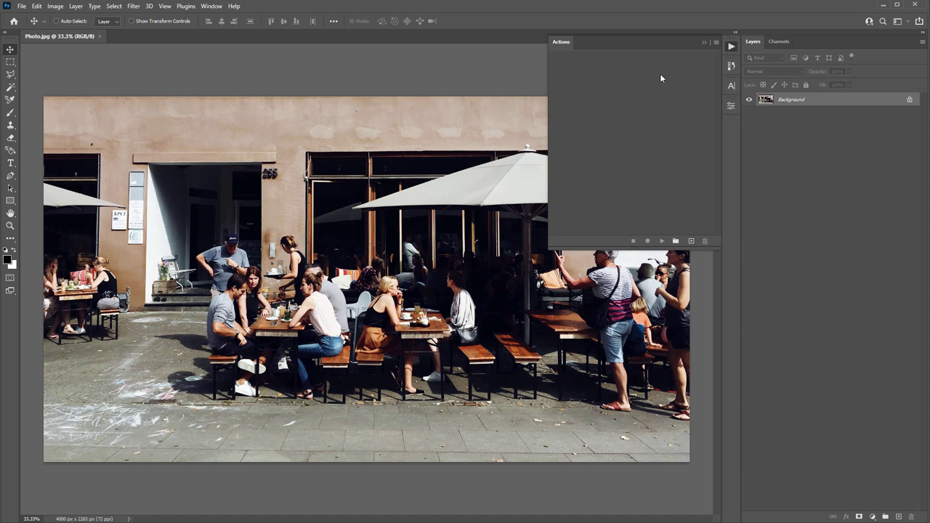
{"action": "left_click", "coordinate": [716, 44]}
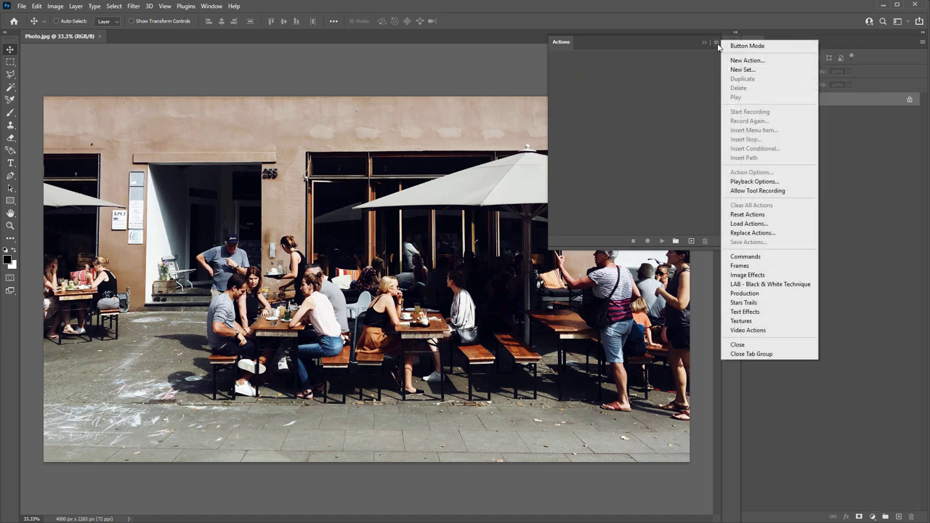
{"action": "left_click", "coordinate": [763, 225]}
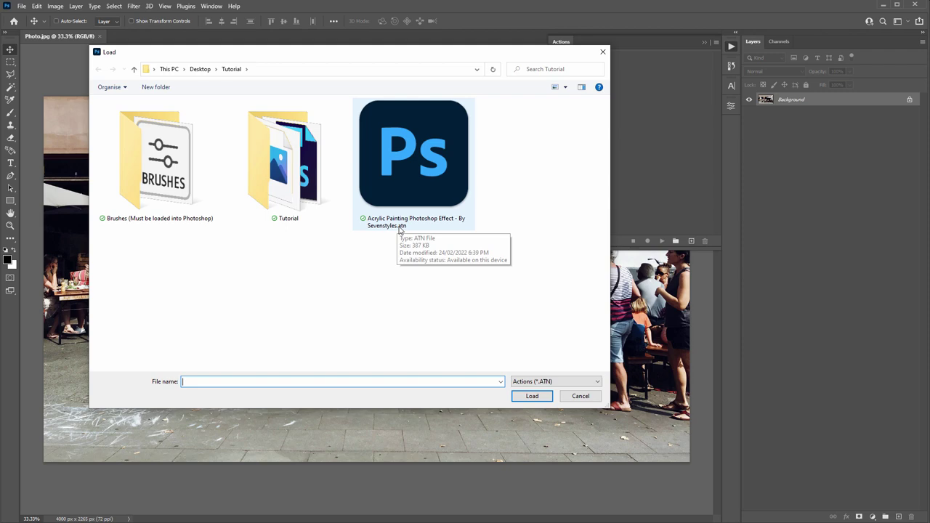
{"action": "double_click", "coordinate": [433, 166]}
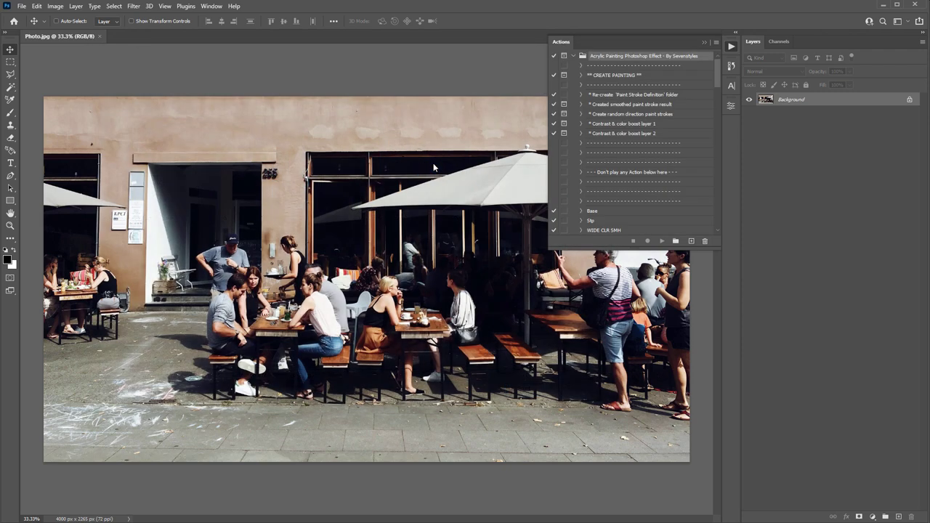
{"action": "left_click", "coordinate": [573, 57]}
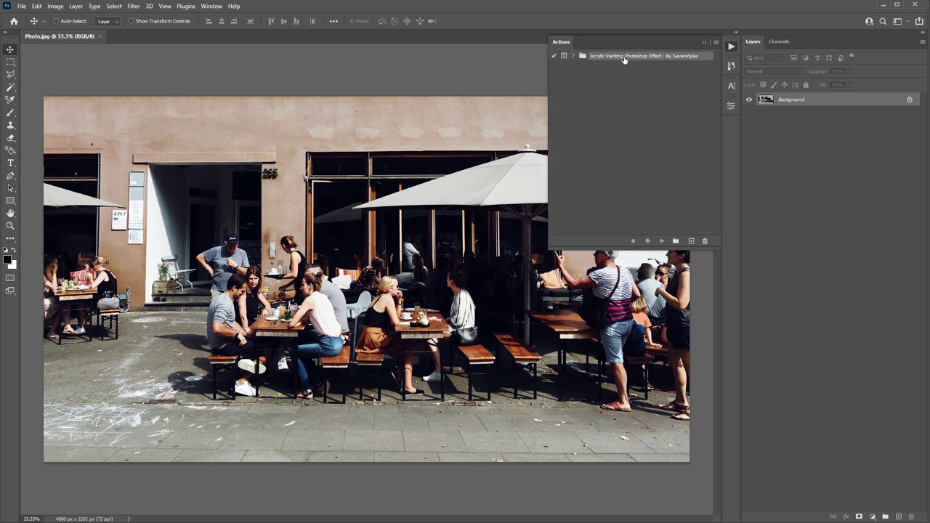
{"action": "left_click", "coordinate": [705, 43]}
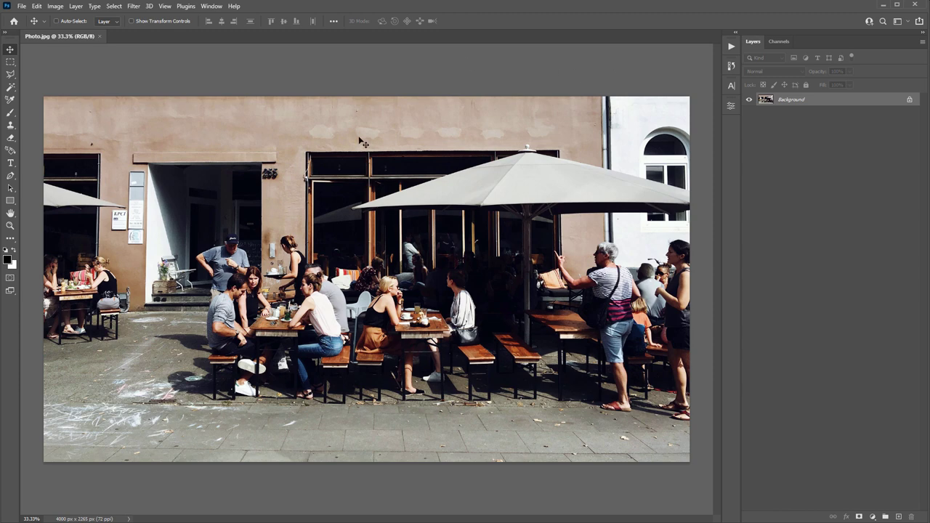
Step: Activate the standard Brush Tool
{"action": "key", "text": "b"}
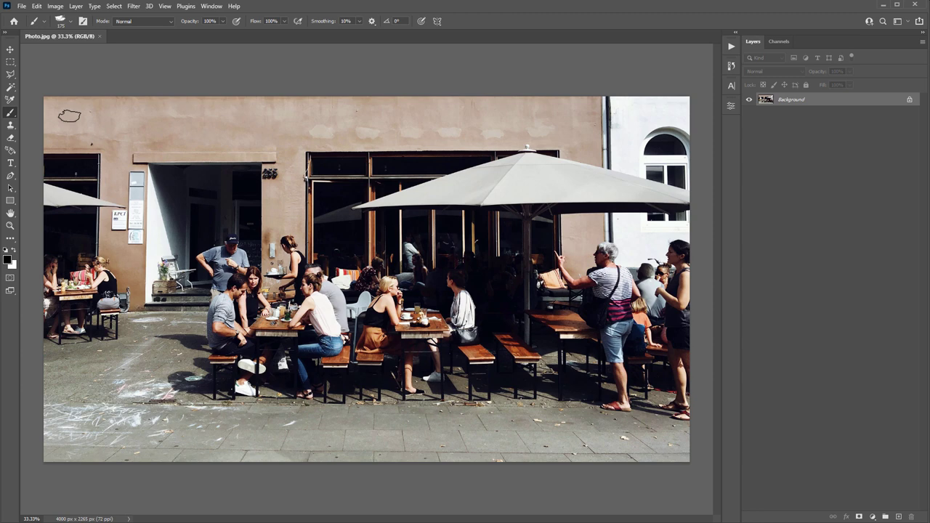
{"action": "right_click", "coordinate": [10, 115]}
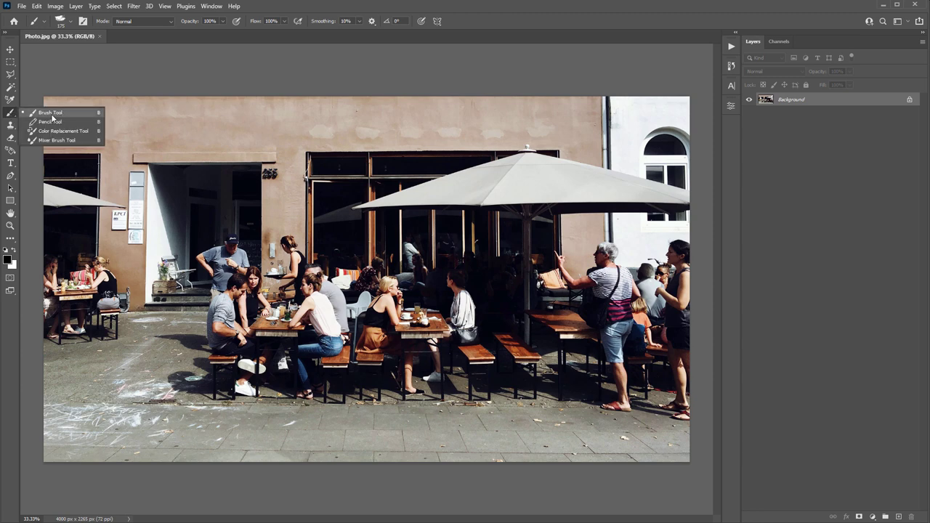
{"action": "left_click", "coordinate": [52, 115]}
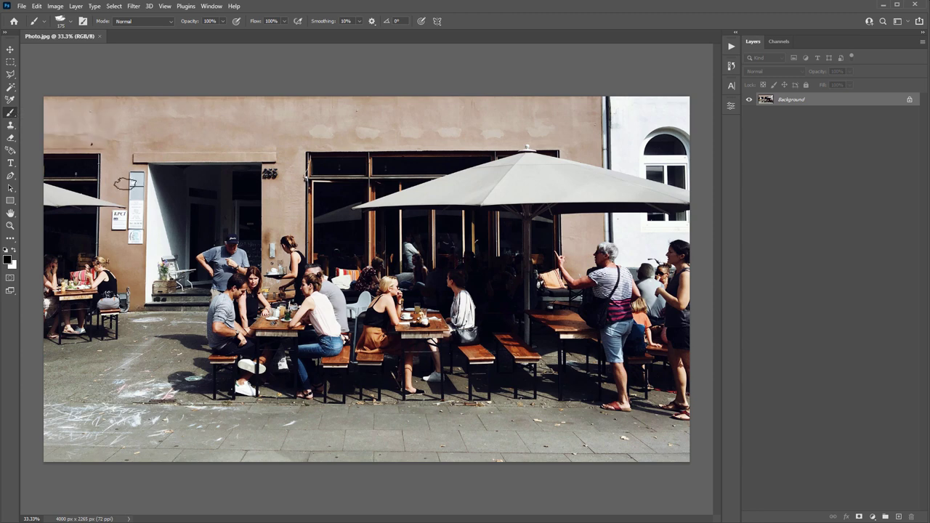
Step: Import "Acrylic Painting Photoshop Effect Brushes - By Sevenstyles.abr" into the brush presets from the "Brushes (Must be loaded into Photoshop)" folder
{"action": "right_click", "coordinate": [63, 117]}
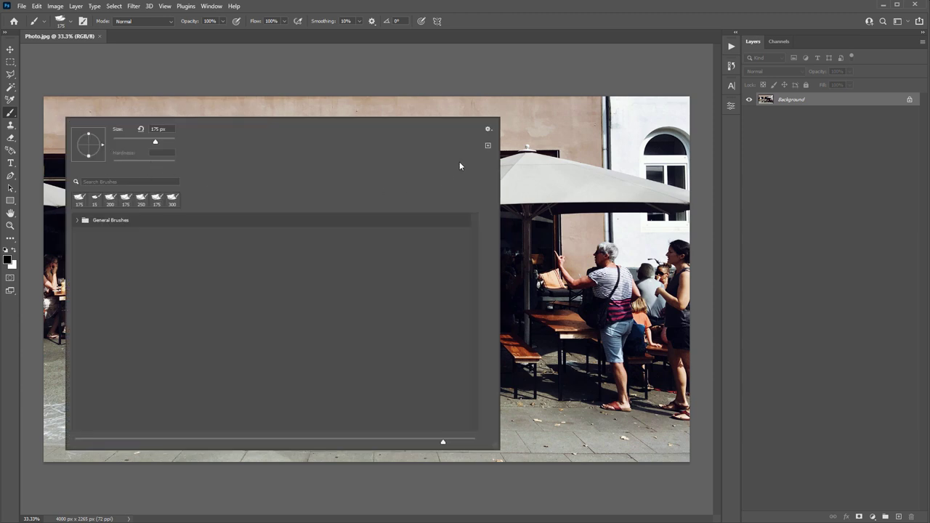
{"action": "left_click", "coordinate": [490, 130]}
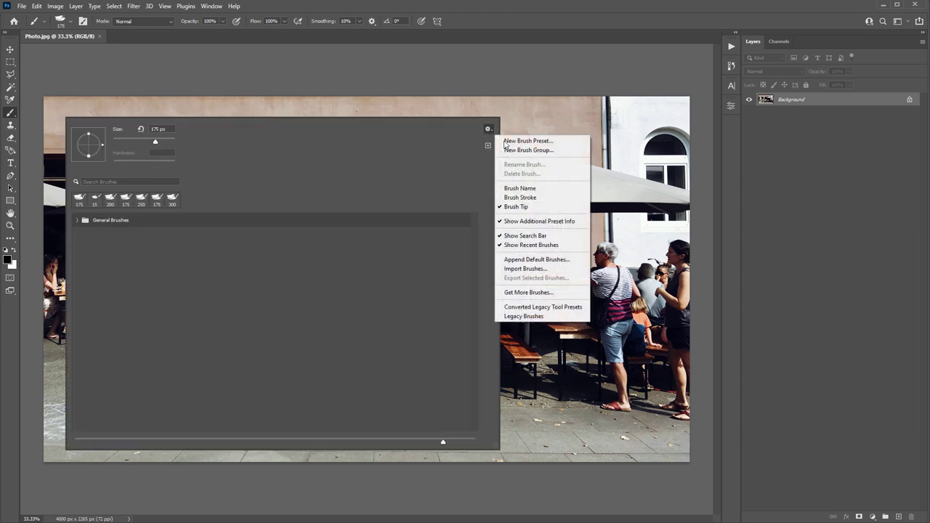
{"action": "left_click", "coordinate": [533, 269]}
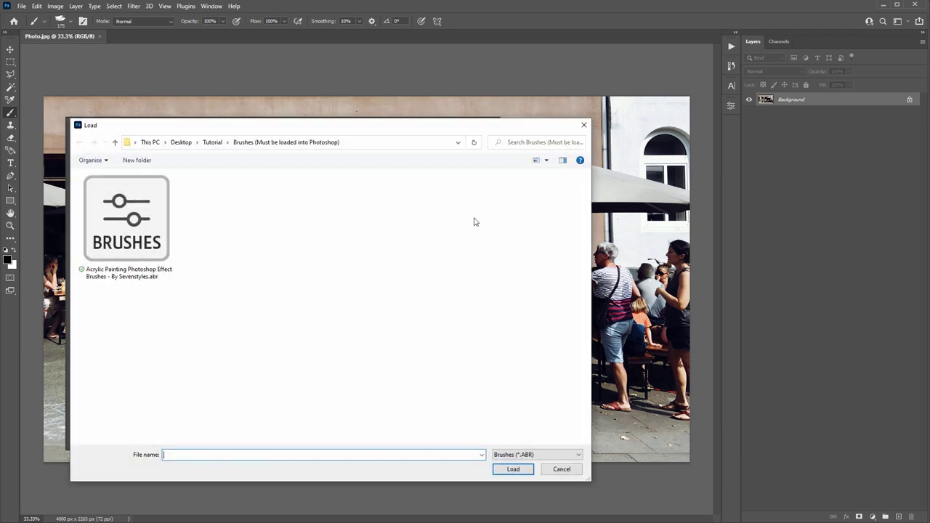
{"action": "left_click_drag", "start_coordinate": [335, 125], "coordinate": [412, 95]}
{"action": "left_click", "coordinate": [293, 114]}
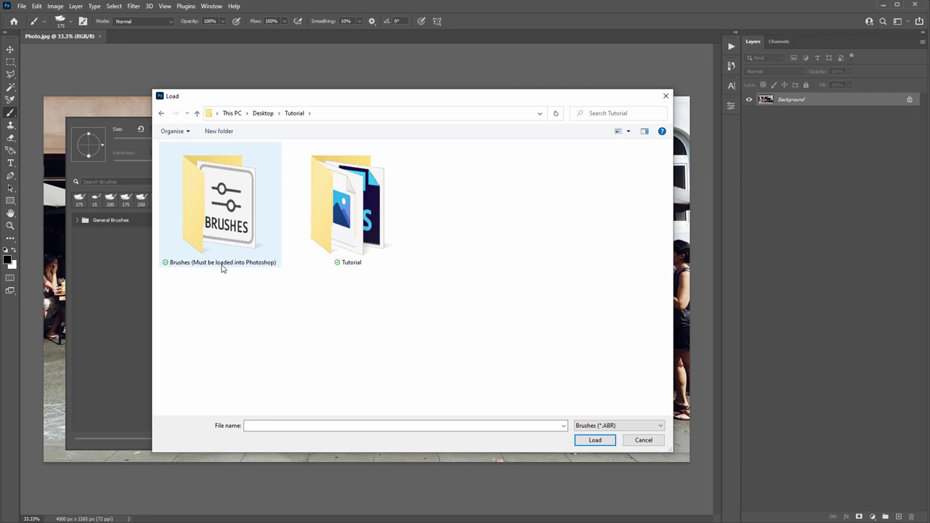
{"action": "left_click", "coordinate": [219, 201]}
{"action": "double_click", "coordinate": [218, 202]}
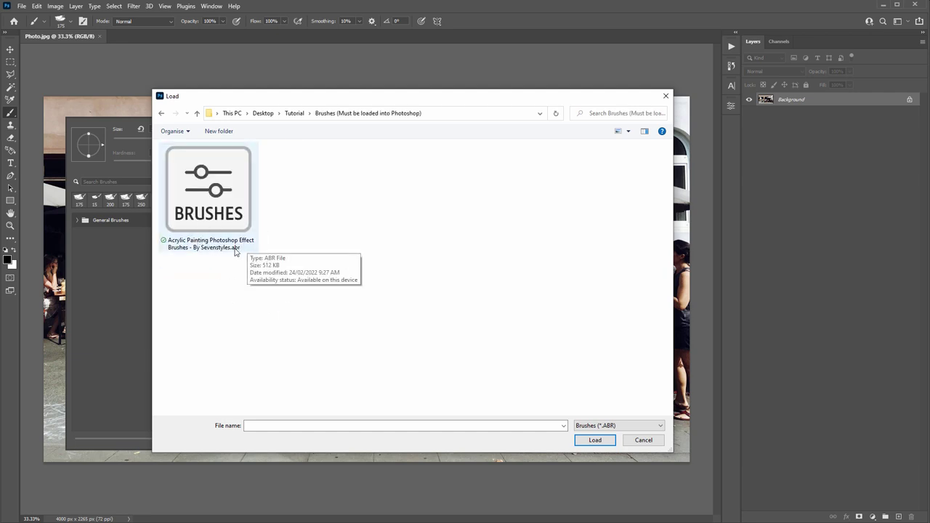
{"action": "double_click", "coordinate": [206, 193]}
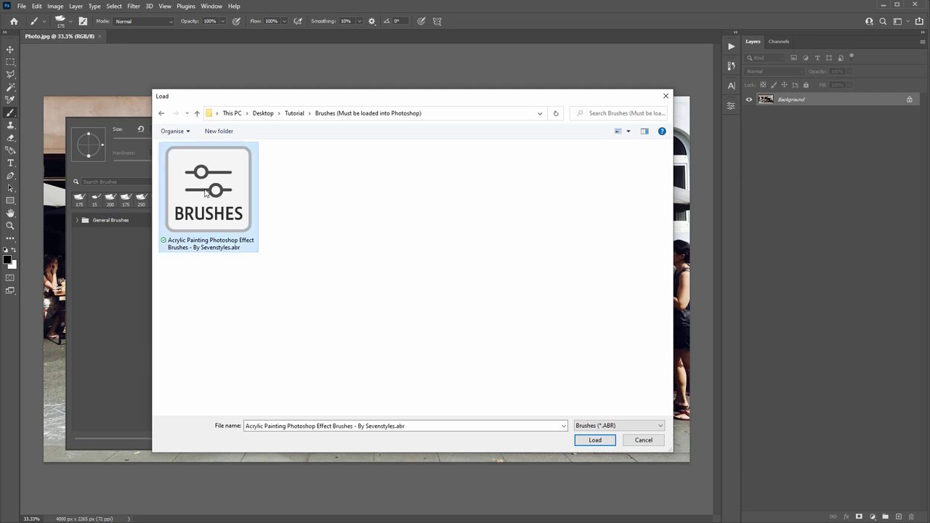
Step: Delete the "Acrylic Painting Photoshop Effect Brushes - By Sevenstyles" group from the brush presets
{"action": "left_click", "coordinate": [113, 241]}
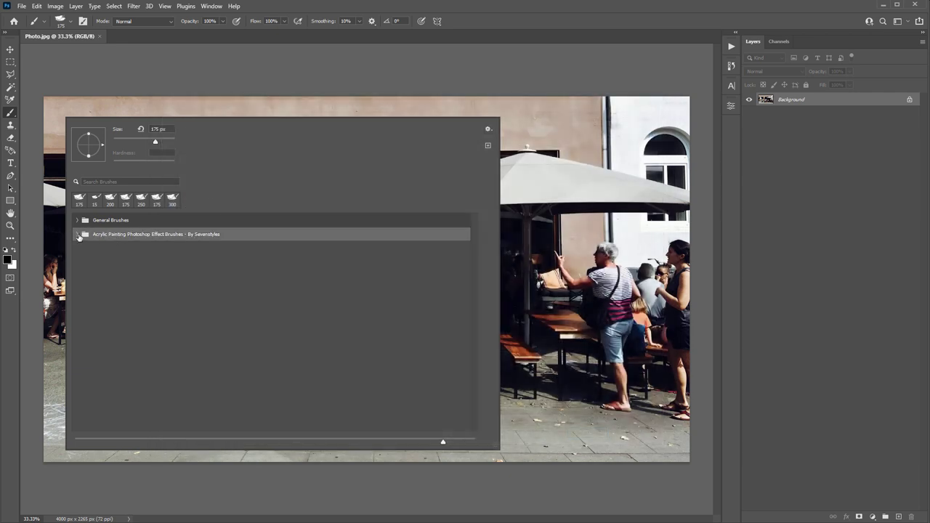
{"action": "left_click", "coordinate": [78, 234]}
{"action": "left_click", "coordinate": [76, 233]}
{"action": "right_click", "coordinate": [148, 238]}
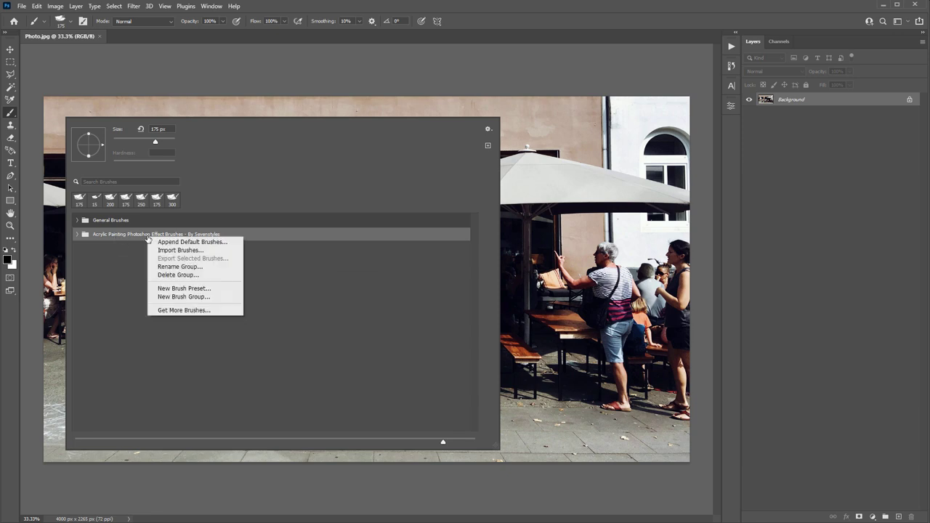
{"action": "left_click", "coordinate": [208, 275]}
{"action": "left_click", "coordinate": [248, 154]}
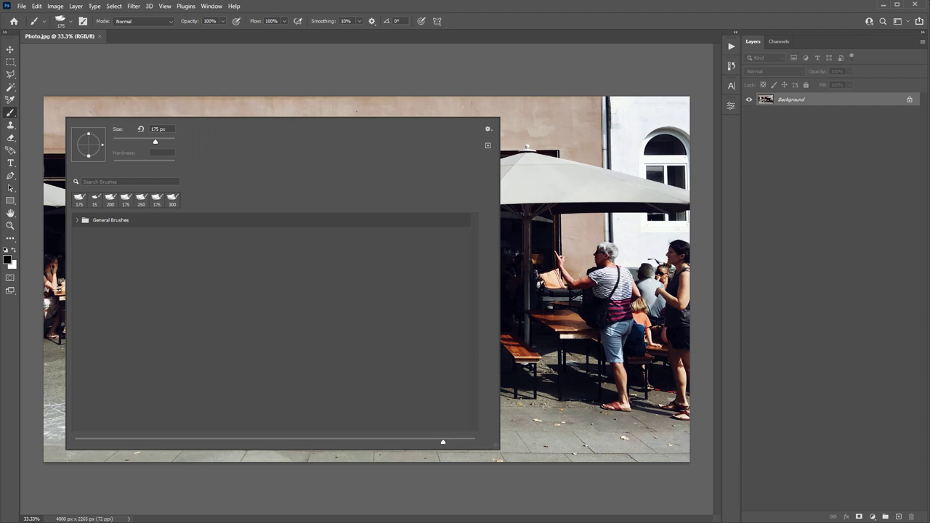
Step: Switch to File Explorer, load the Acrylic Painting brushes .abr file by opening it from its folder, and check the group in Photoshop's brush presets
{"action": "key", "text": "alt+Tab"}
{"action": "mouse_move", "coordinate": [252, 79]}
{"action": "left_mouse_down"}
{"action": "mouse_move", "coordinate": [480, 82]}
{"action": "mouse_move", "coordinate": [541, 68]}
{"action": "left_mouse_up"}
{"action": "double_click", "coordinate": [405, 149]}
{"action": "double_click", "coordinate": [434, 167]}
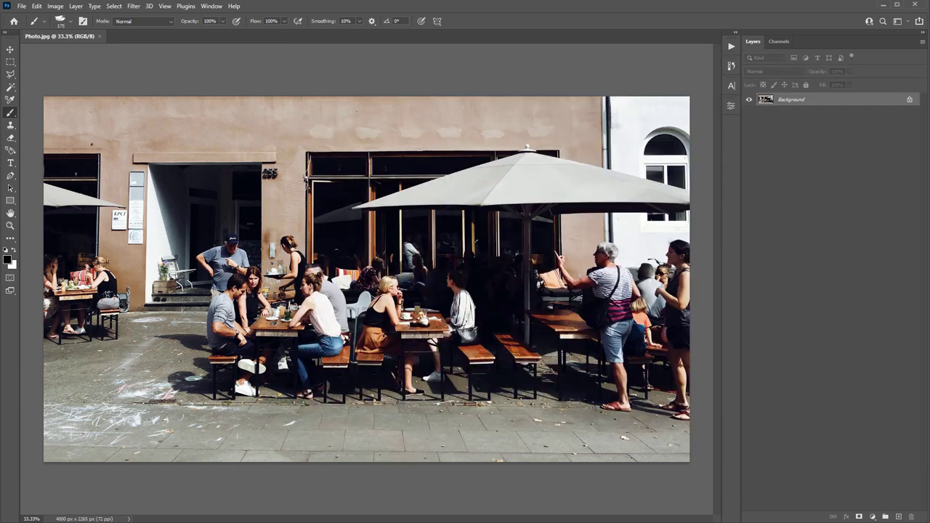
{"action": "right_click", "coordinate": [82, 123]}
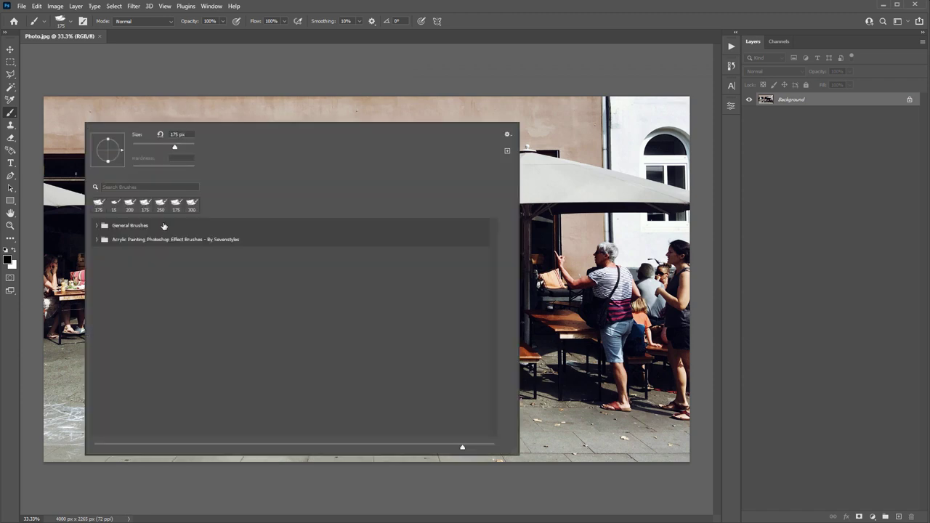
{"action": "left_click", "coordinate": [98, 240]}
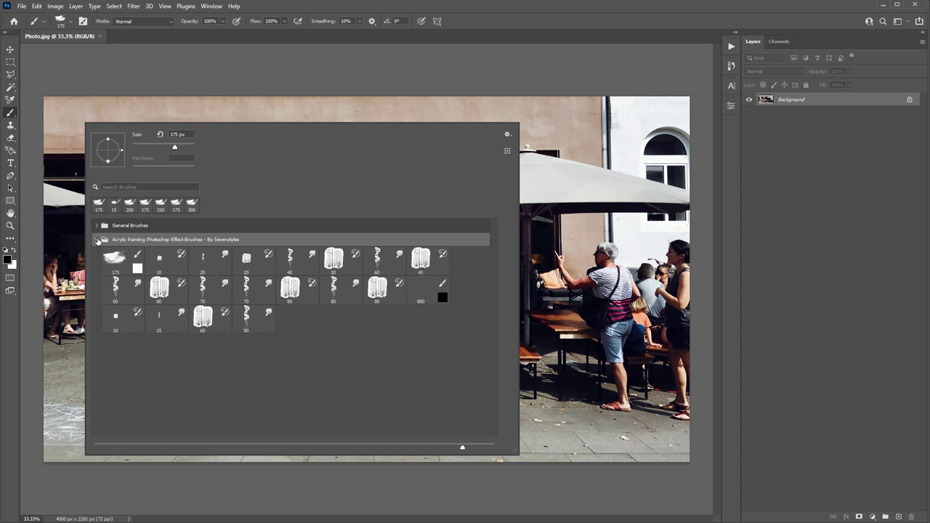
{"action": "left_click", "coordinate": [97, 240]}
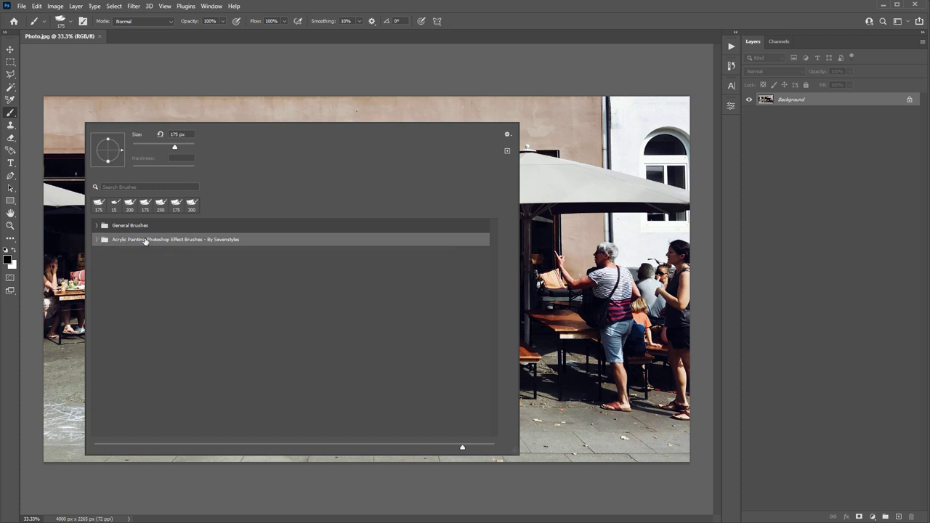
Step: Load the Acrylic Painting action file again from File Explorer's Tutorial folder, and delete the duplicate action set in Photoshop
{"action": "left_click", "coordinate": [731, 46]}
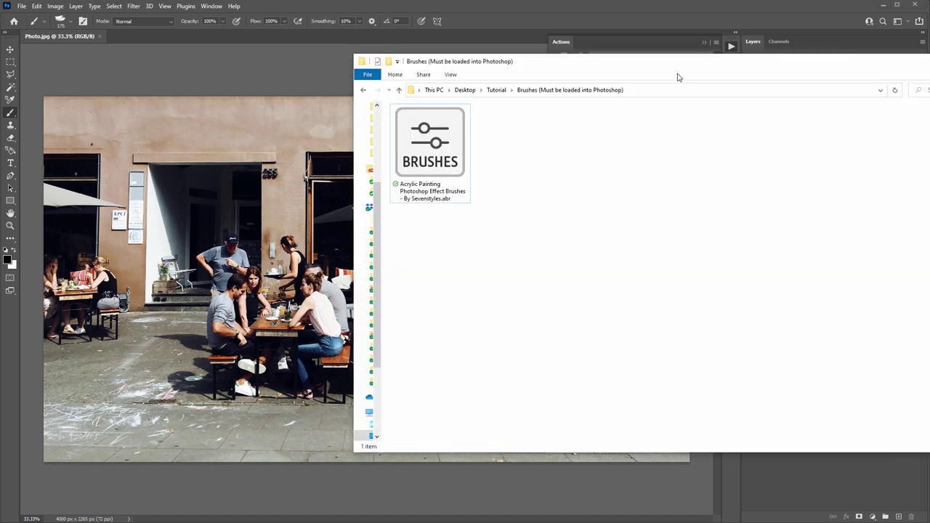
{"action": "mouse_move", "coordinate": [676, 77]}
{"action": "left_mouse_down"}
{"action": "mouse_move", "coordinate": [550, 104]}
{"action": "mouse_move", "coordinate": [509, 102]}
{"action": "left_mouse_up"}
{"action": "left_click", "coordinate": [336, 134]}
{"action": "double_click", "coordinate": [526, 210]}
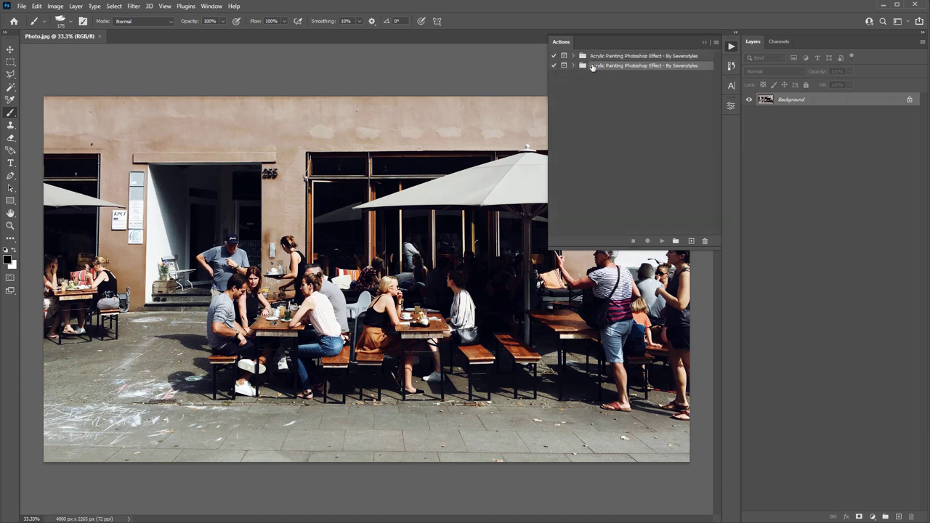
{"action": "left_click", "coordinate": [704, 241]}
{"action": "left_click", "coordinate": [231, 155]}
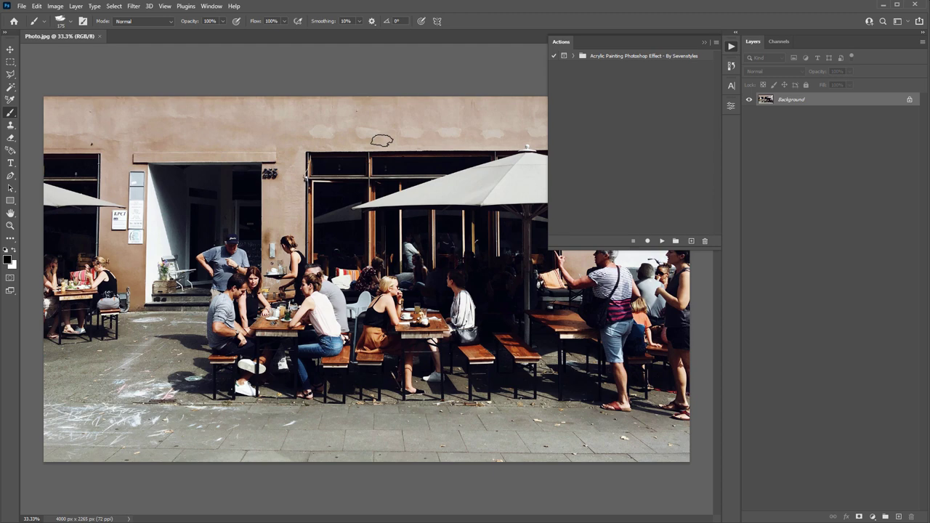
Step: Expand the Acrylic Painting action set and examine its main action, the optional actions below it, and those under "Don't play any Action below here"
{"action": "left_click", "coordinate": [573, 56]}
{"action": "left_click", "coordinate": [612, 75]}
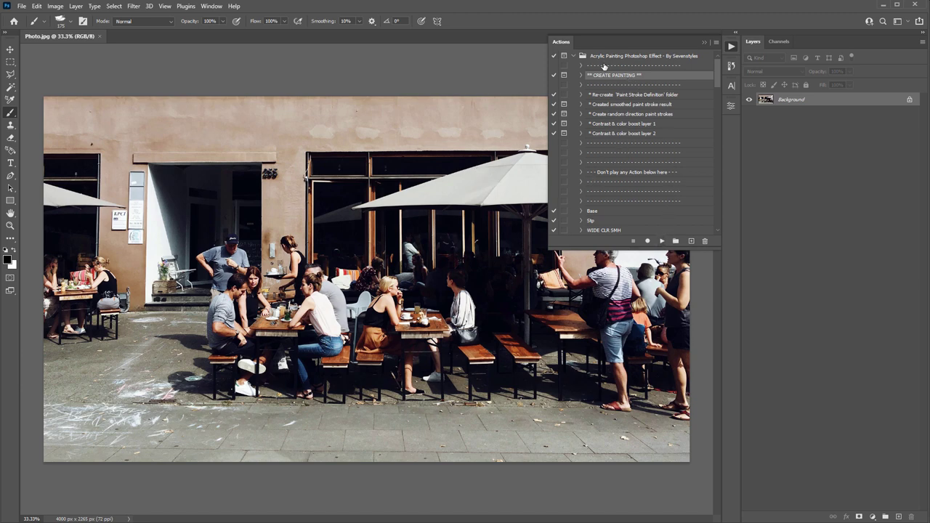
{"action": "scroll", "coordinate": [633, 110], "scroll_direction": "down", "scroll_amount": 3}
{"action": "left_click", "coordinate": [603, 106]}
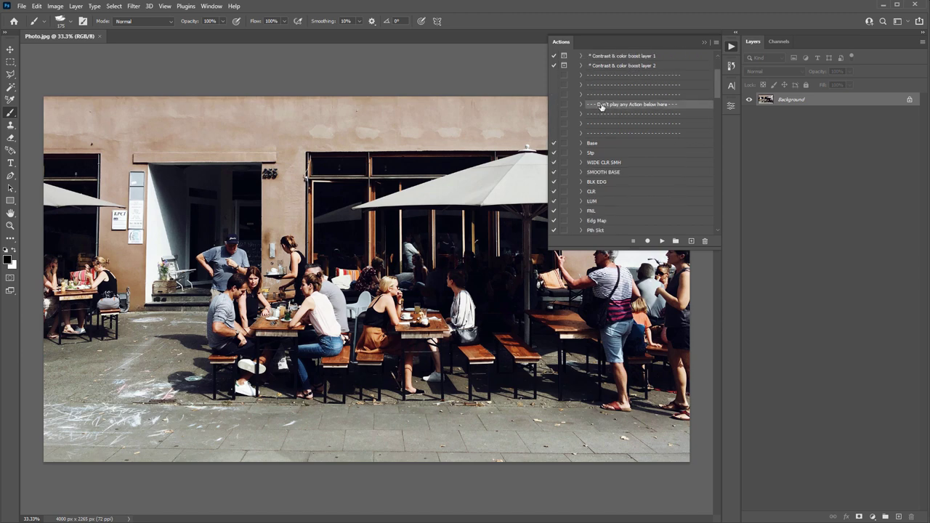
{"action": "mouse_move", "coordinate": [718, 76]}
{"action": "left_mouse_down"}
{"action": "mouse_move", "coordinate": [730, 211]}
{"action": "mouse_move", "coordinate": [715, 147]}
{"action": "mouse_move", "coordinate": [718, 82]}
{"action": "left_mouse_up"}
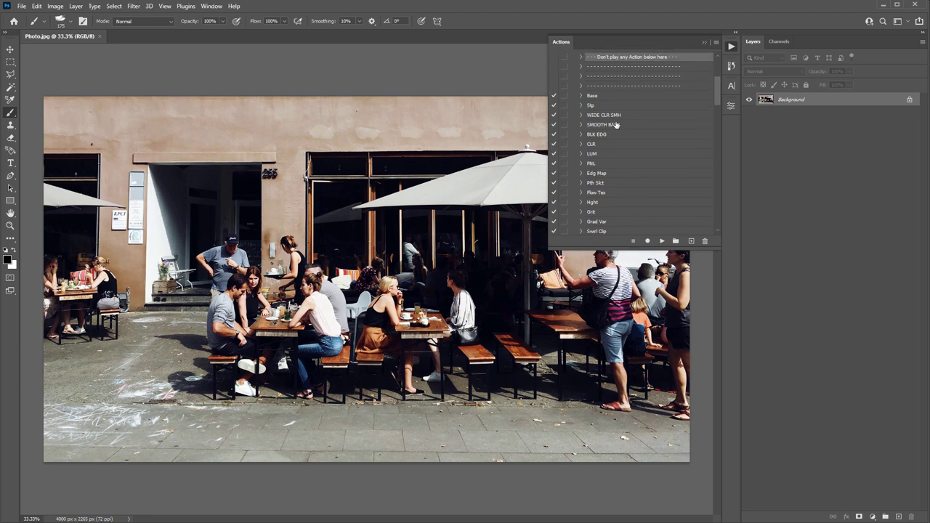
{"action": "scroll", "coordinate": [629, 146], "scroll_direction": "up", "scroll_amount": 5}
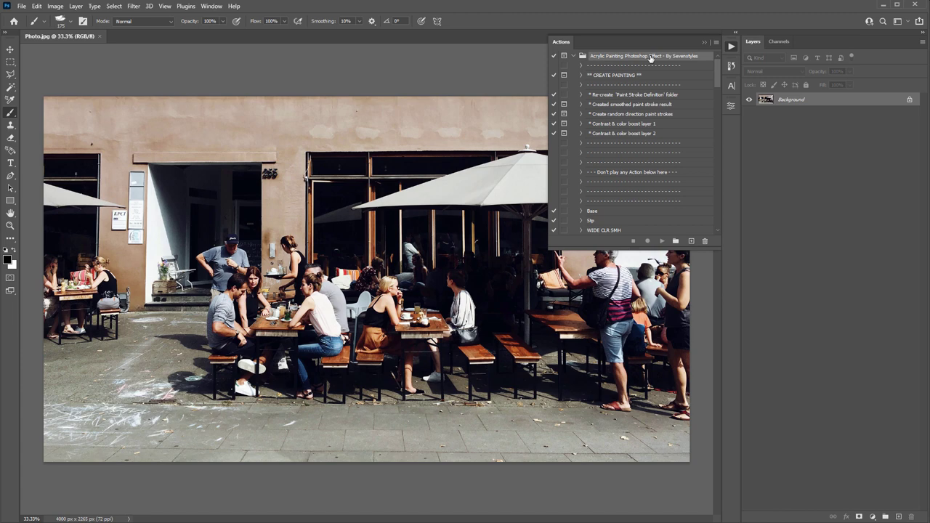
{"action": "left_click", "coordinate": [617, 97]}
{"action": "left_click", "coordinate": [631, 134], "text": "shift"}
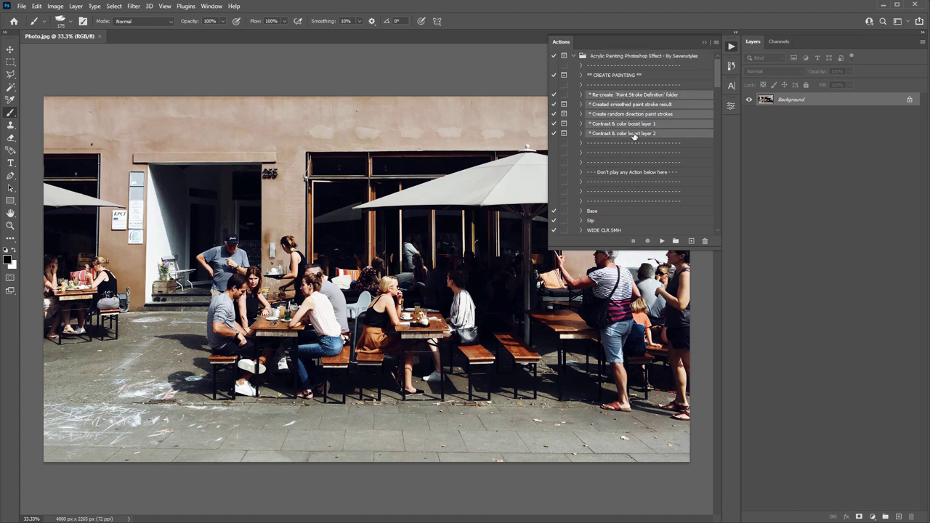
{"action": "left_click", "coordinate": [611, 79]}
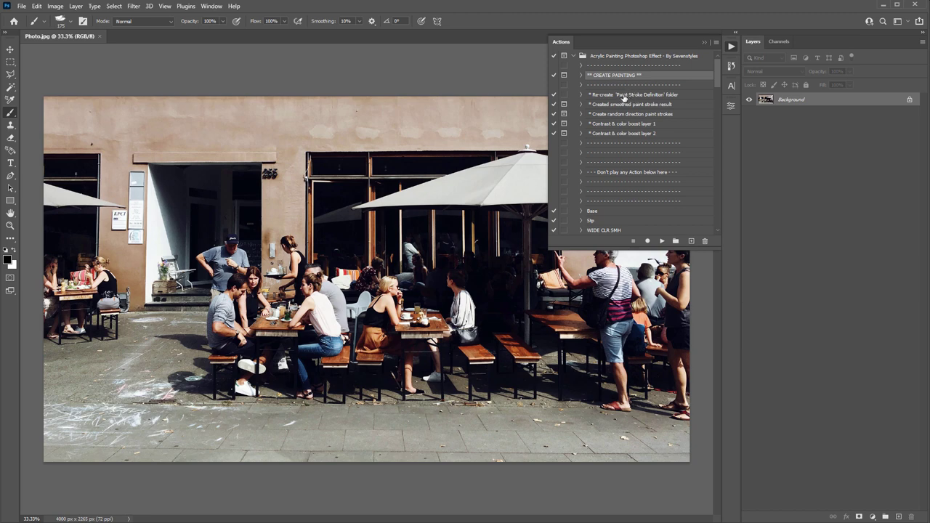
{"action": "left_click", "coordinate": [623, 96]}
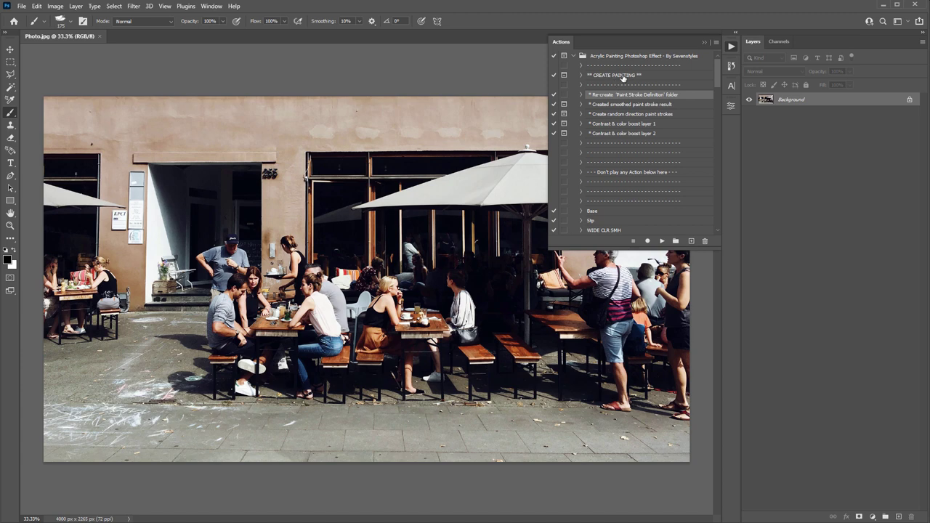
Step: Play the "** CREATE PAINTING **" action on the photo
{"action": "left_click", "coordinate": [623, 78]}
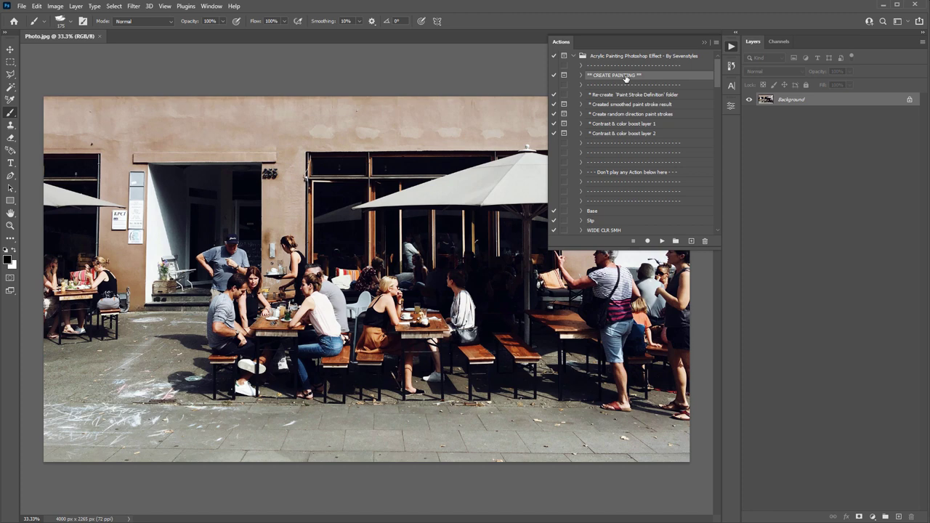
{"action": "left_click", "coordinate": [662, 241]}
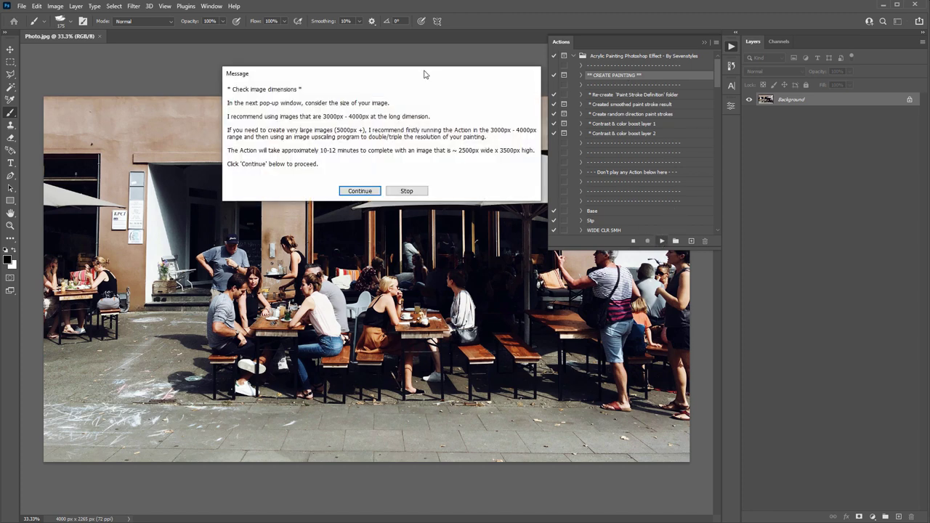
Step: Continue past the image dimensions message to the Image Size settings, keeping the dialogs clear of the action list
{"action": "left_click_drag", "start_coordinate": [310, 69], "coordinate": [327, 69]}
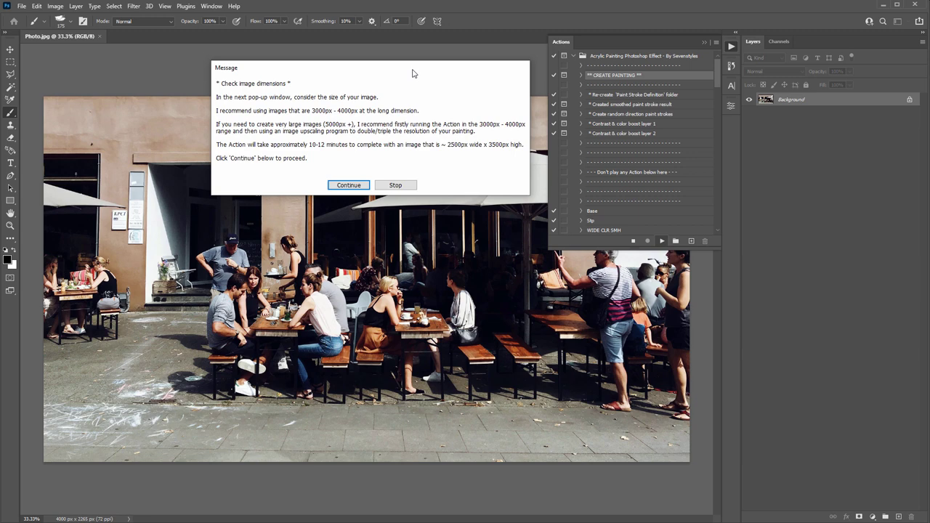
{"action": "left_click_drag", "start_coordinate": [414, 70], "coordinate": [412, 64]}
{"action": "left_click", "coordinate": [350, 180]}
{"action": "left_click_drag", "start_coordinate": [365, 76], "coordinate": [336, 79]}
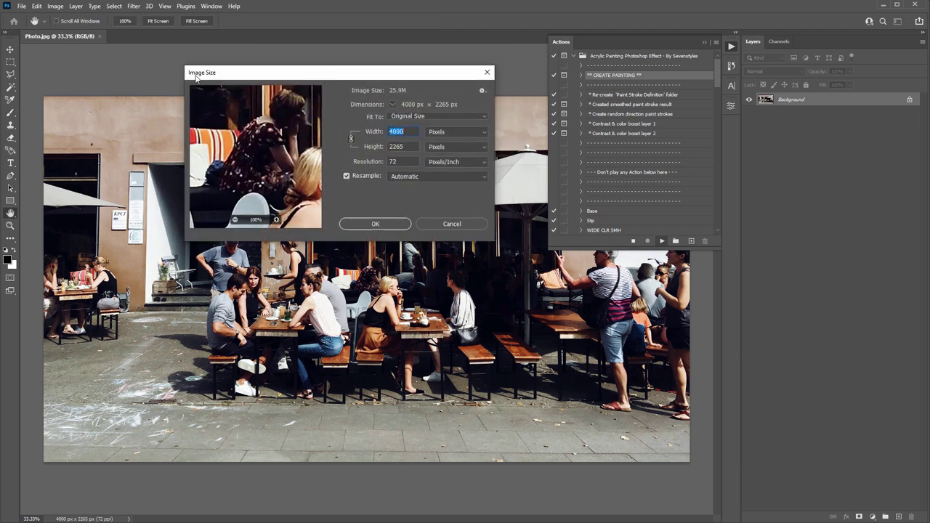
{"action": "left_click_drag", "start_coordinate": [274, 77], "coordinate": [275, 75]}
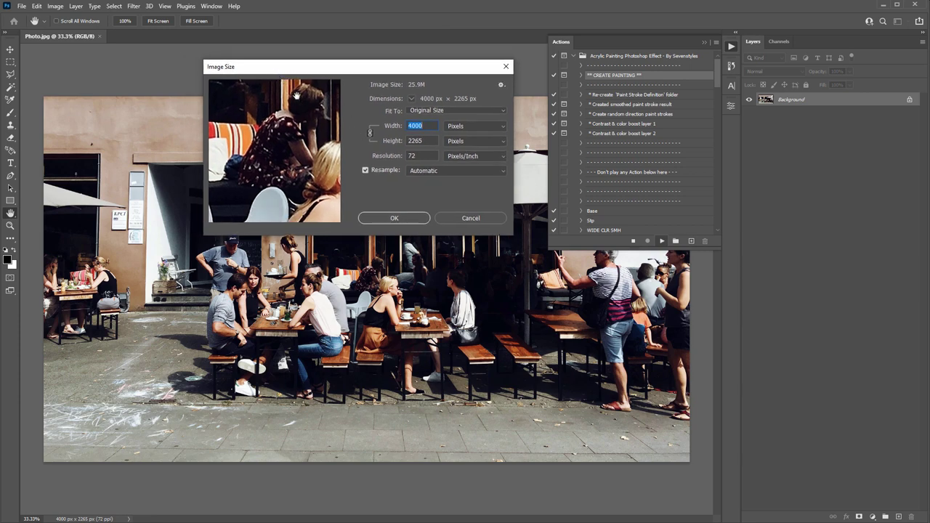
Step: Try image widths of 1000 and 3500 pixels in the Image Size settings
{"action": "left_click", "coordinate": [426, 125]}
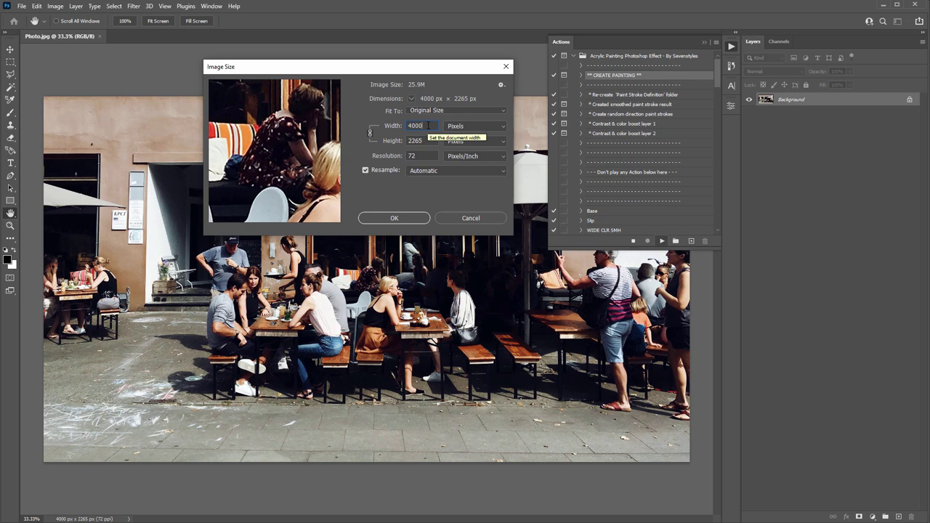
{"action": "left_click_drag", "start_coordinate": [317, 72], "coordinate": [318, 72]}
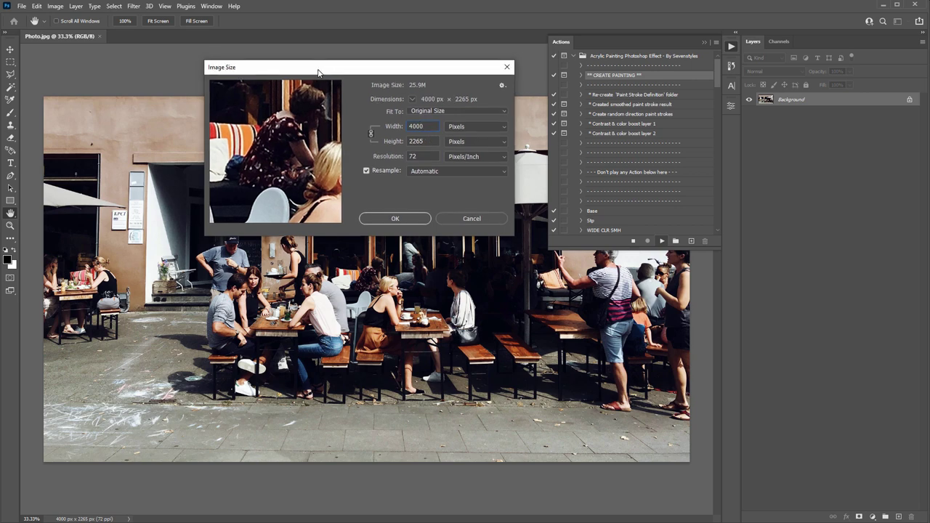
{"action": "key", "text": "ctrl+a"}
{"action": "type", "text": "1000"}
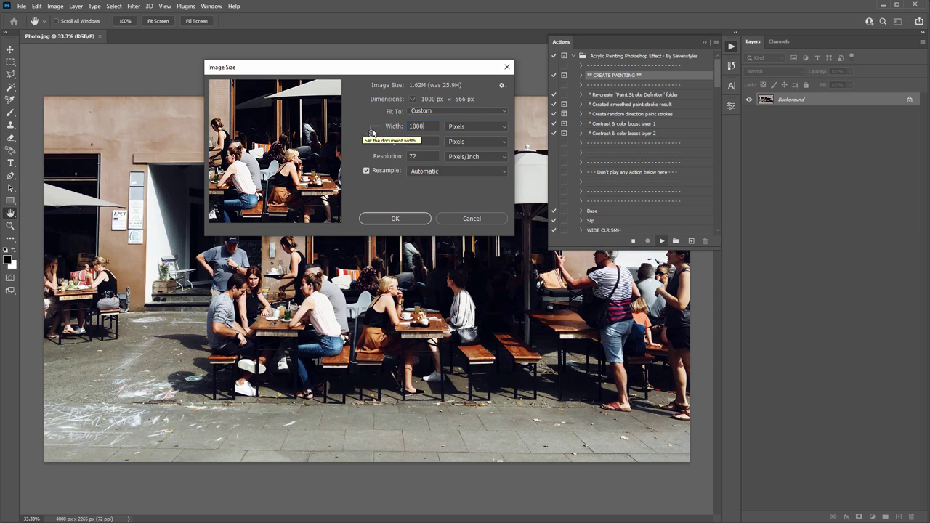
{"action": "key", "text": "ctrl+a"}
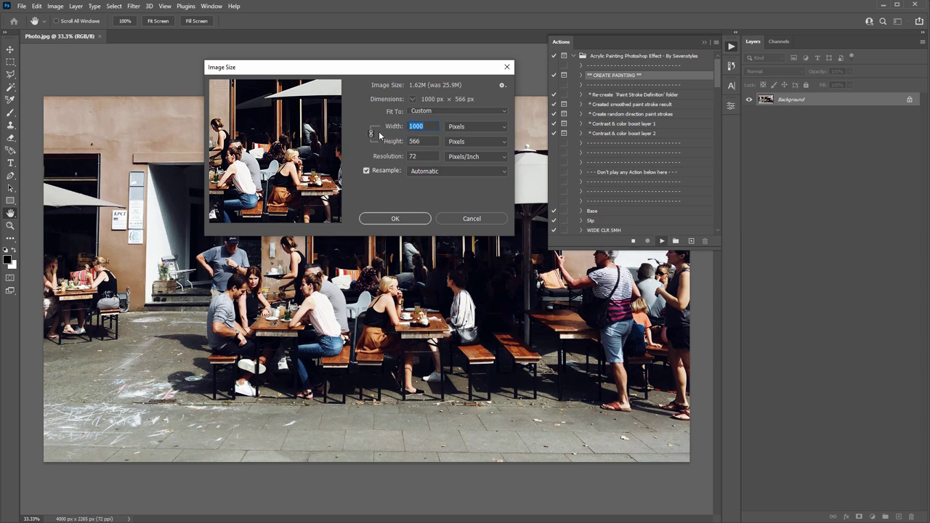
{"action": "type", "text": "3500"}
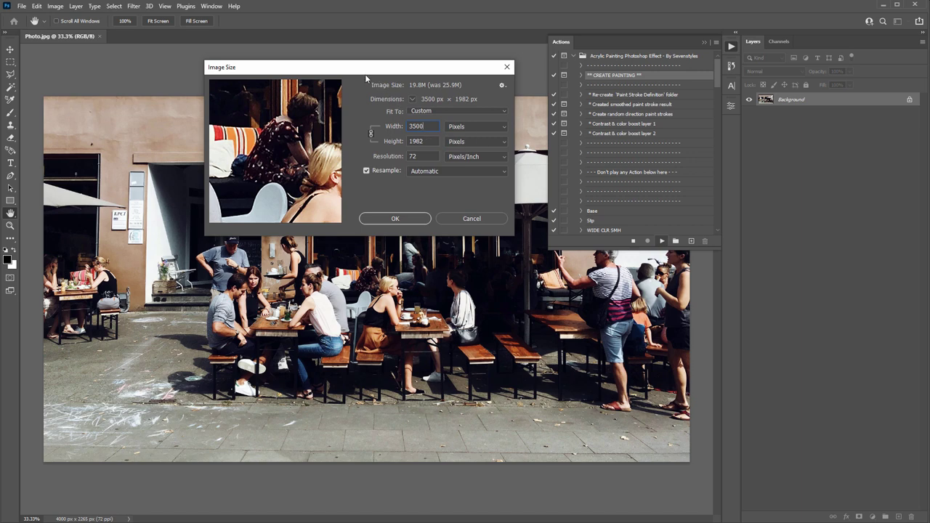
Step: Set the image width to 4000 pixels and accept the size so that the painting action runs
{"action": "left_click", "coordinate": [382, 126]}
{"action": "type", "text": "4000"}
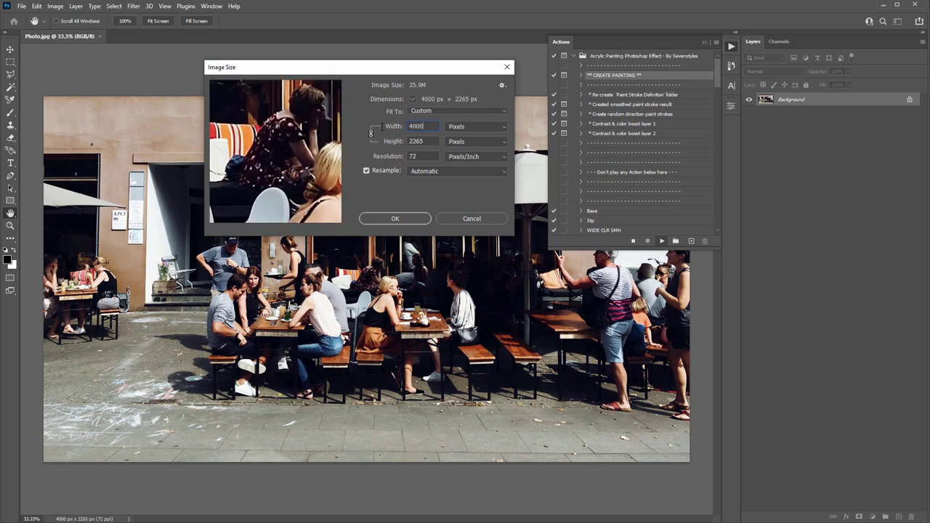
{"action": "left_click_drag", "start_coordinate": [374, 70], "coordinate": [378, 70]}
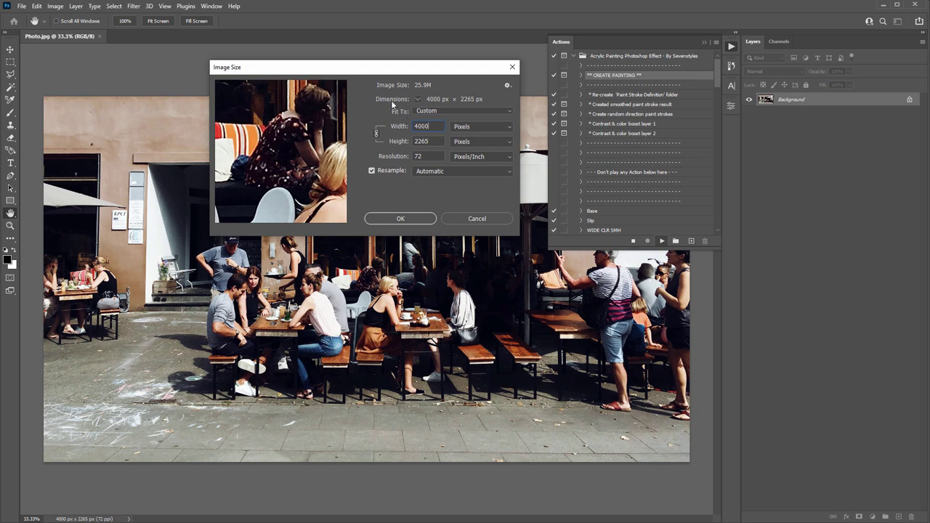
{"action": "mouse_move", "coordinate": [351, 73]}
{"action": "left_mouse_down"}
{"action": "mouse_move", "coordinate": [342, 75]}
{"action": "mouse_move", "coordinate": [378, 70]}
{"action": "mouse_move", "coordinate": [351, 75]}
{"action": "left_mouse_up"}
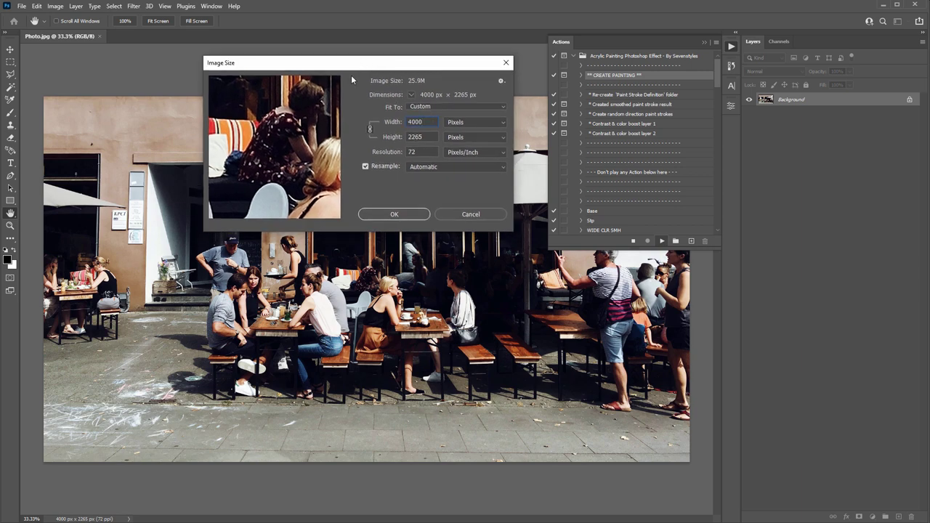
{"action": "left_click", "coordinate": [394, 214]}
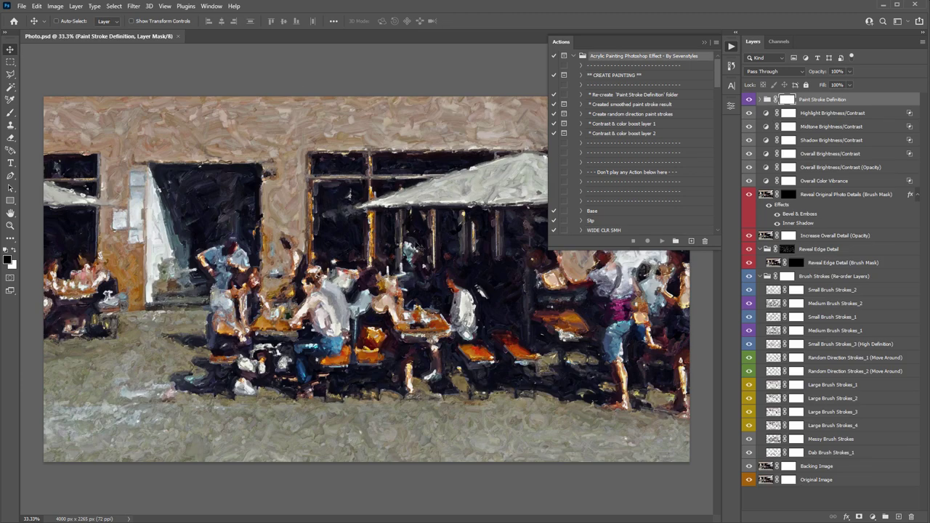
Step: Look over the optional actions from Re-create 'Paint Stroke Definition' folder to Contrast & color boost layer 2, and collapse the Actions list
{"action": "left_click", "coordinate": [637, 96]}
{"action": "left_click", "coordinate": [632, 135], "text": "shift"}
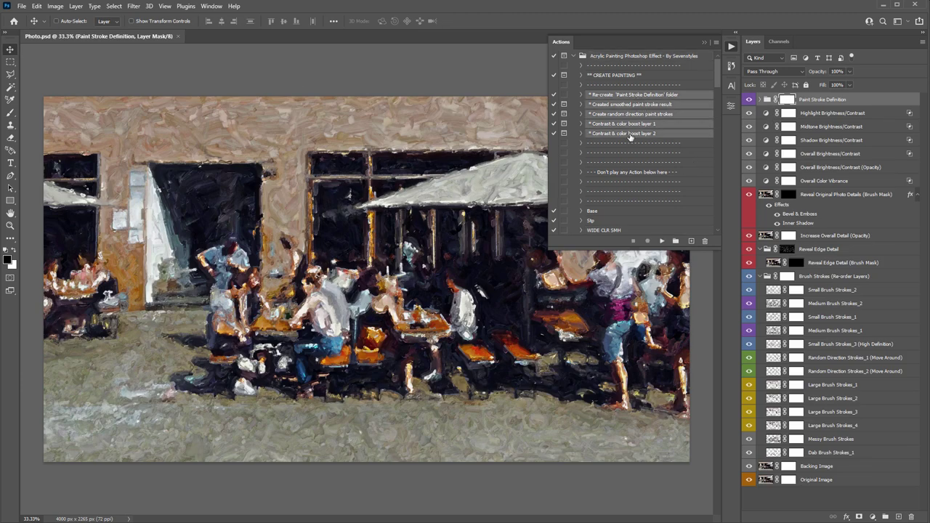
{"action": "left_click", "coordinate": [621, 58]}
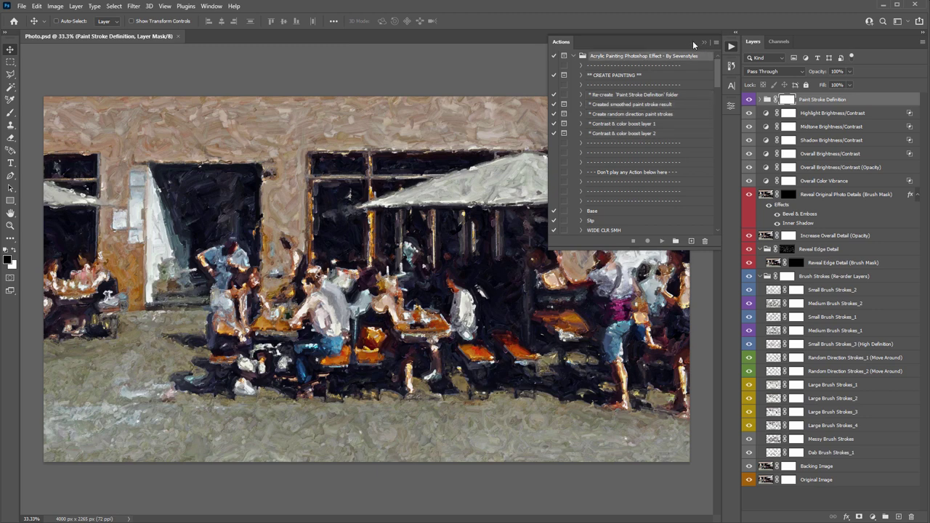
{"action": "left_click", "coordinate": [705, 43]}
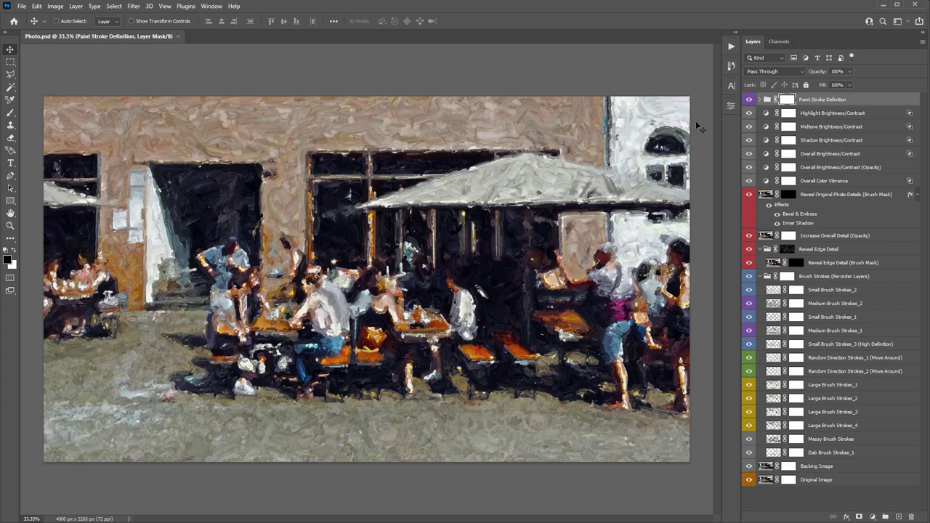
Step: Collapse the Reveal Edge Detail and Brush Strokes layer groups, and select the Overall Brightness/Contrast (Opacity) layer
{"action": "left_click", "coordinate": [836, 235]}
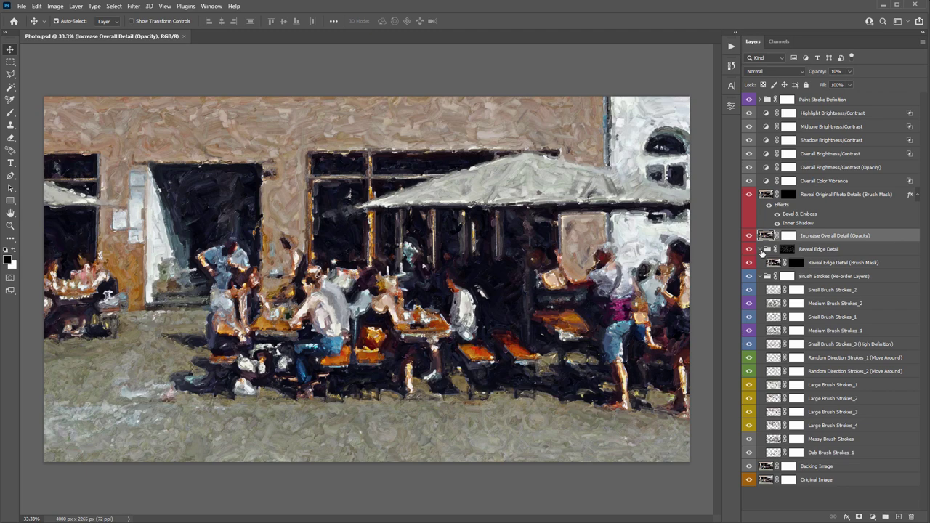
{"action": "left_click", "coordinate": [758, 250], "text": "shift"}
{"action": "left_click", "coordinate": [759, 250], "text": "ctrl"}
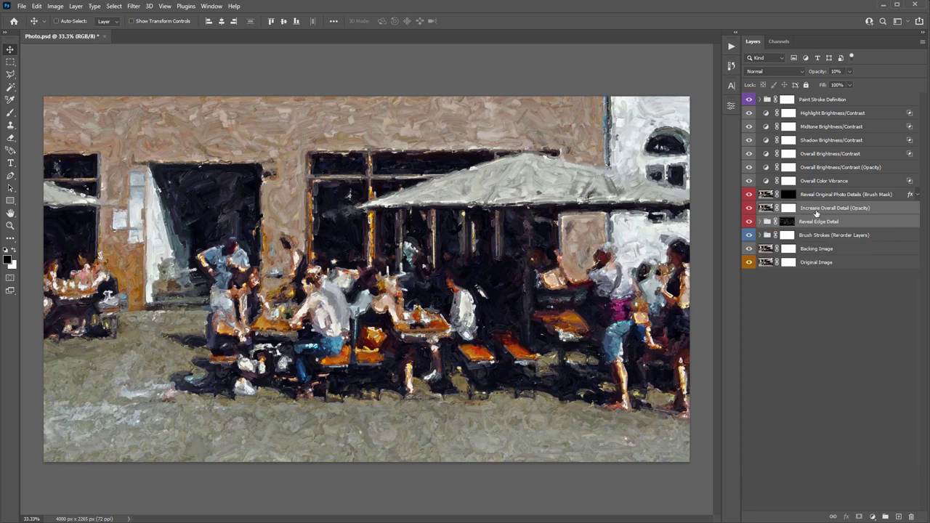
{"action": "left_click", "coordinate": [839, 164]}
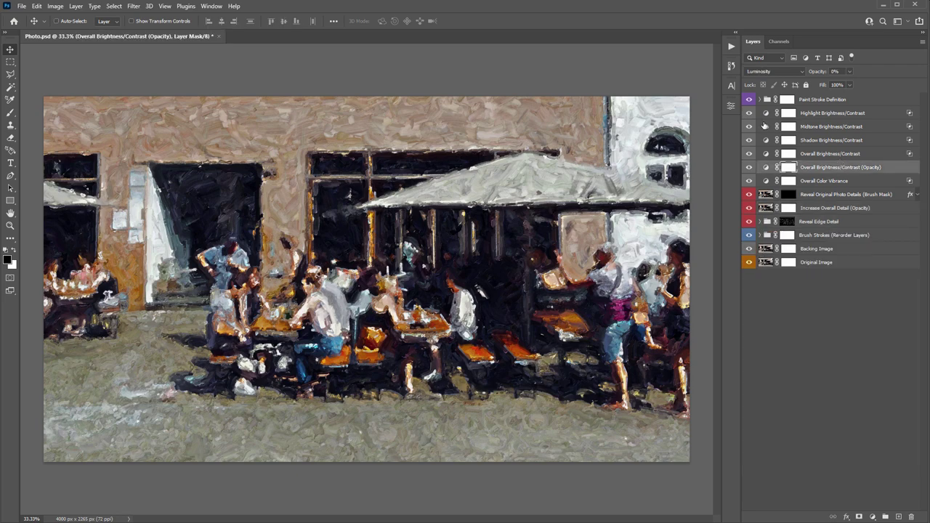
Step: Hide every layer above Original Image so that only the original photo shows, and save the document
{"action": "left_click_drag", "start_coordinate": [749, 99], "coordinate": [748, 248]}
{"action": "left_click", "coordinate": [818, 267]}
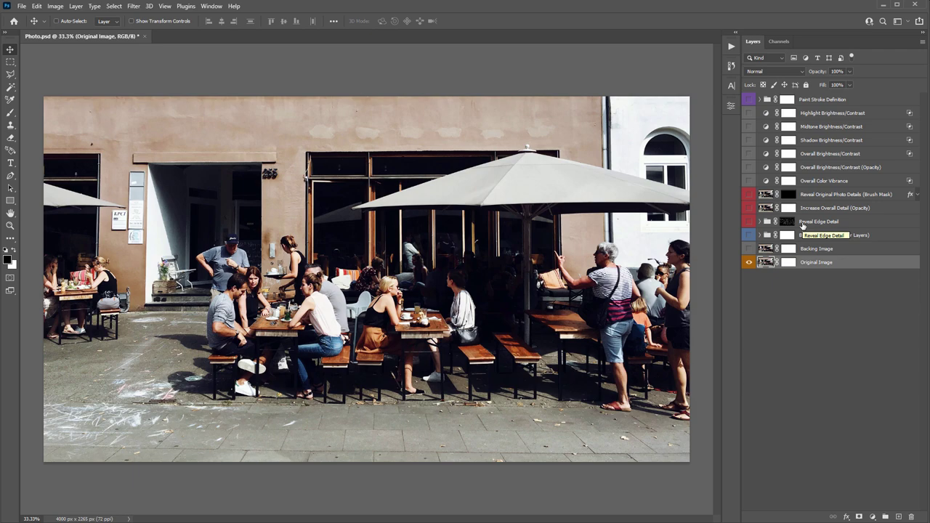
{"action": "key", "text": "ctrl+s"}
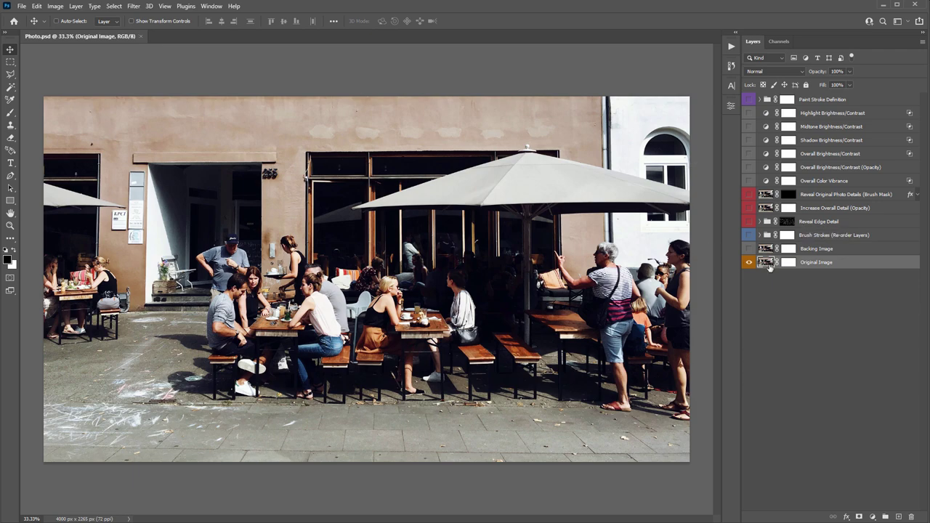
{"action": "left_click", "coordinate": [751, 263]}
{"action": "left_click", "coordinate": [751, 263]}
Step: Delete all layers from Paint Stroke Definition down to Backing Image, and undo the deletion
{"action": "left_click", "coordinate": [815, 101]}
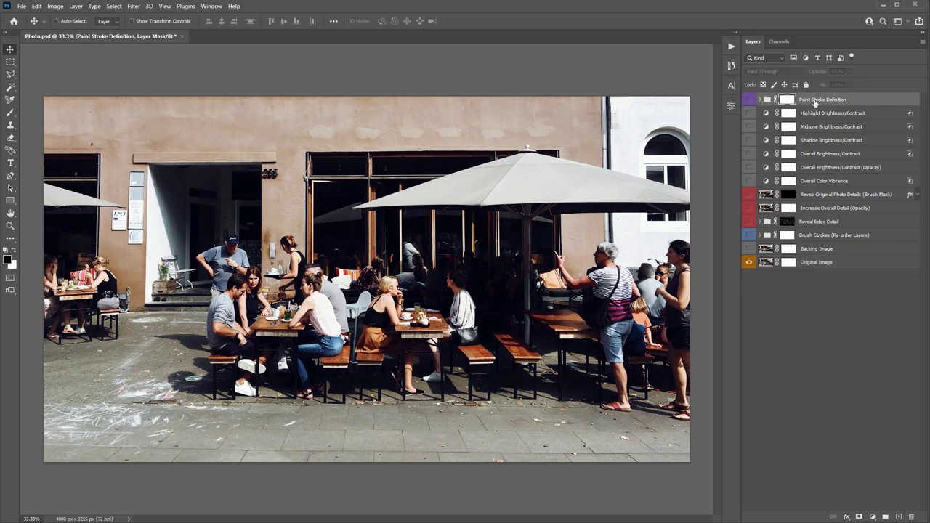
{"action": "left_click", "coordinate": [821, 251], "text": "shift"}
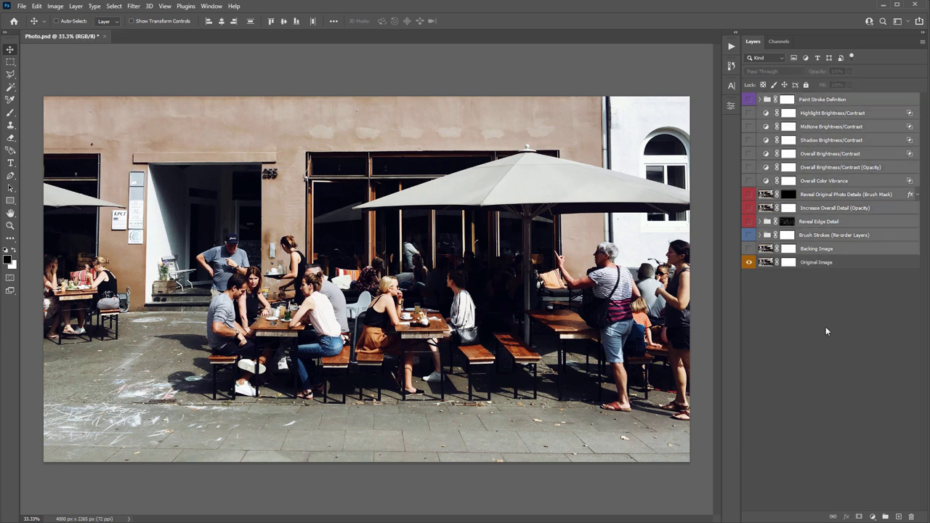
{"action": "key", "text": "Delete"}
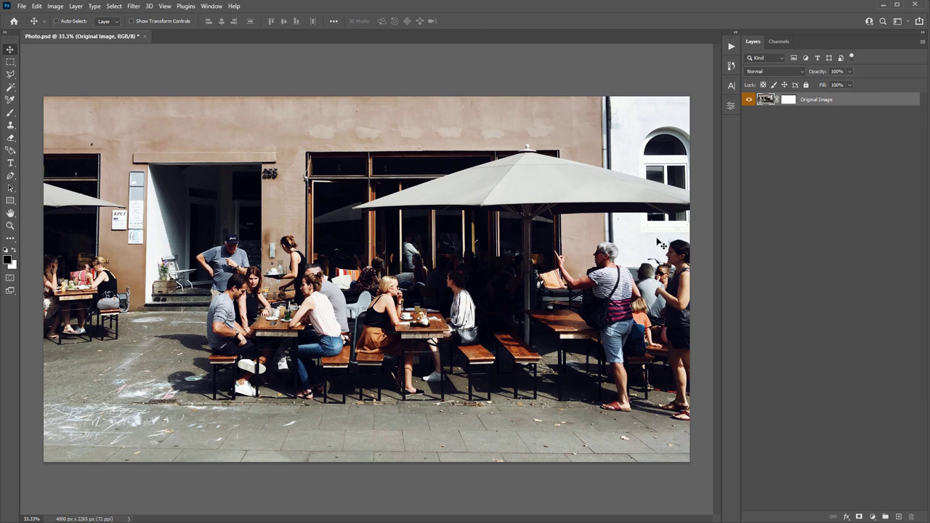
{"action": "key", "text": "ctrl+z"}
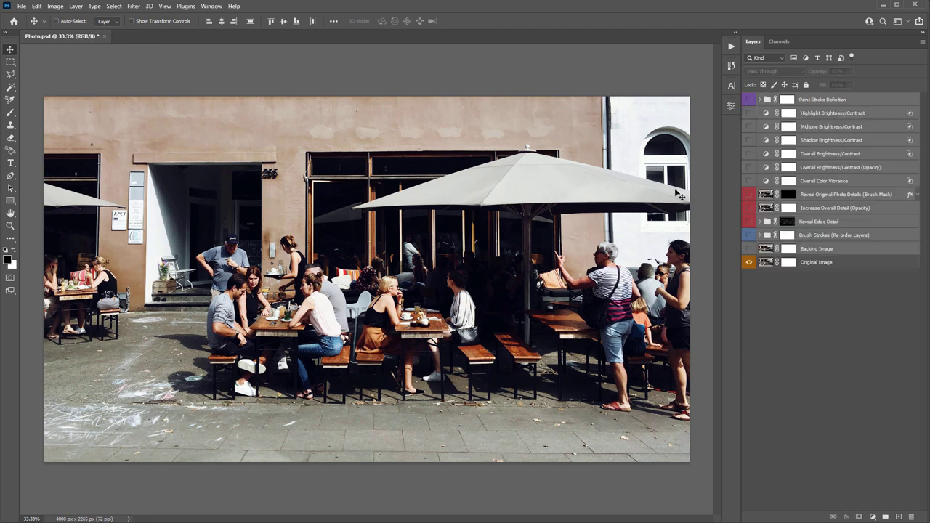
Step: Show the Backing Image layer and compare it with the original photo by switching its visibility off and on
{"action": "left_click", "coordinate": [836, 248]}
{"action": "left_click", "coordinate": [749, 250]}
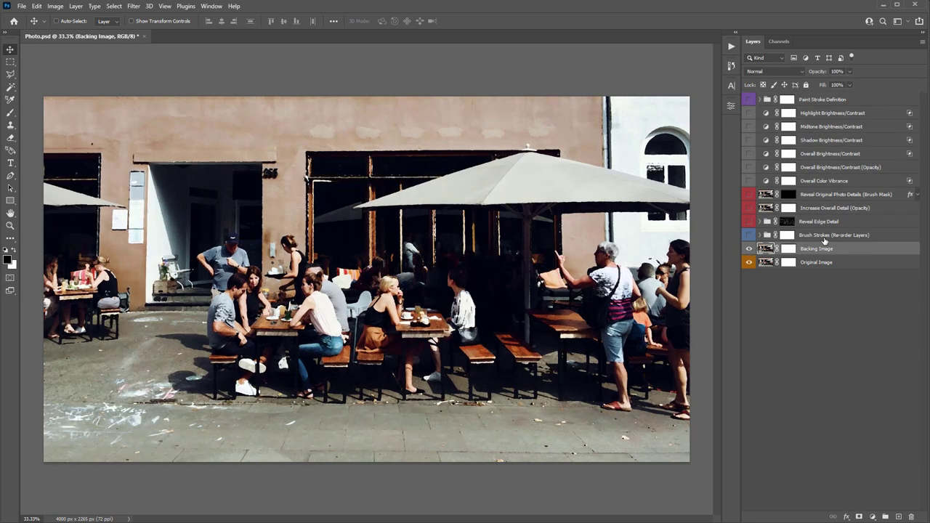
{"action": "left_click", "coordinate": [749, 249]}
{"action": "left_click", "coordinate": [749, 249]}
{"action": "left_click", "coordinate": [750, 249]}
{"action": "left_click", "coordinate": [749, 249]}
Step: Show and expand the Brush Strokes (Re-order Layers) group, and hide all its stroke layers plus Backing Image and Original Image
{"action": "left_click", "coordinate": [814, 240]}
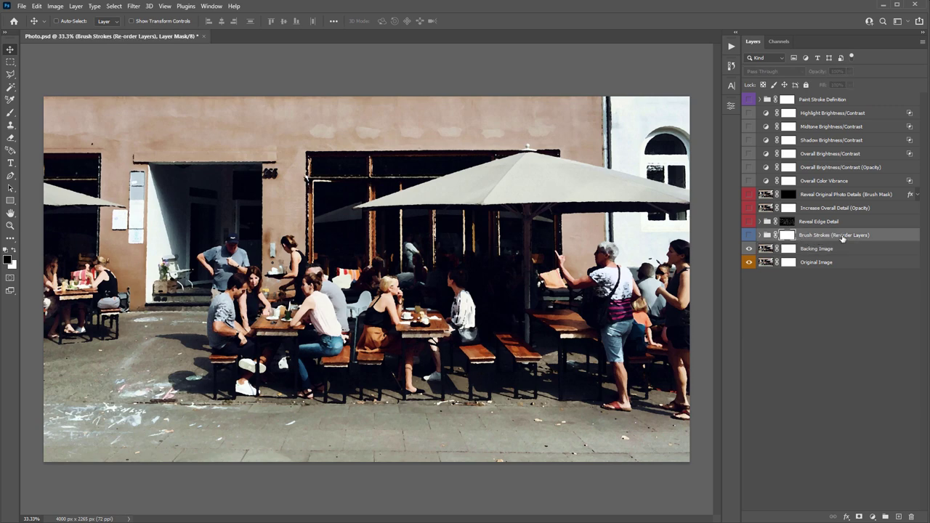
{"action": "left_click", "coordinate": [750, 235]}
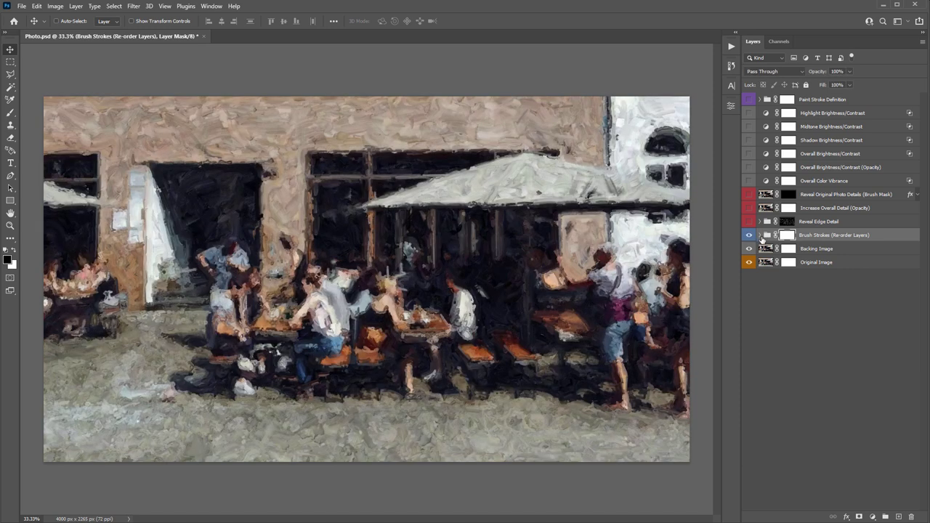
{"action": "left_click", "coordinate": [760, 235]}
{"action": "left_click_drag", "start_coordinate": [749, 248], "coordinate": [748, 413]}
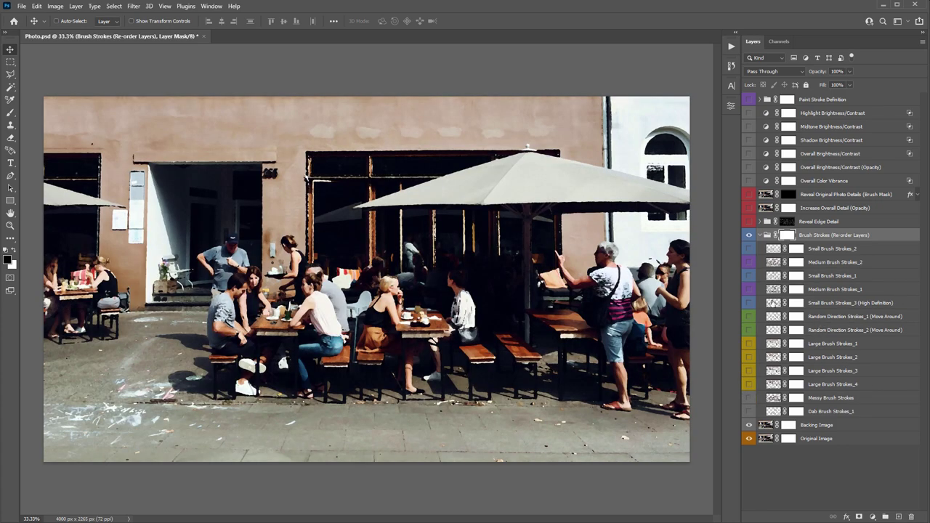
{"action": "left_click_drag", "start_coordinate": [749, 425], "coordinate": [751, 445]}
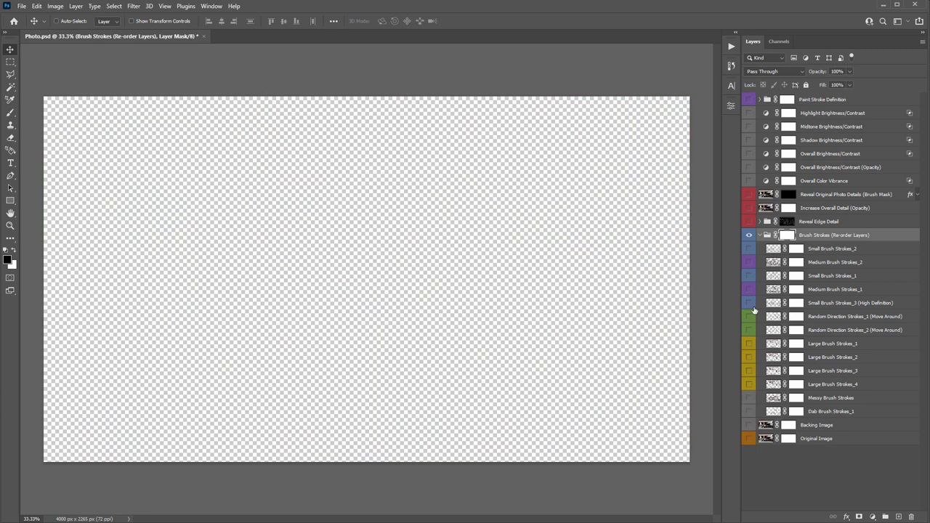
Step: Show the Dab Brush Strokes_1 and Messy Brush Strokes layers over the transparent background, comparing with and without the messy strokes
{"action": "left_click", "coordinate": [749, 413]}
{"action": "left_click", "coordinate": [815, 415]}
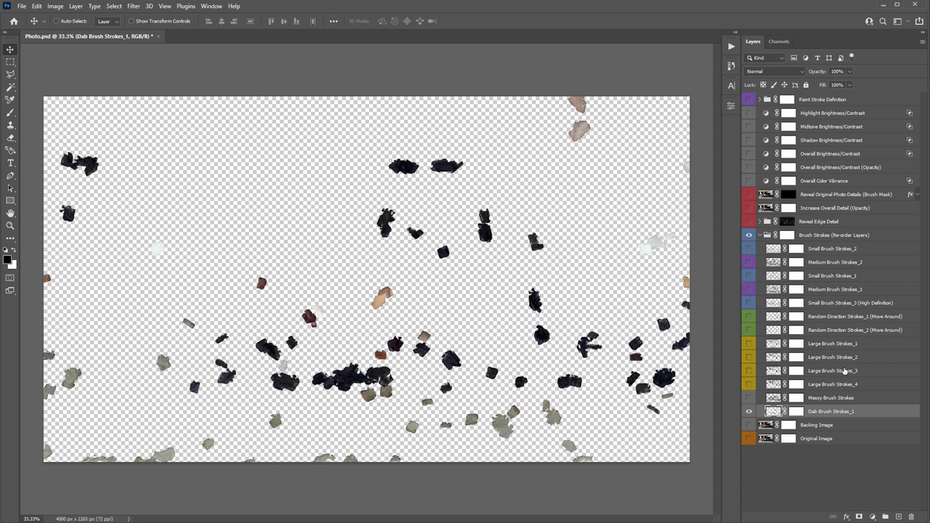
{"action": "left_click", "coordinate": [750, 398]}
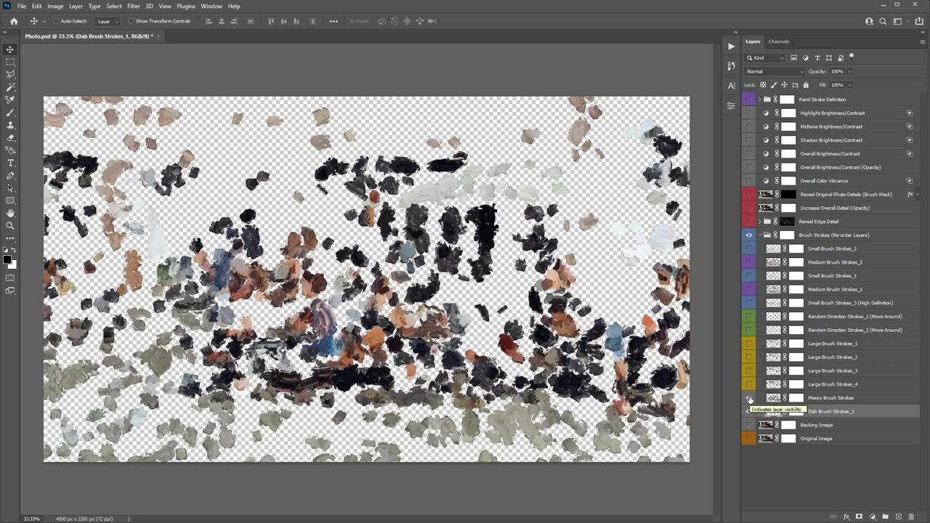
{"action": "left_click", "coordinate": [750, 398]}
{"action": "left_click", "coordinate": [749, 398]}
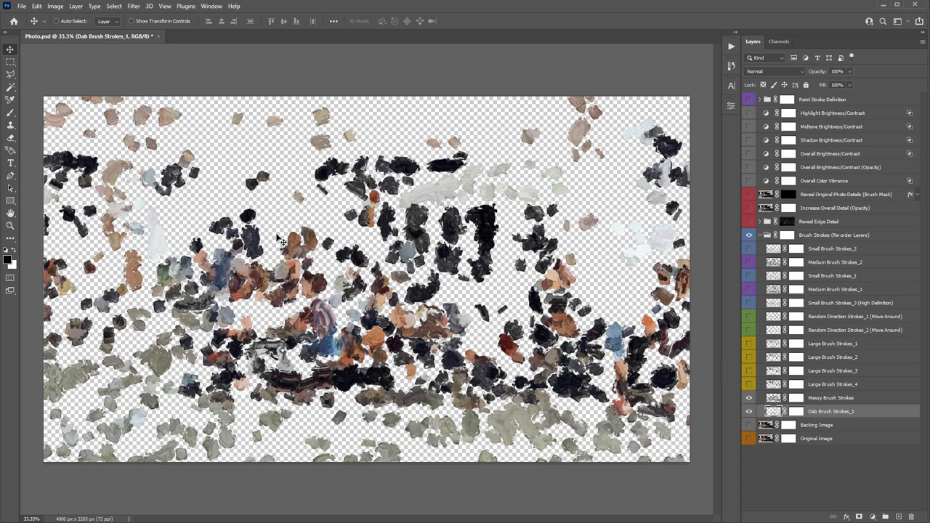
Step: Show the Large Brush Strokes_1 to Large Brush Strokes_4 layers one by one, together with the messy and dab strokes
{"action": "left_click", "coordinate": [841, 347]}
{"action": "left_click", "coordinate": [847, 384], "text": "shift"}
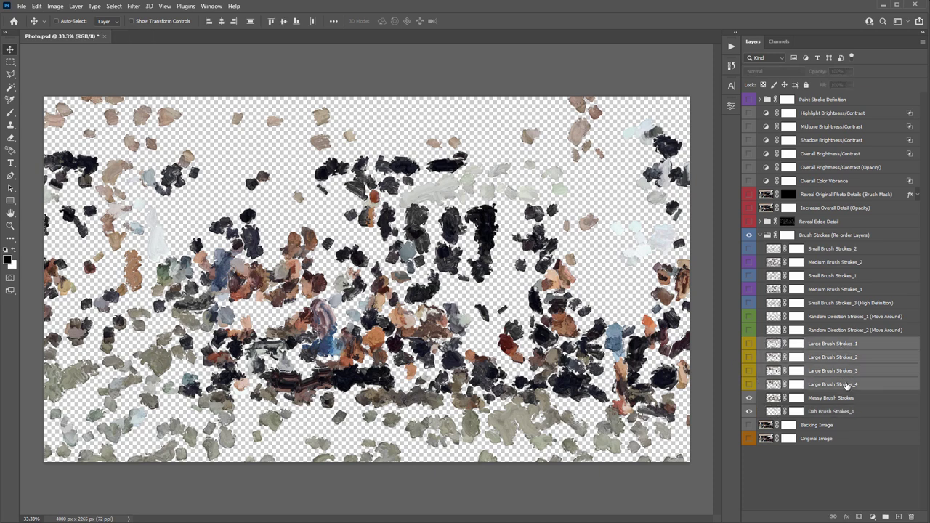
{"action": "left_click", "coordinate": [843, 356]}
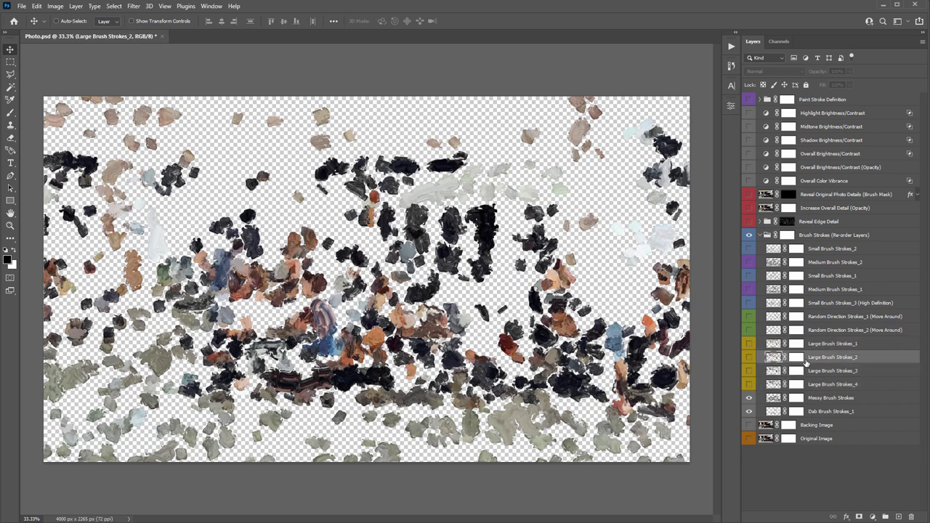
{"action": "left_click", "coordinate": [749, 345]}
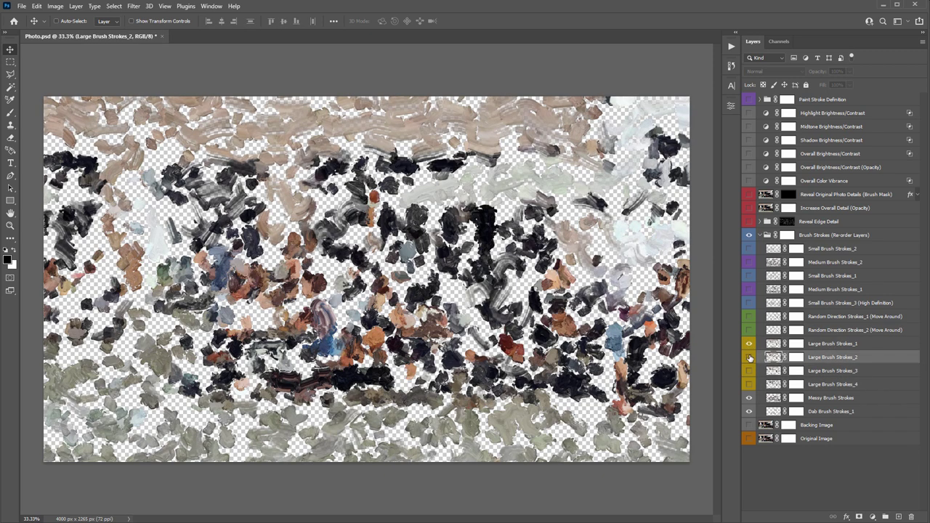
{"action": "left_click", "coordinate": [749, 356]}
{"action": "left_click", "coordinate": [749, 371]}
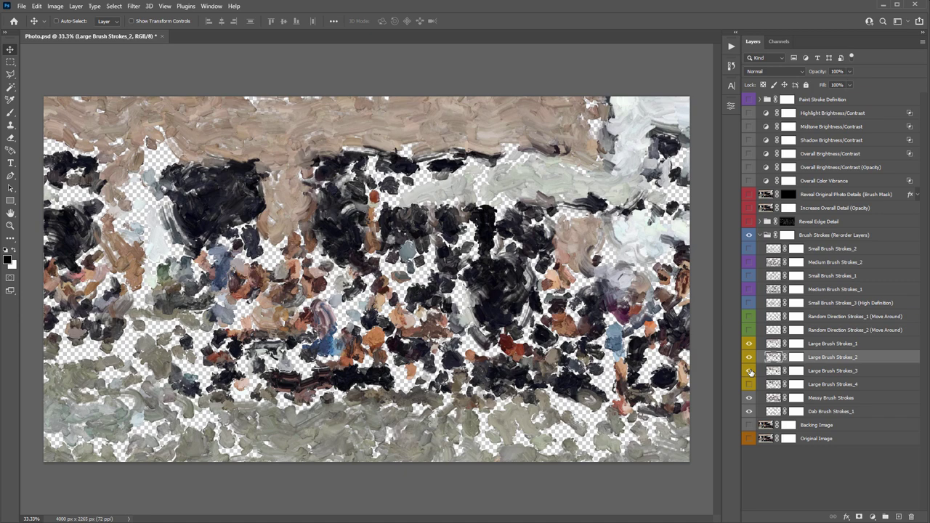
{"action": "left_click", "coordinate": [749, 385]}
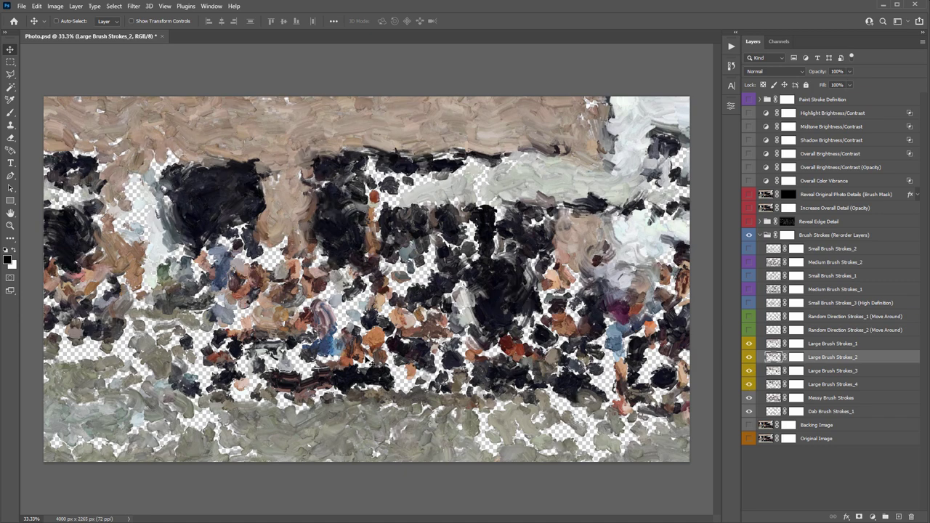
Step: Hide the Messy Brush Strokes and Dab Brush Strokes_1 layers, and also all four Large Brush Strokes layers
{"action": "left_click", "coordinate": [749, 397]}
{"action": "left_click", "coordinate": [750, 412]}
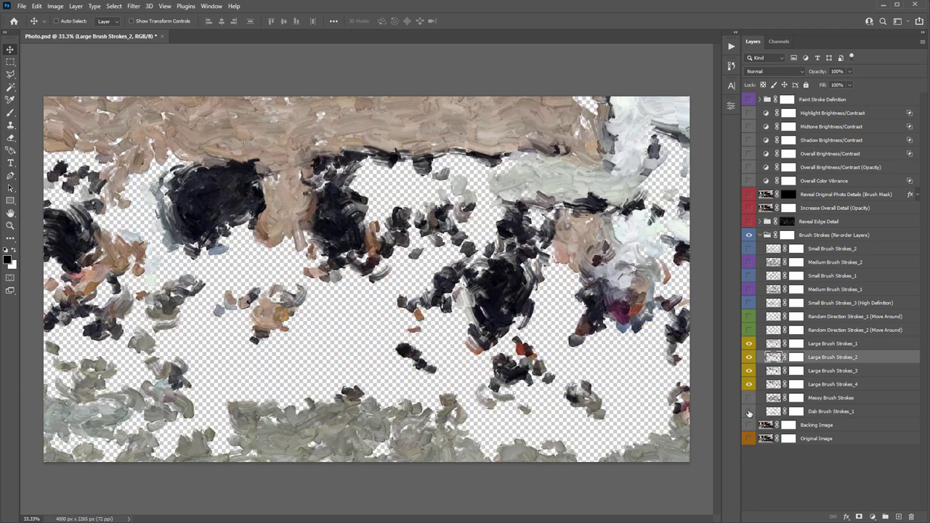
{"action": "left_click_drag", "start_coordinate": [749, 343], "coordinate": [749, 383]}
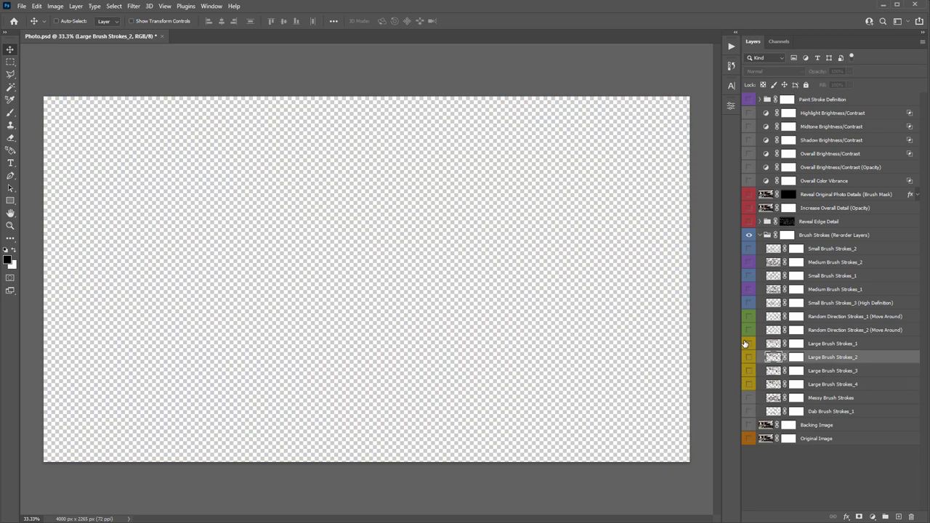
Step: Preview Large Brush Strokes_2, _3 and _4 individually by switching each layer's visibility on and off
{"action": "left_click", "coordinate": [748, 357]}
{"action": "left_click", "coordinate": [748, 357]}
{"action": "left_click", "coordinate": [748, 371]}
{"action": "left_click", "coordinate": [748, 371]}
{"action": "left_click", "coordinate": [749, 385]}
{"action": "left_click", "coordinate": [749, 384]}
Step: Preview the Random Direction Strokes_1 and Random Direction Strokes_2 layers on the transparent background, and hide both again
{"action": "left_click", "coordinate": [750, 317]}
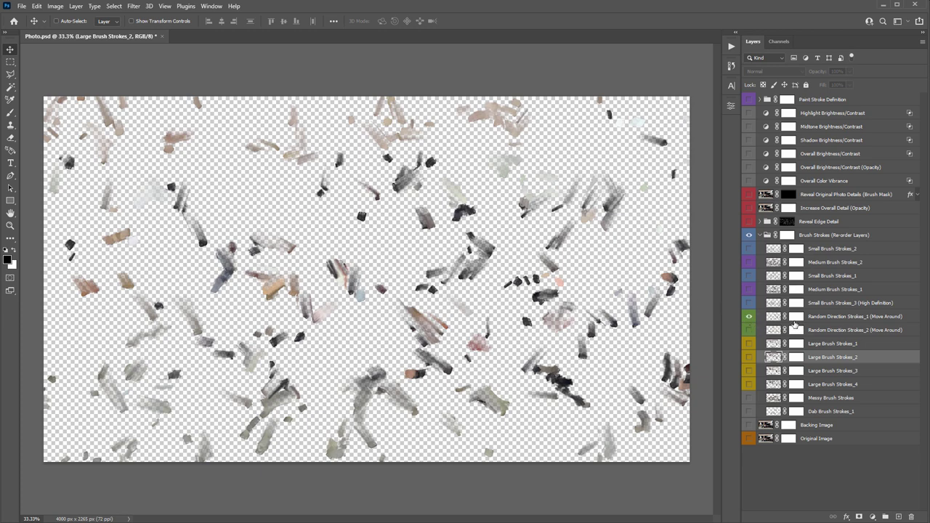
{"action": "left_click", "coordinate": [749, 330]}
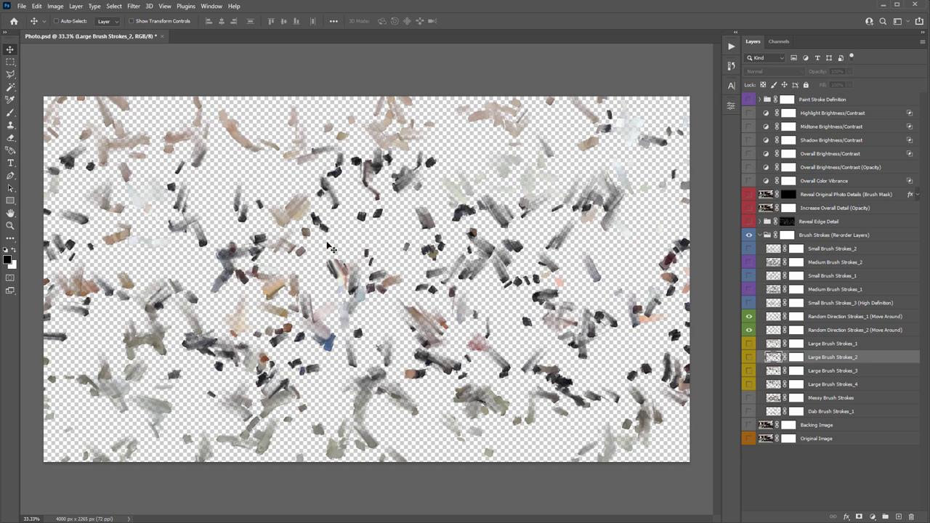
{"action": "left_click_drag", "start_coordinate": [750, 320], "coordinate": [749, 330]}
Step: Show the Small Brush Strokes_3 (High Definition), Small Brush Strokes_1 and Small Brush Strokes_2 layers one by one
{"action": "left_click", "coordinate": [827, 304]}
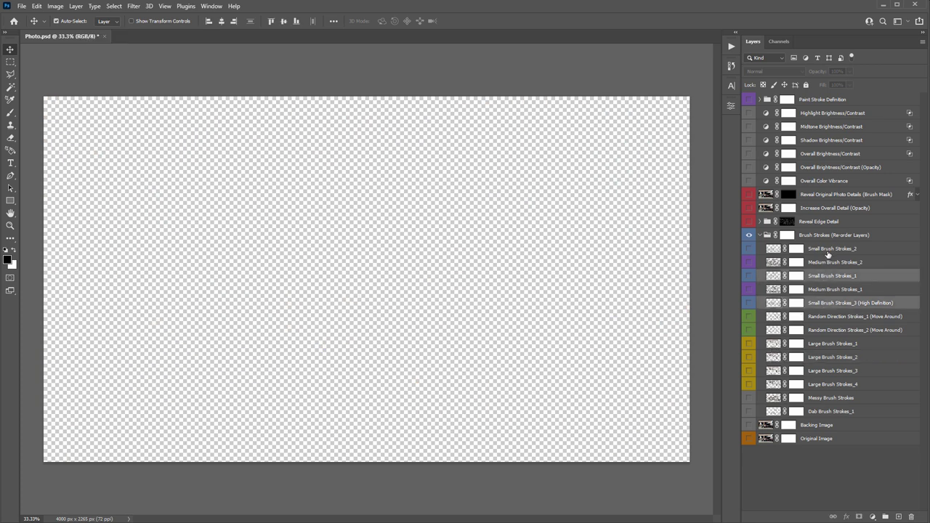
{"action": "left_click", "coordinate": [827, 276], "text": "ctrl"}
{"action": "left_click", "coordinate": [828, 250], "text": "ctrl"}
{"action": "left_click", "coordinate": [827, 304]}
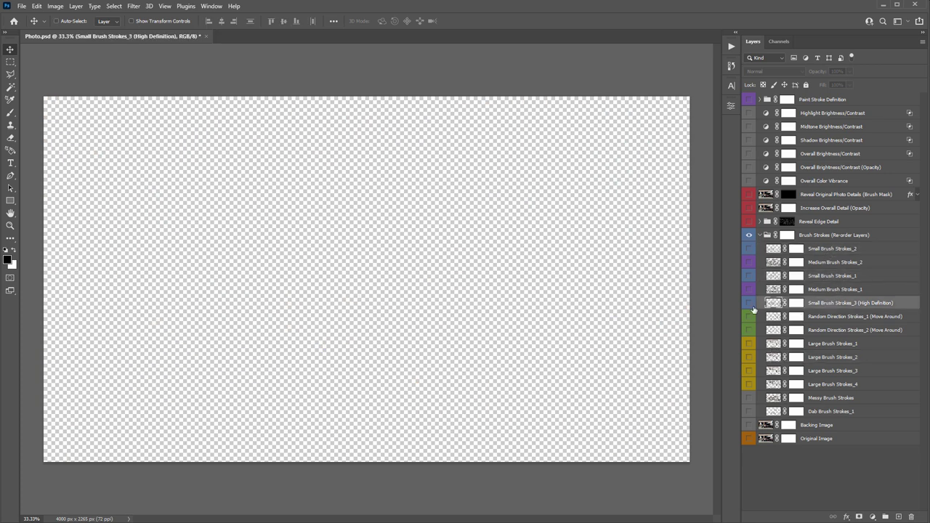
{"action": "left_click", "coordinate": [749, 304]}
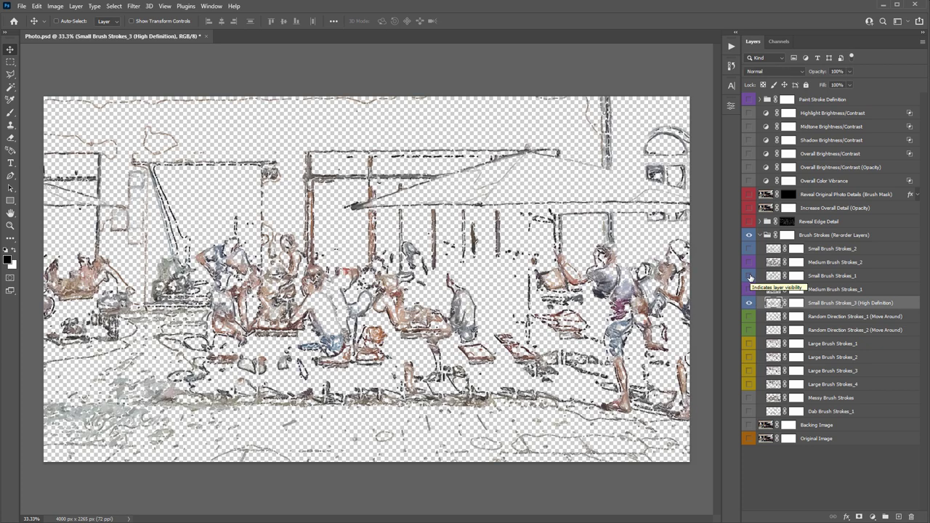
{"action": "left_click", "coordinate": [750, 276]}
{"action": "left_click", "coordinate": [750, 249]}
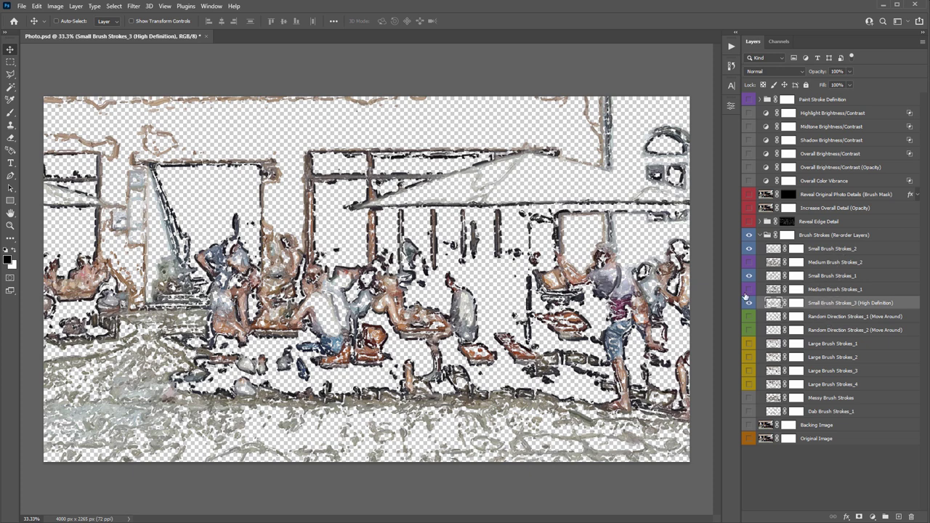
Step: Preview the four Large Brush Strokes layers together with the small strokes, and hide the large ones again
{"action": "left_click", "coordinate": [824, 348]}
{"action": "left_click_drag", "start_coordinate": [750, 345], "coordinate": [750, 385]}
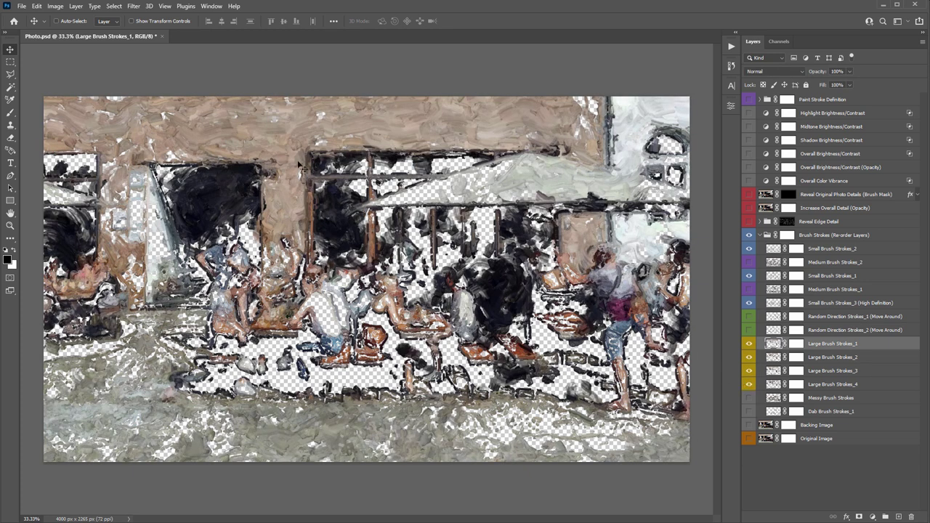
{"action": "left_click_drag", "start_coordinate": [751, 318], "coordinate": [750, 387]}
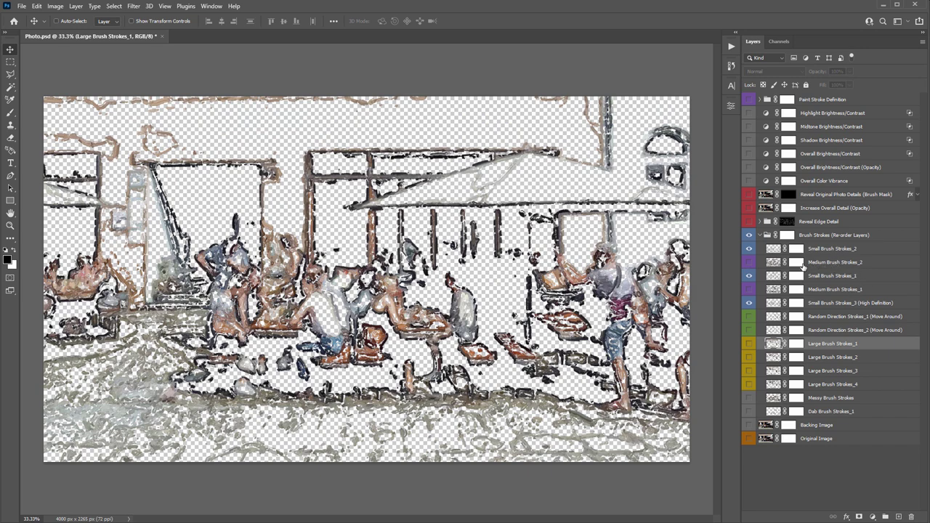
Step: Show the Medium Brush Strokes_2 and Medium Brush Strokes_1 layers, plus Large Brush Strokes_1 to Large Brush Strokes_4
{"action": "left_click_drag", "start_coordinate": [749, 289], "coordinate": [750, 301]}
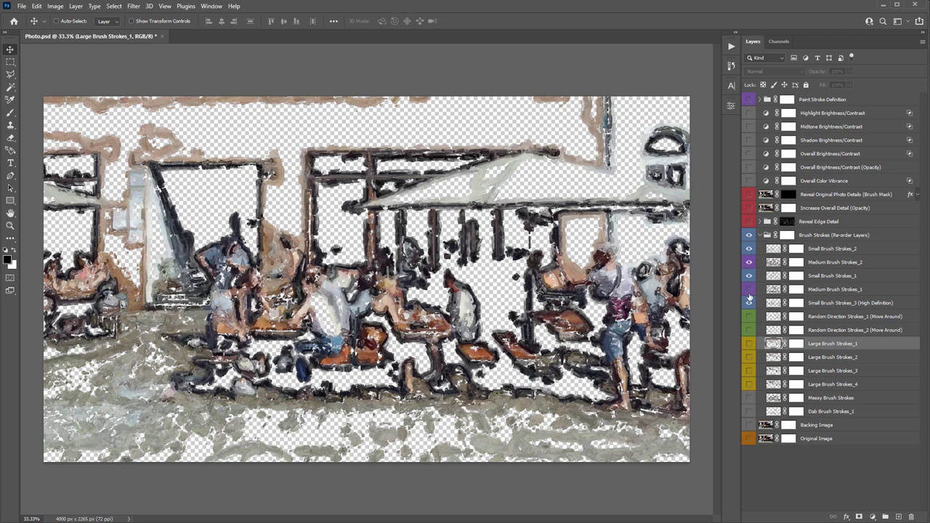
{"action": "left_click", "coordinate": [750, 290]}
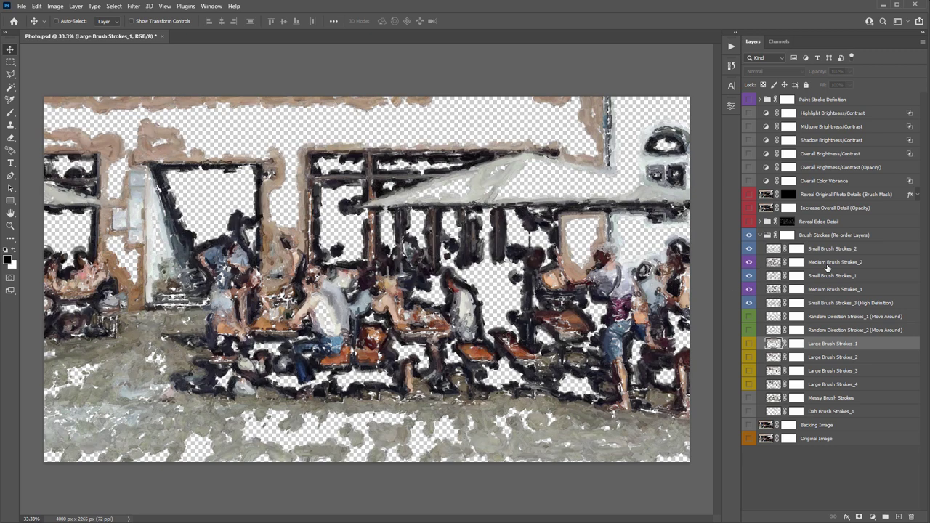
{"action": "left_click", "coordinate": [821, 252]}
{"action": "left_click", "coordinate": [836, 345]}
{"action": "left_click_drag", "start_coordinate": [749, 344], "coordinate": [746, 389]}
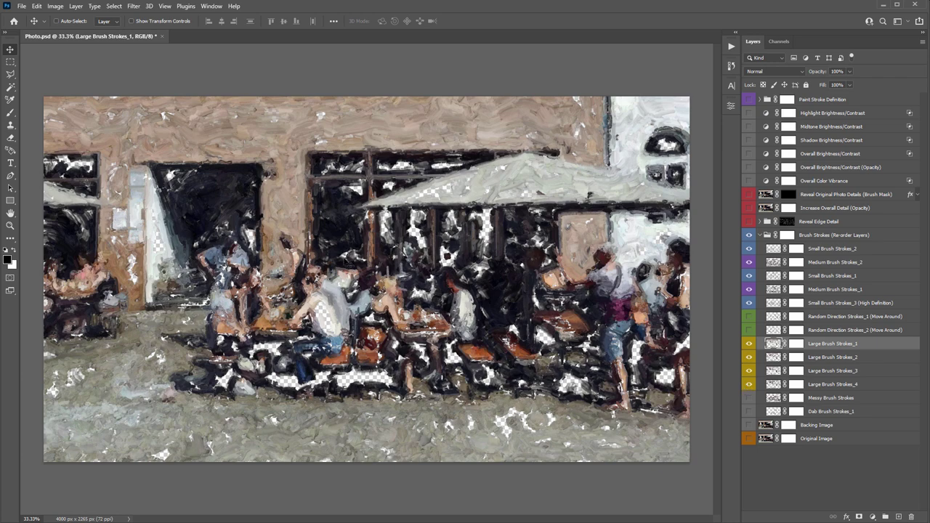
Step: Compare the painting with and without both Medium Brush Strokes layers by switching their visibility off and on
{"action": "left_click", "coordinate": [749, 262]}
{"action": "left_click", "coordinate": [750, 289]}
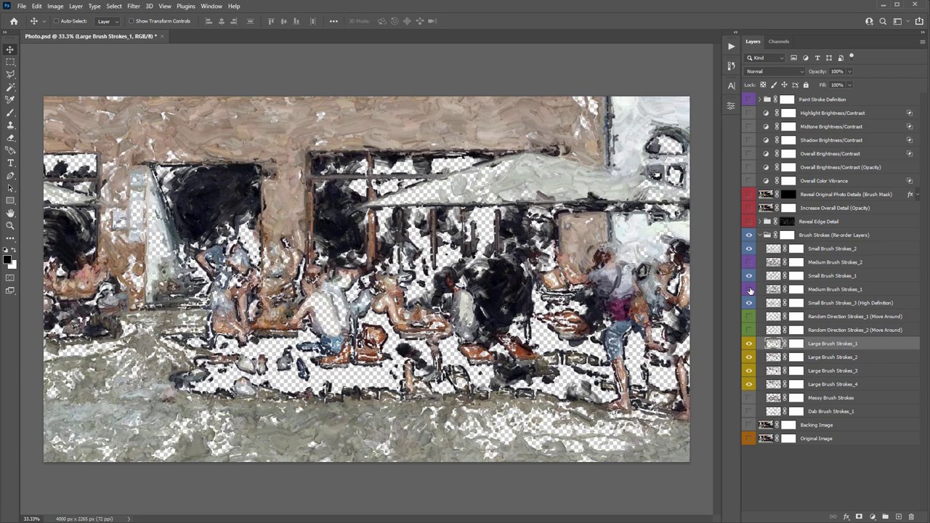
{"action": "left_click", "coordinate": [750, 290]}
{"action": "left_click", "coordinate": [750, 262]}
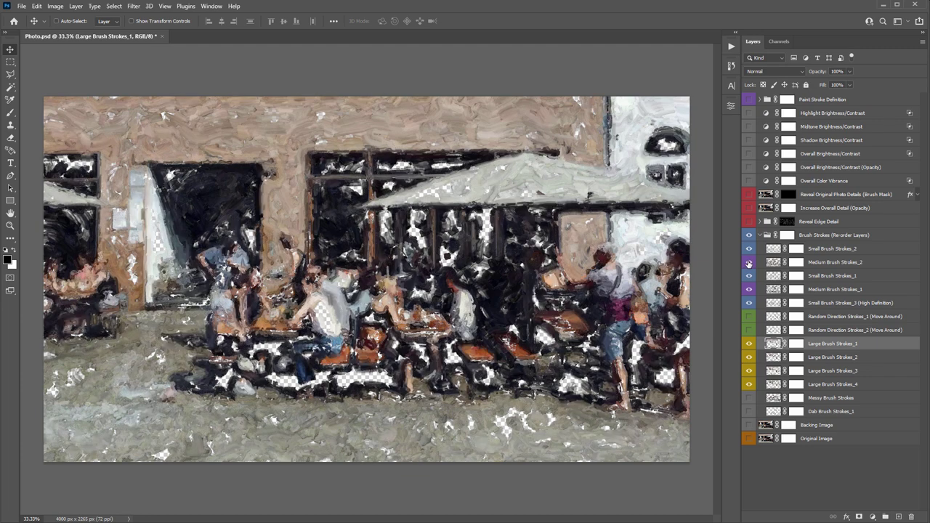
Step: Show the Messy Brush Strokes and Dab Brush Strokes_1 layers to fill the gaps between the strokes
{"action": "left_click", "coordinate": [835, 398]}
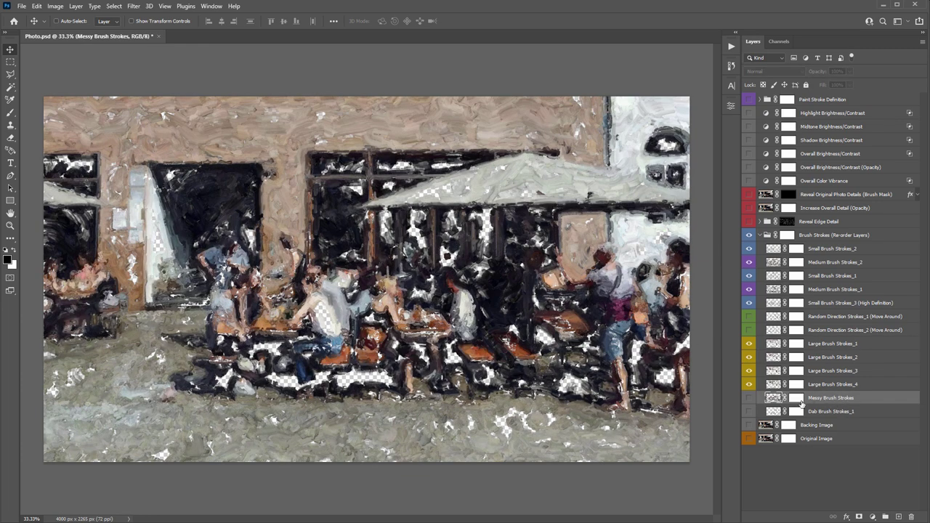
{"action": "left_click", "coordinate": [750, 398]}
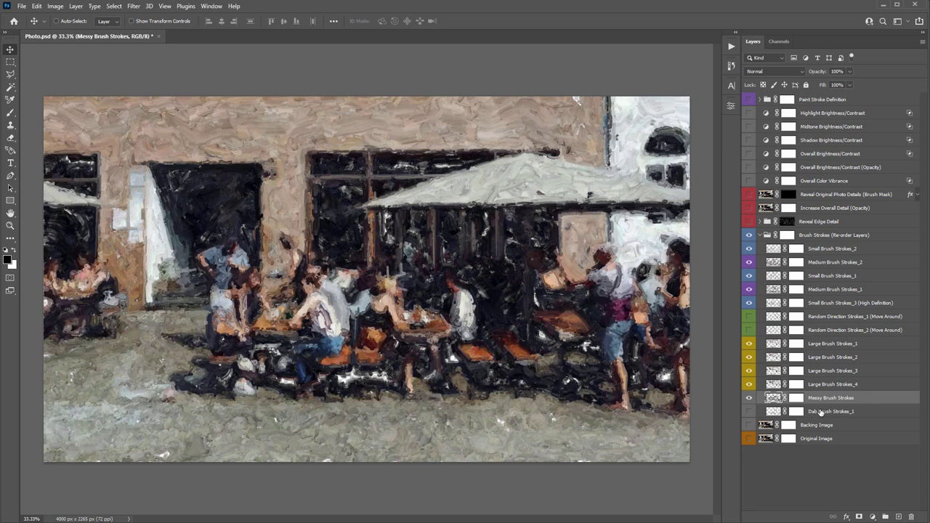
{"action": "left_click", "coordinate": [784, 411]}
{"action": "left_click", "coordinate": [749, 411]}
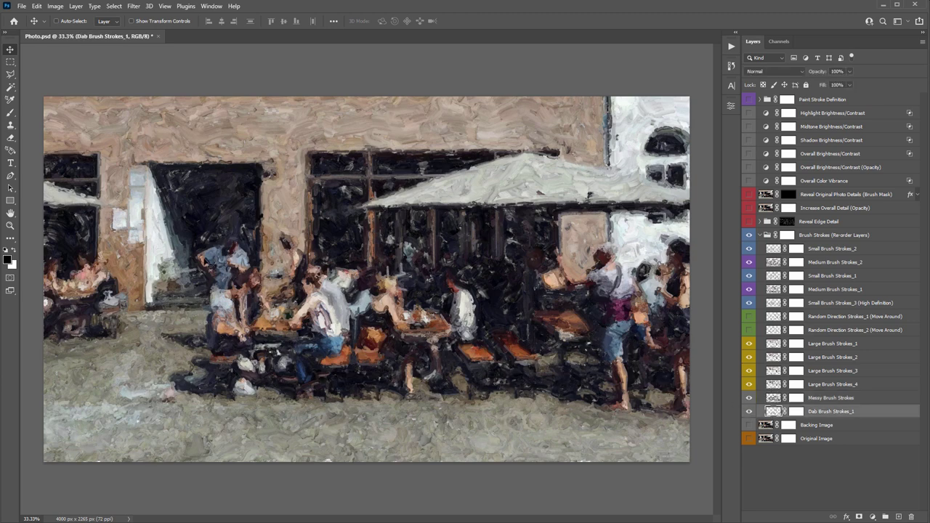
Step: Show the Backing Image layer, comparing the painting with and without it, and show both Random Direction Strokes layers
{"action": "left_click", "coordinate": [826, 427]}
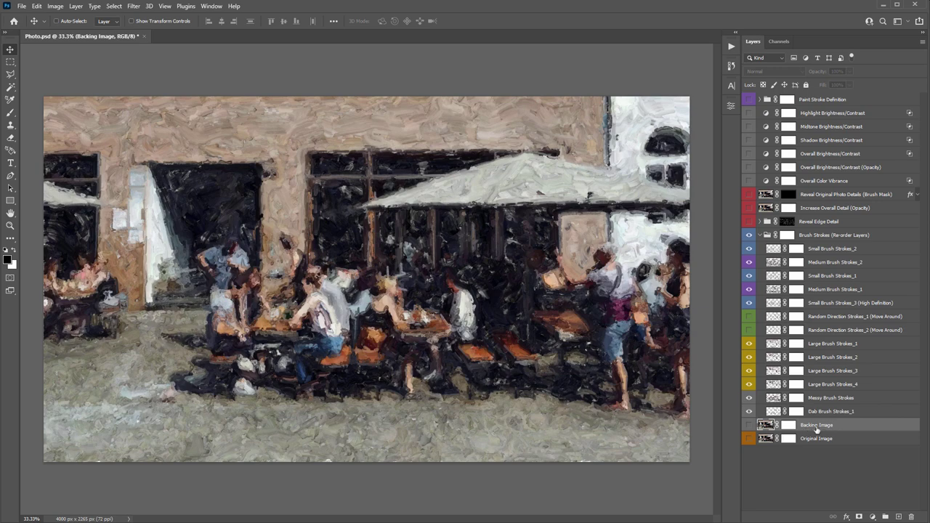
{"action": "left_click", "coordinate": [749, 426]}
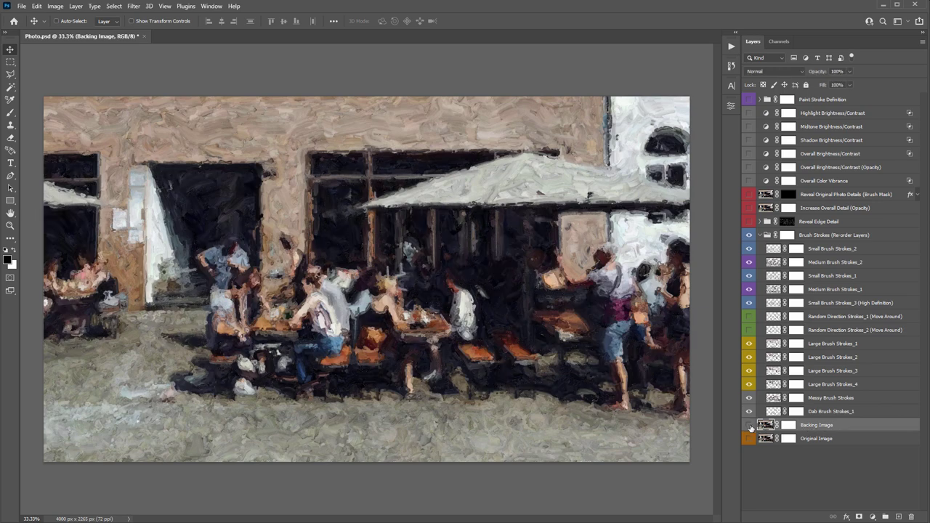
{"action": "left_click", "coordinate": [749, 426]}
{"action": "left_click", "coordinate": [750, 426]}
{"action": "left_click", "coordinate": [749, 426]}
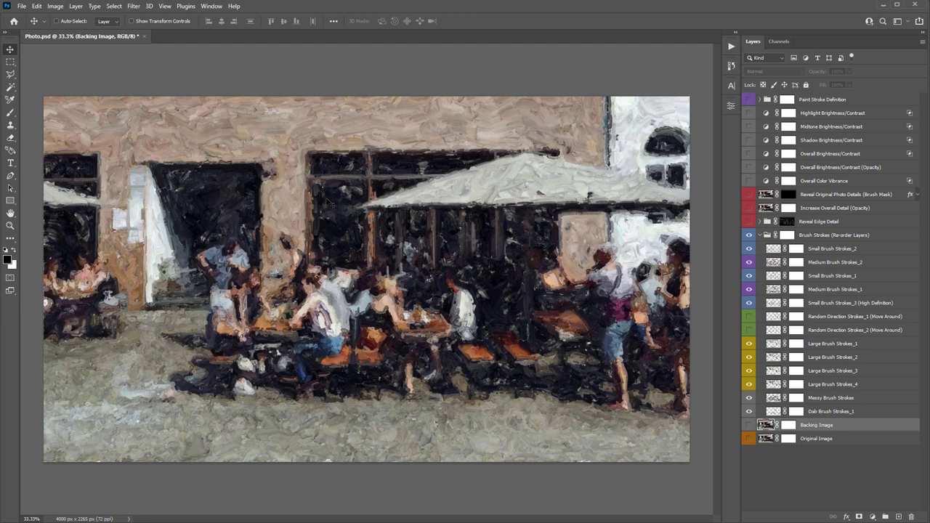
{"action": "left_click", "coordinate": [750, 426]}
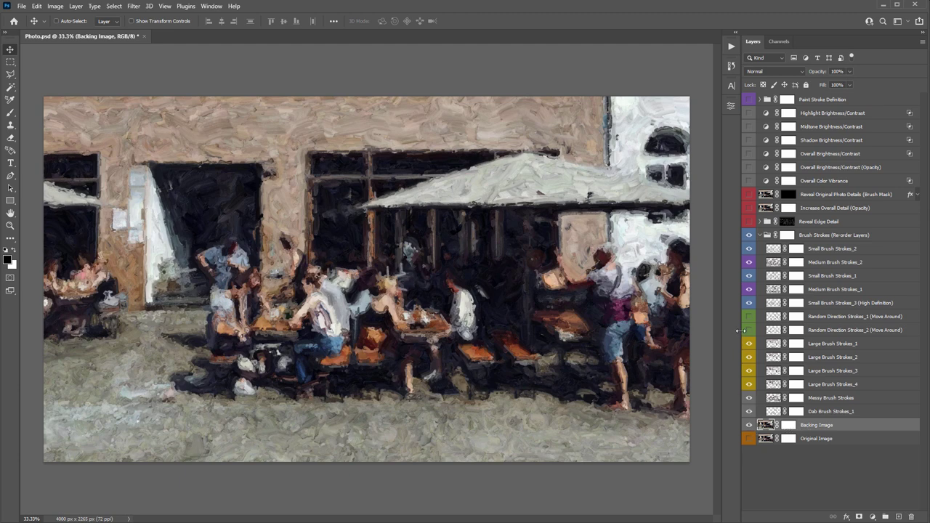
{"action": "left_click_drag", "start_coordinate": [749, 330], "coordinate": [749, 317]}
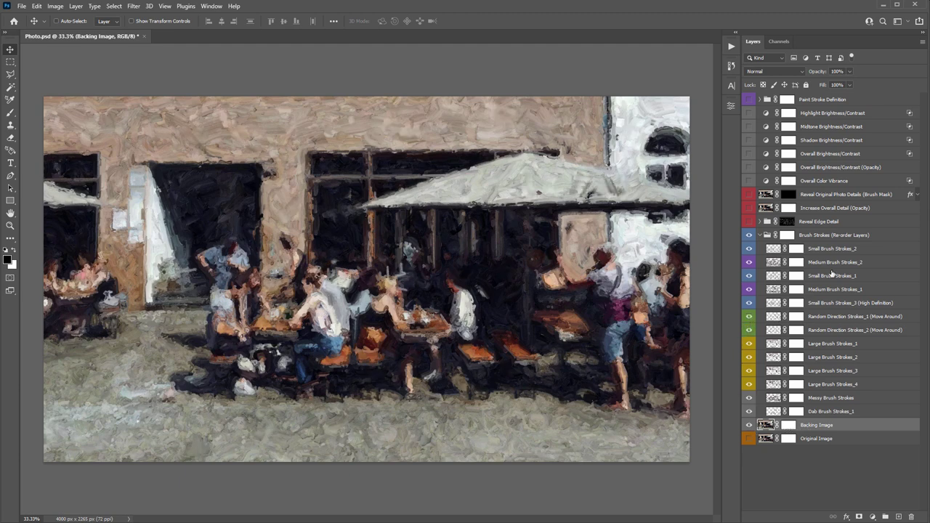
{"action": "left_click", "coordinate": [833, 250]}
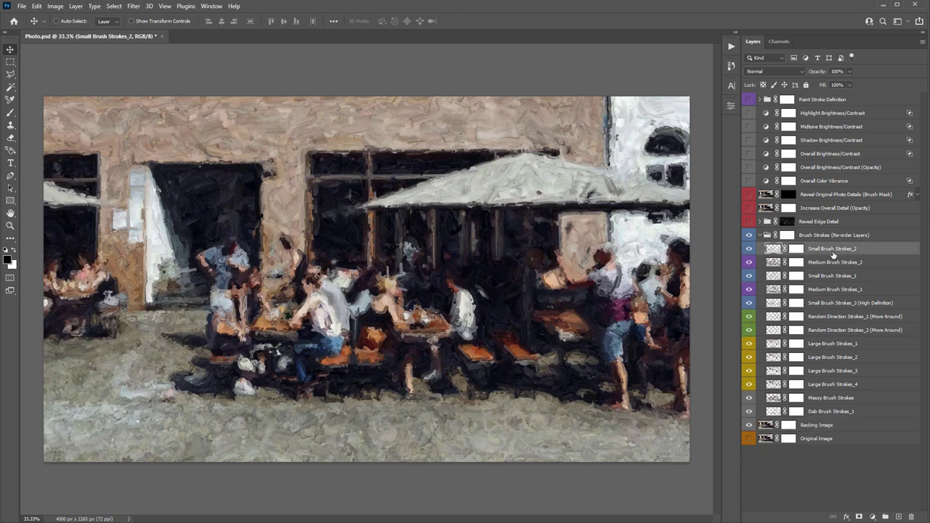
{"action": "left_click", "coordinate": [860, 413], "text": "shift"}
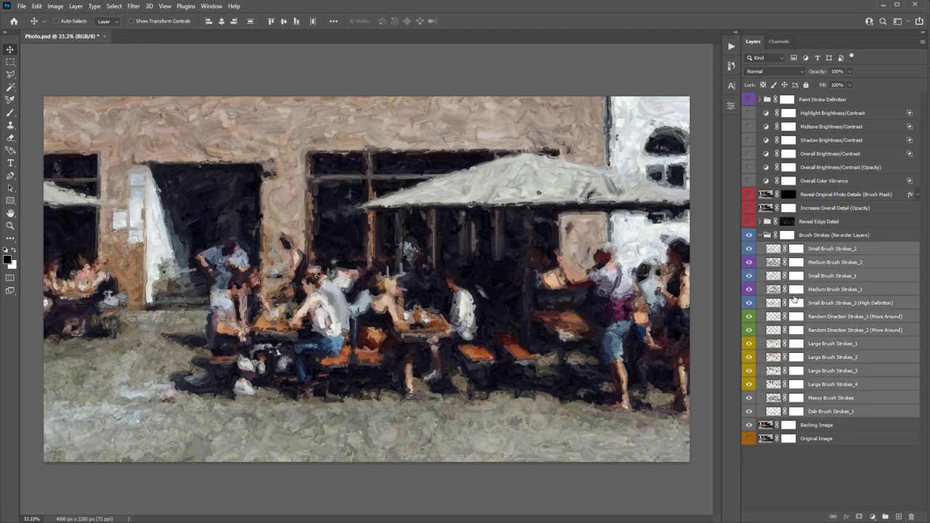
{"action": "left_click", "coordinate": [841, 277]}
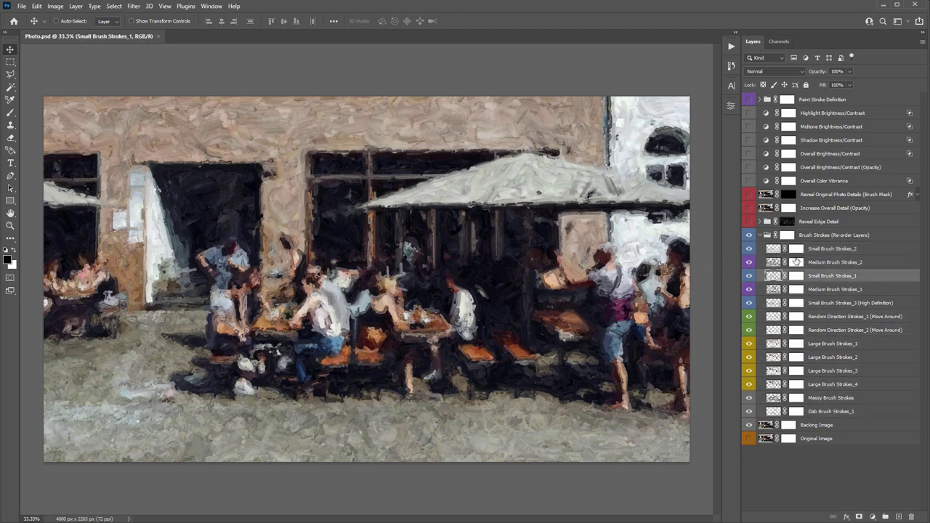
{"action": "left_click", "coordinate": [829, 237]}
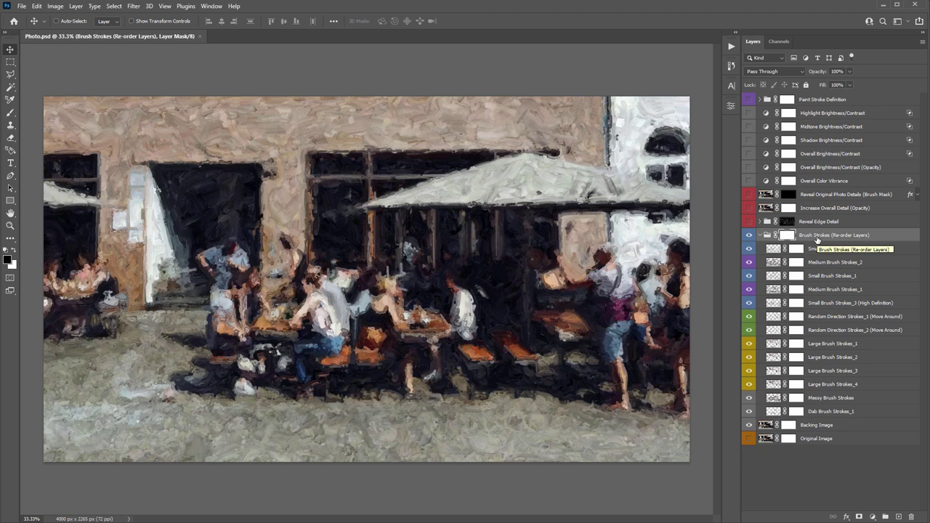
{"action": "left_click", "coordinate": [830, 290]}
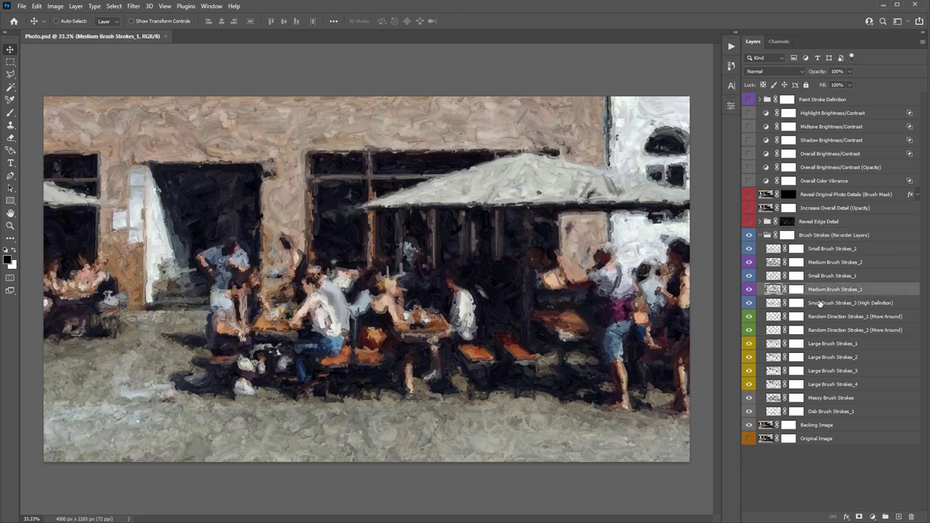
Step: Move Small Brush Strokes_3 (High Definition) to the top of the Brush Strokes group, compare both orders, and undo the move
{"action": "left_click", "coordinate": [834, 306]}
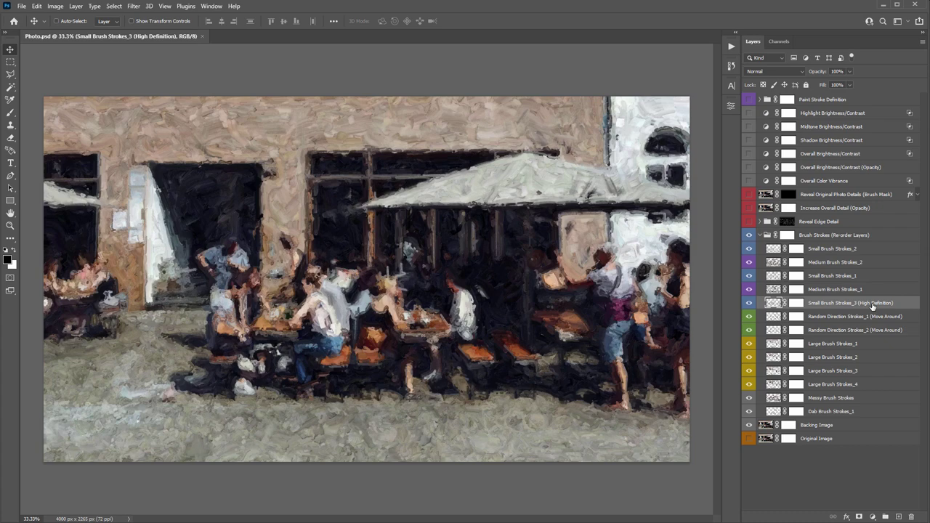
{"action": "left_click_drag", "start_coordinate": [839, 296], "coordinate": [835, 246]}
{"action": "key", "text": "ctrl+z"}
{"action": "key", "text": "ctrl+shift+z"}
{"action": "key", "text": "ctrl+z"}
{"action": "key", "text": "ctrl+shift+z"}
{"action": "key", "text": "ctrl+z"}
Step: Move the Medium Brush Strokes_1 layer to the top of the Brush Strokes group, and undo the move
{"action": "left_click", "coordinate": [815, 290]}
{"action": "mouse_move", "coordinate": [814, 292]}
{"action": "left_mouse_down"}
{"action": "mouse_move", "coordinate": [829, 291]}
{"action": "mouse_move", "coordinate": [829, 248]}
{"action": "left_mouse_up"}
{"action": "key", "text": "ctrl+z"}
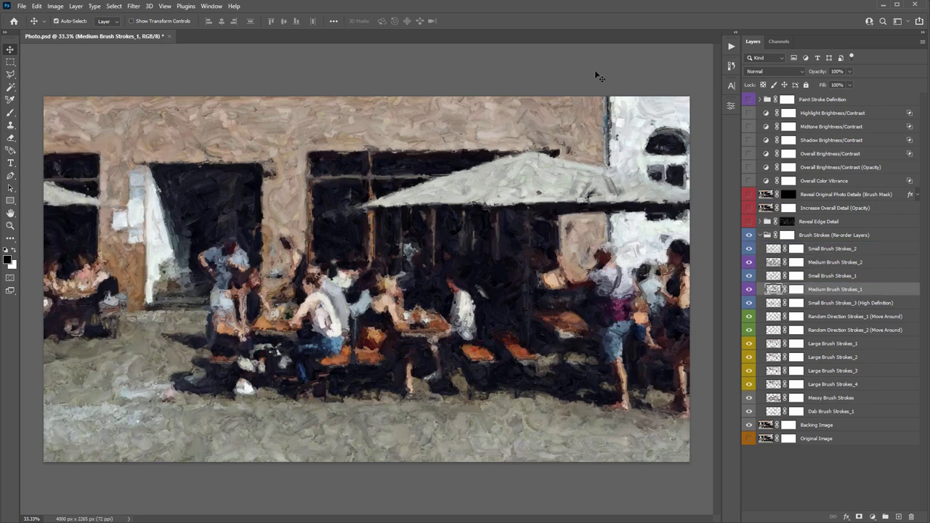
Step: Redo the Medium Brush Strokes_1 move to compare both layer orders, and undo it again
{"action": "key", "text": "ctrl+shift+z"}
{"action": "key", "text": "ctrl+z"}
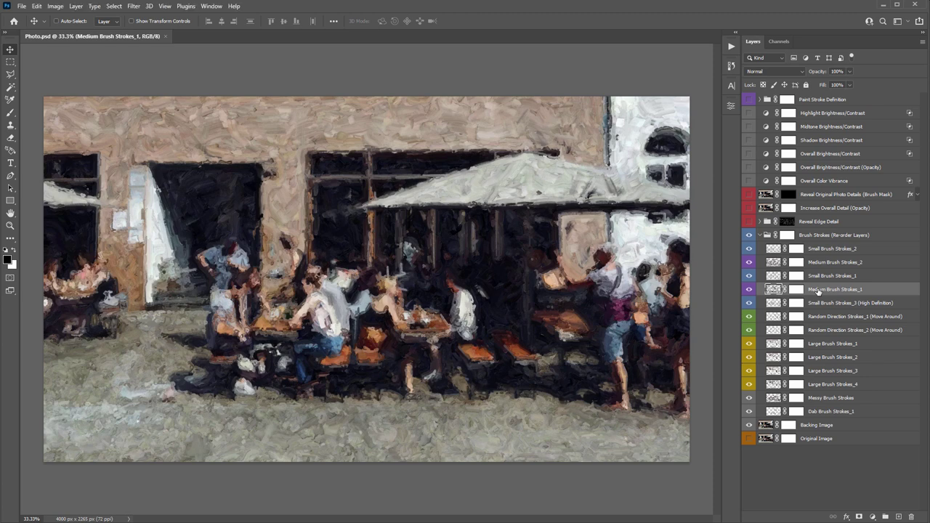
Step: Duplicate Medium Brush Strokes_1 to the top of the Brush Strokes group and invert the copy's mask to black
{"action": "left_click_drag", "start_coordinate": [818, 291], "coordinate": [819, 246]}
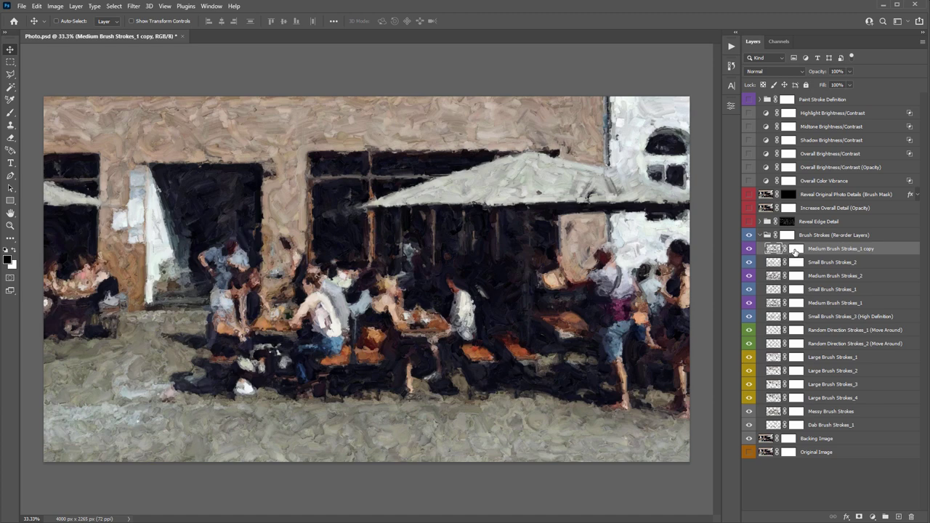
{"action": "left_click", "coordinate": [796, 250]}
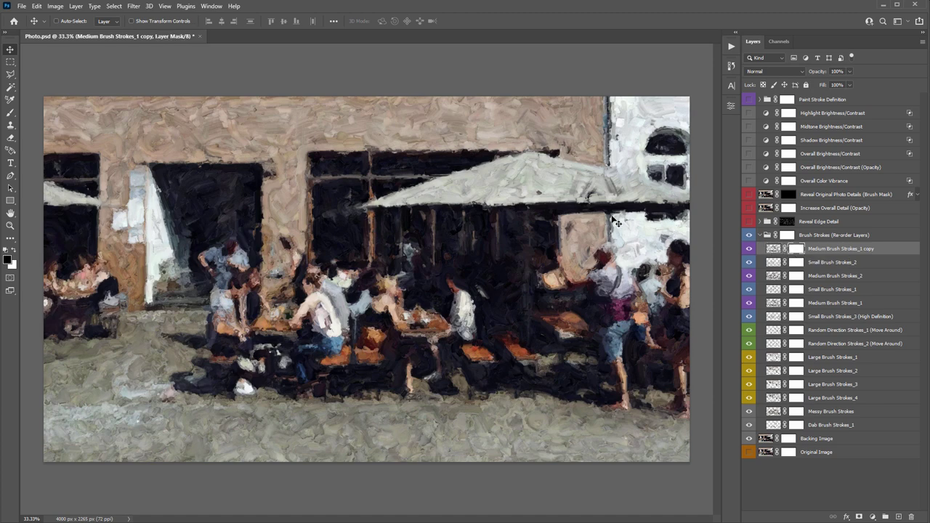
{"action": "key", "text": "ctrl"}
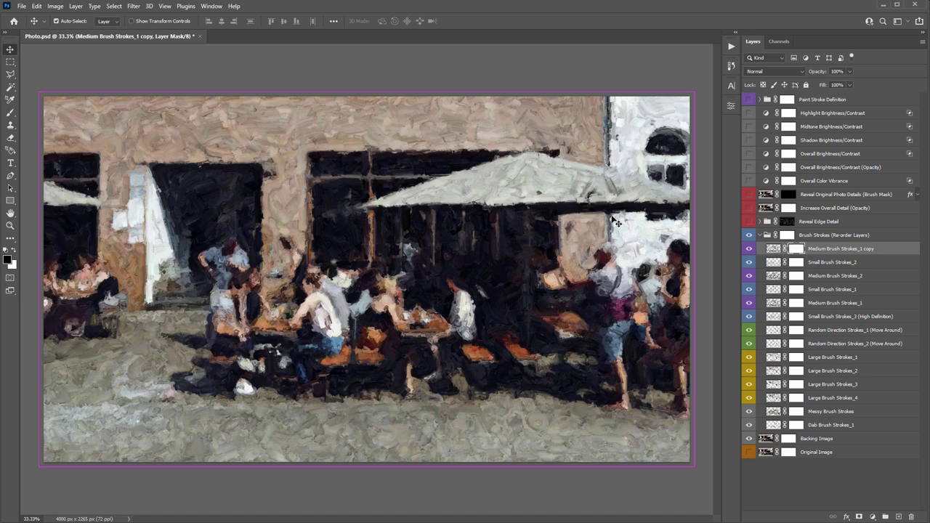
{"action": "key", "text": "ctrl+i"}
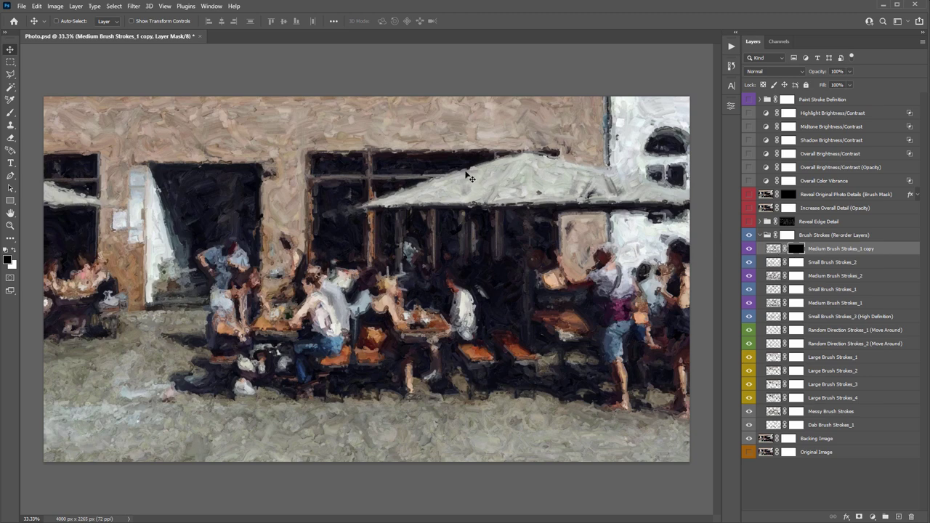
Step: Choose the Acrylic Painting_Mask Brush from the Acrylic Painting Photoshop Effect Brushes - By Sevenstyles folder
{"action": "key", "text": "b"}
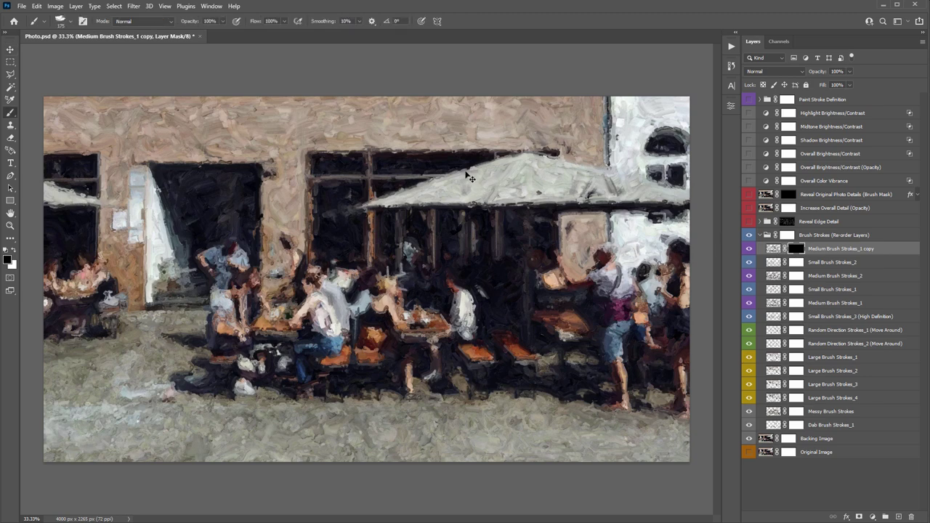
{"action": "right_click", "coordinate": [101, 111]}
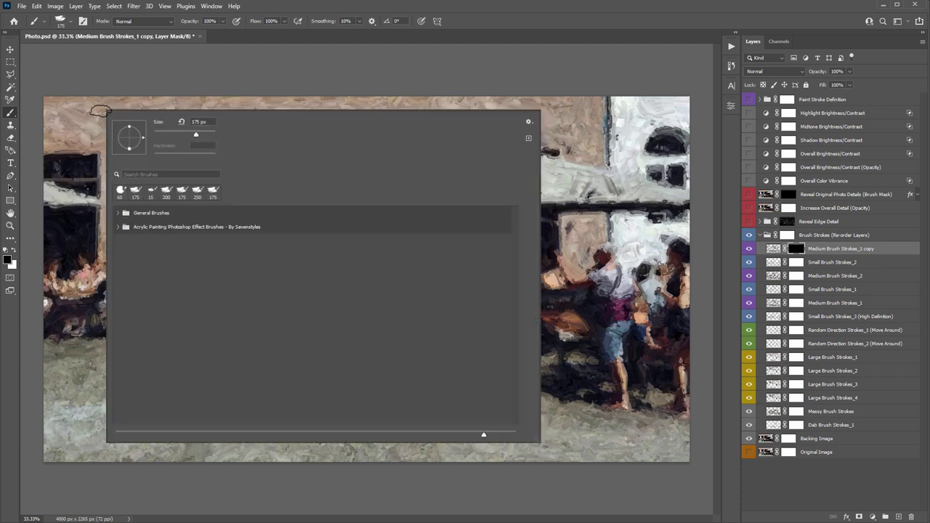
{"action": "left_click", "coordinate": [141, 231]}
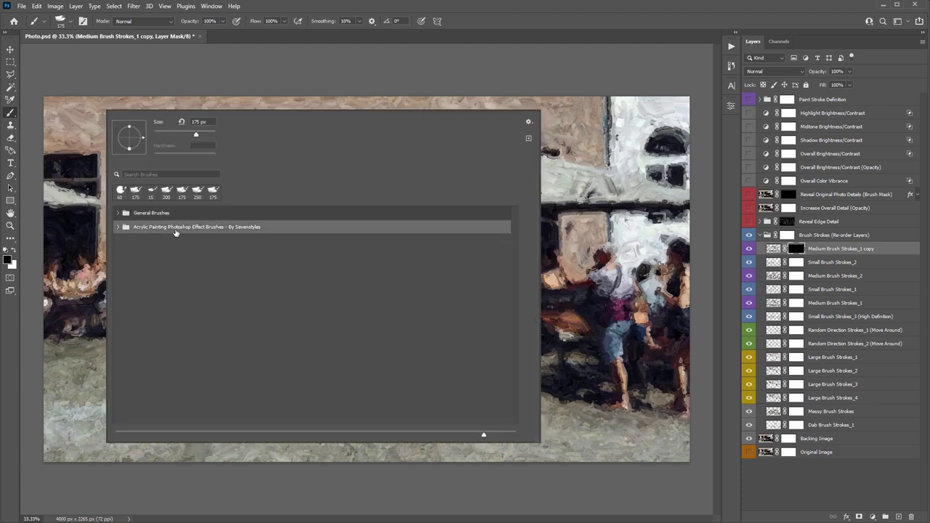
{"action": "left_click", "coordinate": [118, 227]}
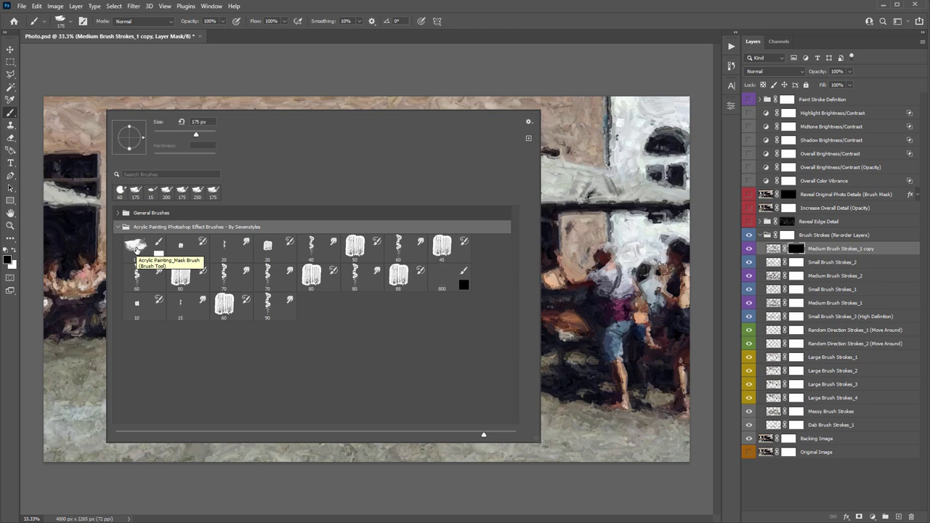
{"action": "left_click", "coordinate": [135, 247]}
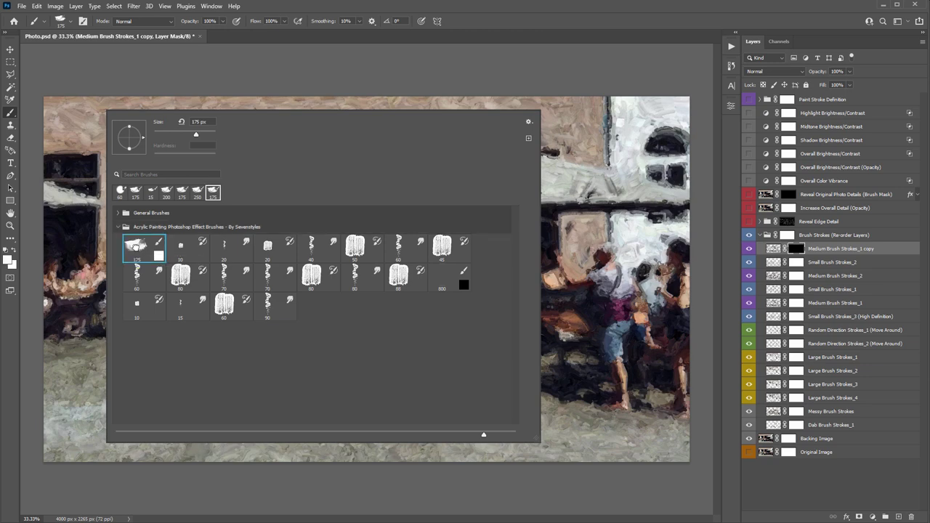
{"action": "left_click", "coordinate": [304, 82]}
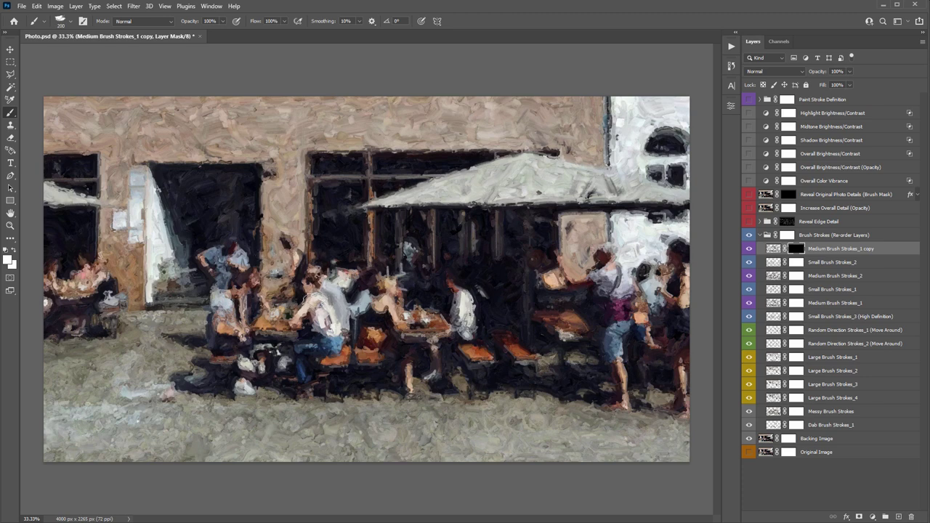
Step: Use white (ffffff) as the foreground color and paint the Medium Brush Strokes_1 copy's mask over the seated people
{"action": "left_click", "coordinate": [748, 248]}
{"action": "left_click", "coordinate": [9, 261]}
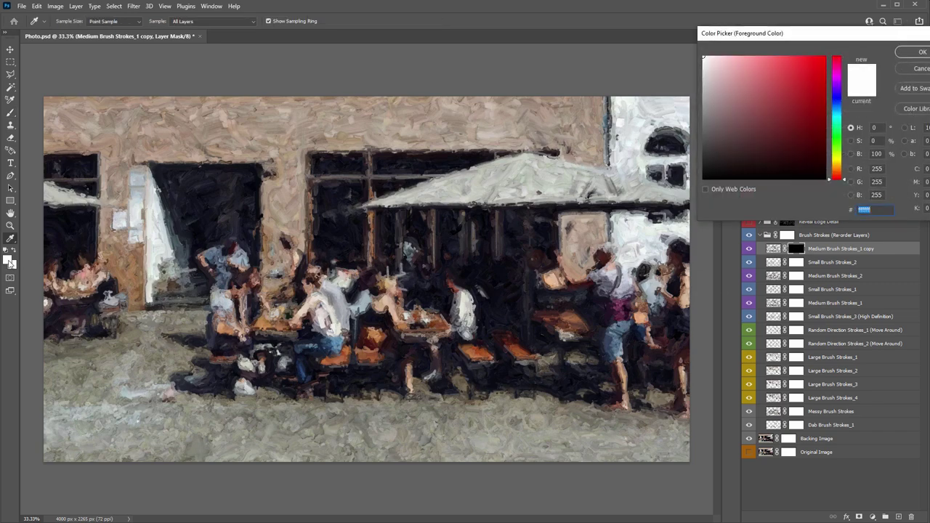
{"action": "left_click_drag", "start_coordinate": [784, 32], "coordinate": [363, 99]}
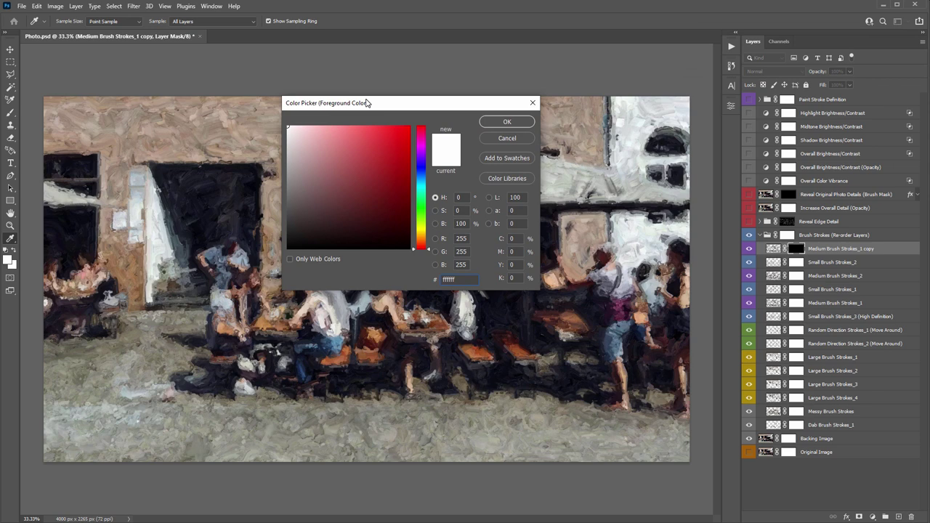
{"action": "left_click", "coordinate": [508, 120]}
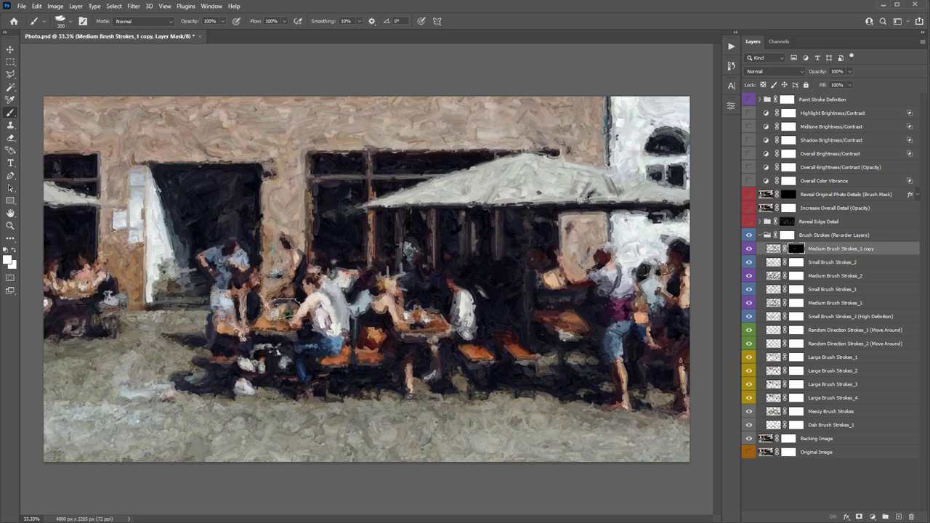
Step: Target the Medium Brush Strokes_1 copy's image instead of its mask, shift the layer slightly, and undo the shift
{"action": "key", "text": "v"}
{"action": "key", "text": "ctrl+2"}
{"action": "left_click_drag", "start_coordinate": [489, 245], "coordinate": [481, 252]}
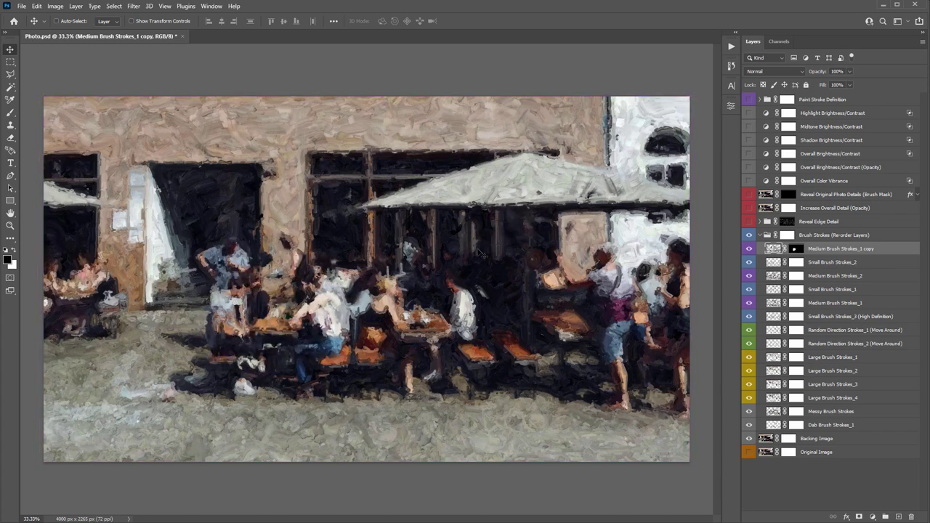
{"action": "key", "text": "ctrl+z"}
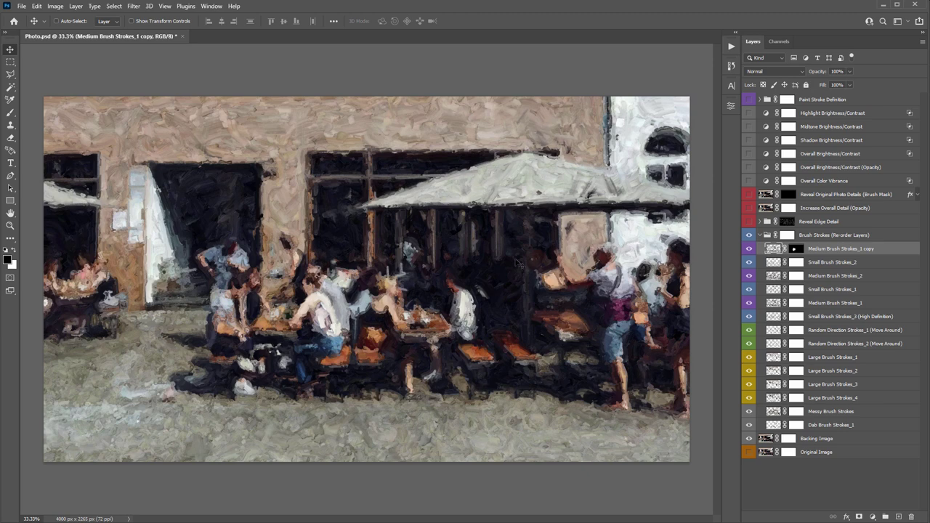
Step: Compare the painting with the Medium Brush Strokes_1 copy's mask disabled and enabled
{"action": "left_click", "coordinate": [796, 250], "text": "shift"}
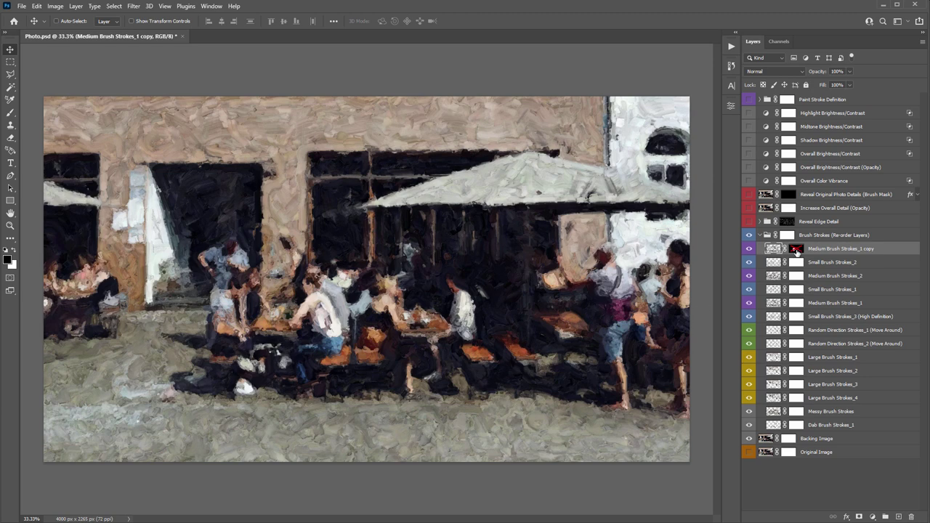
{"action": "left_click", "coordinate": [796, 249], "text": "shift"}
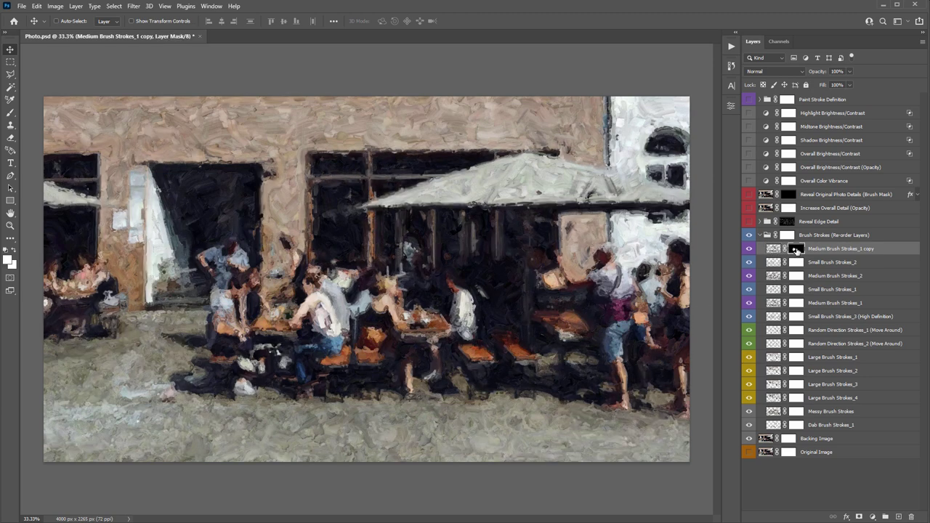
{"action": "left_click_drag", "start_coordinate": [367, 234], "coordinate": [275, 289]}
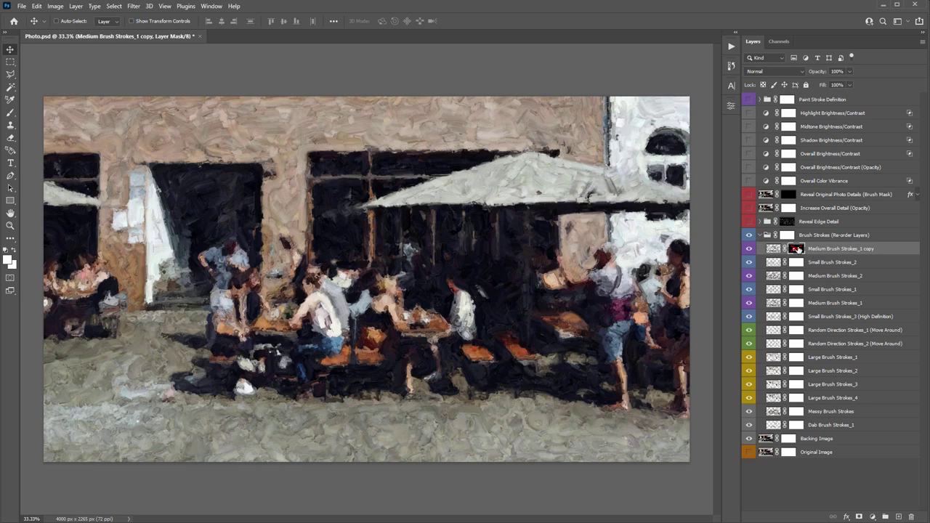
Step: Paint the Medium Brush Strokes_1 copy's mask white over the standing people, and paint part of it back with black (000000)
{"action": "key", "text": "b"}
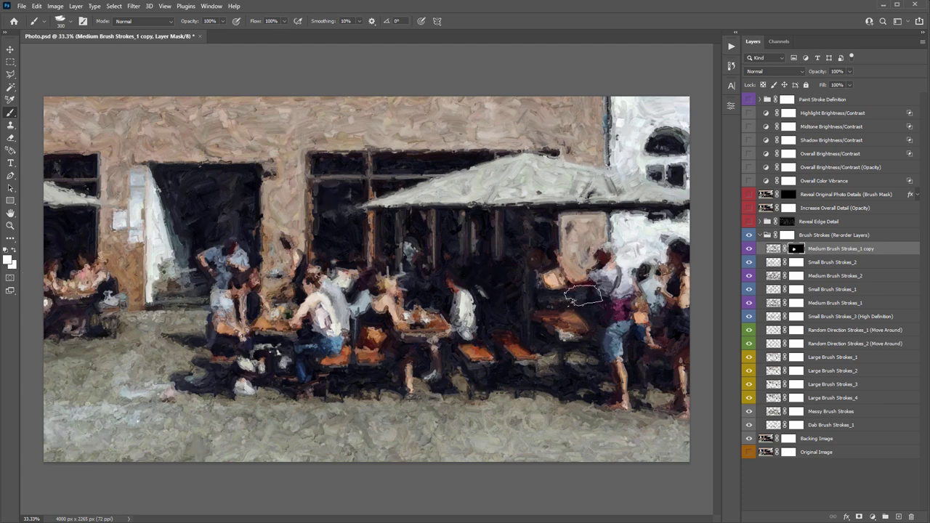
{"action": "left_click_drag", "start_coordinate": [626, 261], "coordinate": [596, 251]}
{"action": "left_click", "coordinate": [6, 260]}
{"action": "left_click", "coordinate": [288, 248]}
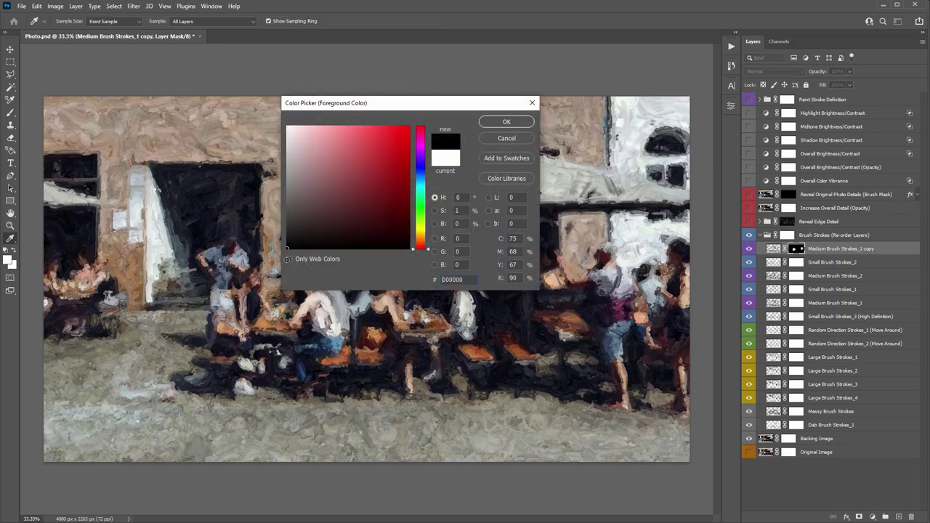
{"action": "left_click", "coordinate": [484, 122]}
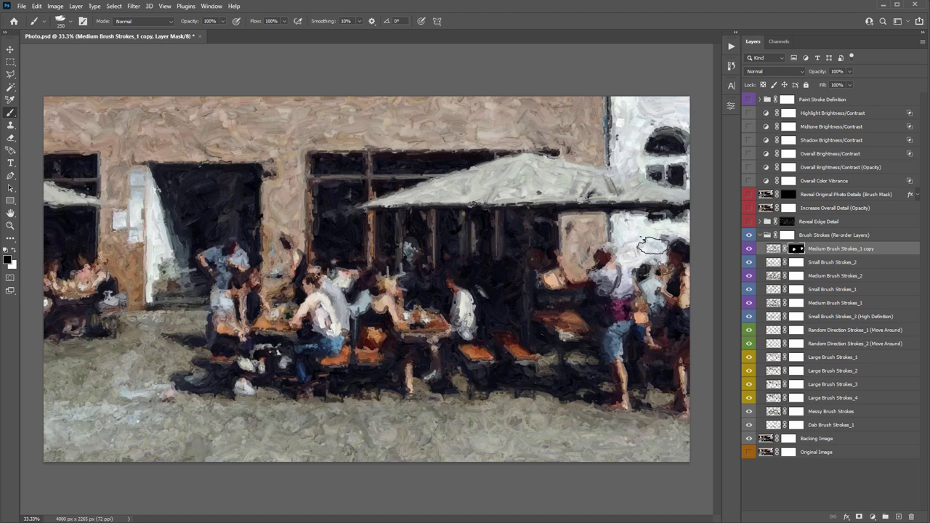
{"action": "left_click_drag", "start_coordinate": [555, 270], "coordinate": [576, 281]}
{"action": "key", "text": "v"}
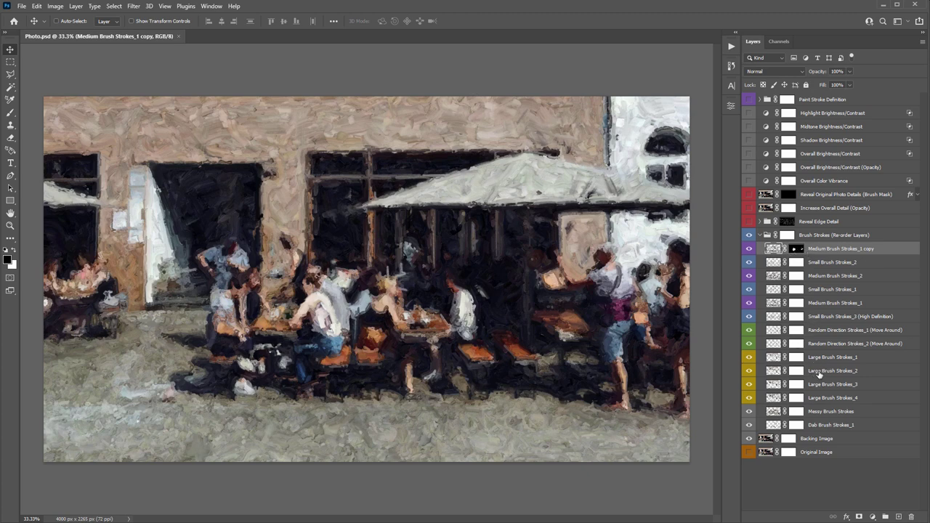
Step: Duplicate Large Brush Strokes_2 to the top of the Brush Strokes group, compare it hidden and shown, and invert its mask to black
{"action": "left_click", "coordinate": [838, 373]}
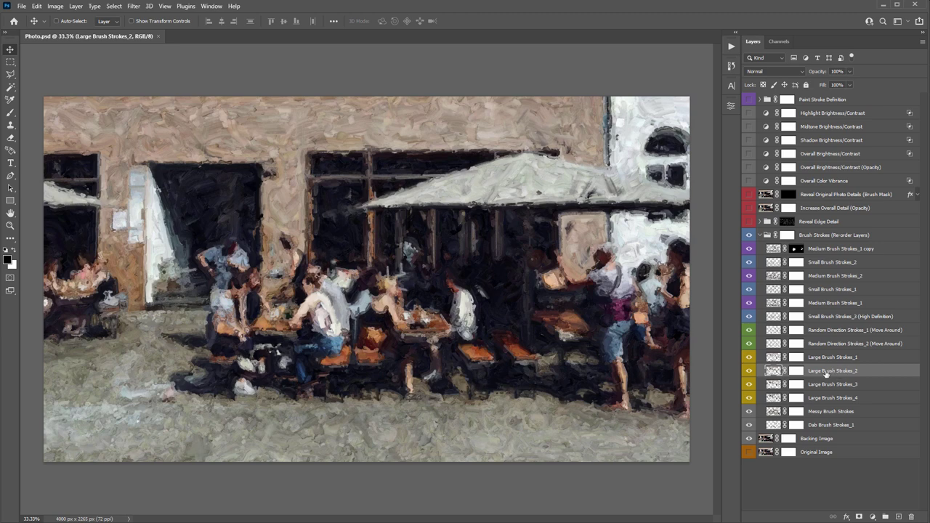
{"action": "left_click_drag", "start_coordinate": [826, 375], "coordinate": [826, 249]}
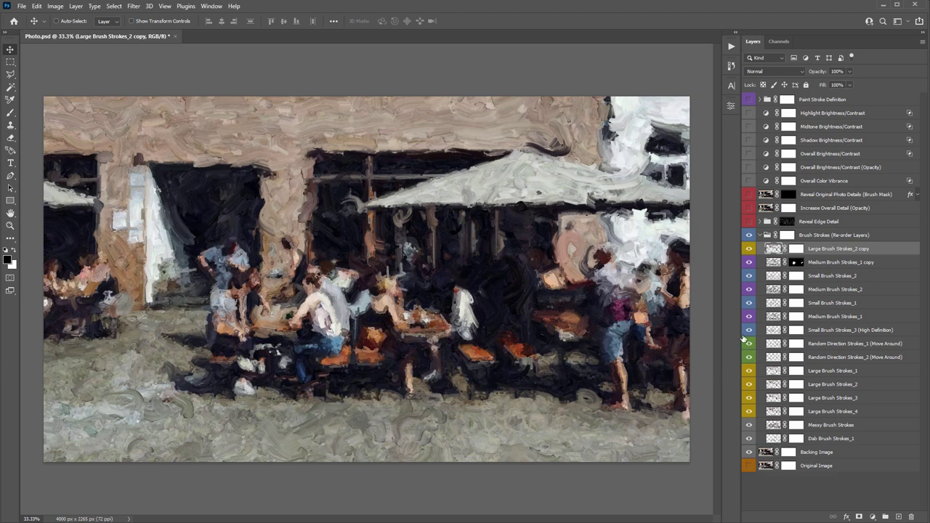
{"action": "left_click", "coordinate": [750, 248]}
{"action": "left_click", "coordinate": [749, 249]}
{"action": "left_click", "coordinate": [799, 249]}
{"action": "key", "text": "ctrl"}
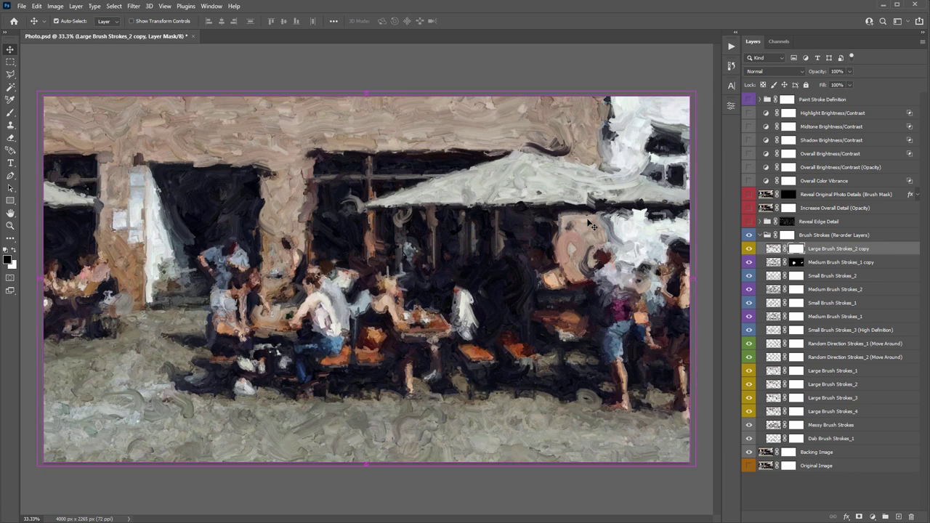
{"action": "key", "text": "ctrl+i"}
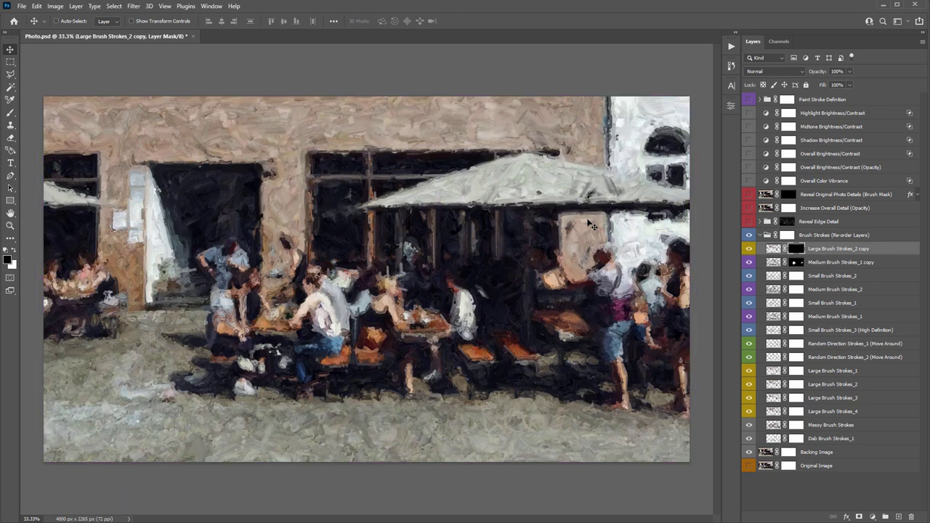
Step: Paint the Large Brush Strokes_2 copy's mask white along the foreground pavement with the brush at size 300
{"action": "key", "text": "b"}
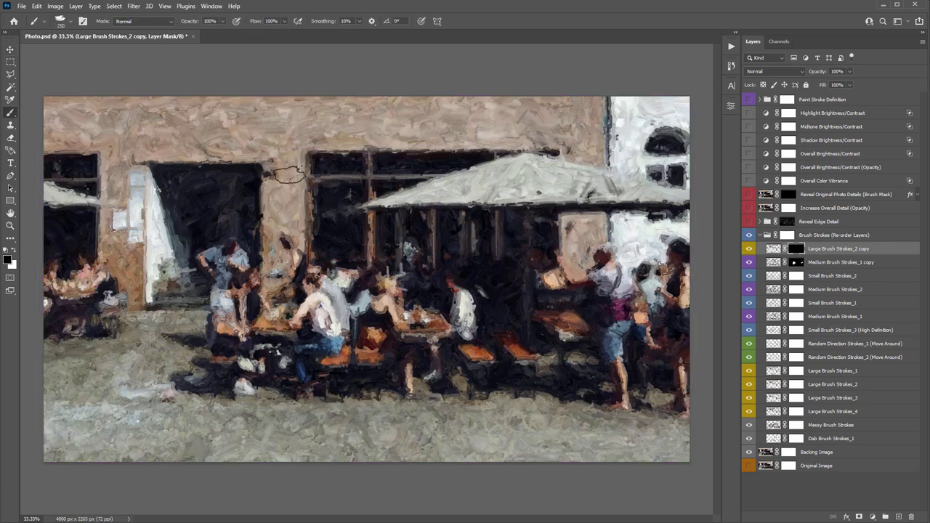
{"action": "right_click", "coordinate": [274, 154]}
{"action": "left_click", "coordinate": [208, 284]}
{"action": "key", "text": "x"}
{"action": "key", "text": "x"}
{"action": "key", "text": "x"}
{"action": "key", "text": "x"}
{"action": "key", "text": "x"}
{"action": "key", "text": "x"}
{"action": "key", "text": "x"}
{"action": "key", "text": "x"}
{"action": "key", "text": "bracketright"}
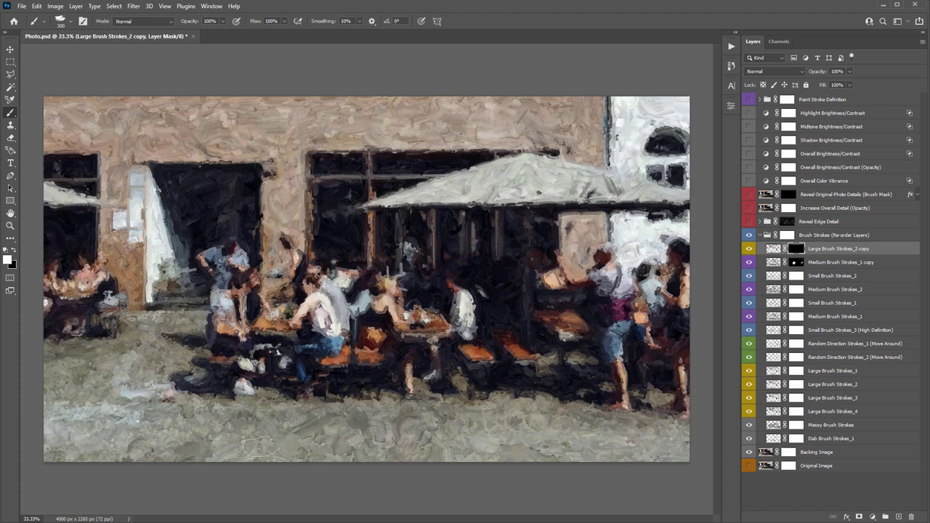
{"action": "key", "text": "v"}
{"action": "key", "text": "ctrl+2"}
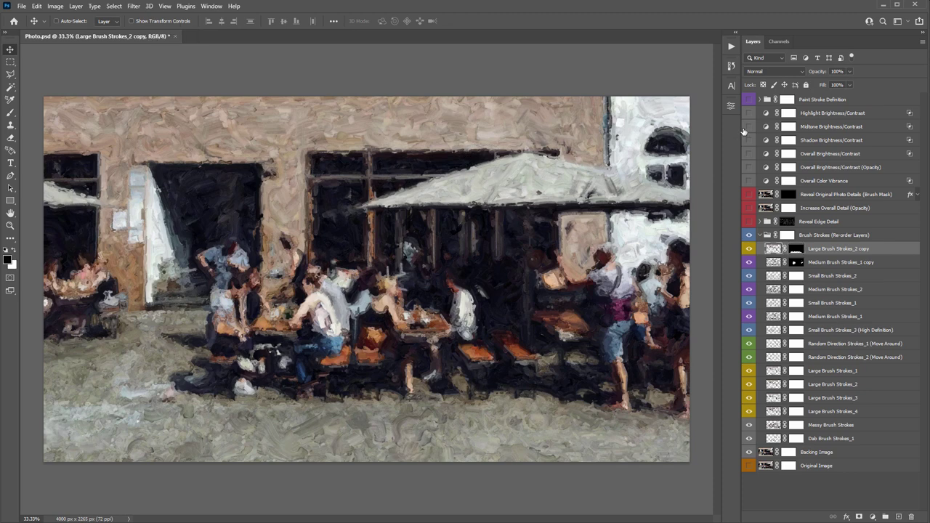
Step: Show the Paint Stroke Definition group and expand it to list its layers
{"action": "left_click", "coordinate": [831, 101]}
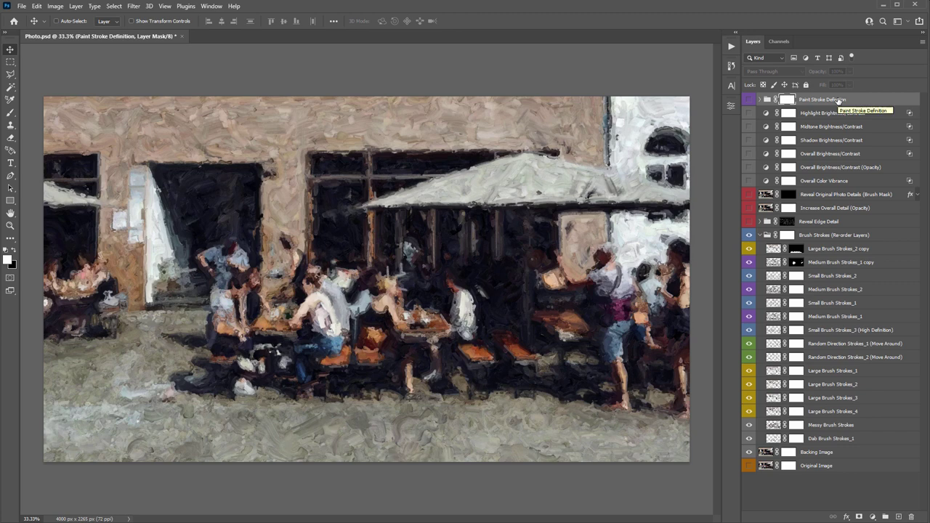
{"action": "left_click", "coordinate": [750, 99]}
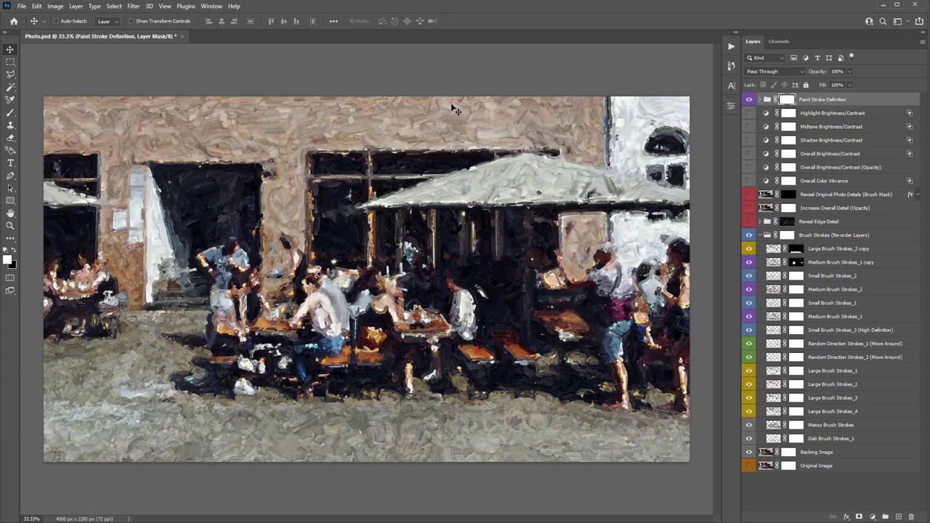
{"action": "left_click", "coordinate": [760, 100]}
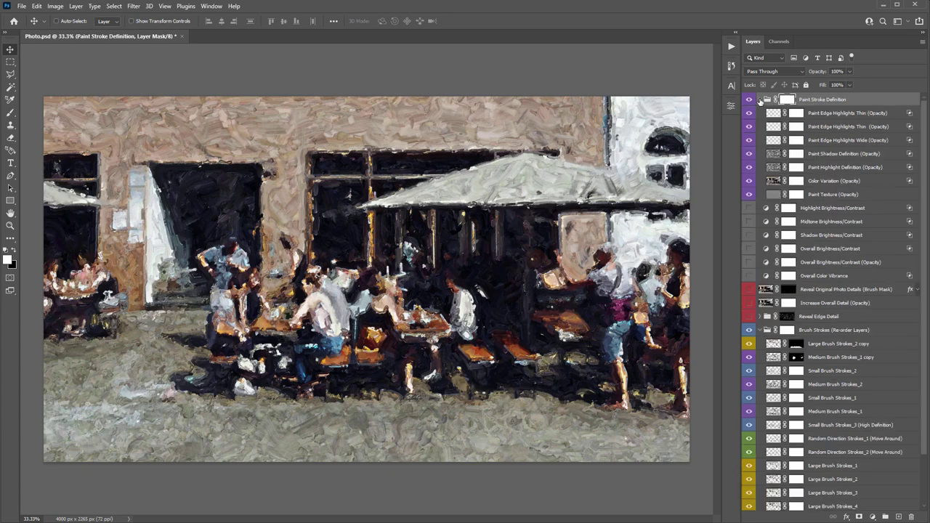
Step: Hide all seven layers inside the Paint Stroke Definition group and select Paint Texture (Opacity)
{"action": "left_click_drag", "start_coordinate": [749, 113], "coordinate": [746, 197]}
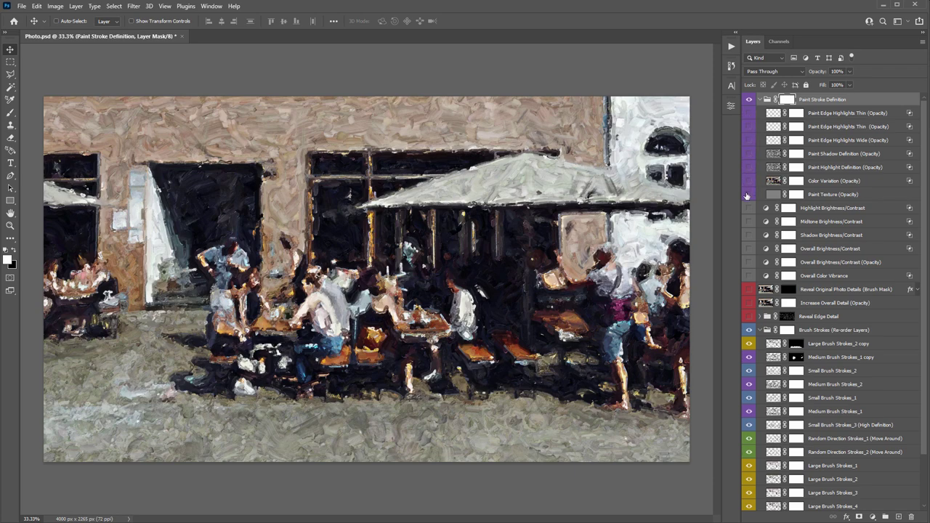
{"action": "left_click", "coordinate": [815, 195]}
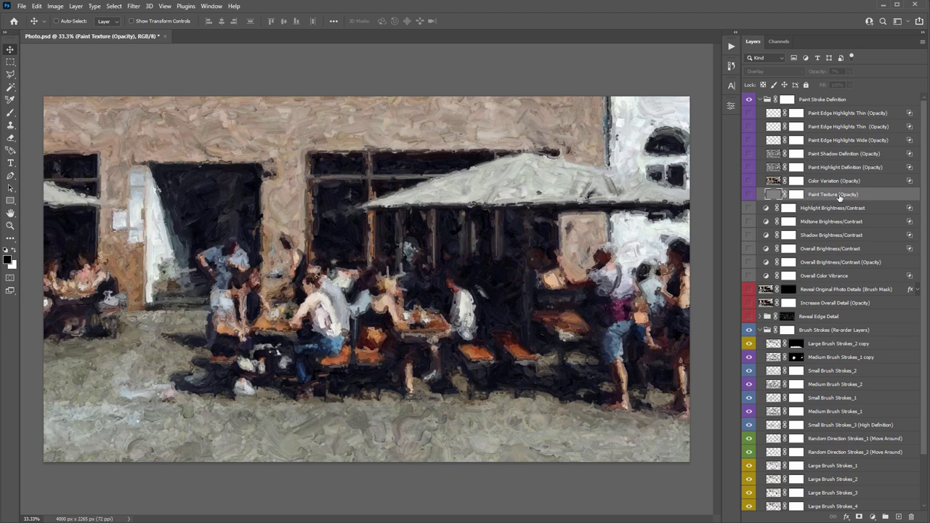
Step: Show the Paint Texture (Opacity) layer and set its opacity to 100% to judge the texture around the doorway
{"action": "double_click", "coordinate": [838, 195]}
{"action": "key", "text": "Return"}
{"action": "left_click", "coordinate": [750, 195]}
{"action": "key", "text": "z"}
{"action": "left_click_drag", "start_coordinate": [280, 113], "coordinate": [322, 108]}
{"action": "left_click_drag", "start_coordinate": [388, 333], "coordinate": [425, 175]}
{"action": "left_click_drag", "start_coordinate": [361, 234], "coordinate": [594, 159]}
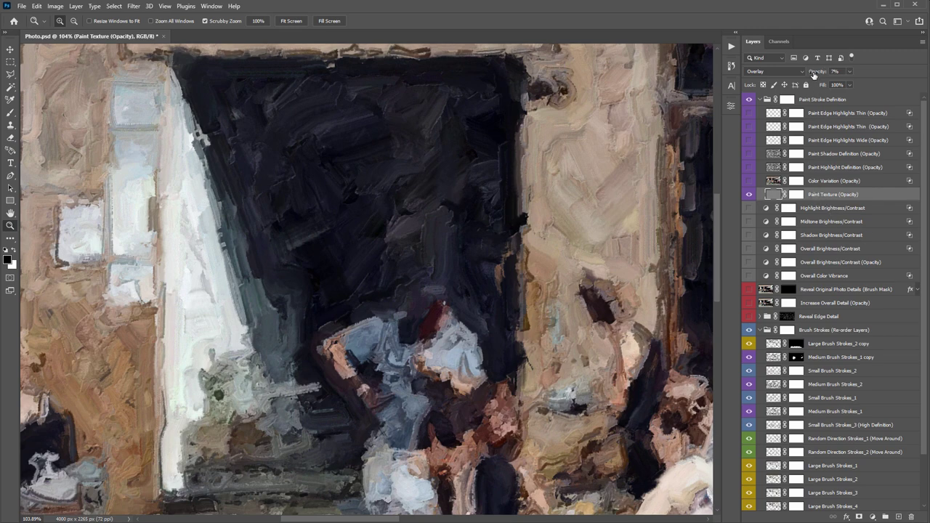
{"action": "left_click_drag", "start_coordinate": [814, 74], "coordinate": [886, 77]}
{"action": "type", "text": "100"}
{"action": "key", "text": "Return"}
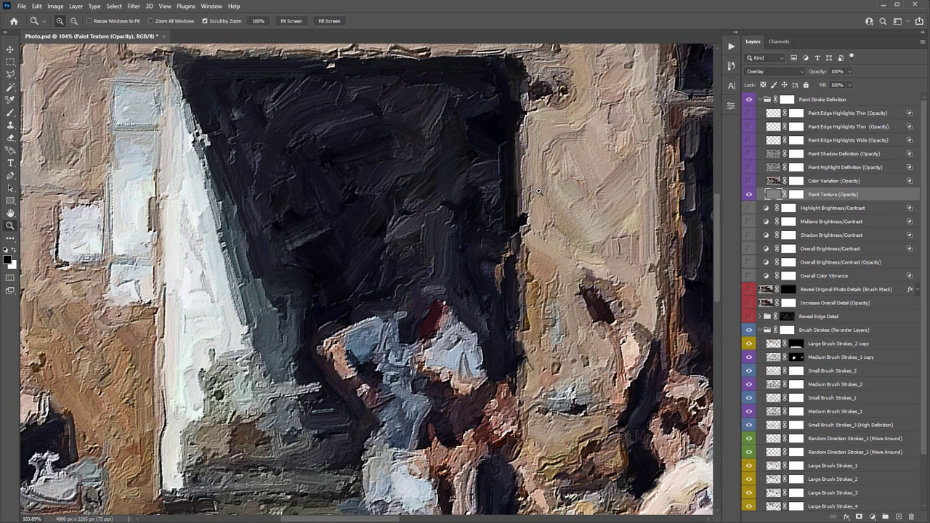
Step: Set Paint Texture (Opacity) back to 7% opacity and compare it with 100% on the whole image
{"action": "key", "text": "0"}
{"action": "key", "text": "7"}
{"action": "key", "text": "v"}
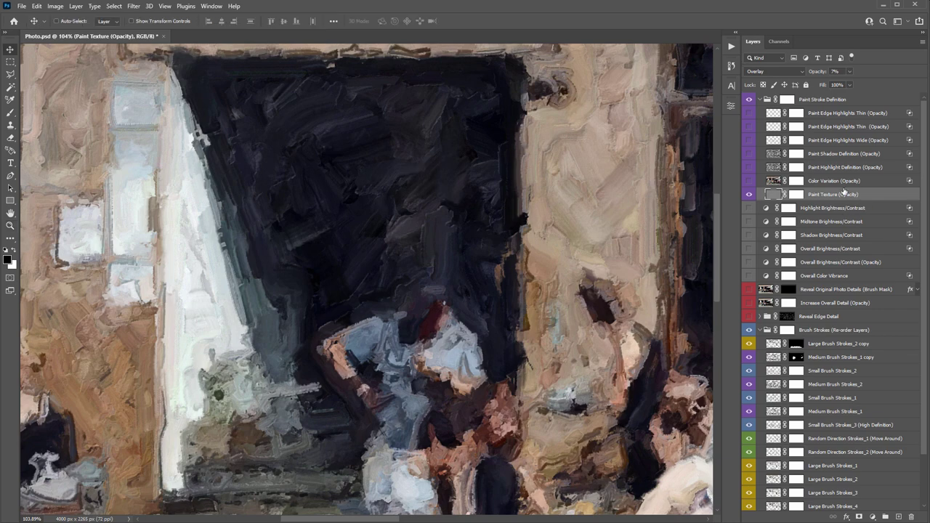
{"action": "key", "text": "ctrl+0"}
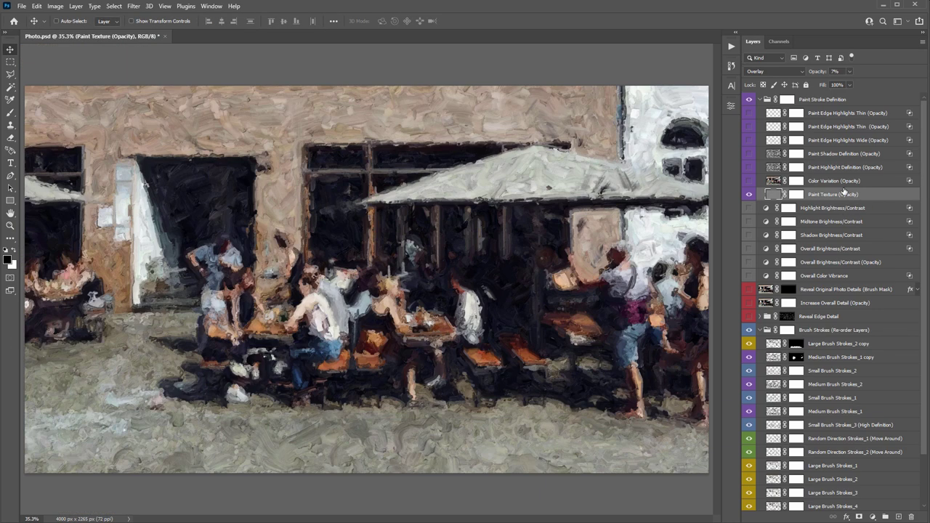
{"action": "key", "text": "0"}
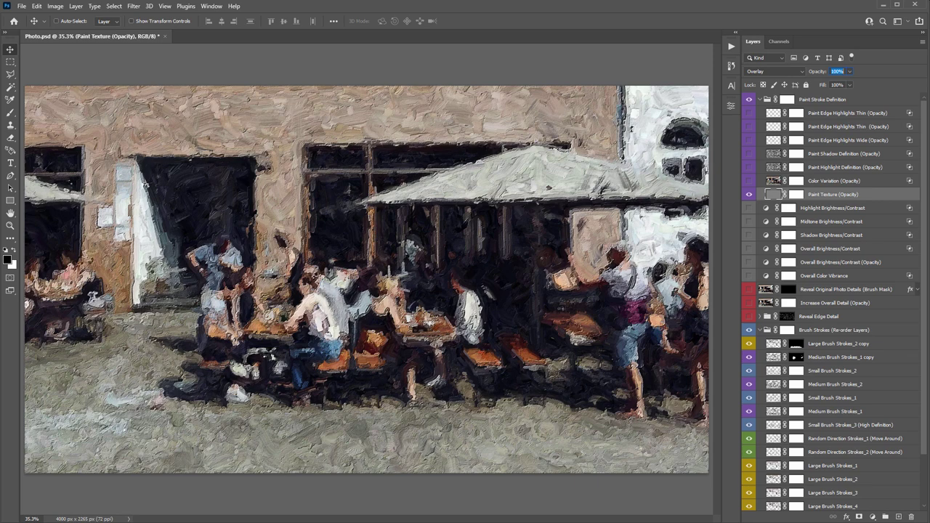
{"action": "type", "text": "7"}
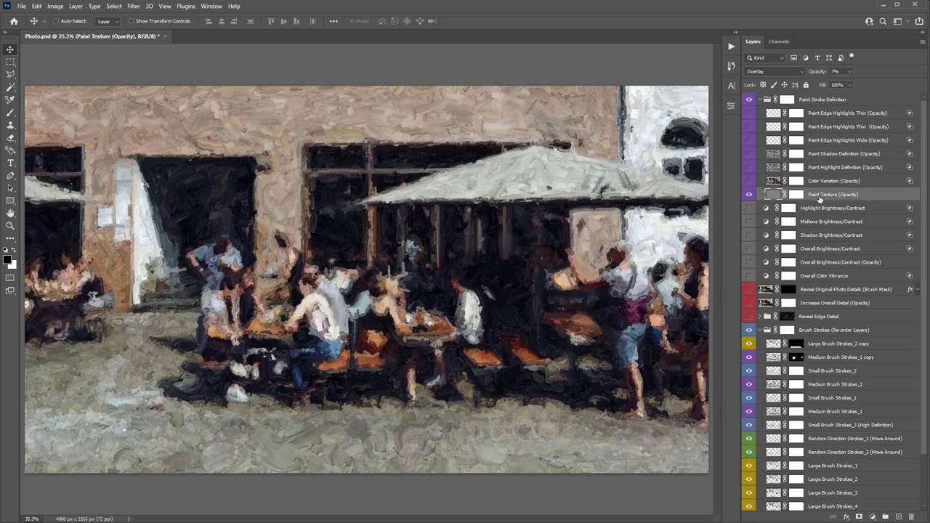
{"action": "left_click", "coordinate": [750, 195]}
{"action": "mouse_move", "coordinate": [815, 73]}
{"action": "left_mouse_down"}
{"action": "mouse_move", "coordinate": [803, 75]}
{"action": "mouse_move", "coordinate": [822, 79]}
{"action": "mouse_move", "coordinate": [802, 76]}
{"action": "mouse_move", "coordinate": [814, 78]}
{"action": "left_mouse_up"}
{"action": "left_click_drag", "start_coordinate": [814, 78], "coordinate": [804, 76]}
Step: Show the Color Variation (Opacity) layer and set its opacity to 100%
{"action": "left_click", "coordinate": [756, 185]}
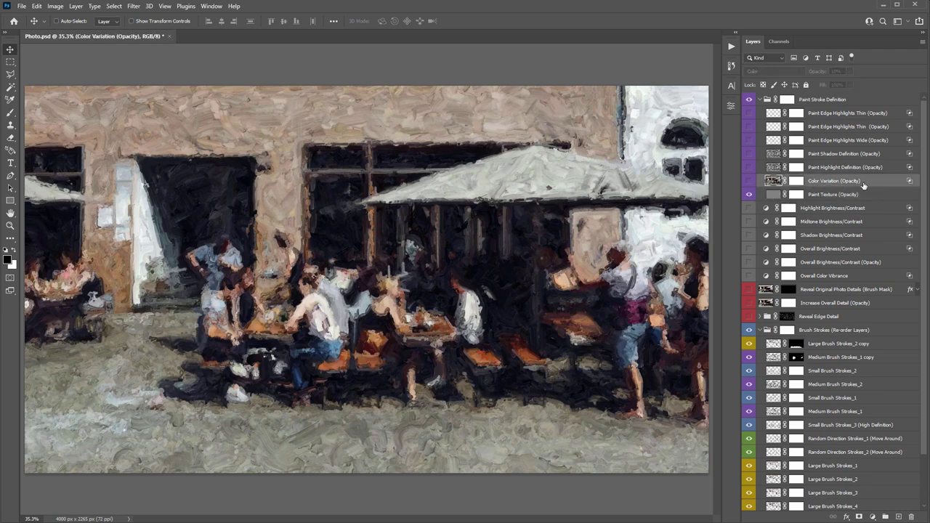
{"action": "left_click", "coordinate": [750, 181]}
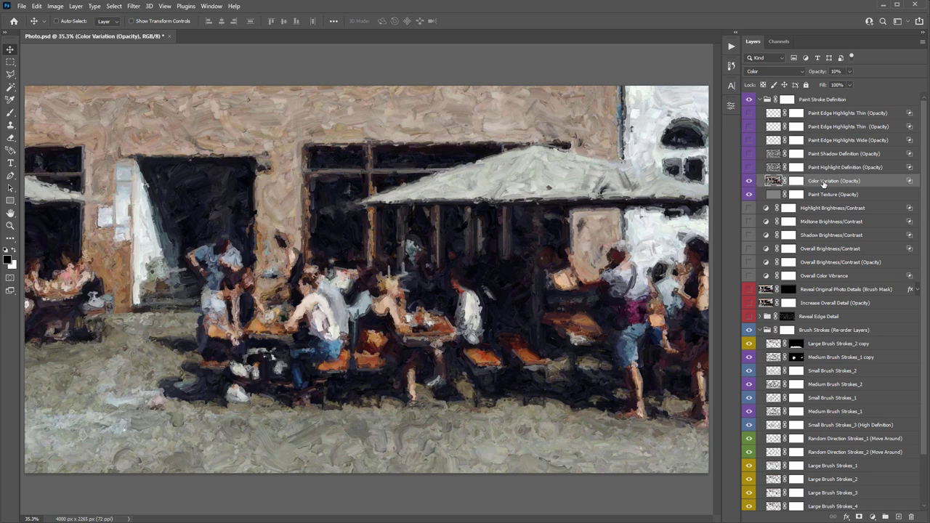
{"action": "left_click_drag", "start_coordinate": [819, 73], "coordinate": [824, 73]}
{"action": "left_click", "coordinate": [844, 73]}
{"action": "type", "text": "100"}
{"action": "key", "text": "Return"}
Step: Lower the Color Variation (Opacity) layer's opacity to 10%
{"action": "left_click_drag", "start_coordinate": [823, 73], "coordinate": [150, 82]}
{"action": "left_click_drag", "start_coordinate": [811, 72], "coordinate": [590, 75]}
{"action": "key", "text": "Return"}
{"action": "left_click_drag", "start_coordinate": [812, 71], "coordinate": [817, 72]}
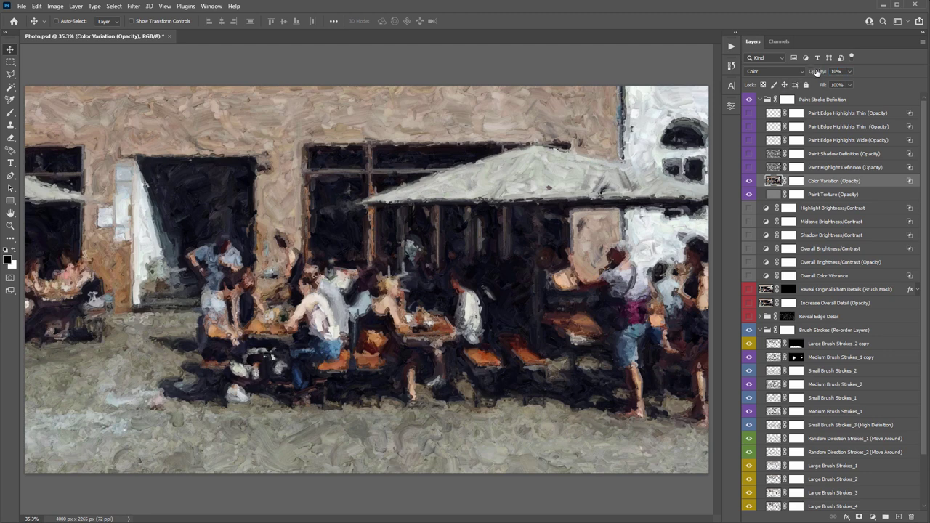
Step: Show the Paint Shadow Definition and Paint Highlight Definition layers and compare the highlight layer hidden and shown
{"action": "left_click", "coordinate": [833, 155]}
{"action": "left_click", "coordinate": [829, 167], "text": "shift"}
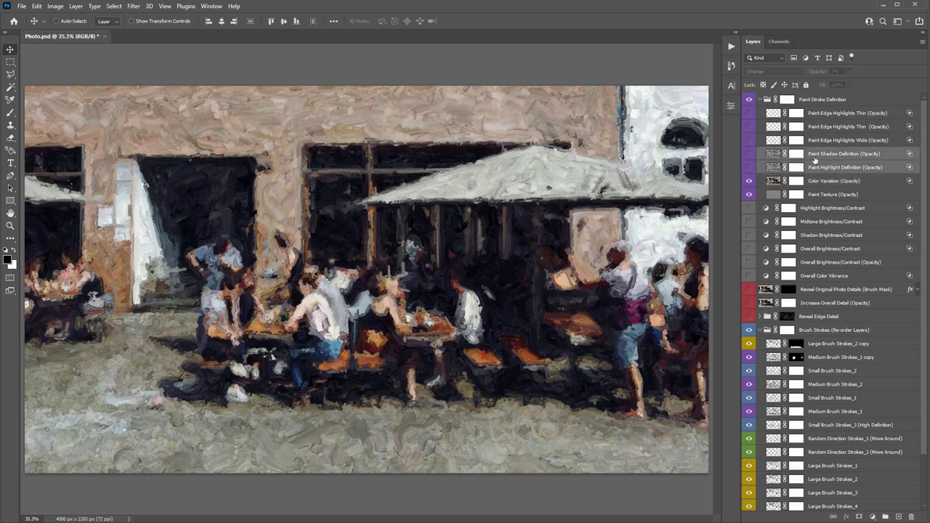
{"action": "left_click", "coordinate": [809, 156]}
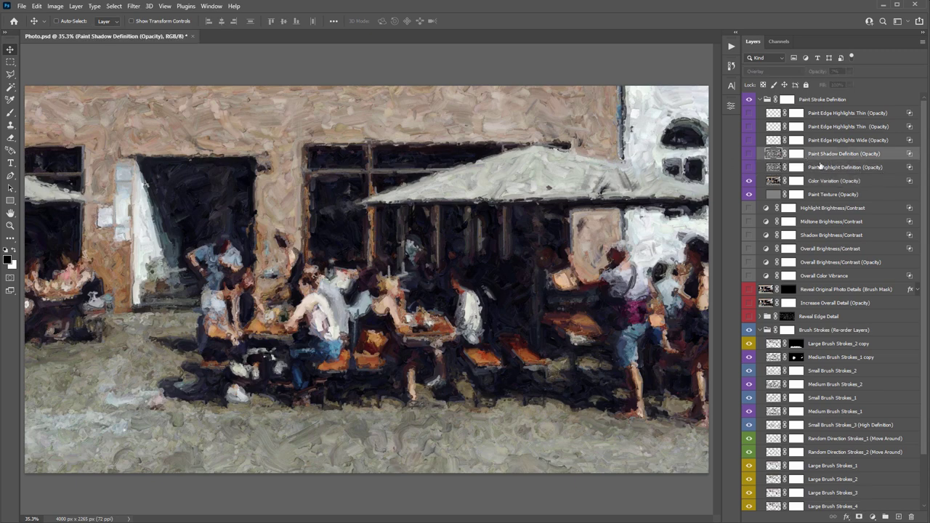
{"action": "left_click", "coordinate": [836, 170]}
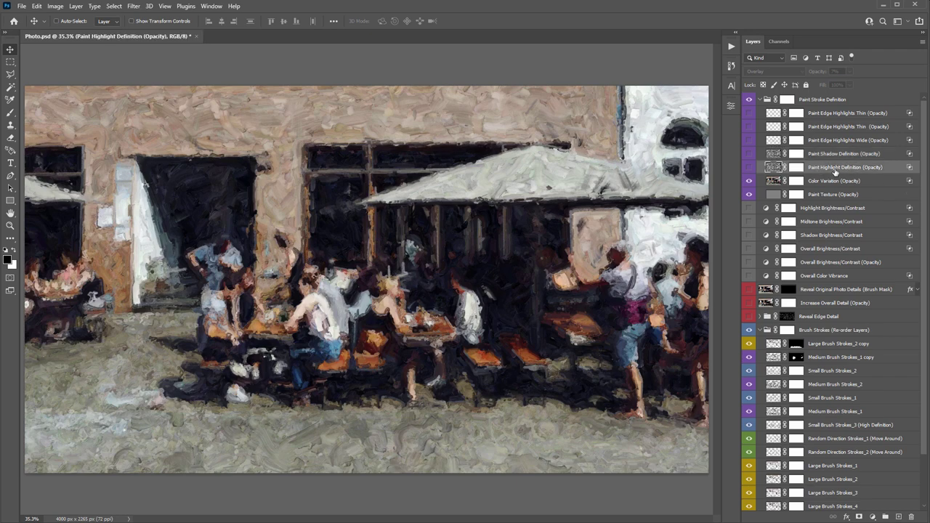
{"action": "left_click", "coordinate": [749, 153]}
{"action": "left_click", "coordinate": [749, 167]}
{"action": "mouse_move", "coordinate": [750, 168]}
{"action": "left_mouse_down"}
{"action": "mouse_move", "coordinate": [750, 155]}
{"action": "mouse_move", "coordinate": [750, 167]}
{"action": "left_mouse_up"}
{"action": "left_click", "coordinate": [750, 167]}
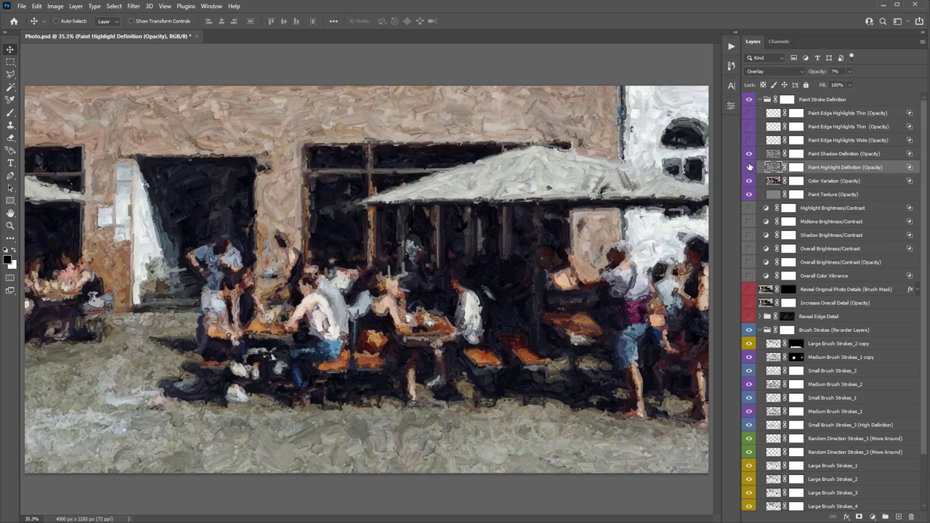
Step: Hide Paint Highlight Definition (Opacity) and set the Paint Shadow Definition (Opacity) layer to 100% opacity
{"action": "left_click", "coordinate": [826, 154]}
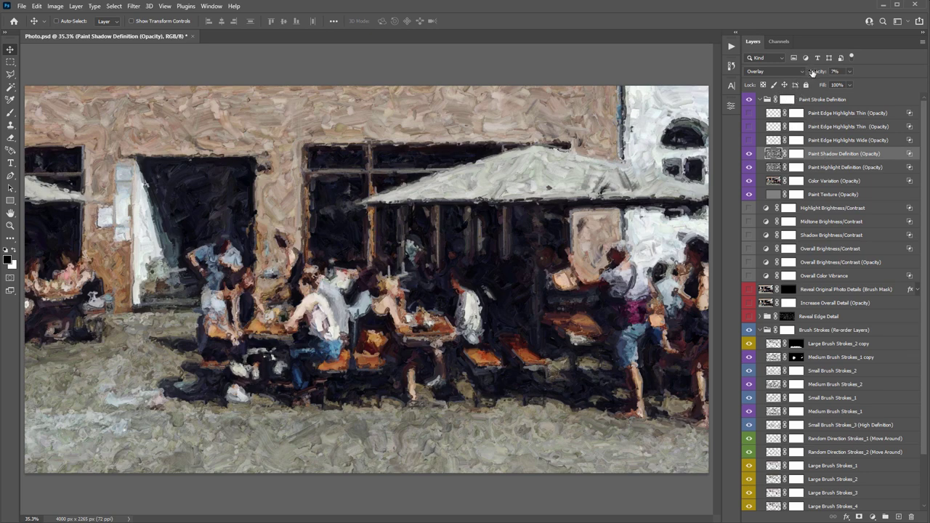
{"action": "left_click", "coordinate": [749, 166]}
{"action": "left_click", "coordinate": [837, 72]}
{"action": "type", "text": "100"}
{"action": "key", "text": "Return"}
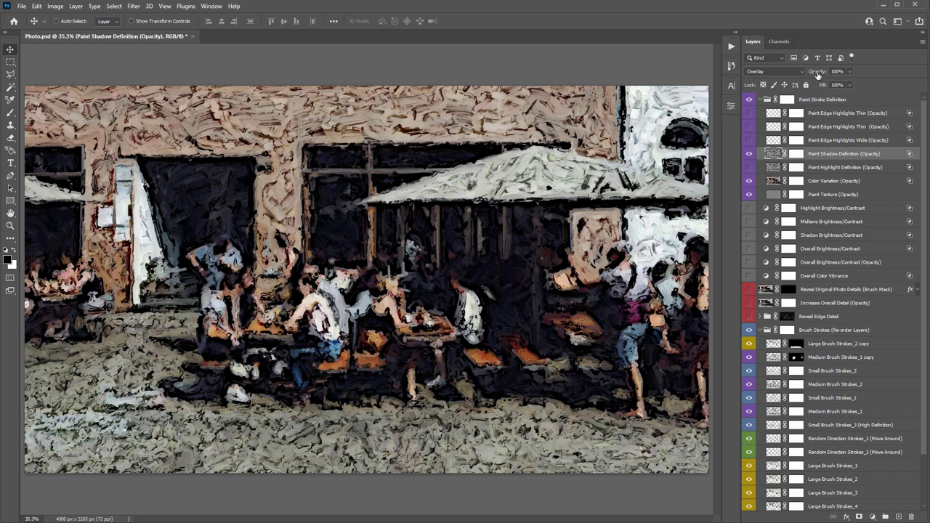
Step: Lower Paint Shadow Definition's opacity through 21% to 0% and raise it again slightly
{"action": "mouse_move", "coordinate": [819, 75]}
{"action": "left_mouse_down"}
{"action": "mouse_move", "coordinate": [469, 83]}
{"action": "mouse_move", "coordinate": [482, 82]}
{"action": "left_mouse_up"}
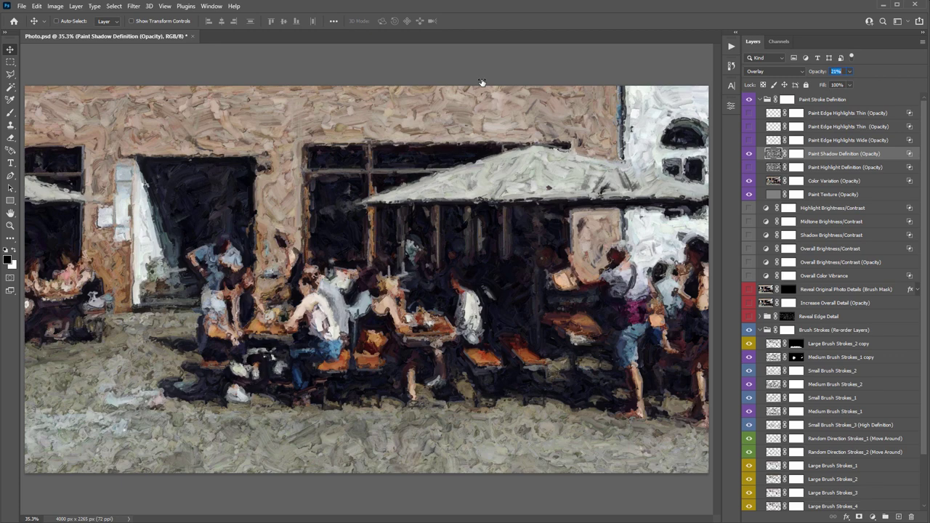
{"action": "left_click_drag", "start_coordinate": [482, 82], "coordinate": [425, 80]}
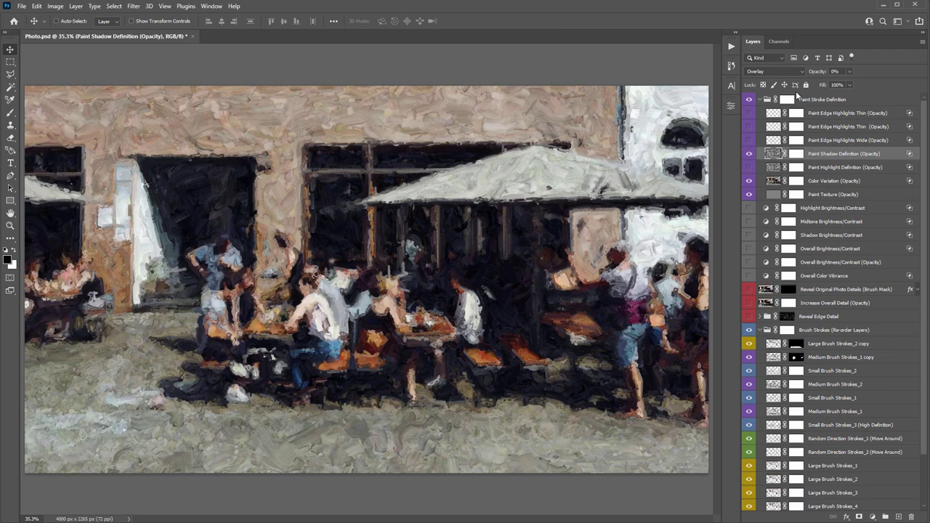
{"action": "left_click_drag", "start_coordinate": [813, 75], "coordinate": [817, 75]}
Step: Hide Paint Shadow Definition, show Paint Highlight Definition (Opacity), and set the highlight layer's opacity to 100%
{"action": "left_click", "coordinate": [748, 155]}
{"action": "left_click", "coordinate": [749, 167]}
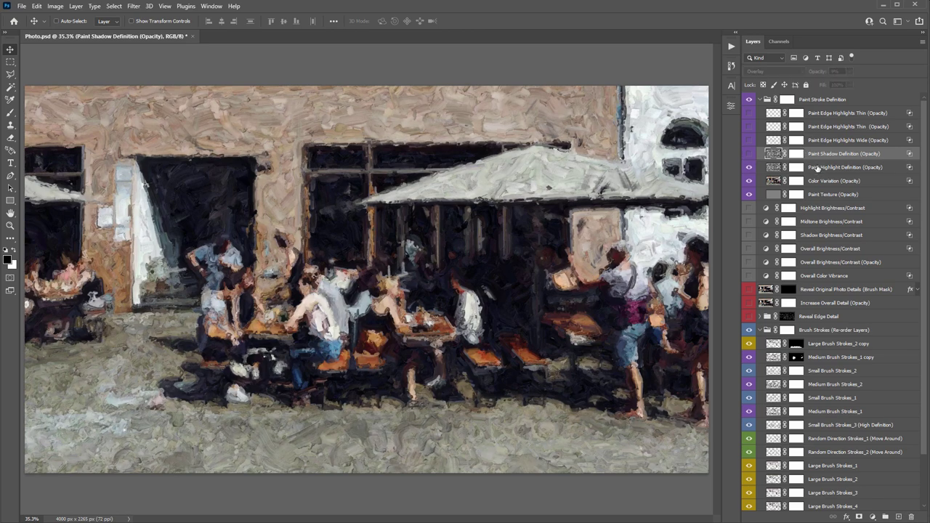
{"action": "left_click", "coordinate": [814, 168]}
{"action": "left_click", "coordinate": [836, 72]}
{"action": "type", "text": "100"}
{"action": "key", "text": "Return"}
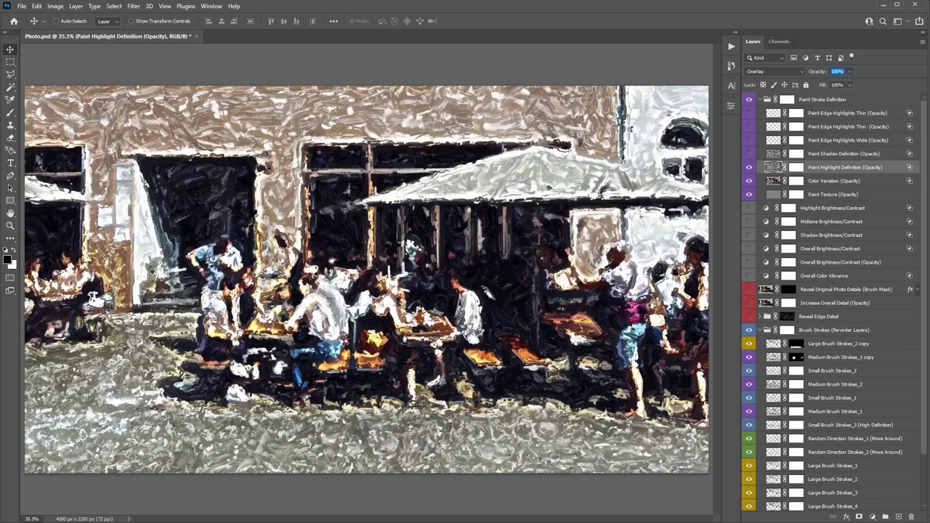
Step: Set Paint Highlight Definition's opacity to 0% and then 12%, and show Paint Shadow Definition again
{"action": "type", "text": "0"}
{"action": "key", "text": "Return"}
{"action": "type", "text": "12"}
{"action": "key", "text": "Return"}
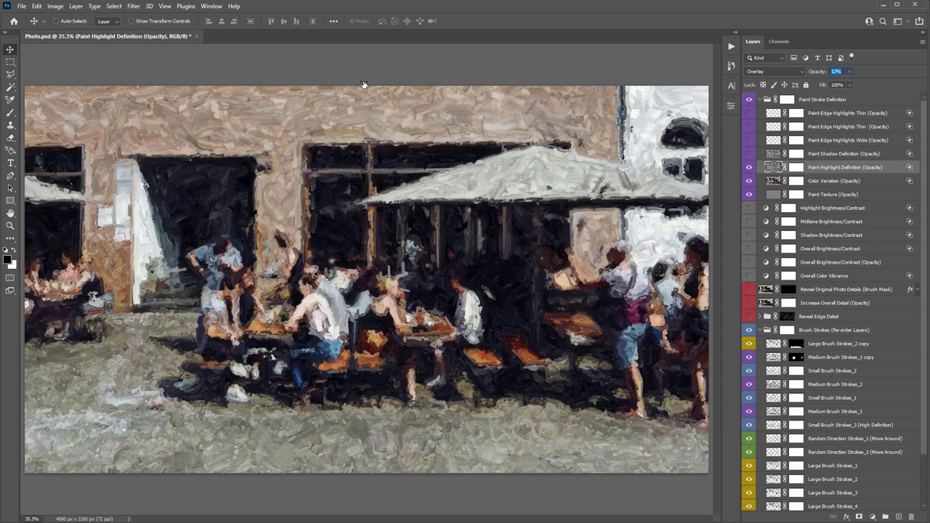
{"action": "left_click", "coordinate": [749, 154]}
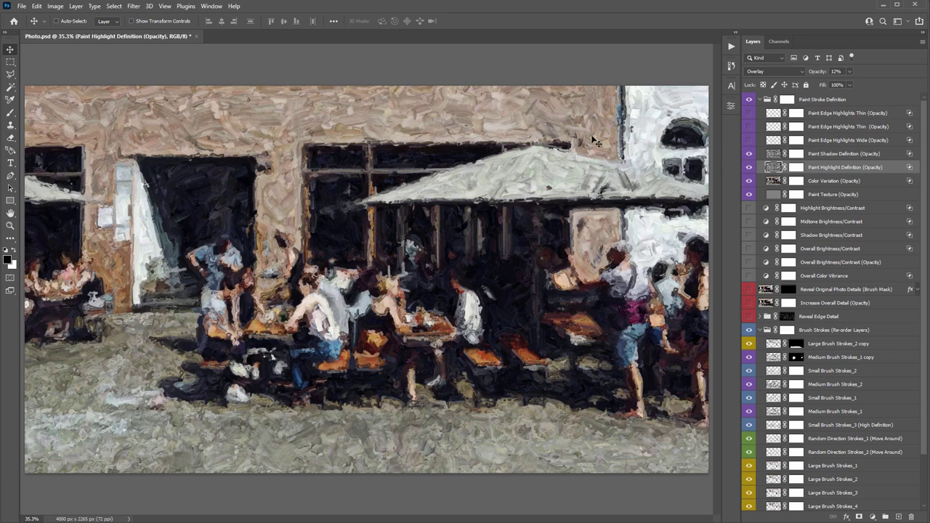
Step: Select the Paint Shadow Definition and Paint Highlight Definition layers together and set their opacity to 0%
{"action": "left_click", "coordinate": [822, 158], "text": "shift"}
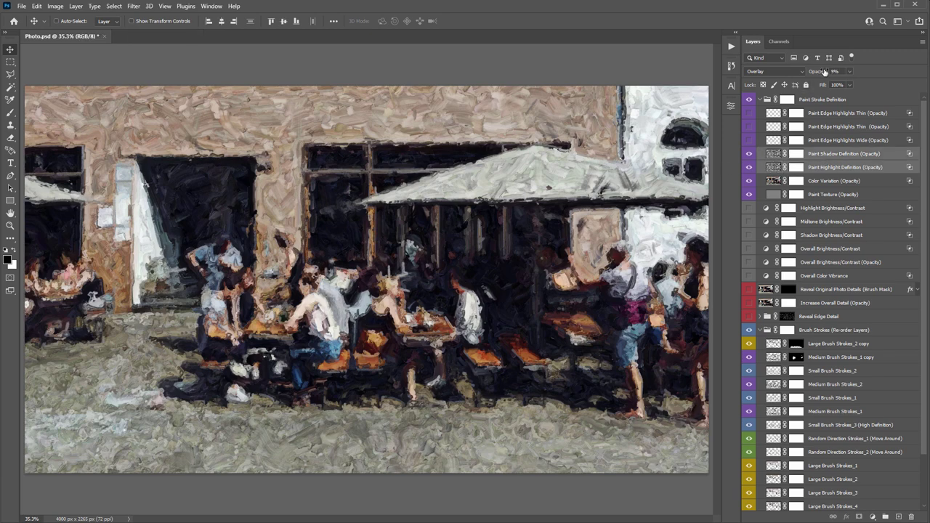
{"action": "key", "text": "0"}
{"action": "key", "text": "0"}
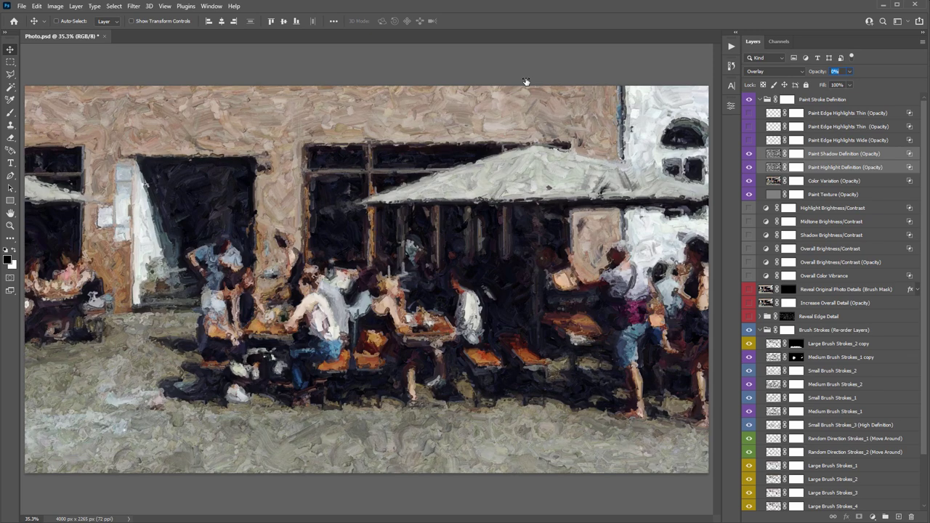
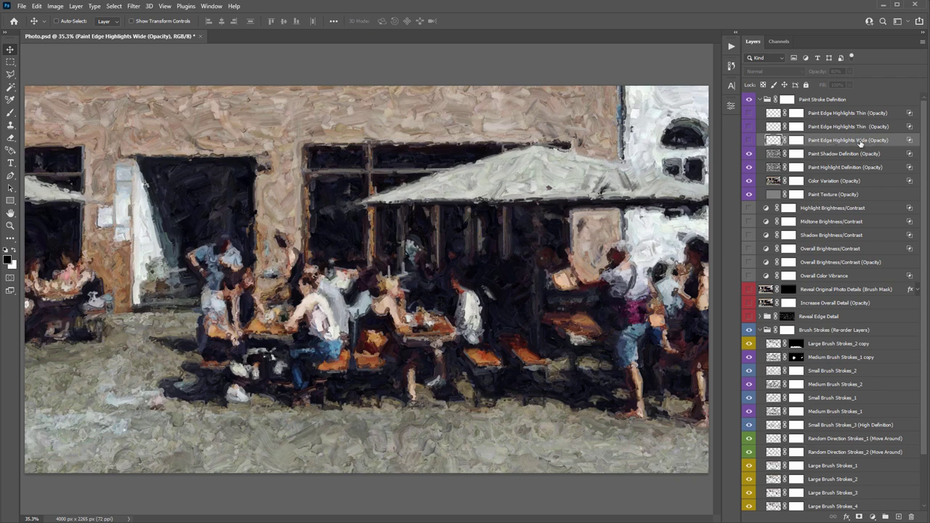
Step: Show Paint Edge Highlights Wide (Opacity), compare it hidden and shown, and try moving its highlights up over the wall
{"action": "left_click", "coordinate": [749, 141]}
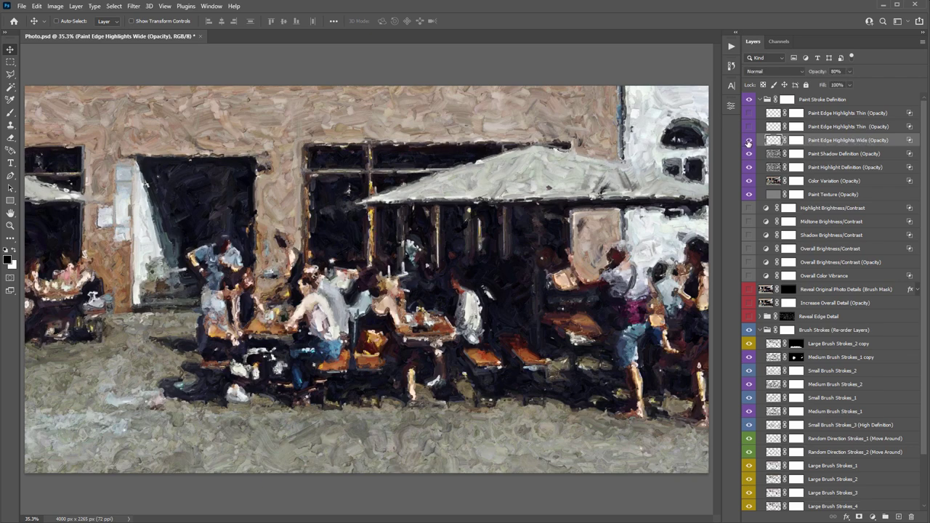
{"action": "left_click", "coordinate": [748, 141]}
{"action": "left_click", "coordinate": [749, 141]}
{"action": "left_click_drag", "start_coordinate": [403, 189], "coordinate": [372, 115]}
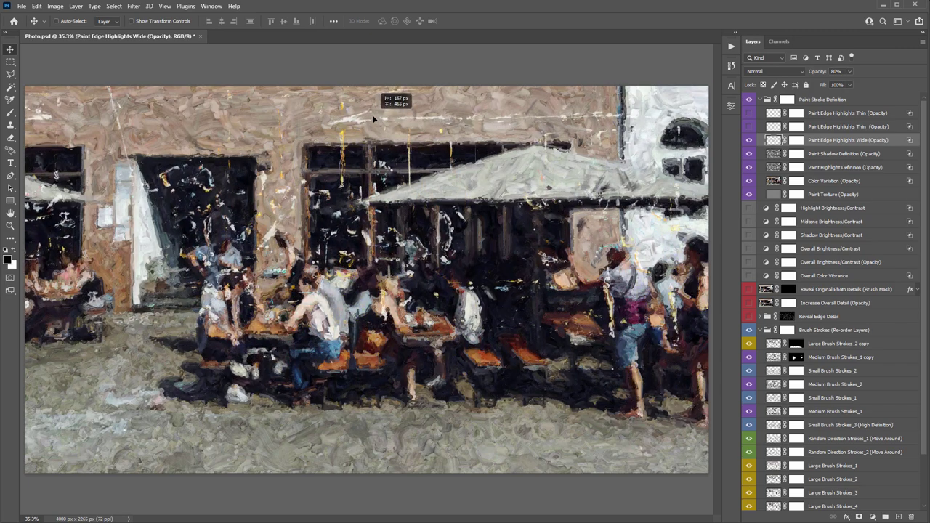
Step: Examine the wide edge highlights around the windows, compare them hidden and shown, and set the layer's opacity to 64%
{"action": "key", "text": "z"}
{"action": "left_click_drag", "start_coordinate": [323, 179], "coordinate": [353, 191]}
{"action": "key", "text": "v"}
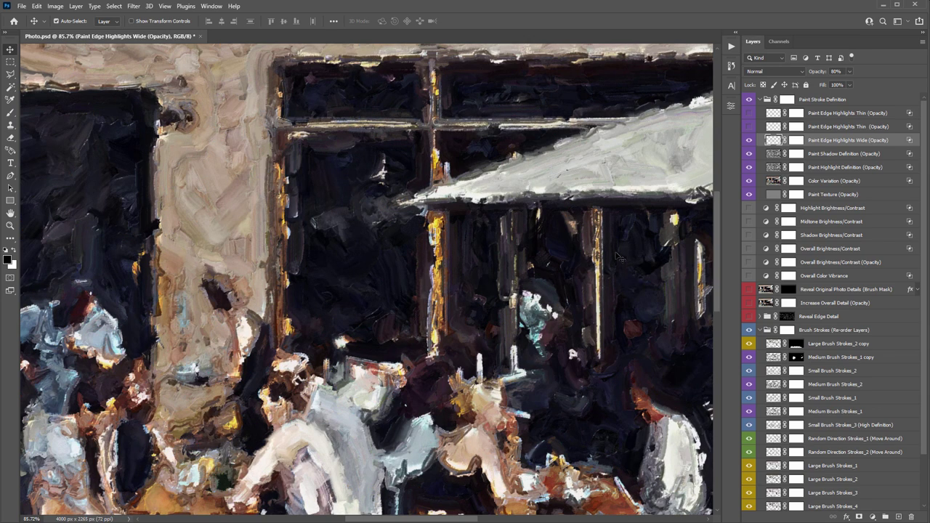
{"action": "key", "text": "ctrl+0"}
{"action": "left_click", "coordinate": [56, 20]}
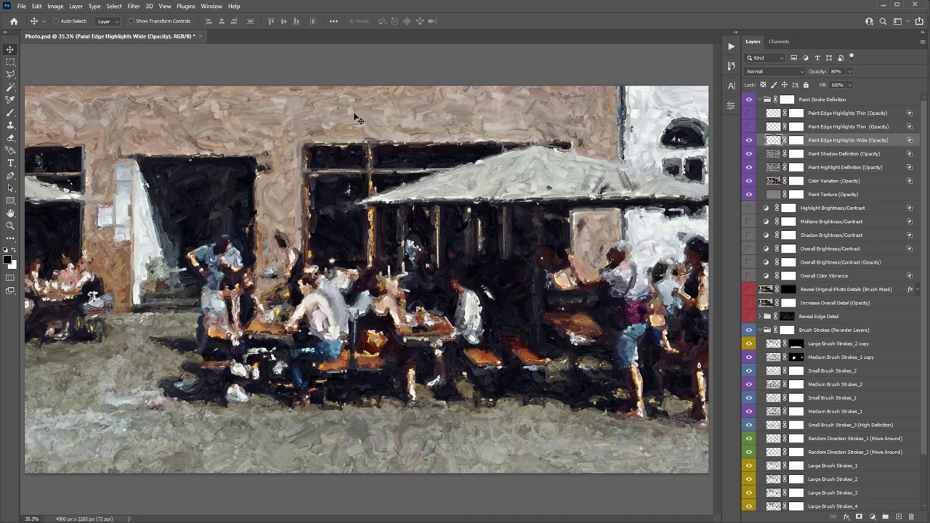
{"action": "left_click", "coordinate": [750, 140]}
{"action": "left_click", "coordinate": [750, 140]}
{"action": "left_click_drag", "start_coordinate": [818, 73], "coordinate": [366, 102]}
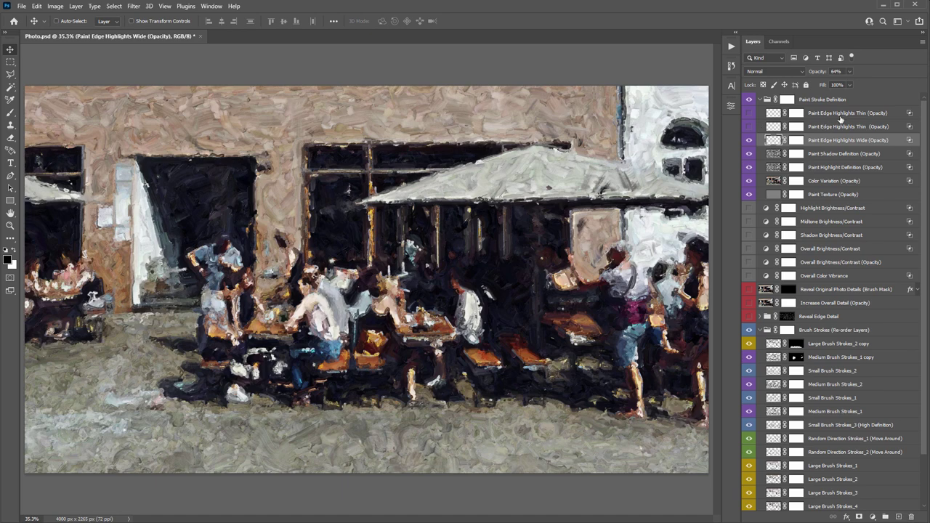
Step: Show both Paint Edge Highlights Thin (Opacity) layers at the top of the Paint Stroke Definition group
{"action": "left_click", "coordinate": [766, 125]}
{"action": "left_click", "coordinate": [749, 113]}
{"action": "left_click", "coordinate": [750, 127]}
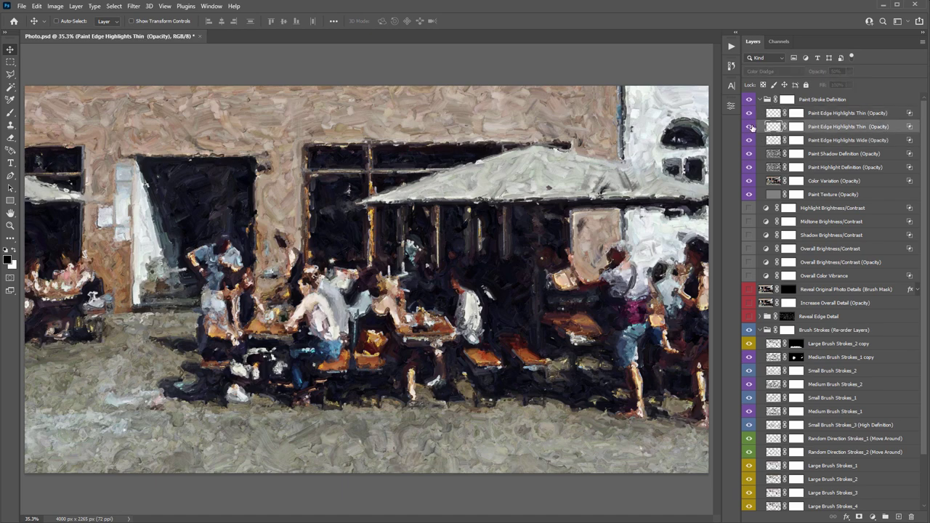
Step: Set the topmost Paint Edge Highlights Thin (Opacity) layer to 100% opacity and inspect it around the seated people
{"action": "key", "text": "z"}
{"action": "left_click", "coordinate": [178, 215]}
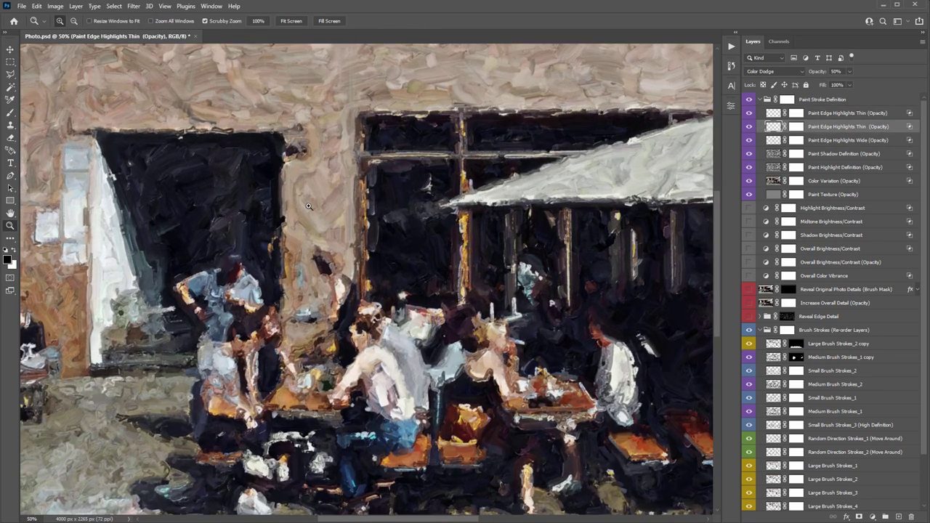
{"action": "left_click", "coordinate": [308, 207]}
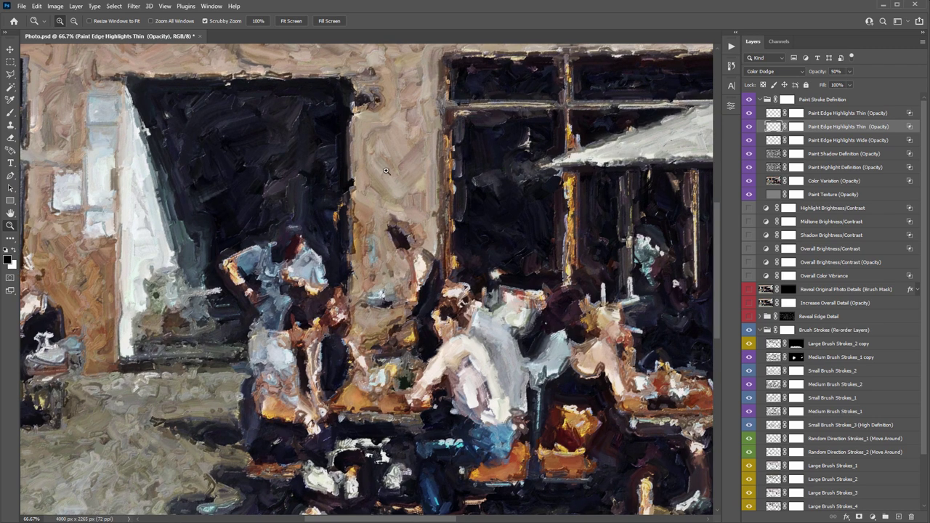
{"action": "left_click", "coordinate": [834, 114]}
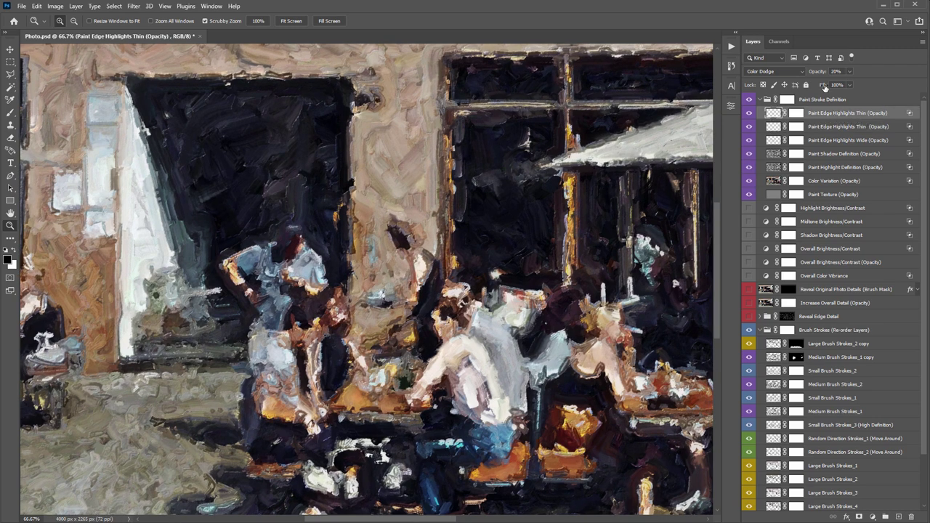
{"action": "left_click_drag", "start_coordinate": [816, 73], "coordinate": [925, 77]}
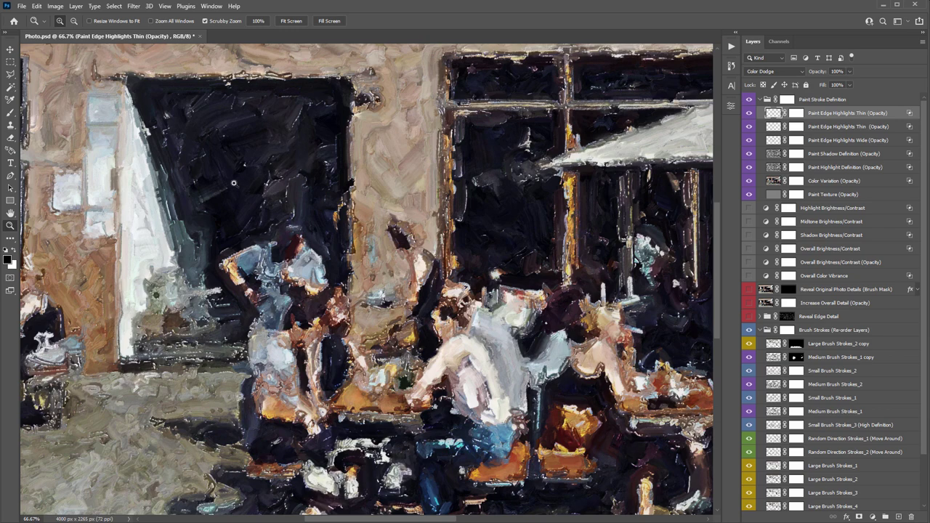
{"action": "left_click_drag", "start_coordinate": [228, 293], "coordinate": [203, 249]}
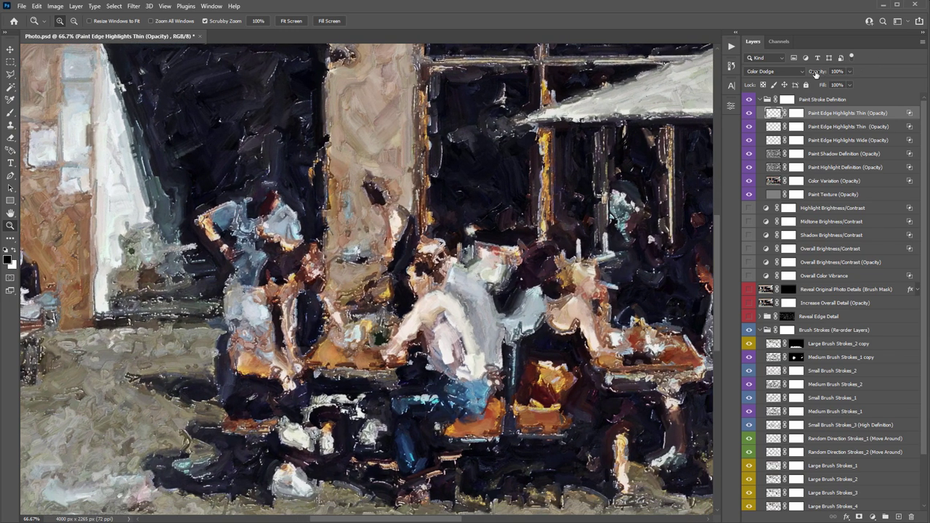
Step: Reduce the topmost Paint Edge Highlights Thin (Opacity) layer's opacity to 45%, judging it on the whole painting
{"action": "left_click_drag", "start_coordinate": [818, 72], "coordinate": [226, 106]}
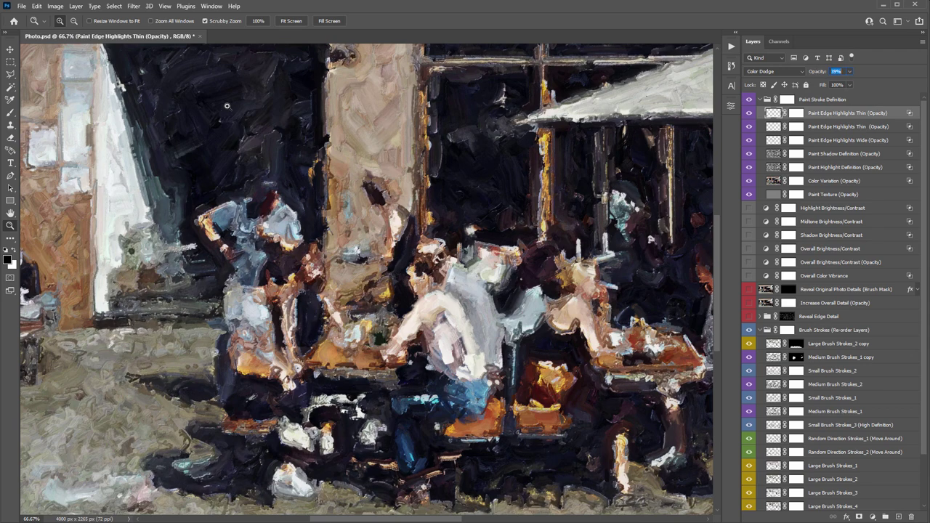
{"action": "key", "text": "ctrl+0"}
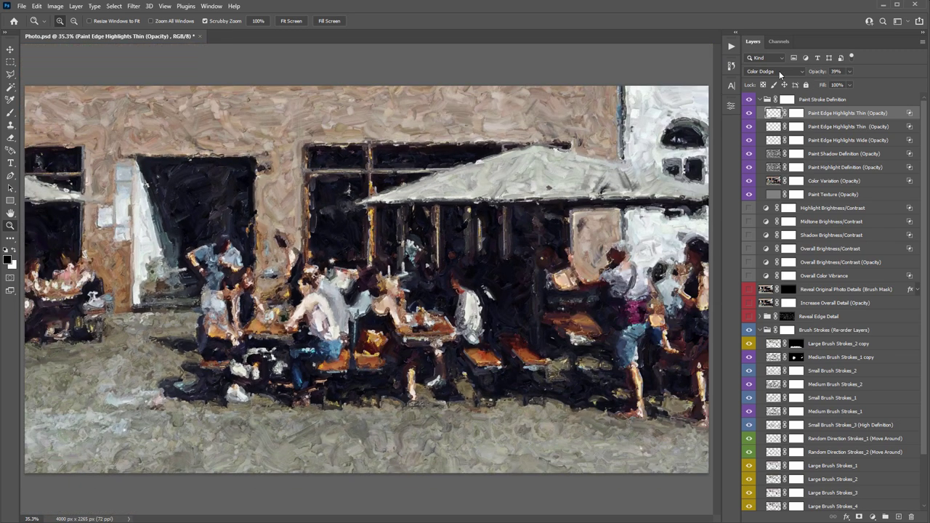
{"action": "left_click_drag", "start_coordinate": [435, 80], "coordinate": [457, 84]}
{"action": "key", "text": "v"}
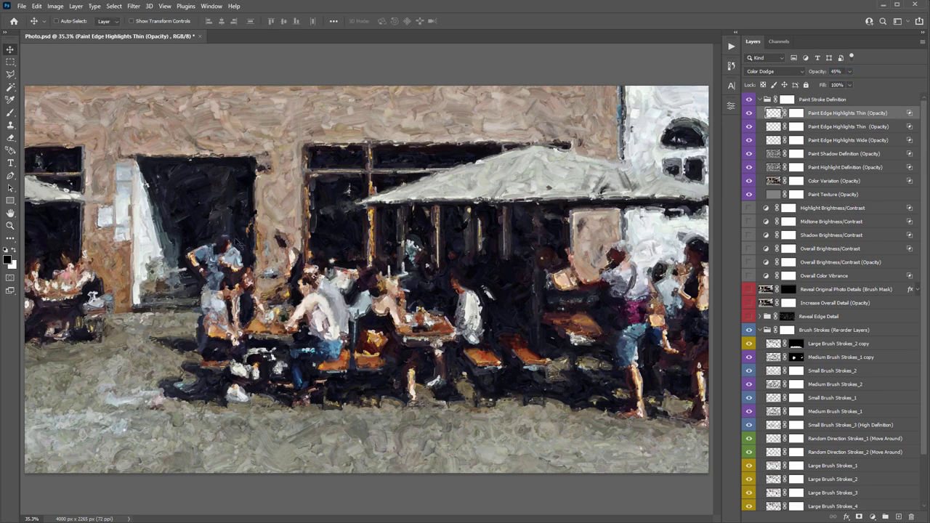
Step: Try the second Paint Edge Highlights Thin (Opacity) layer at 100% opacity, inspect it around the windows, and set it to 50%
{"action": "left_click", "coordinate": [820, 128]}
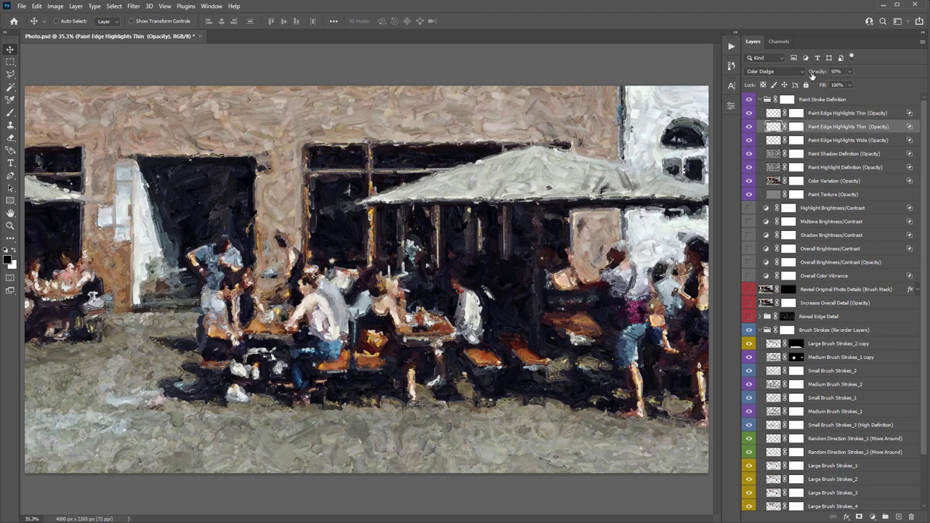
{"action": "left_click_drag", "start_coordinate": [812, 76], "coordinate": [849, 76]}
{"action": "key", "text": "z"}
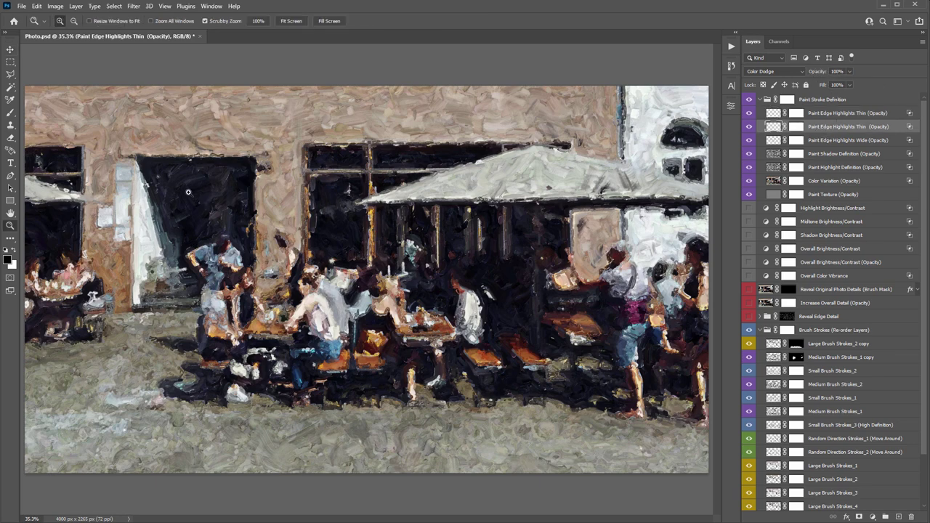
{"action": "left_click_drag", "start_coordinate": [191, 192], "coordinate": [456, 163]}
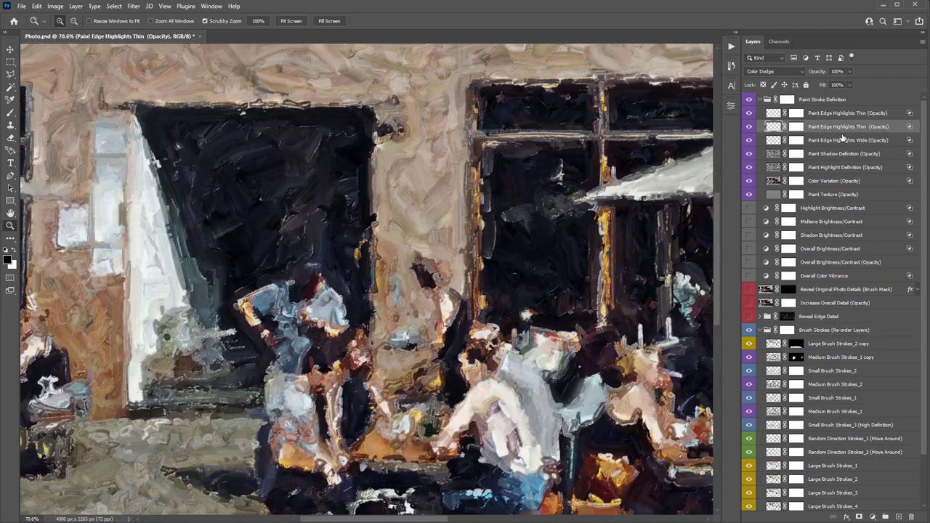
{"action": "left_click_drag", "start_coordinate": [811, 76], "coordinate": [590, 111]}
{"action": "key", "text": "5"}
{"action": "key", "text": "ctrl+minus"}
{"action": "key", "text": "ctrl+minus"}
{"action": "key", "text": "ctrl+minus"}
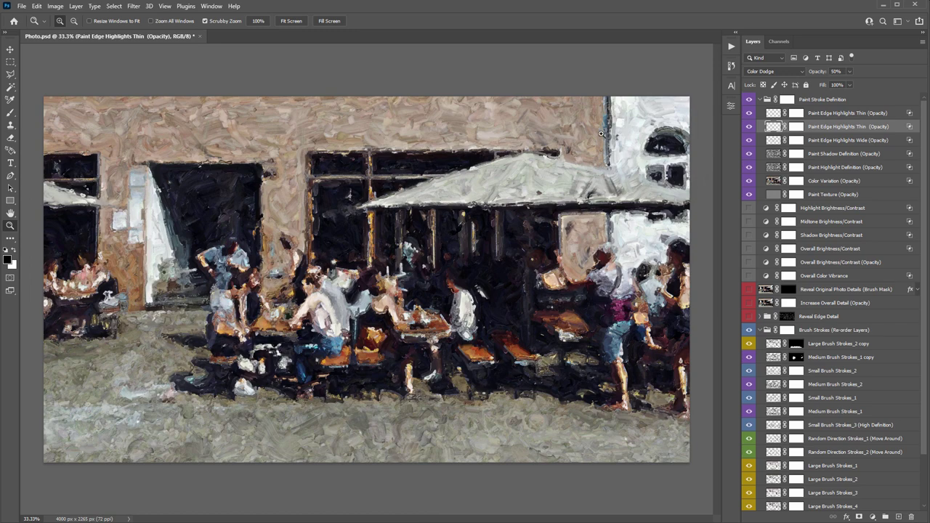
Step: Select the Paint Stroke Definition group and collapse it
{"action": "left_click", "coordinate": [862, 115], "text": "shift"}
{"action": "left_click", "coordinate": [843, 114]}
{"action": "left_click", "coordinate": [847, 100]}
{"action": "key", "text": "v"}
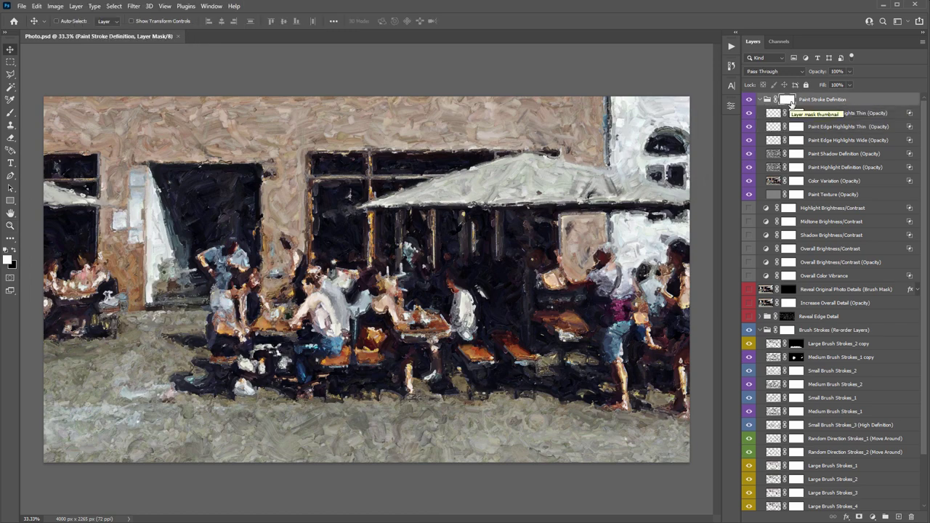
{"action": "left_click", "coordinate": [761, 100]}
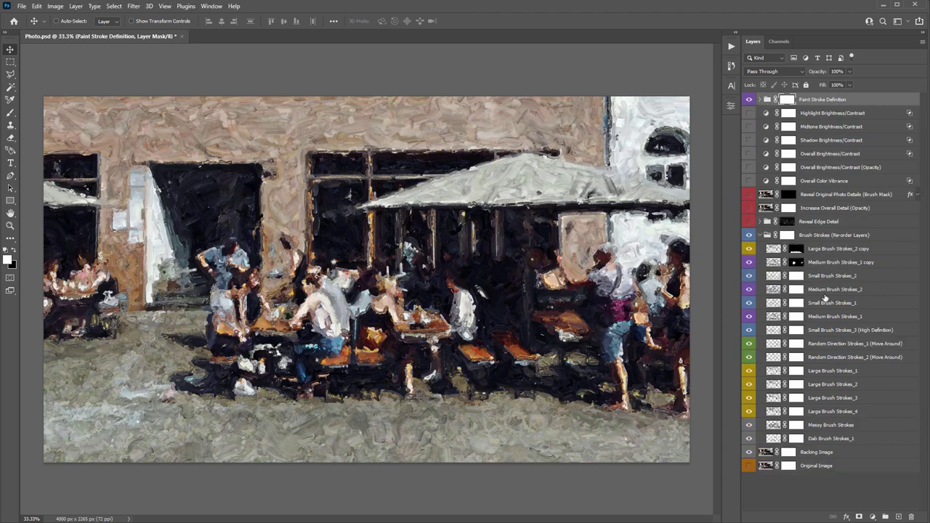
Step: Try moving Medium Brush Strokes_1 to the top of the Brush Strokes group and undo the move
{"action": "left_click_drag", "start_coordinate": [852, 318], "coordinate": [834, 244]}
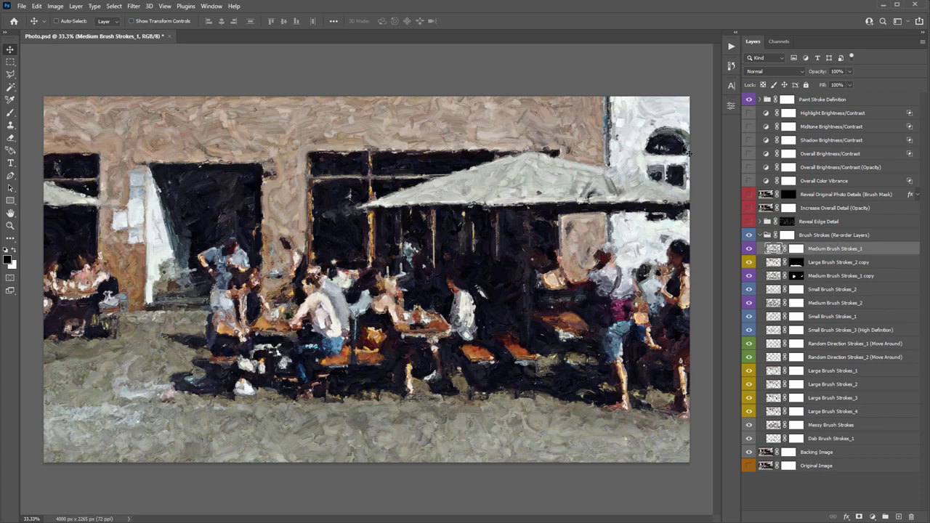
{"action": "key", "text": "ctrl+z"}
Step: Try deleting the Paint Stroke Definition group and find the action that re-creates the 'Paint Stroke Definition' folder
{"action": "left_click", "coordinate": [828, 100]}
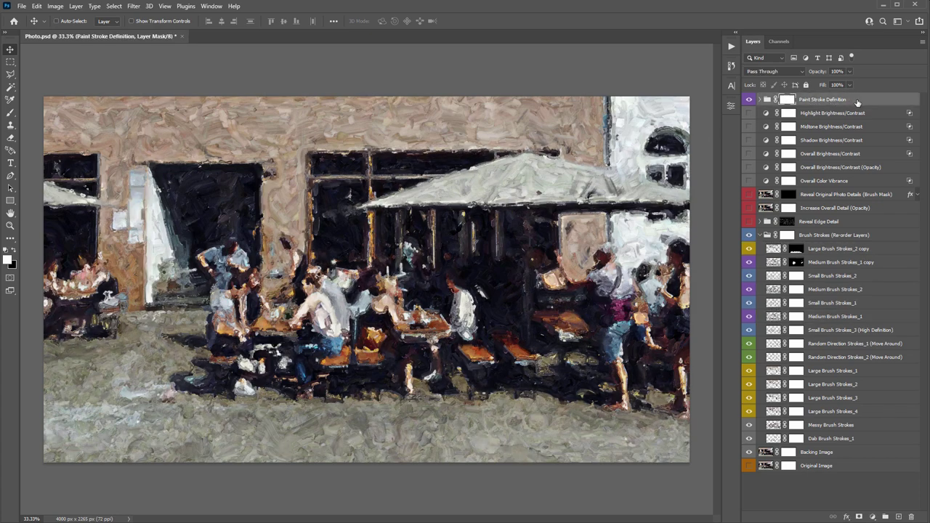
{"action": "key", "text": "Delete"}
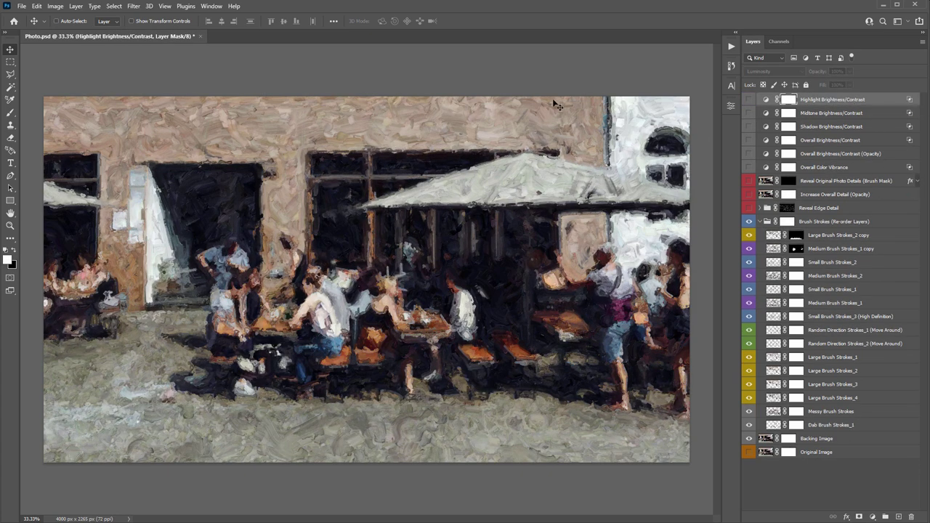
{"action": "left_click", "coordinate": [731, 47]}
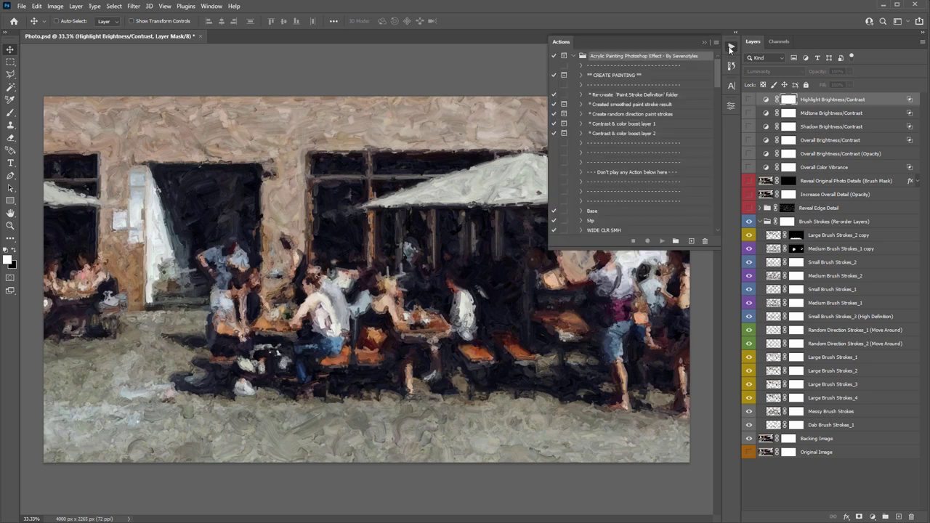
{"action": "left_click", "coordinate": [601, 96]}
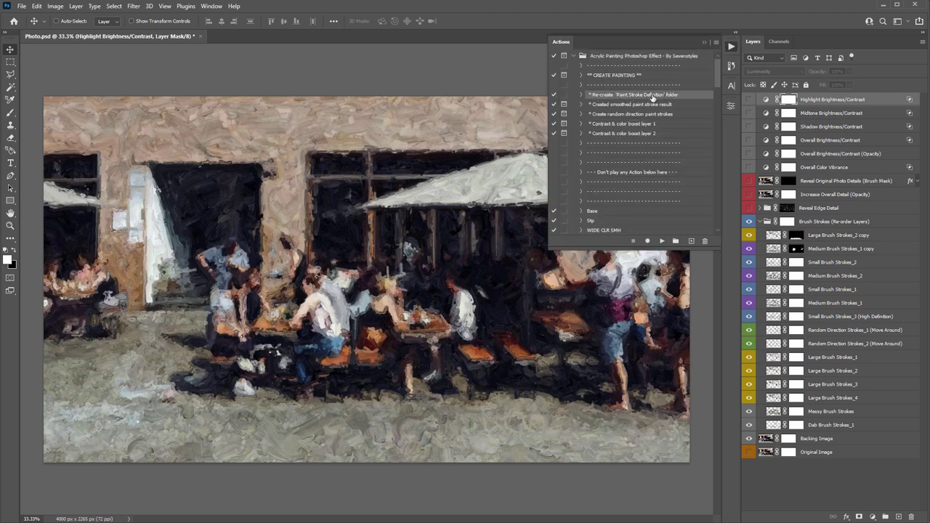
{"action": "left_click", "coordinate": [704, 43]}
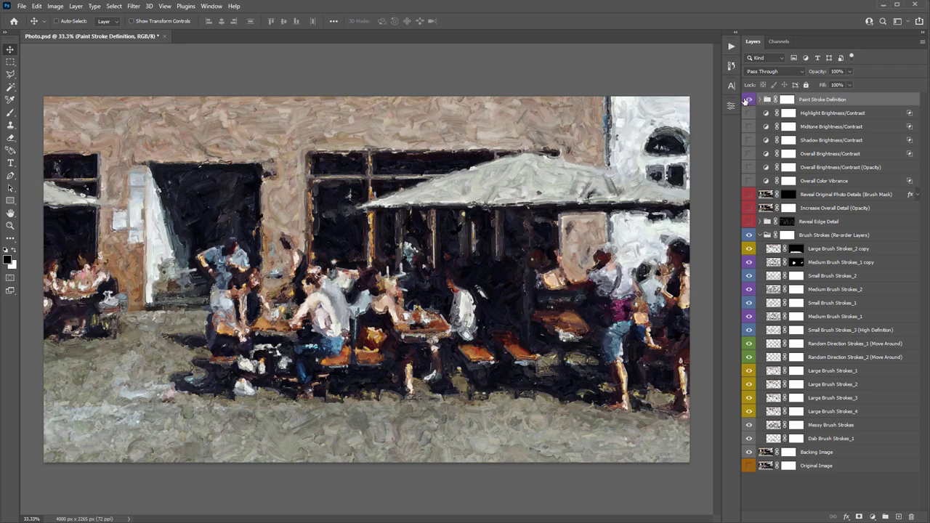
Step: Compare the painting with the Paint Stroke Definition group hidden and shown, and review the layers inside it
{"action": "left_click", "coordinate": [746, 100]}
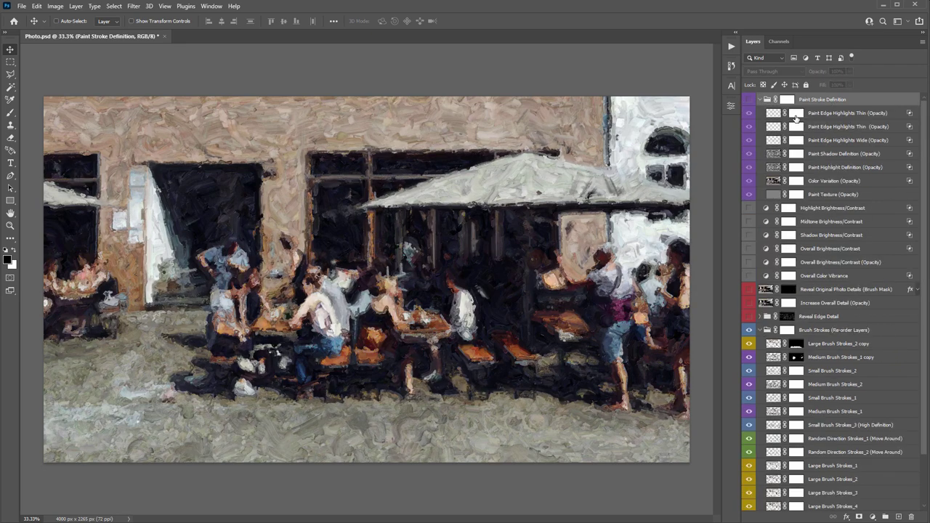
{"action": "left_click", "coordinate": [760, 99]}
{"action": "left_click", "coordinate": [761, 101]}
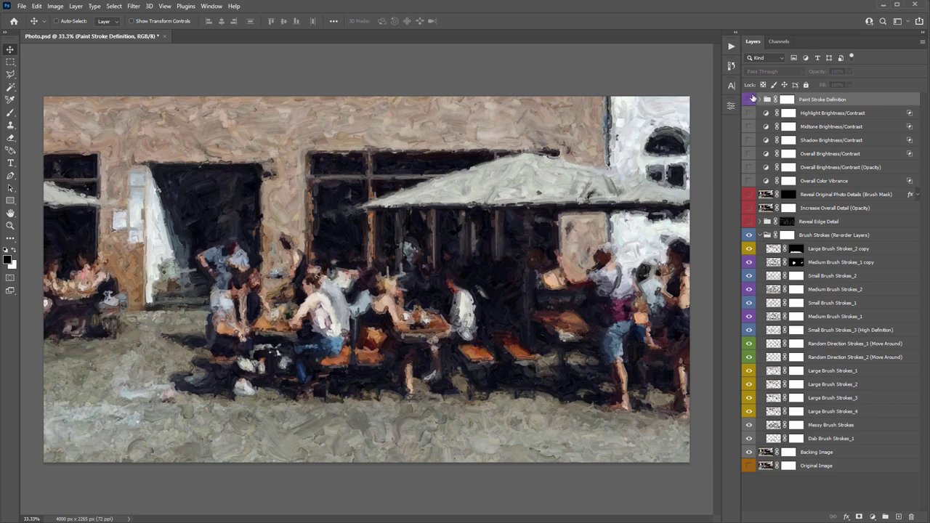
{"action": "left_click", "coordinate": [752, 99]}
{"action": "left_click", "coordinate": [760, 100]}
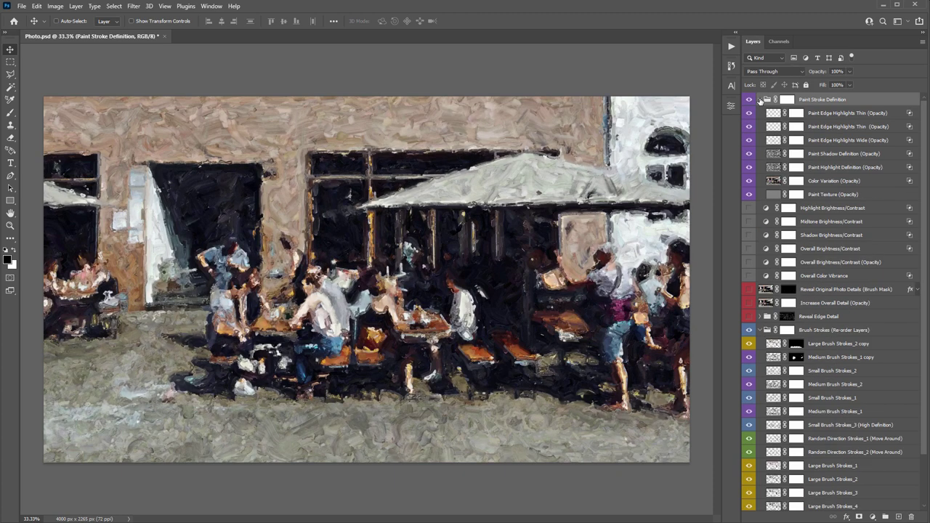
{"action": "left_click", "coordinate": [847, 155]}
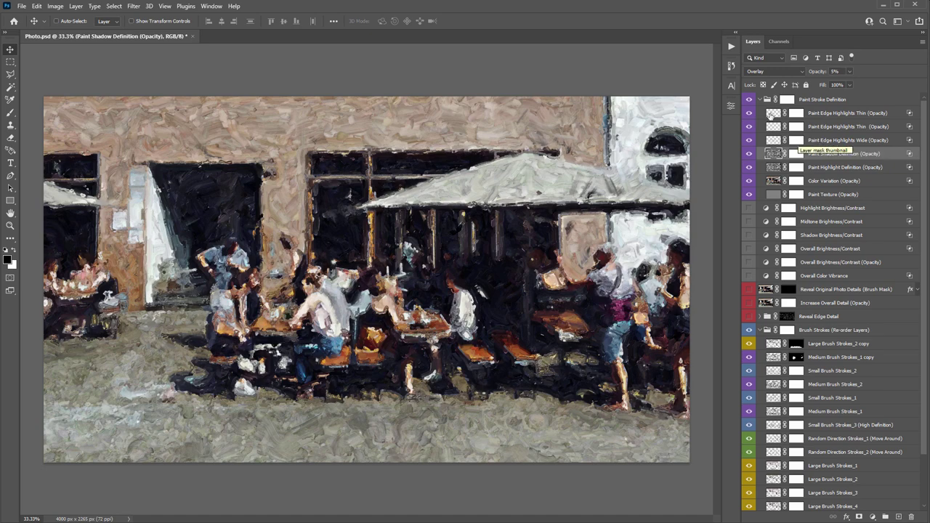
{"action": "left_click", "coordinate": [763, 100]}
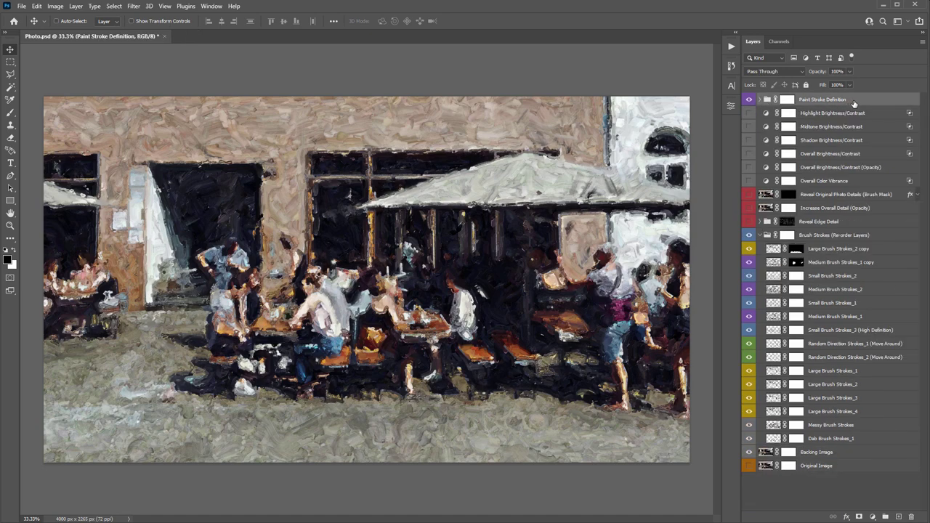
Step: Delete the Paint Stroke Definition group and move Small Brush Strokes_1 to the top of the Brush Strokes group
{"action": "key", "text": "ctrl+shift+g"}
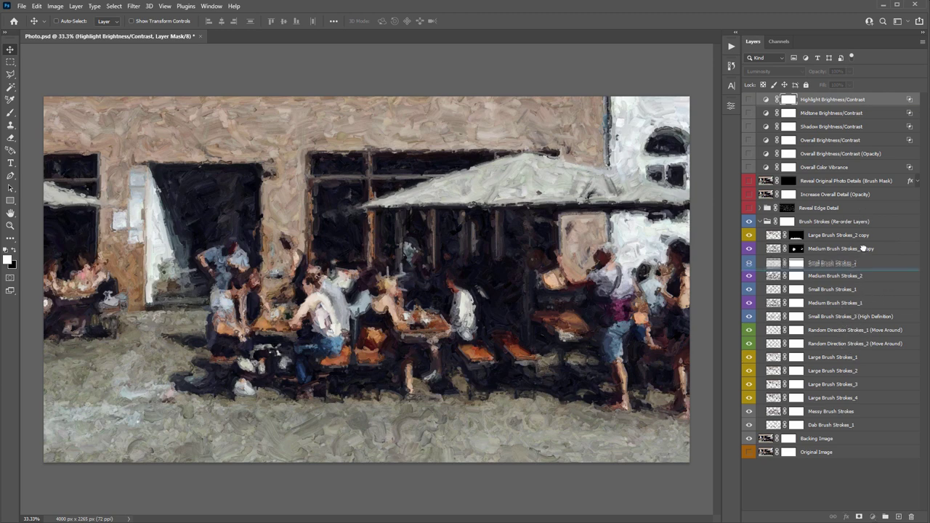
{"action": "left_click_drag", "start_coordinate": [863, 228], "coordinate": [862, 229]}
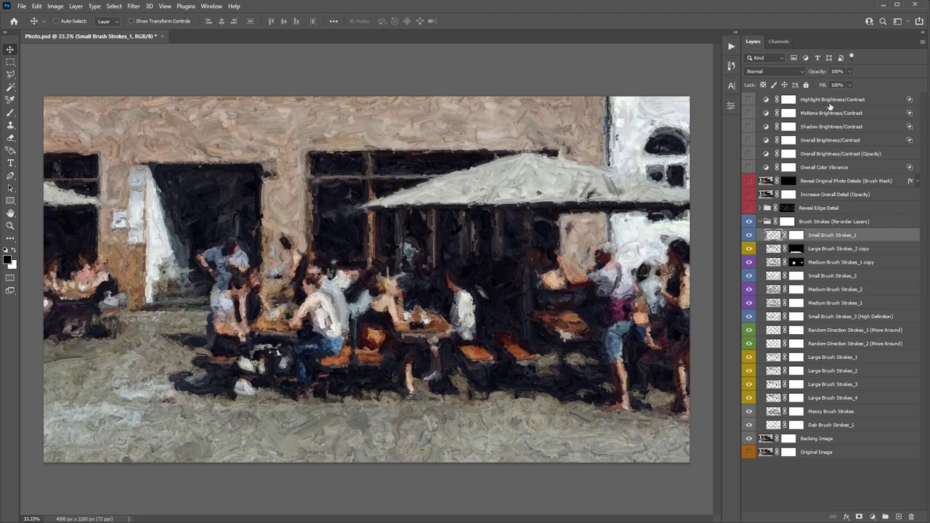
Step: Run the Sevenstyles action that re-creates the 'Paint Stroke Definition' folder
{"action": "key", "text": "alt+F9"}
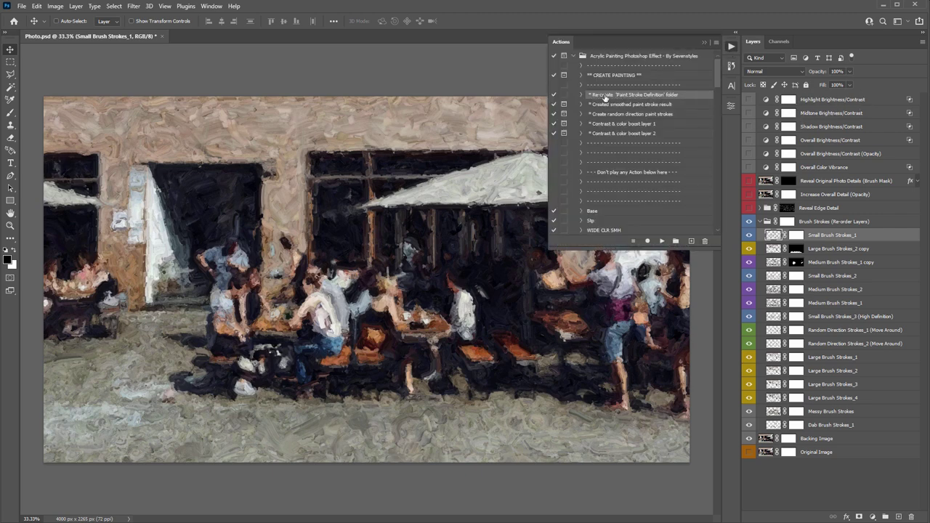
{"action": "left_click", "coordinate": [661, 240]}
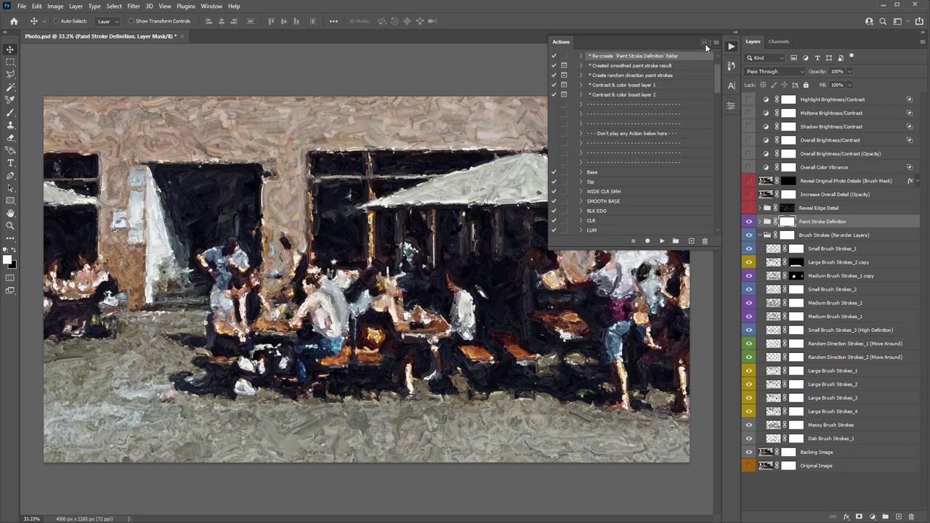
{"action": "left_click", "coordinate": [710, 43]}
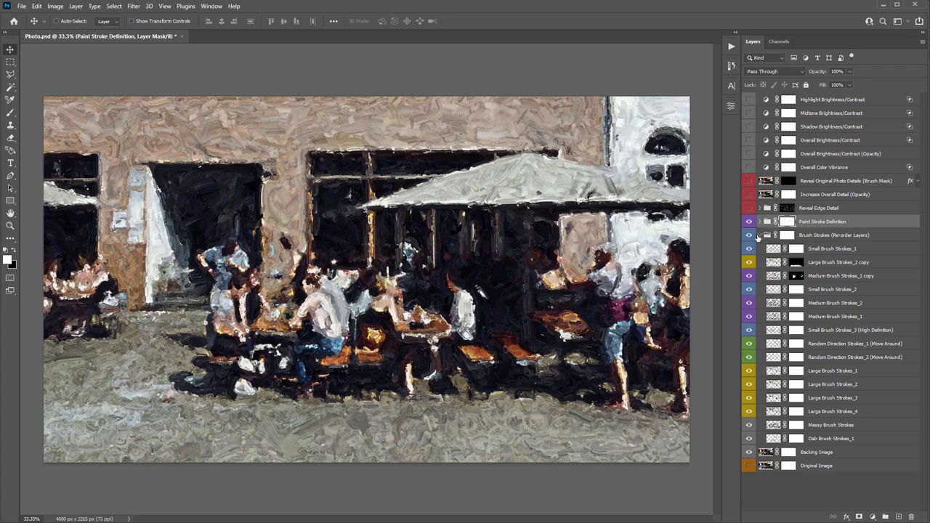
Step: Place the Paint Stroke Definition group at the top of the stack with all adjustment and detail layers shown, and compare it hidden and shown
{"action": "mouse_move", "coordinate": [820, 180]}
{"action": "left_mouse_down"}
{"action": "mouse_move", "coordinate": [819, 91]}
{"action": "mouse_move", "coordinate": [770, 94]}
{"action": "mouse_move", "coordinate": [748, 224]}
{"action": "left_mouse_up"}
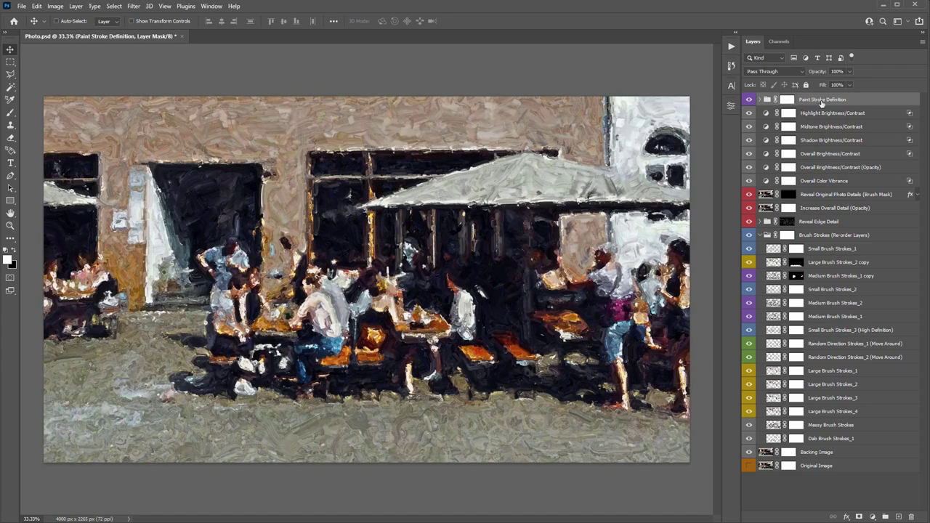
{"action": "left_click", "coordinate": [770, 99]}
{"action": "left_click", "coordinate": [750, 99]}
{"action": "left_click", "coordinate": [750, 99]}
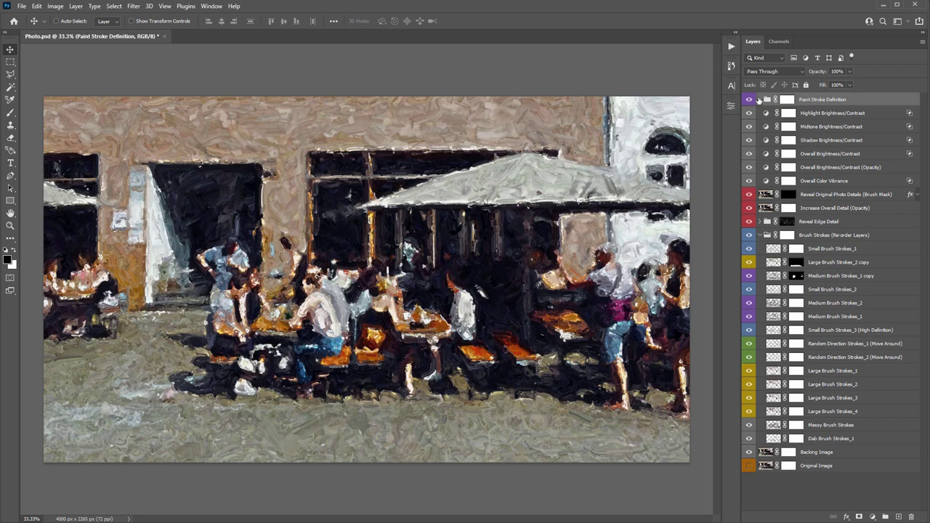
{"action": "key", "text": "ctrl+backslash"}
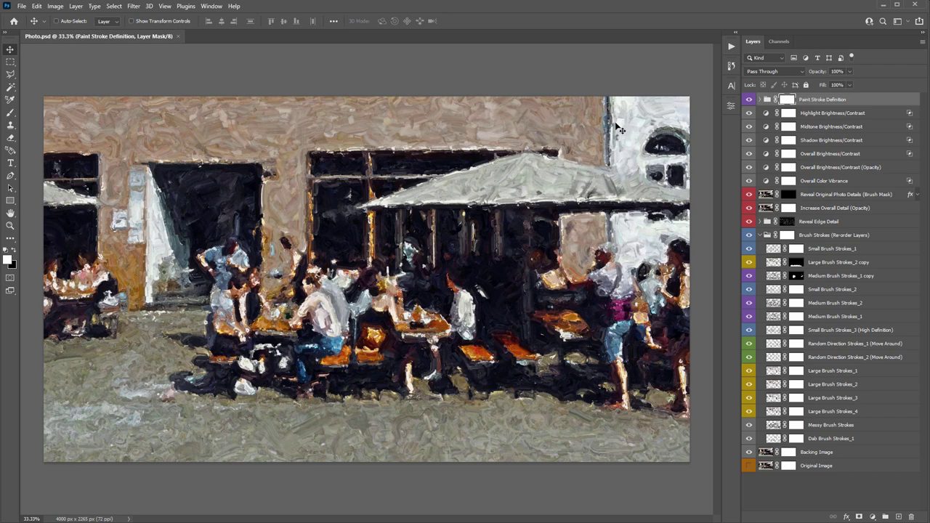
Step: Set the Increase Overall Detail (Opacity) layer's opacity to 50%
{"action": "left_click", "coordinate": [804, 211]}
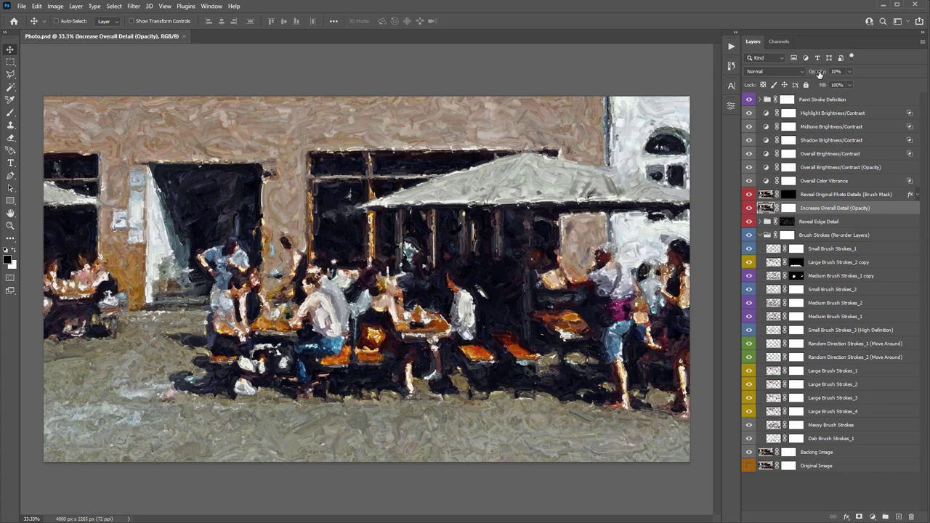
{"action": "left_click_drag", "start_coordinate": [814, 71], "coordinate": [835, 76]}
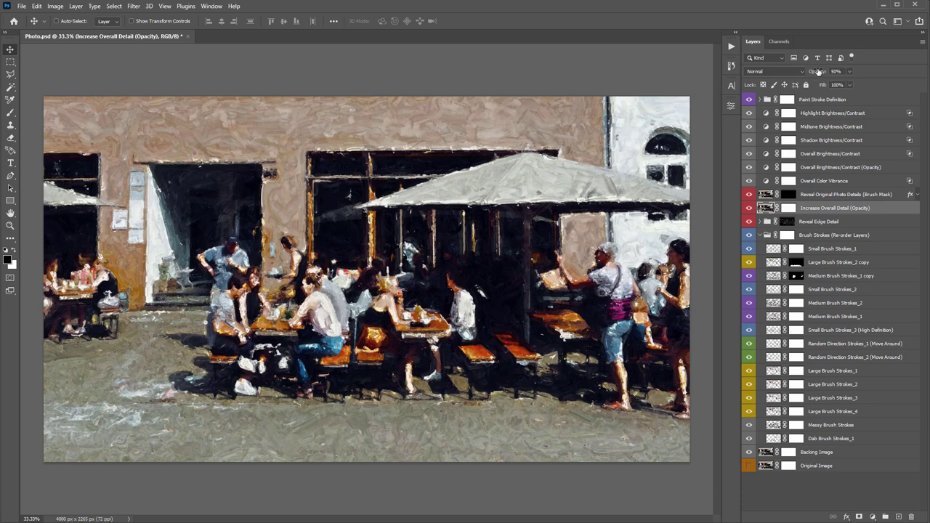
Step: Try the Increase Overall Detail (Opacity) layer at several opacities, including 0%, 49%, 100% and 45%
{"action": "left_click_drag", "start_coordinate": [825, 74], "coordinate": [353, 82]}
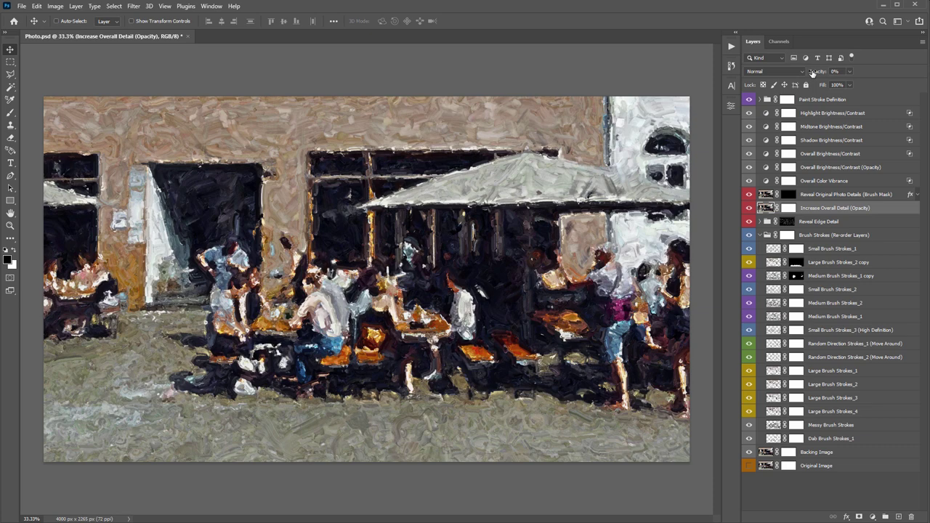
{"action": "left_click_drag", "start_coordinate": [813, 72], "coordinate": [837, 79]}
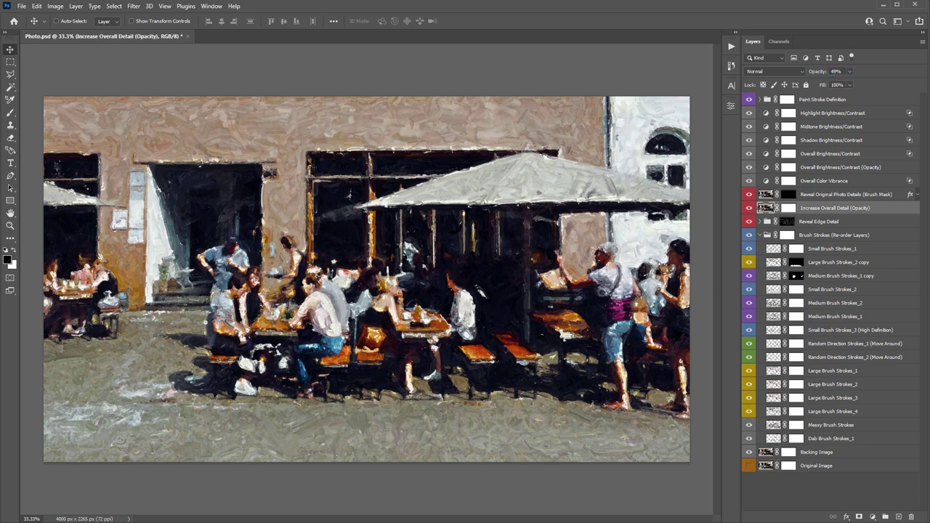
{"action": "left_click_drag", "start_coordinate": [816, 74], "coordinate": [852, 80]}
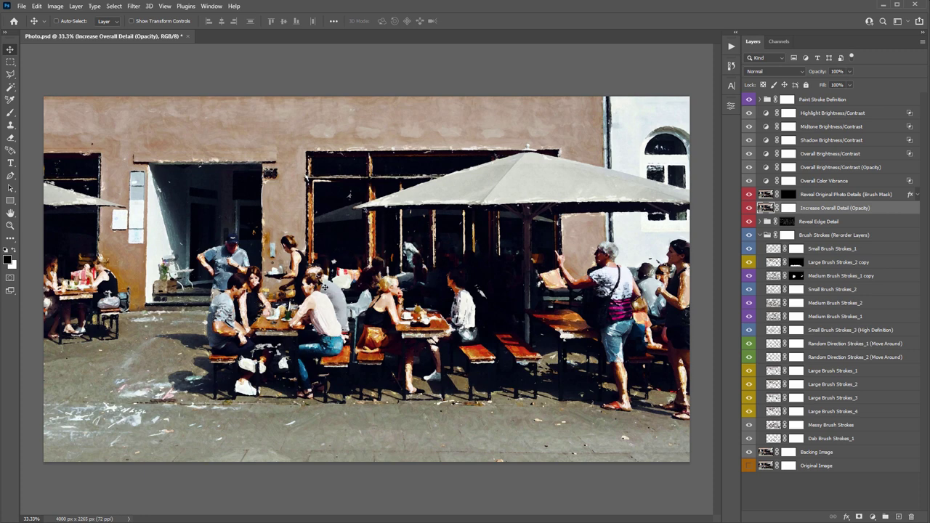
{"action": "left_click_drag", "start_coordinate": [820, 78], "coordinate": [795, 76]}
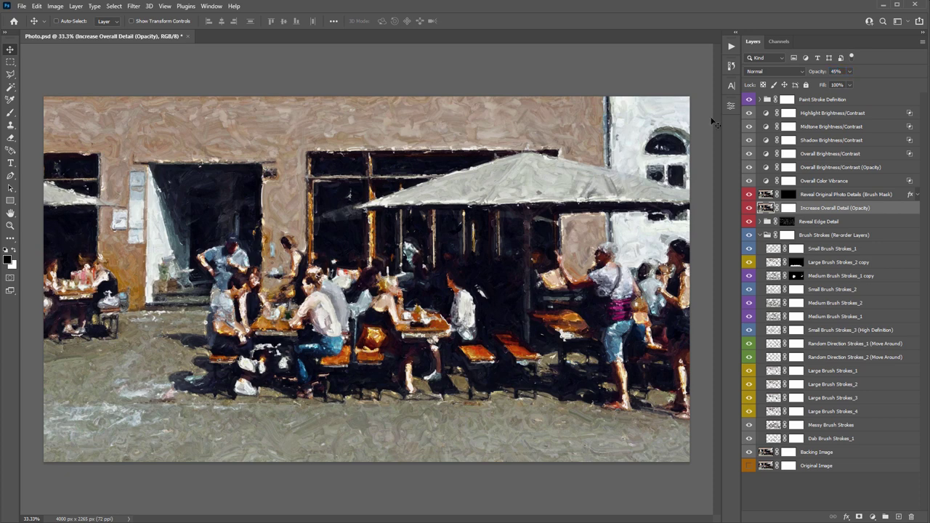
{"action": "left_click_drag", "start_coordinate": [819, 73], "coordinate": [819, 74]}
{"action": "left_click_drag", "start_coordinate": [821, 71], "coordinate": [414, 100]}
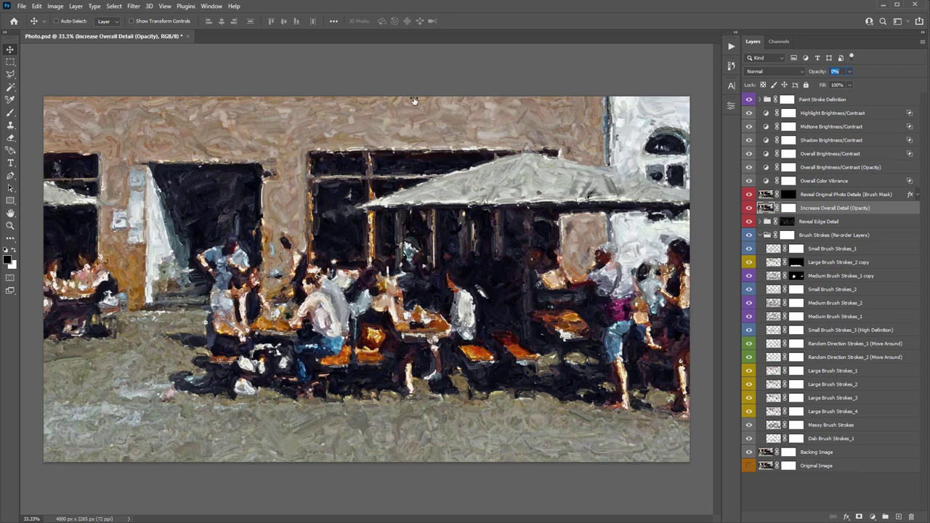
Step: Set the opacity of the Increase Overall Detail (Opacity) layer to 42%
{"action": "left_click", "coordinate": [836, 72]}
{"action": "type", "text": "32"}
{"action": "key", "text": "Return"}
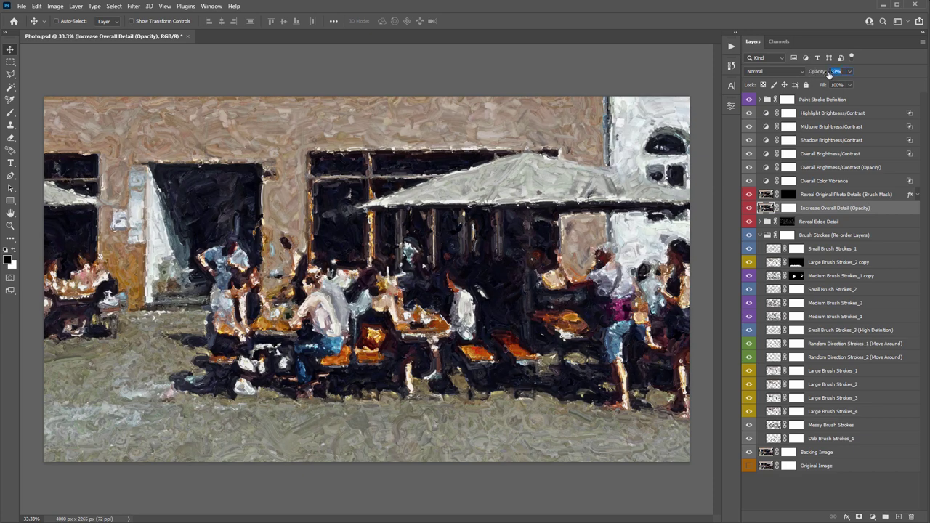
{"action": "type", "text": "40"}
{"action": "key", "text": "Return"}
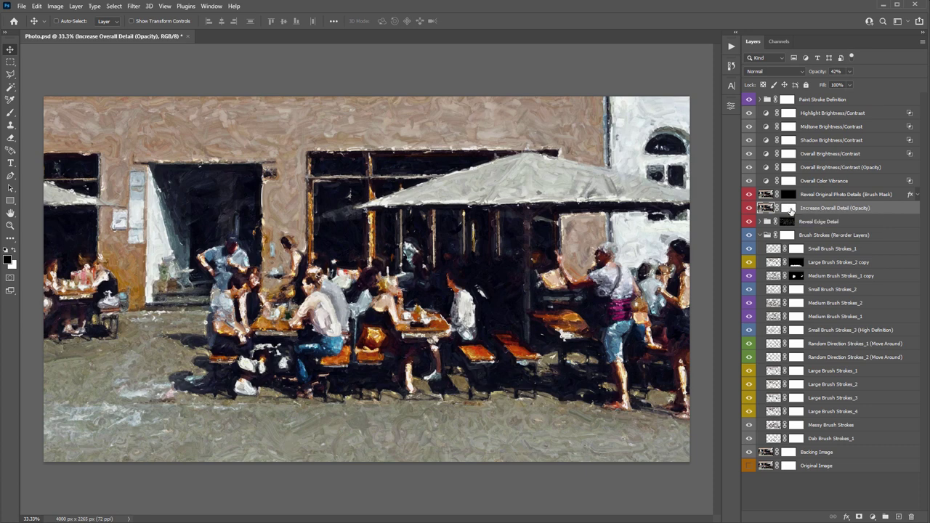
Step: Invert the Increase Overall Detail (Opacity) layer's mask and brush white over the people around the table below the doorway
{"action": "left_click", "coordinate": [794, 209]}
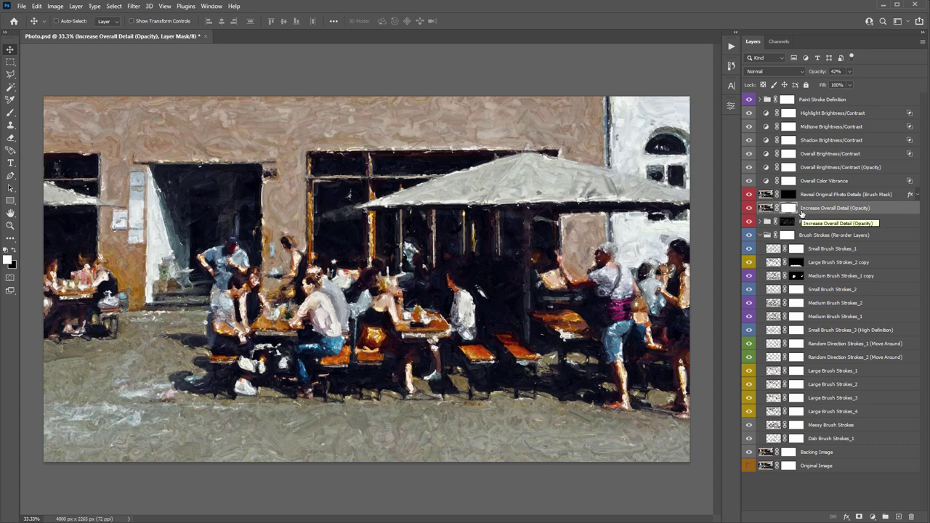
{"action": "key", "text": "ctrl"}
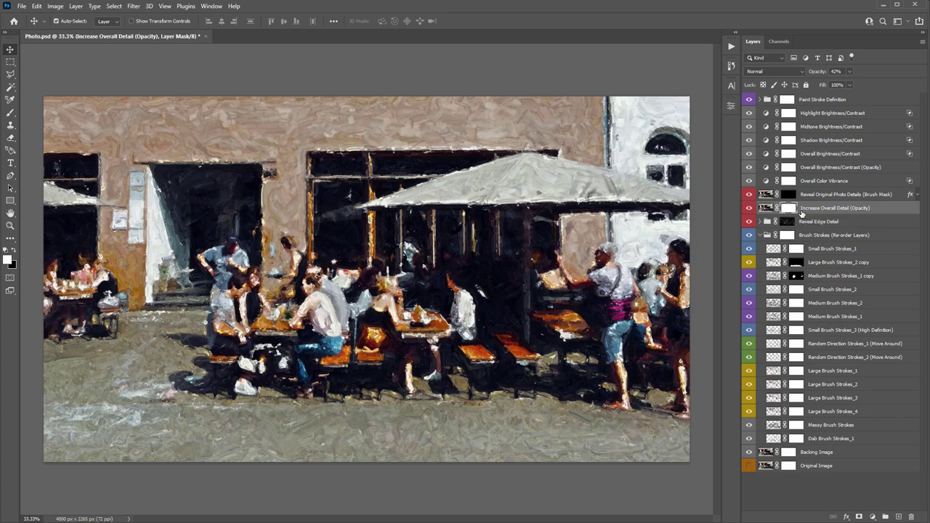
{"action": "key", "text": "ctrl+i"}
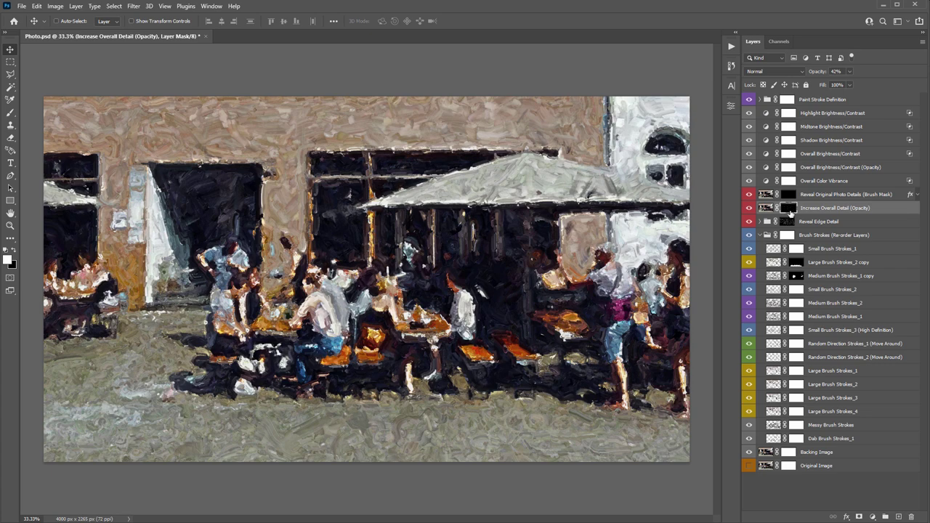
{"action": "key", "text": "b"}
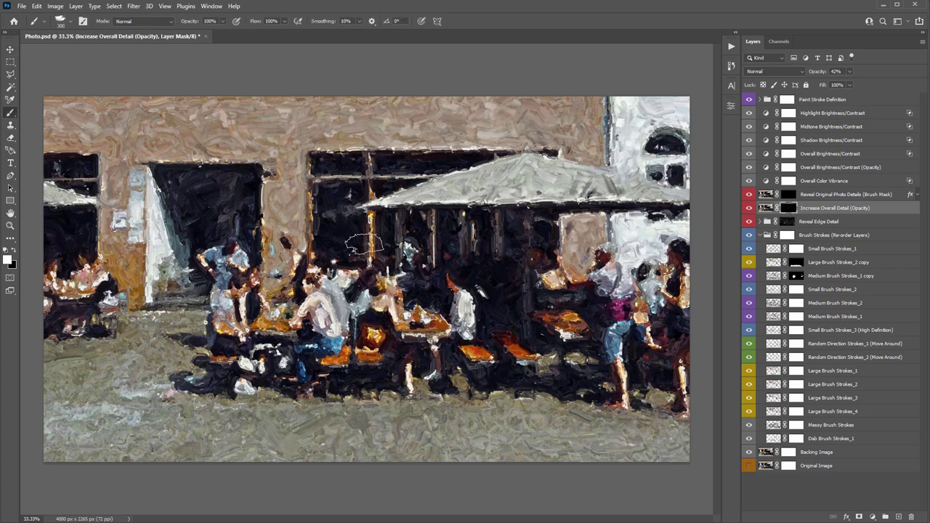
{"action": "mouse_move", "coordinate": [243, 280]}
{"action": "left_mouse_down"}
{"action": "mouse_move", "coordinate": [232, 291]}
{"action": "mouse_move", "coordinate": [240, 317]}
{"action": "mouse_move", "coordinate": [207, 298]}
{"action": "mouse_move", "coordinate": [198, 313]}
{"action": "left_mouse_up"}
{"action": "mouse_move", "coordinate": [210, 262]}
{"action": "left_mouse_down"}
{"action": "mouse_move", "coordinate": [247, 276]}
{"action": "mouse_move", "coordinate": [311, 347]}
{"action": "mouse_move", "coordinate": [279, 288]}
{"action": "mouse_move", "coordinate": [351, 340]}
{"action": "mouse_move", "coordinate": [282, 383]}
{"action": "mouse_move", "coordinate": [233, 274]}
{"action": "mouse_move", "coordinate": [295, 287]}
{"action": "mouse_move", "coordinate": [301, 324]}
{"action": "mouse_move", "coordinate": [242, 243]}
{"action": "mouse_move", "coordinate": [236, 285]}
{"action": "mouse_move", "coordinate": [209, 341]}
{"action": "mouse_move", "coordinate": [250, 365]}
{"action": "mouse_move", "coordinate": [286, 352]}
{"action": "mouse_move", "coordinate": [279, 298]}
{"action": "left_mouse_up"}
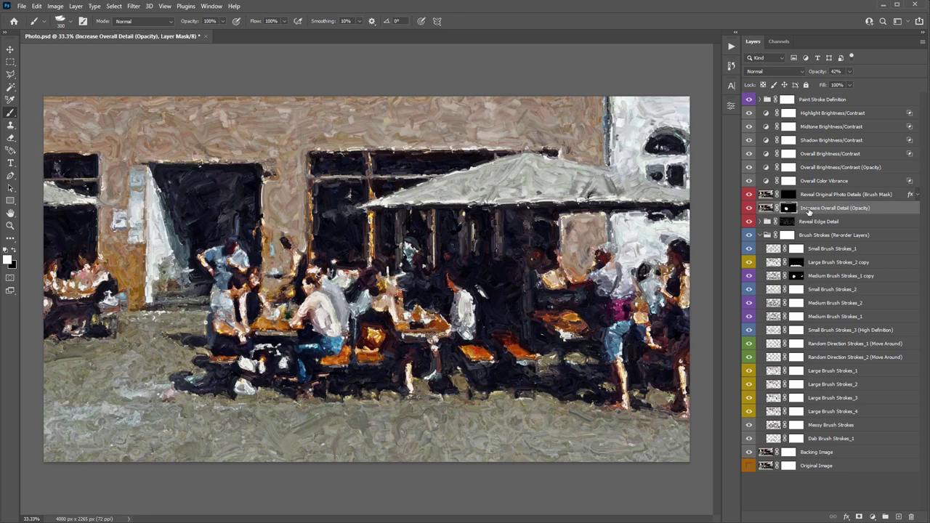
Step: Hide the Increase Overall Detail (Opacity) layer
{"action": "left_click", "coordinate": [751, 209]}
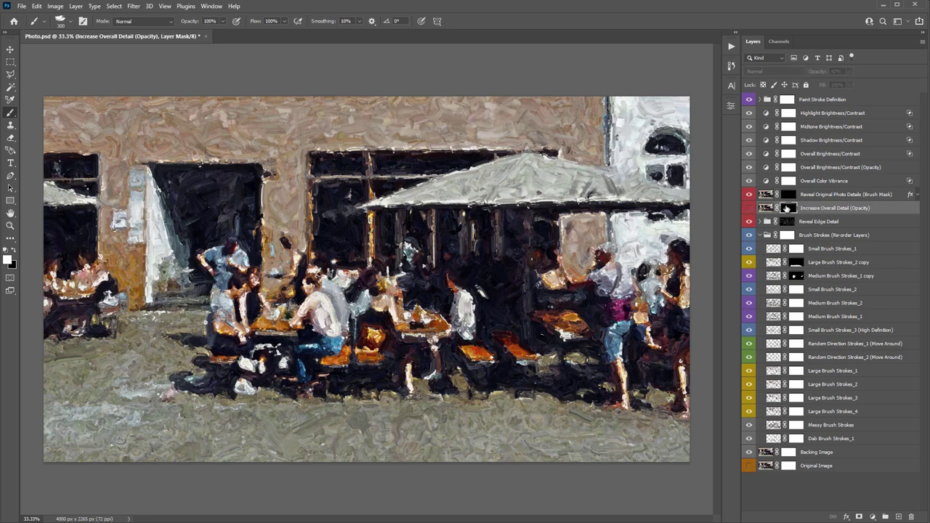
{"action": "left_click", "coordinate": [807, 195]}
{"action": "left_click", "coordinate": [805, 209]}
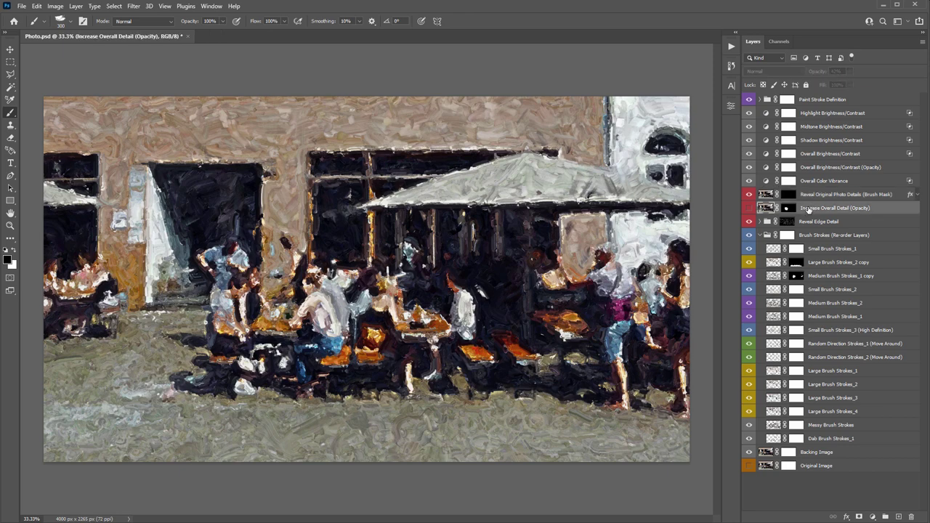
Step: Select the mask of the Reveal Original Photo Details (Brush Mask) layer and choose the acrylic brush at 250 px
{"action": "left_click", "coordinate": [804, 199]}
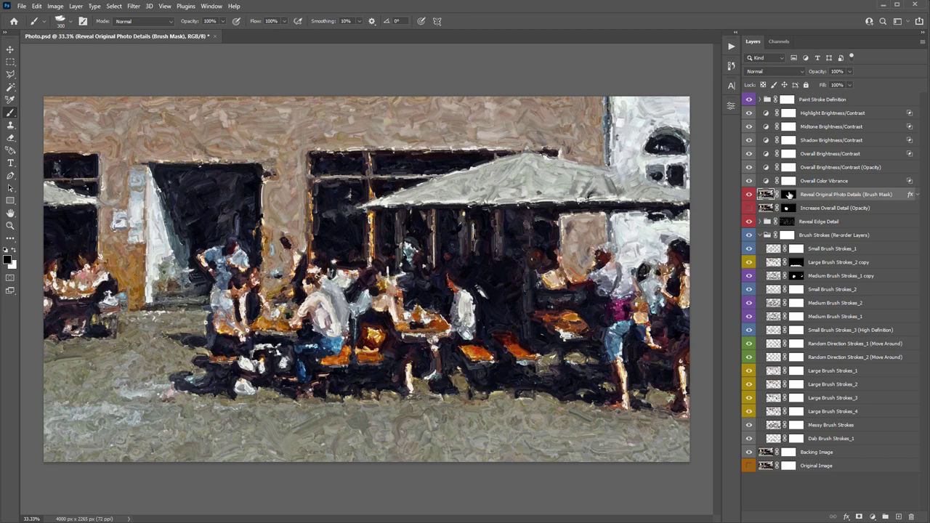
{"action": "left_click", "coordinate": [788, 195]}
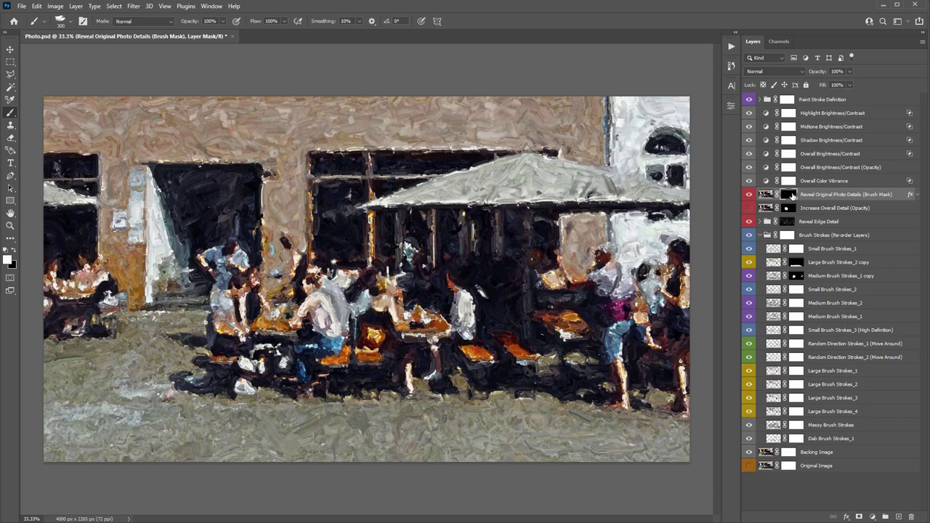
{"action": "right_click", "coordinate": [188, 145]}
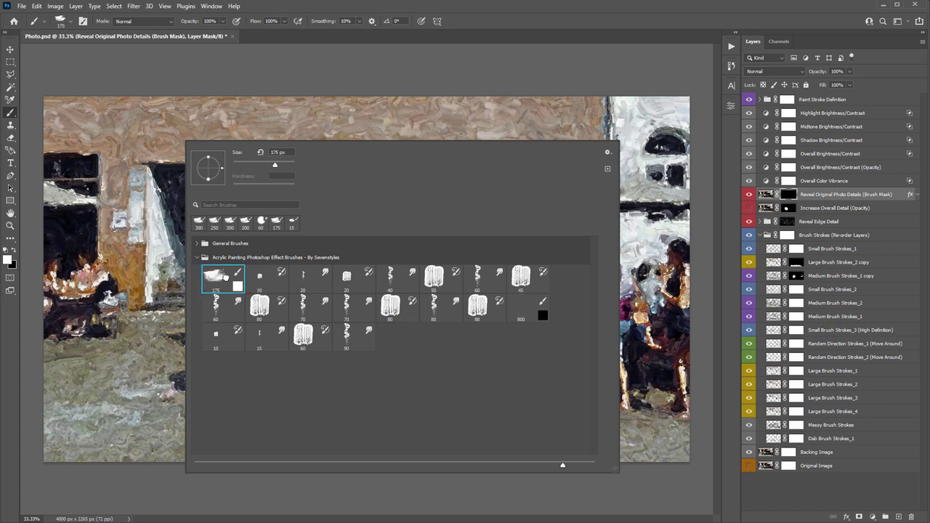
{"action": "double_click", "coordinate": [277, 223]}
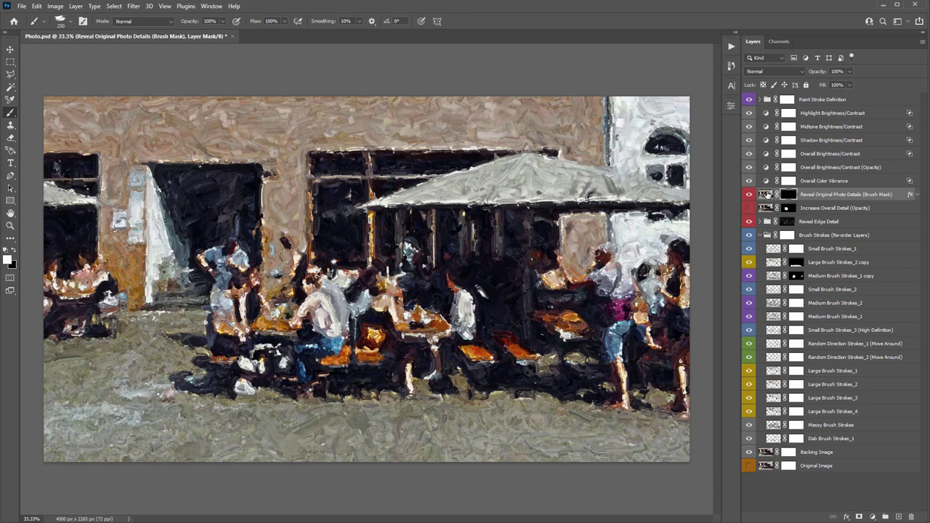
Step: Try brushing white over the whole group at the table on the Reveal Original Photo Details mask, and undo it
{"action": "mouse_move", "coordinate": [356, 288]}
{"action": "left_mouse_down"}
{"action": "mouse_move", "coordinate": [314, 274]}
{"action": "mouse_move", "coordinate": [298, 298]}
{"action": "mouse_move", "coordinate": [290, 291]}
{"action": "mouse_move", "coordinate": [319, 298]}
{"action": "mouse_move", "coordinate": [255, 280]}
{"action": "mouse_move", "coordinate": [276, 276]}
{"action": "mouse_move", "coordinate": [320, 328]}
{"action": "mouse_move", "coordinate": [196, 323]}
{"action": "left_mouse_up"}
{"action": "mouse_move", "coordinate": [206, 253]}
{"action": "left_mouse_down"}
{"action": "mouse_move", "coordinate": [299, 247]}
{"action": "mouse_move", "coordinate": [320, 319]}
{"action": "mouse_move", "coordinate": [262, 295]}
{"action": "mouse_move", "coordinate": [270, 371]}
{"action": "mouse_move", "coordinate": [291, 348]}
{"action": "mouse_move", "coordinate": [331, 340]}
{"action": "left_mouse_up"}
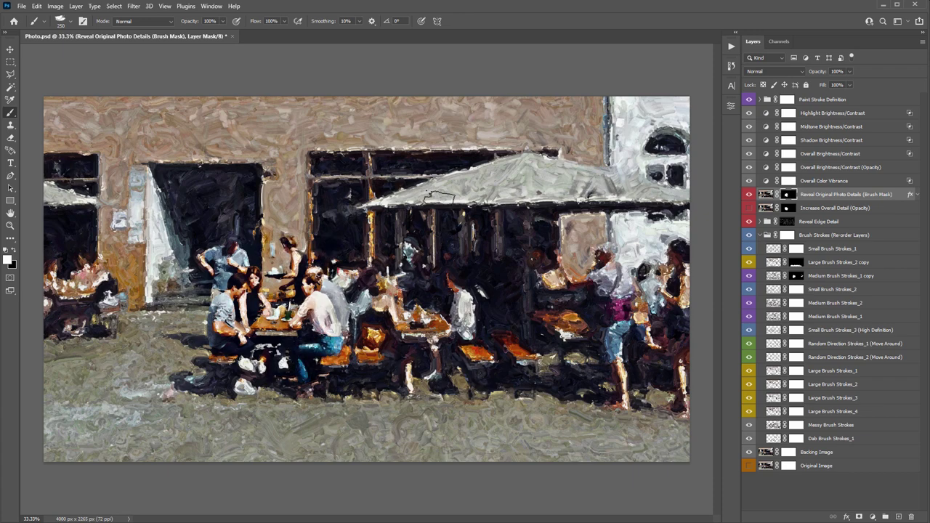
{"action": "key", "text": "ctrl+z"}
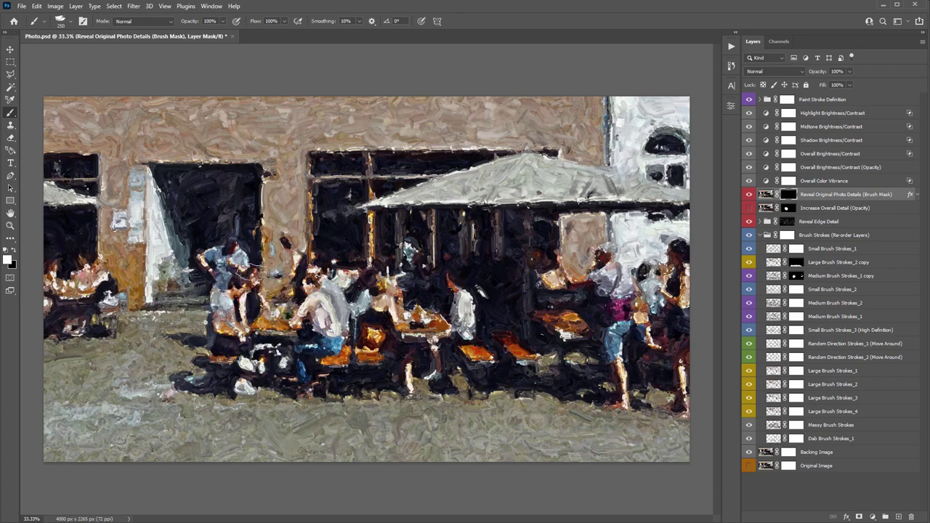
Step: Brush white on the Reveal Original Photo Details mask over the seated women's faces and the two standing people behind them
{"action": "mouse_move", "coordinate": [252, 277]}
{"action": "left_mouse_down"}
{"action": "mouse_move", "coordinate": [262, 287]}
{"action": "mouse_move", "coordinate": [250, 280]}
{"action": "mouse_move", "coordinate": [292, 287]}
{"action": "mouse_move", "coordinate": [309, 281]}
{"action": "mouse_move", "coordinate": [299, 314]}
{"action": "mouse_move", "coordinate": [227, 259]}
{"action": "left_mouse_up"}
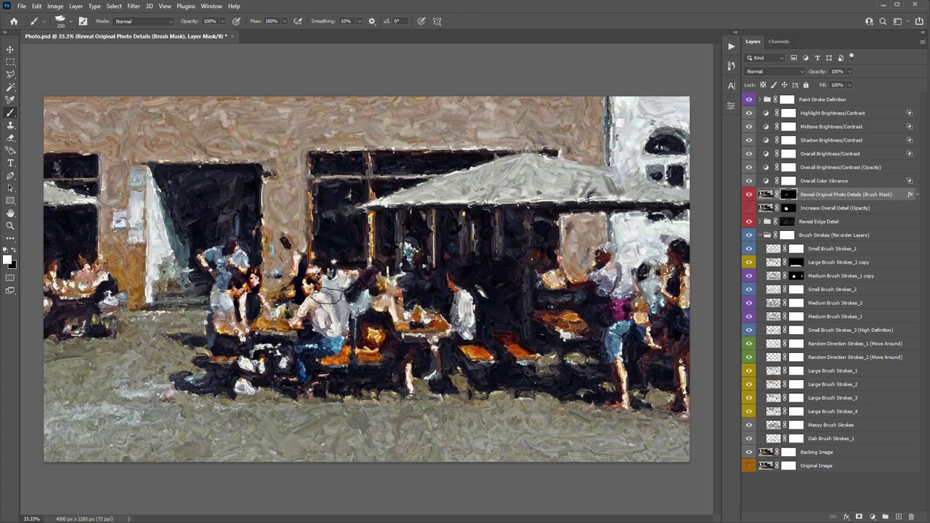
{"action": "key", "text": "v"}
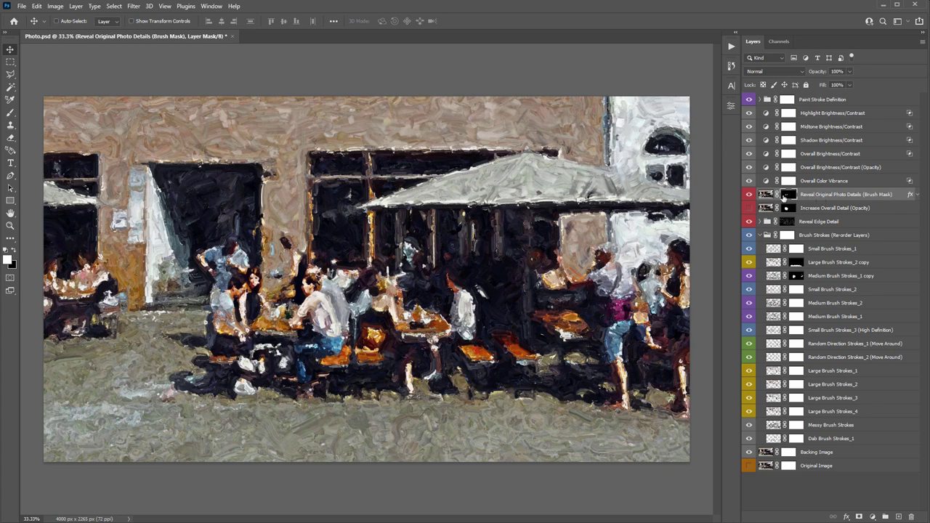
{"action": "key", "text": "b"}
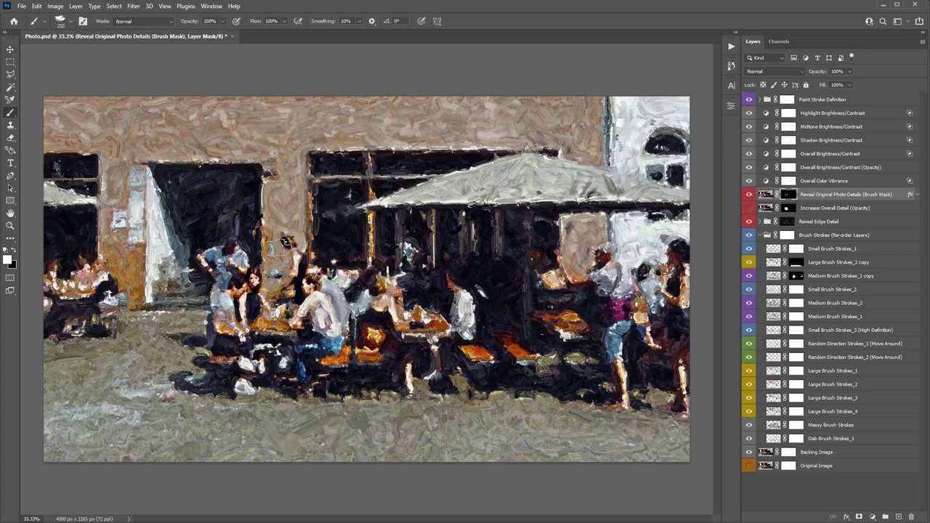
{"action": "mouse_move", "coordinate": [285, 246]}
{"action": "left_mouse_down"}
{"action": "mouse_move", "coordinate": [301, 258]}
{"action": "mouse_move", "coordinate": [215, 258]}
{"action": "left_mouse_up"}
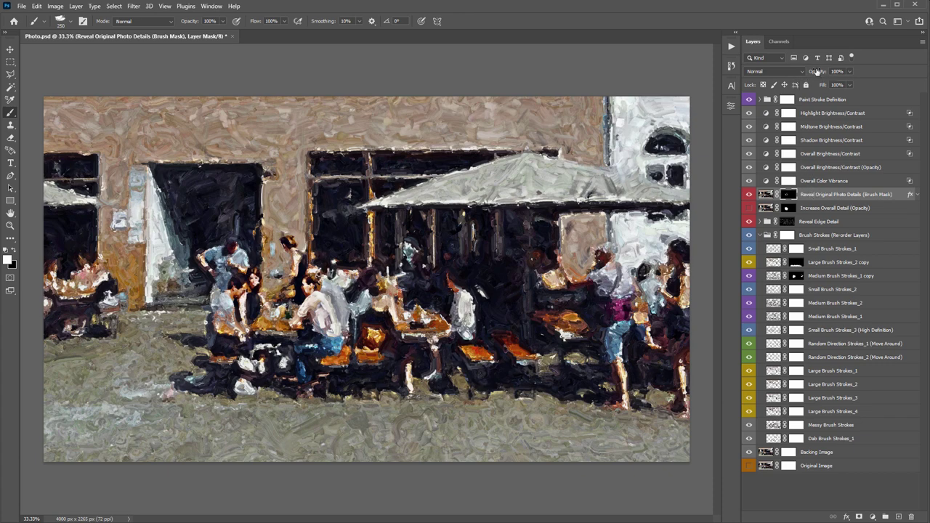
Step: Lower the Reveal Original Photo Details (Brush Mask) layer's opacity to 47%, comparing the image with the layer hidden and shown
{"action": "left_click_drag", "start_coordinate": [821, 74], "coordinate": [790, 78]}
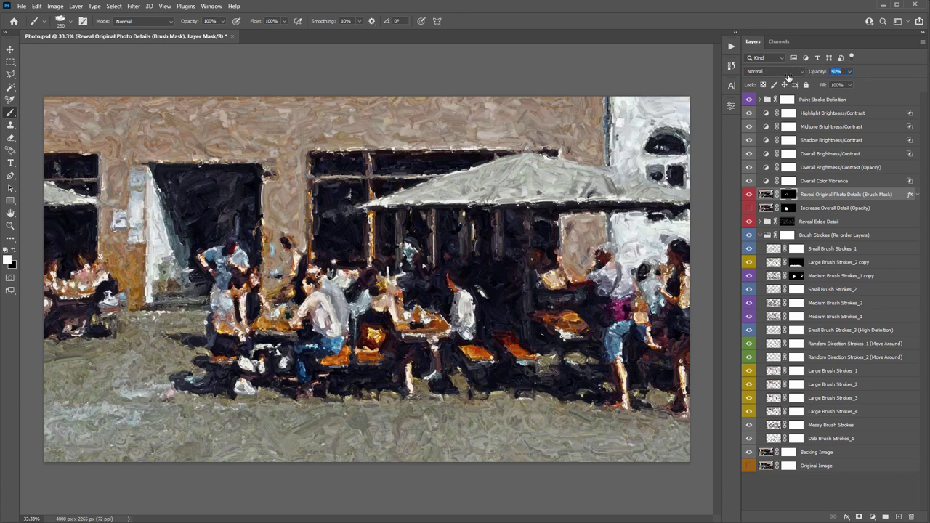
{"action": "left_click", "coordinate": [809, 198]}
{"action": "left_click", "coordinate": [750, 194]}
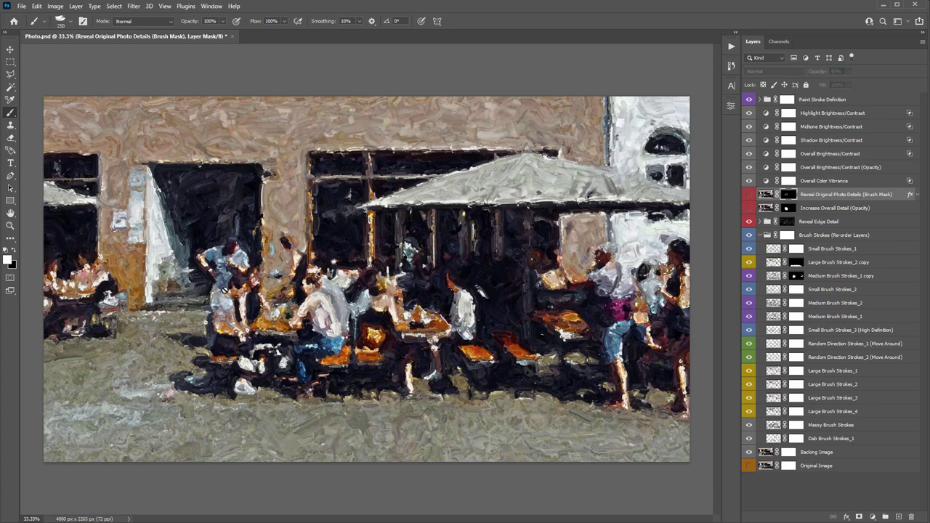
{"action": "left_click", "coordinate": [749, 195]}
{"action": "left_click_drag", "start_coordinate": [832, 71], "coordinate": [546, 81]}
{"action": "key", "text": "ctrl+z"}
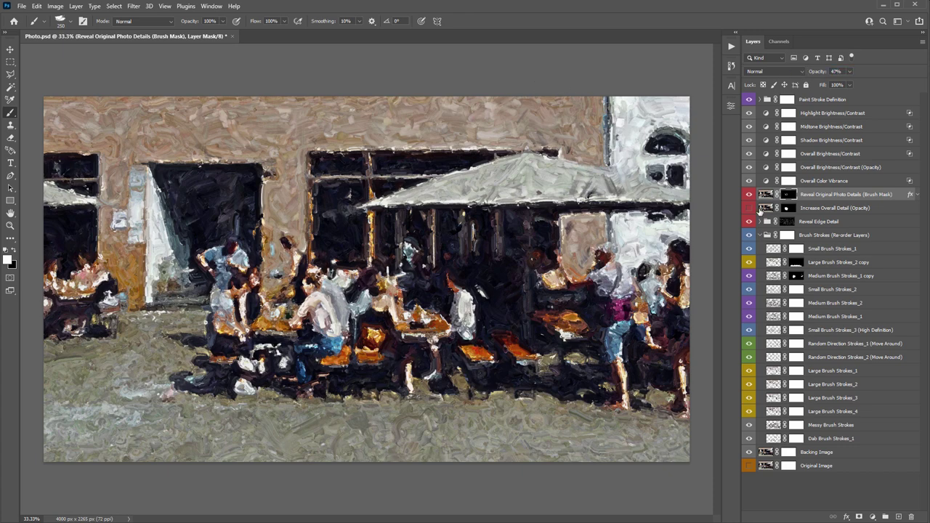
Step: Show the Increase Overall Detail (Opacity) layer and hide the Reveal Original Photo Details (Brush Mask) layer
{"action": "left_click", "coordinate": [748, 208]}
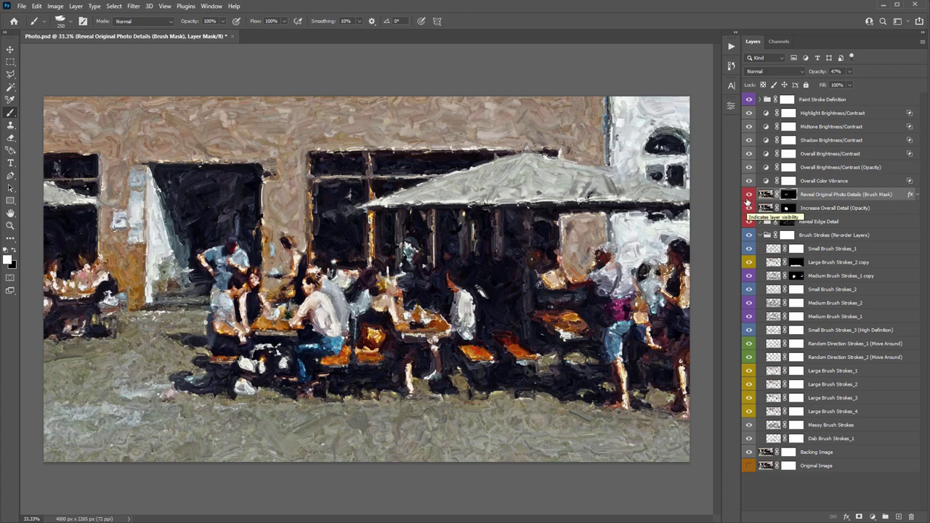
{"action": "left_click", "coordinate": [748, 194]}
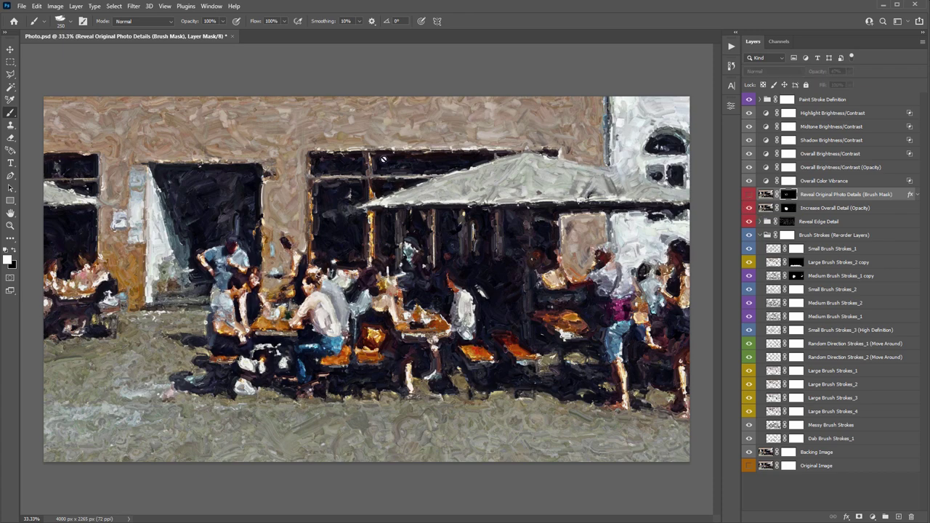
{"action": "key", "text": "v"}
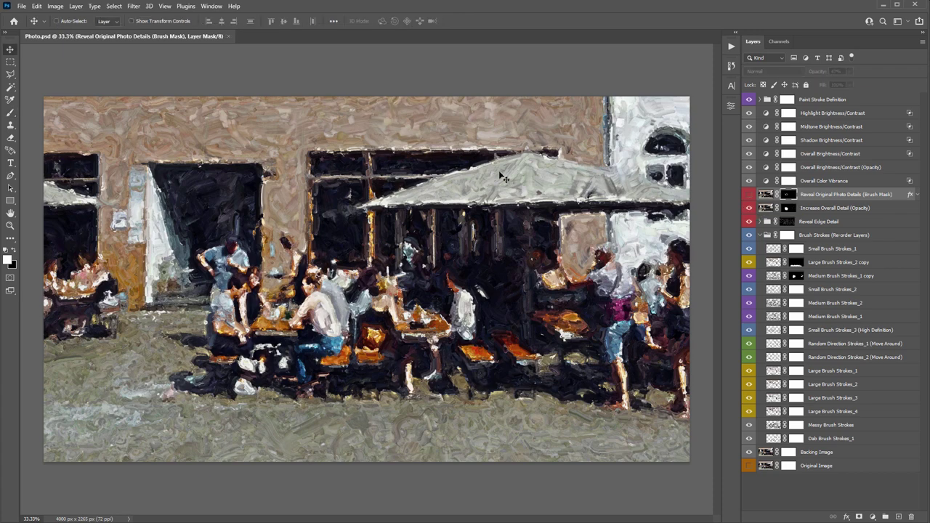
Step: Expand the Reveal Edge Detail group and disable the mask of its Reveal Edge Detail (Brush Mask) layer
{"action": "left_click", "coordinate": [831, 223]}
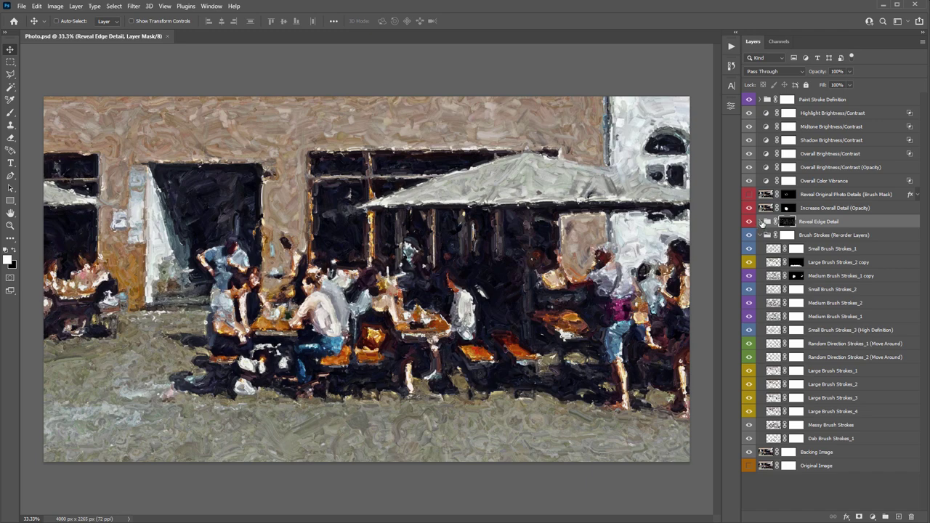
{"action": "left_click", "coordinate": [761, 223]}
{"action": "left_click", "coordinate": [821, 238]}
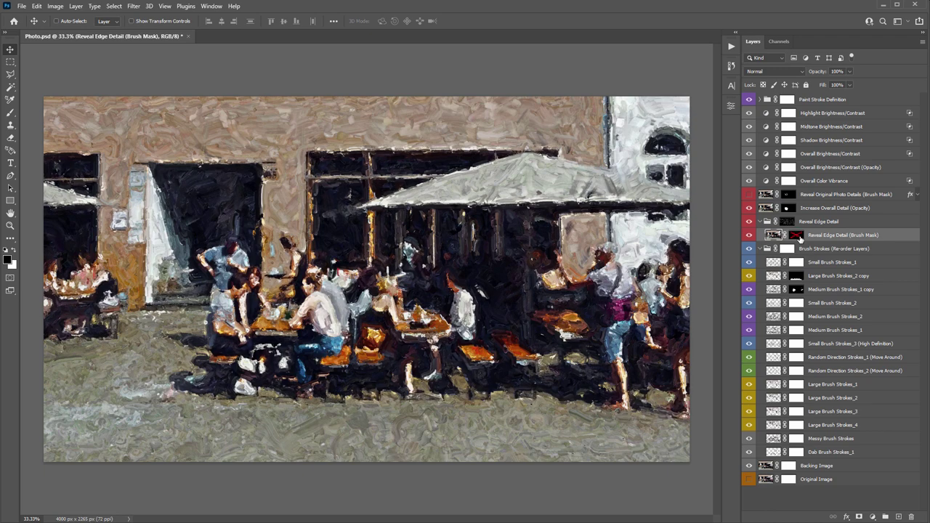
{"action": "left_click", "coordinate": [797, 235]}
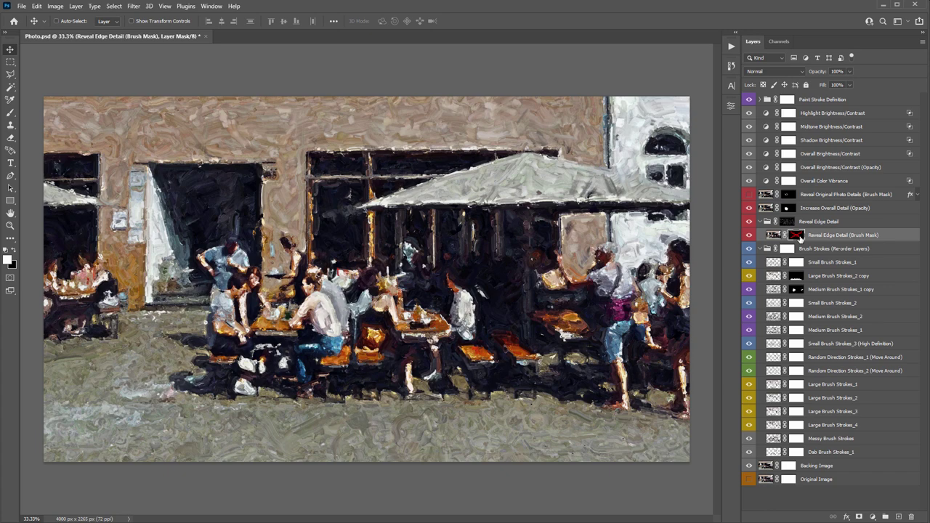
Step: Toggle the Reveal Edge Detail (Brush Mask) layer's mask on and off repeatedly to compare the edges in the painting
{"action": "left_click", "coordinate": [800, 236], "text": "shift"}
{"action": "left_click", "coordinate": [799, 235], "text": "shift"}
{"action": "left_click", "coordinate": [800, 235], "text": "shift"}
{"action": "left_click", "coordinate": [801, 234], "text": "shift"}
{"action": "left_click", "coordinate": [797, 235], "text": "shift"}
{"action": "left_click", "coordinate": [796, 236], "text": "shift"}
{"action": "left_click", "coordinate": [797, 235], "text": "shift"}
{"action": "left_click", "coordinate": [797, 236], "text": "shift"}
{"action": "left_click", "coordinate": [796, 235], "text": "shift"}
{"action": "left_click", "coordinate": [796, 236], "text": "shift"}
{"action": "left_click", "coordinate": [796, 236], "text": "shift"}
{"action": "left_click", "coordinate": [797, 235], "text": "shift"}
{"action": "left_click", "coordinate": [797, 235], "text": "shift"}
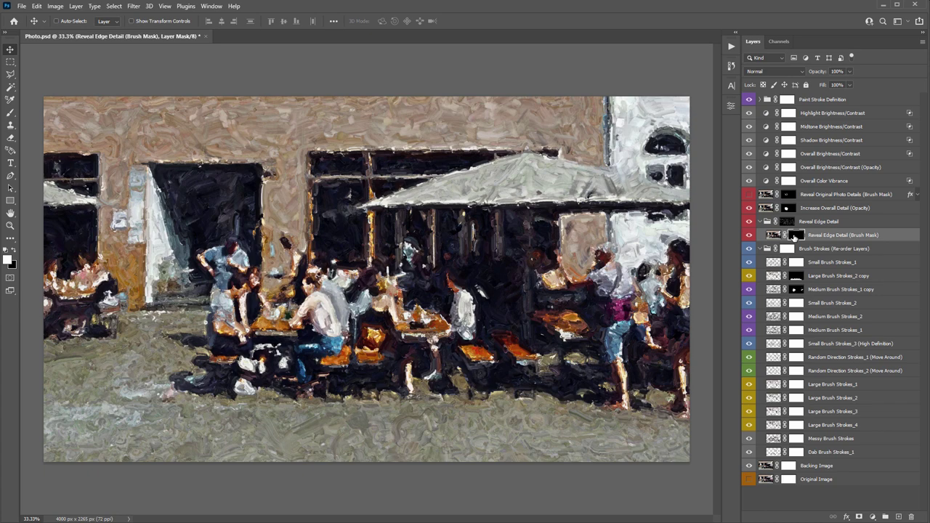
{"action": "left_click", "coordinate": [795, 235], "text": "shift"}
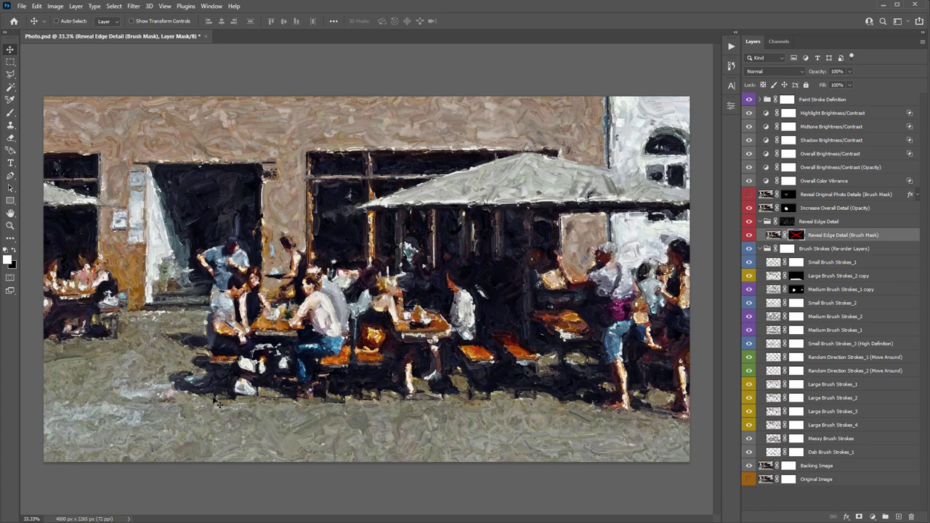
Step: Enable the Reveal Edge Detail (Brush Mask) layer's mask and paint white on it along the building's window edges with the brush at size 175
{"action": "left_click", "coordinate": [799, 235], "text": "shift"}
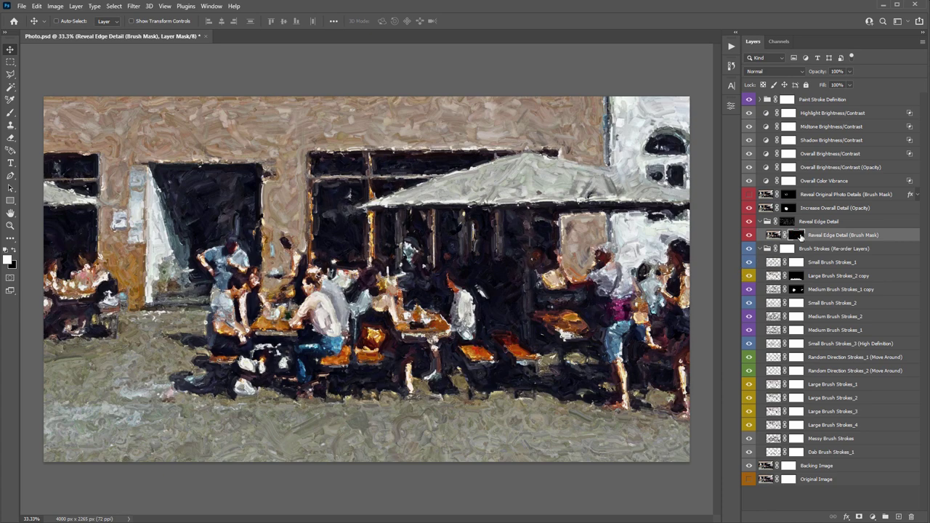
{"action": "left_click", "coordinate": [799, 235], "text": "shift"}
{"action": "key", "text": "b"}
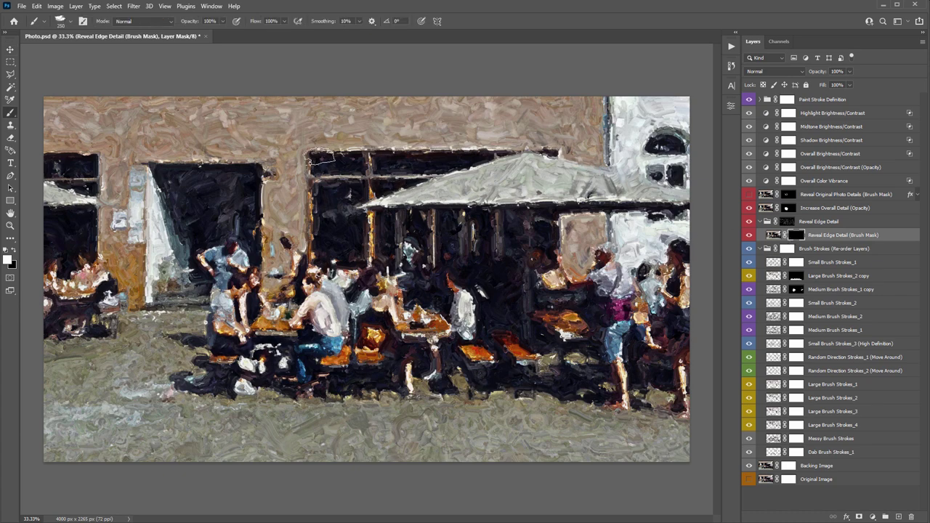
{"action": "right_click", "coordinate": [324, 162]}
{"action": "key", "text": "Escape"}
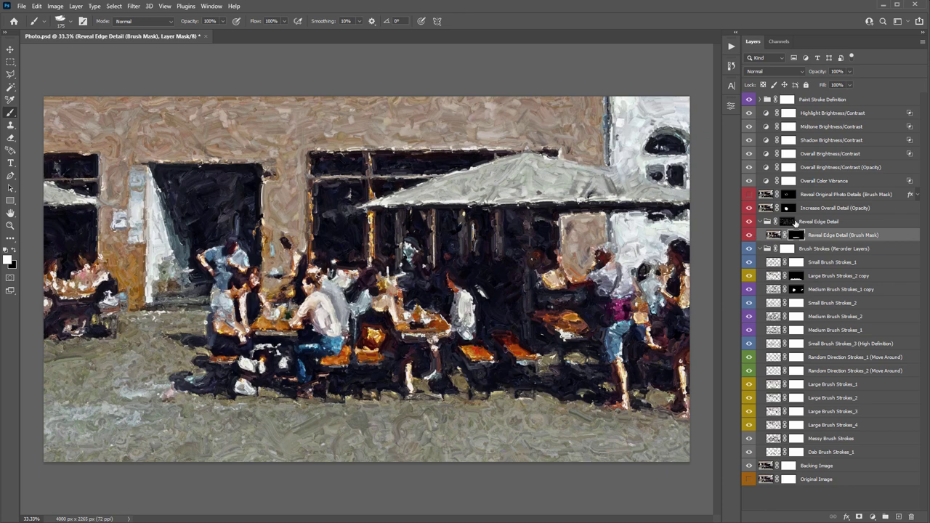
Step: View the Reveal Edge Detail group's mask on its own, return to the painting and reselect the Reveal Edge Detail (Brush Mask) layer's mask
{"action": "left_click", "coordinate": [797, 223]}
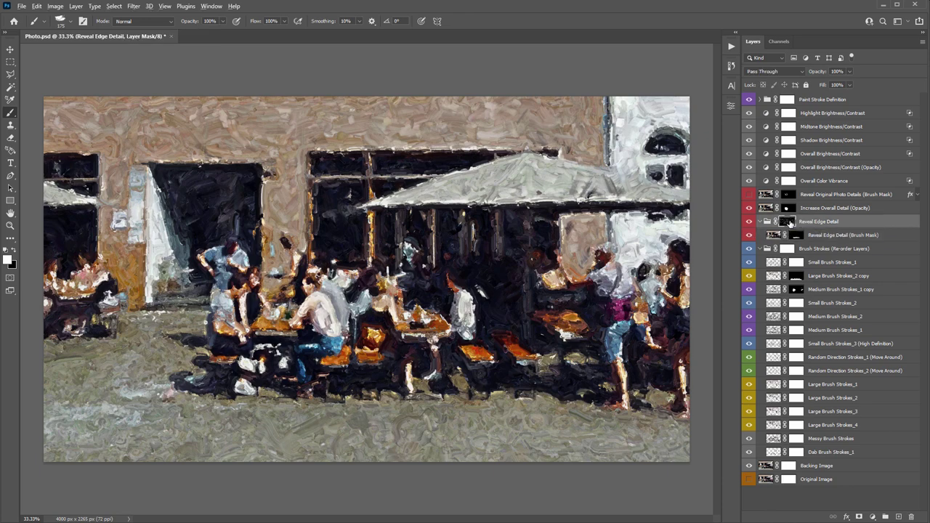
{"action": "left_click", "coordinate": [790, 223], "text": "alt"}
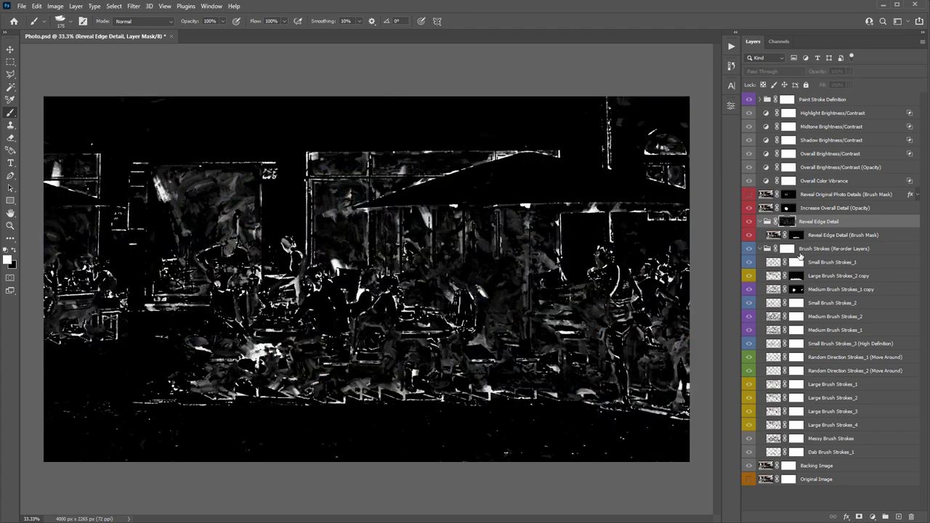
{"action": "left_click", "coordinate": [768, 223]}
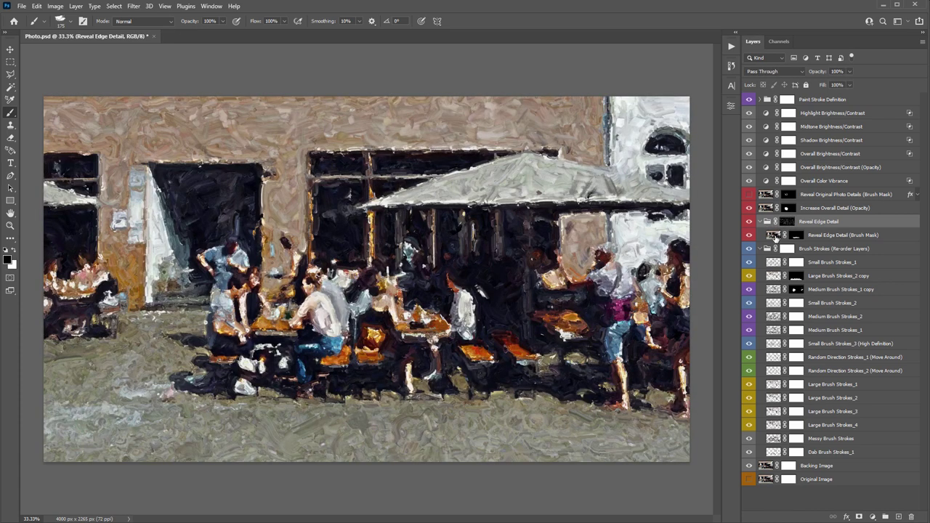
{"action": "left_click", "coordinate": [797, 236]}
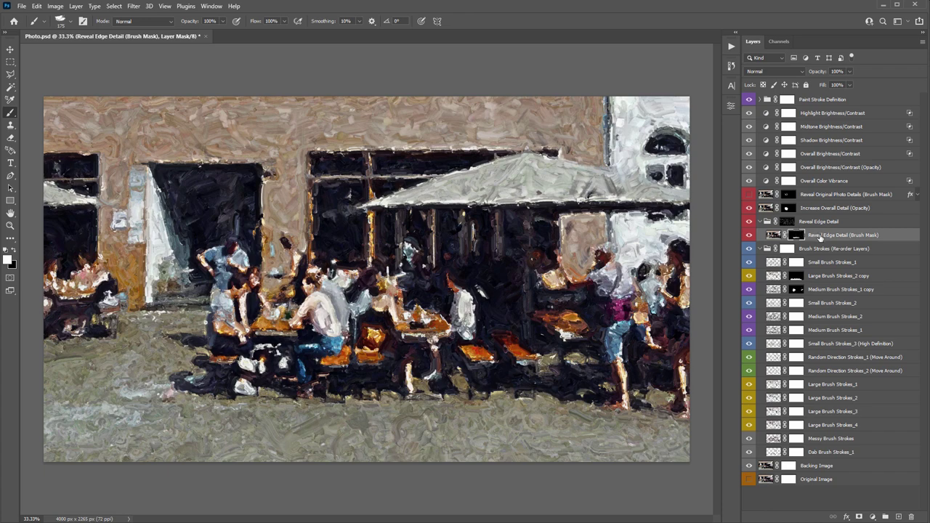
{"action": "key", "text": "v"}
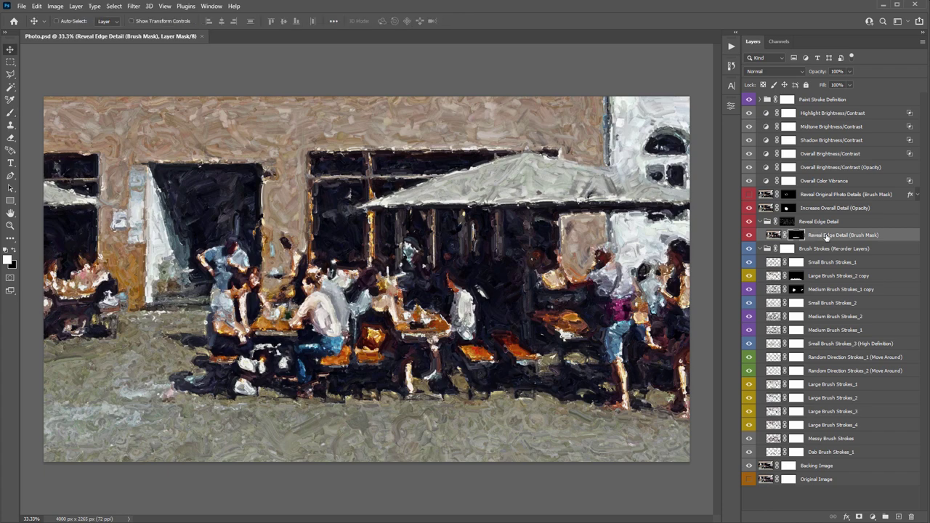
Step: Select the adjustment layers from Highlight Brightness/Contrast to Overall Color Vibrance, and narrow the selection to the highlight, midtone and shadow ones
{"action": "left_click", "coordinate": [818, 114]}
{"action": "left_click", "coordinate": [840, 184], "text": "shift"}
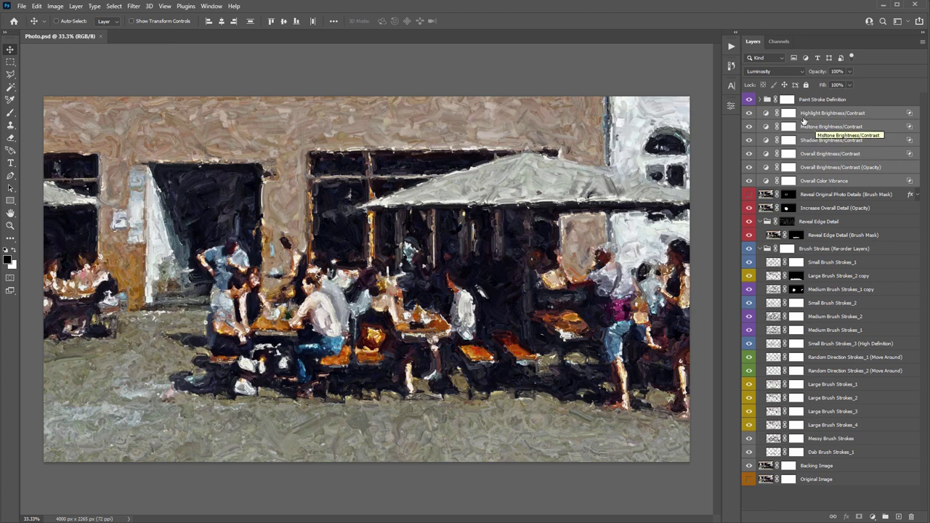
{"action": "left_click", "coordinate": [807, 116]}
{"action": "left_click", "coordinate": [818, 114]}
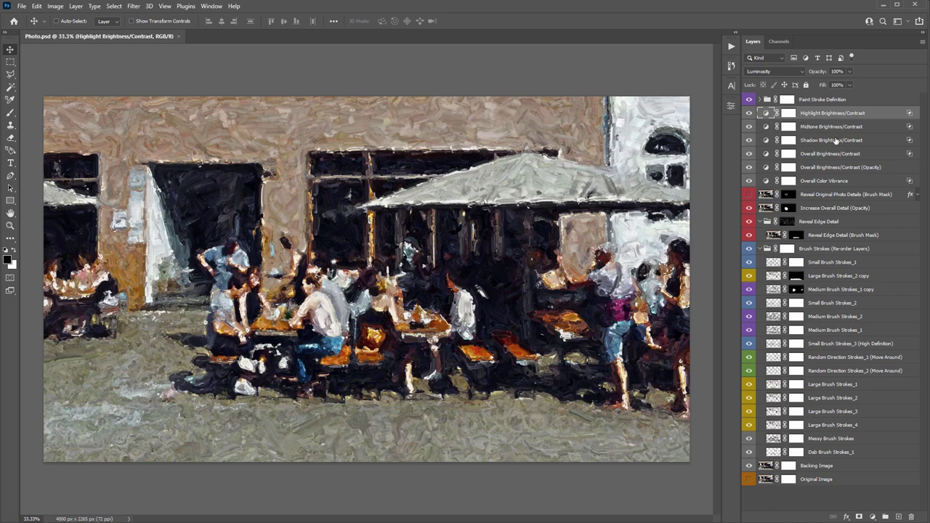
{"action": "left_click", "coordinate": [835, 140], "text": "shift"}
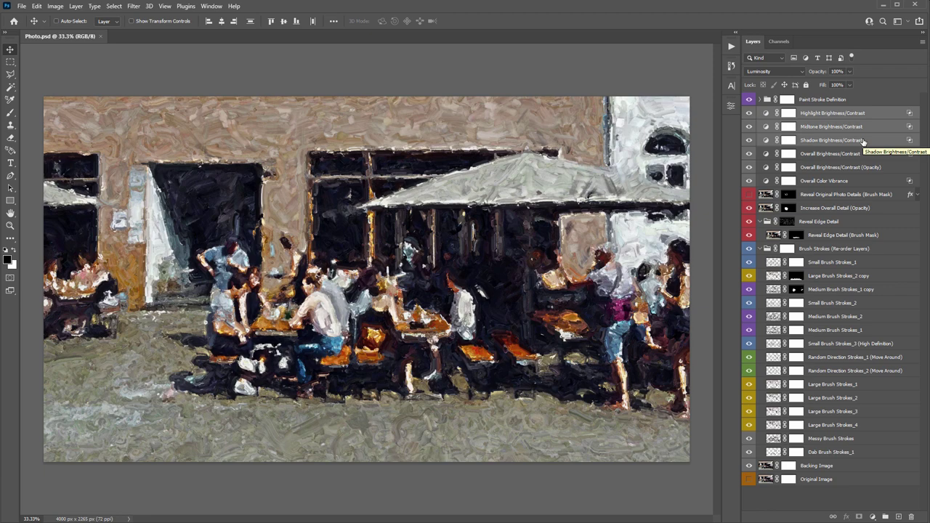
Step: Open the Highlight Brightness/Contrast layer's properties, float them over the image and adjust the highlight brightness
{"action": "left_click", "coordinate": [788, 113]}
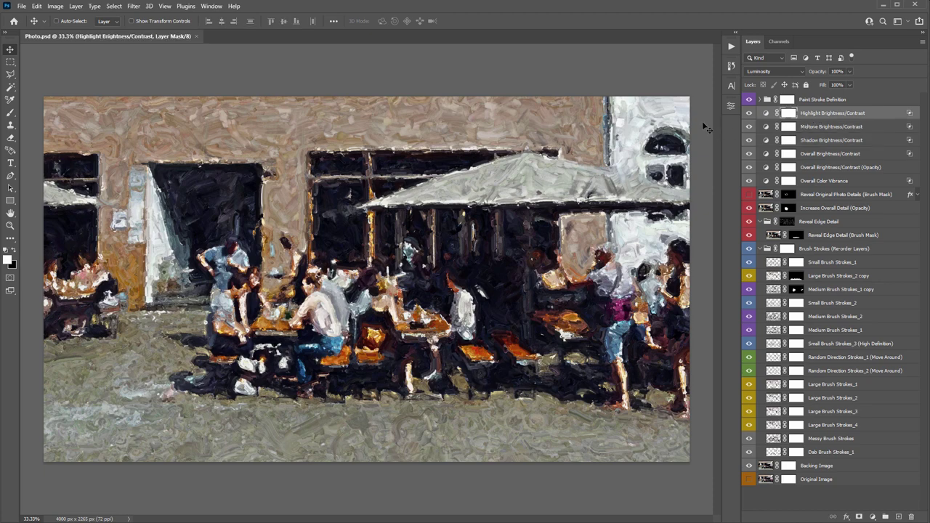
{"action": "left_click", "coordinate": [764, 116]}
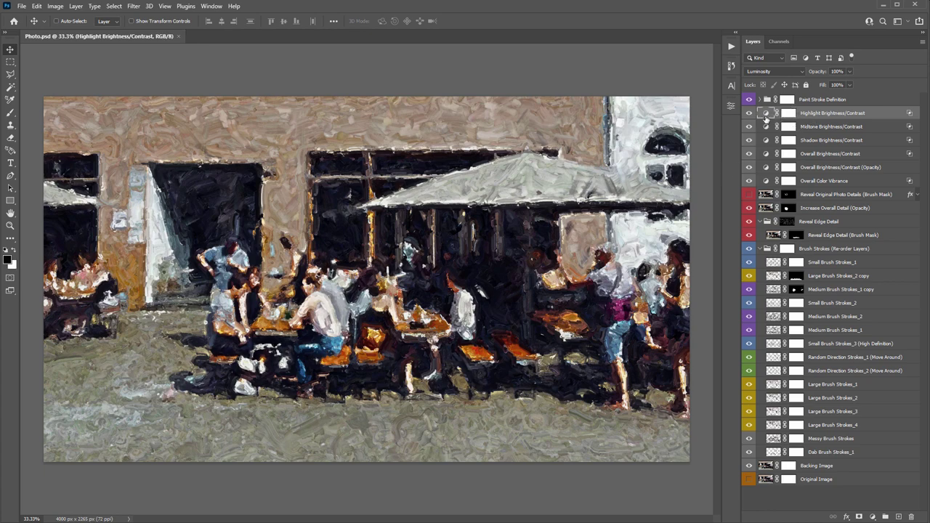
{"action": "left_click", "coordinate": [730, 106]}
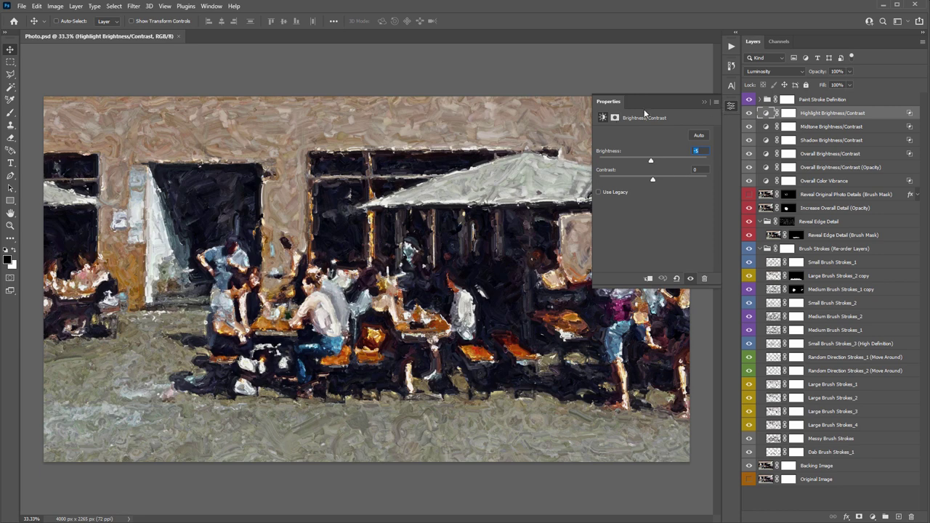
{"action": "left_click_drag", "start_coordinate": [675, 105], "coordinate": [293, 111]}
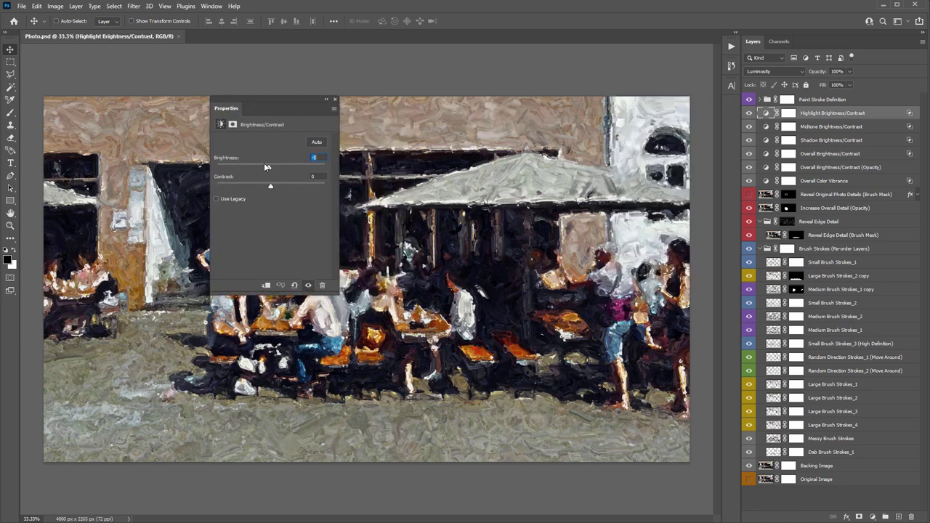
{"action": "mouse_move", "coordinate": [268, 167]}
{"action": "left_mouse_down"}
{"action": "mouse_move", "coordinate": [281, 171]}
{"action": "mouse_move", "coordinate": [254, 168]}
{"action": "mouse_move", "coordinate": [271, 170]}
{"action": "left_mouse_up"}
Step: Set the Midtone Brightness/Contrast layer's brightness to -15 and the Shadow Brightness/Contrast layer's brightness to 76
{"action": "left_click", "coordinate": [766, 126]}
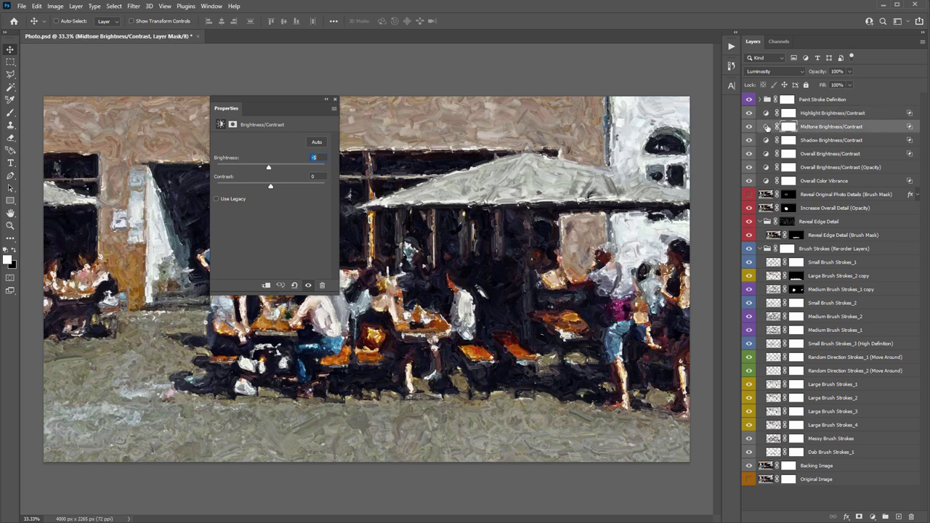
{"action": "mouse_move", "coordinate": [269, 165]}
{"action": "left_mouse_down"}
{"action": "mouse_move", "coordinate": [260, 162]}
{"action": "mouse_move", "coordinate": [269, 164]}
{"action": "left_mouse_up"}
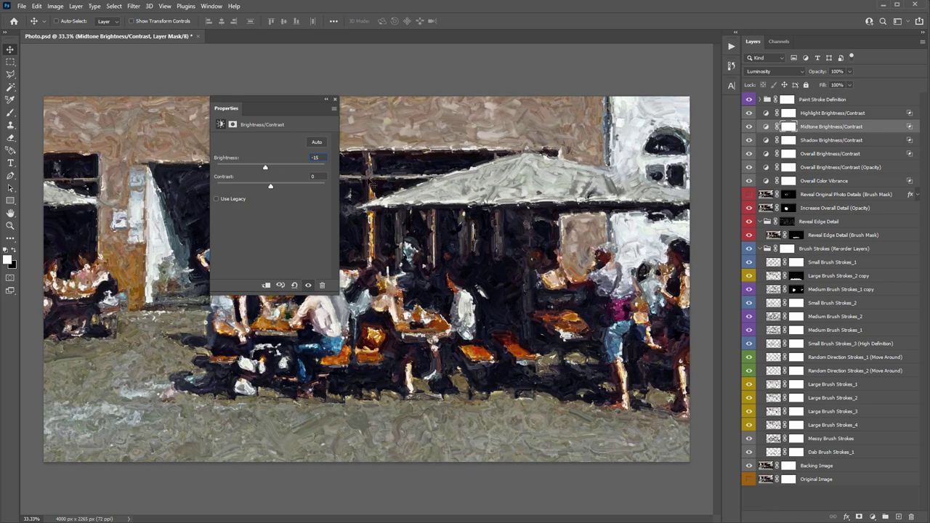
{"action": "left_click", "coordinate": [767, 142]}
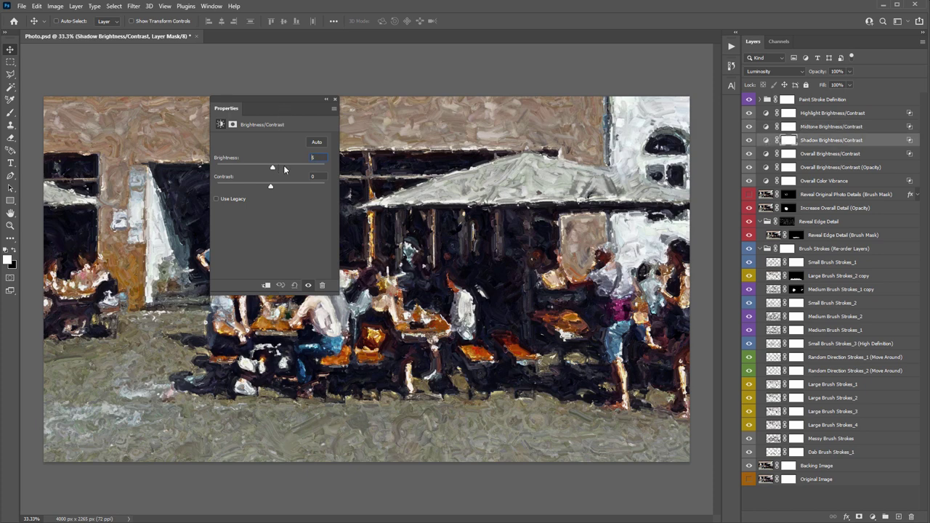
{"action": "left_click_drag", "start_coordinate": [285, 169], "coordinate": [296, 164]}
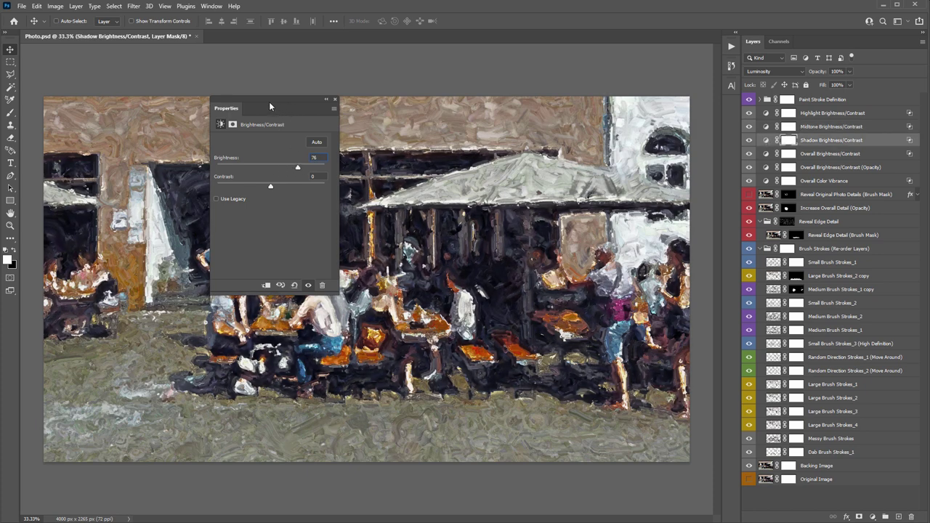
Step: Dock the properties back and try the Shadow Brightness/Contrast layer's brightness at -22 and 41, lowering it slightly from there
{"action": "left_click_drag", "start_coordinate": [224, 109], "coordinate": [732, 109]}
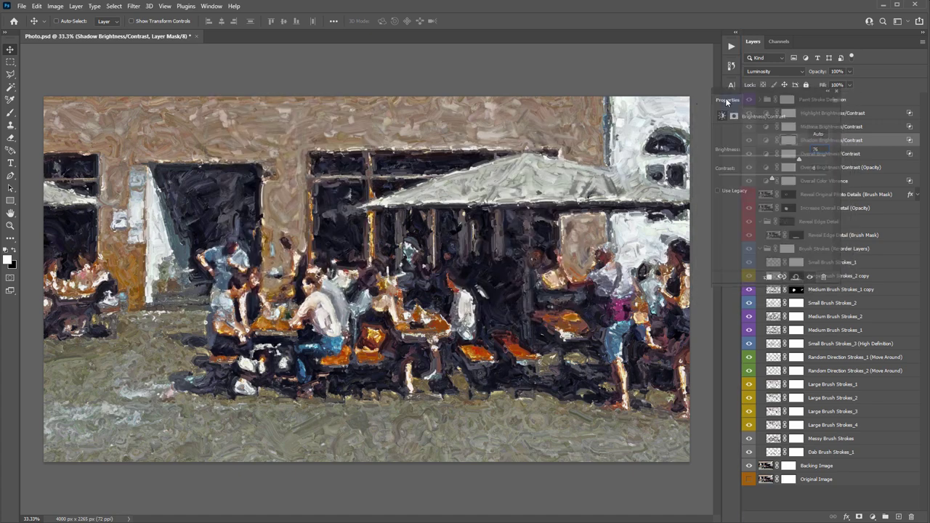
{"action": "left_click", "coordinate": [732, 108]}
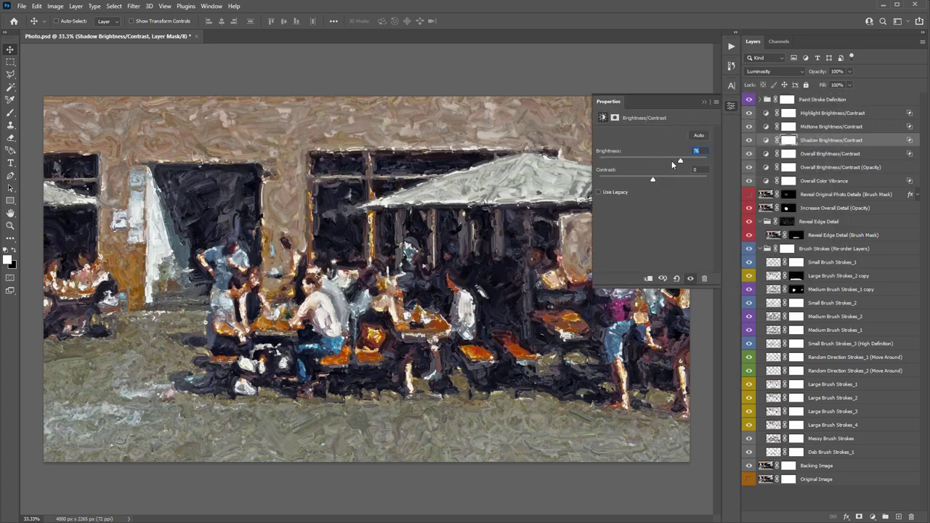
{"action": "left_click_drag", "start_coordinate": [672, 161], "coordinate": [646, 161]}
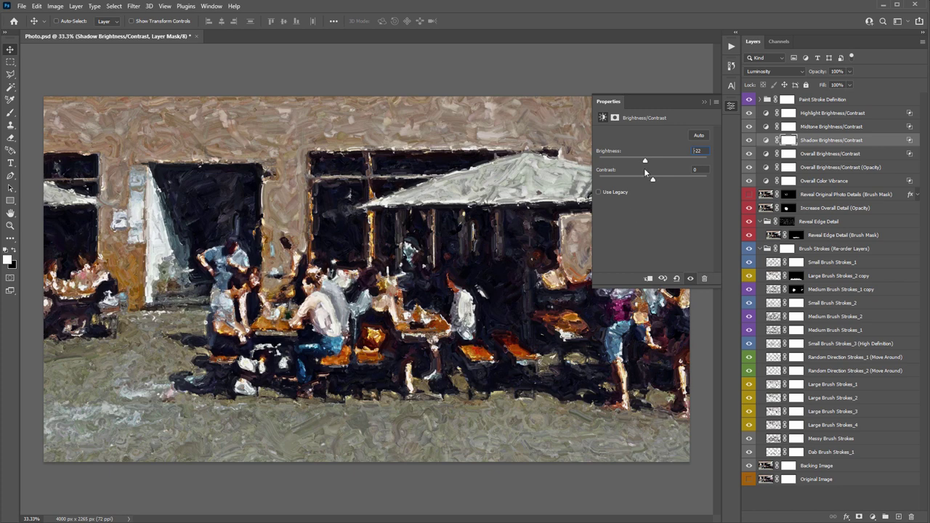
{"action": "left_click_drag", "start_coordinate": [661, 161], "coordinate": [666, 163]}
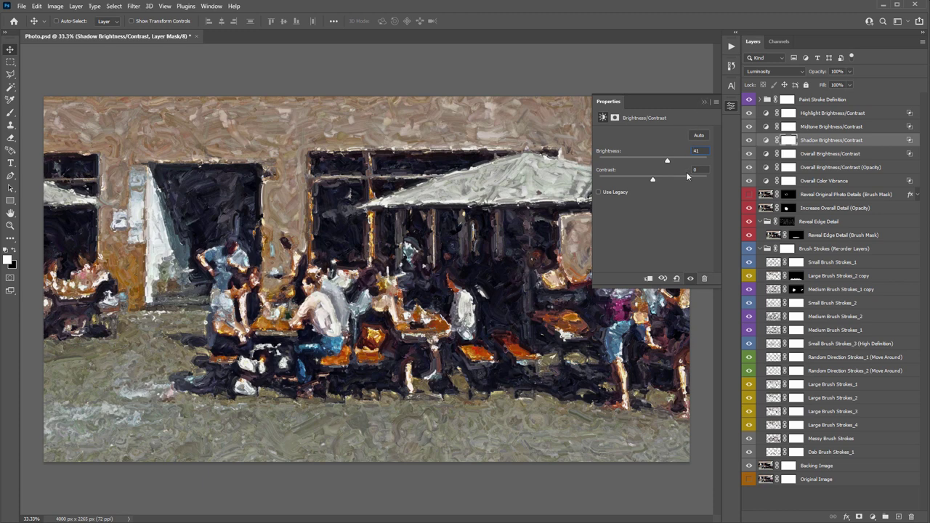
{"action": "left_click_drag", "start_coordinate": [667, 165], "coordinate": [660, 163]}
{"action": "left_click", "coordinate": [705, 102]}
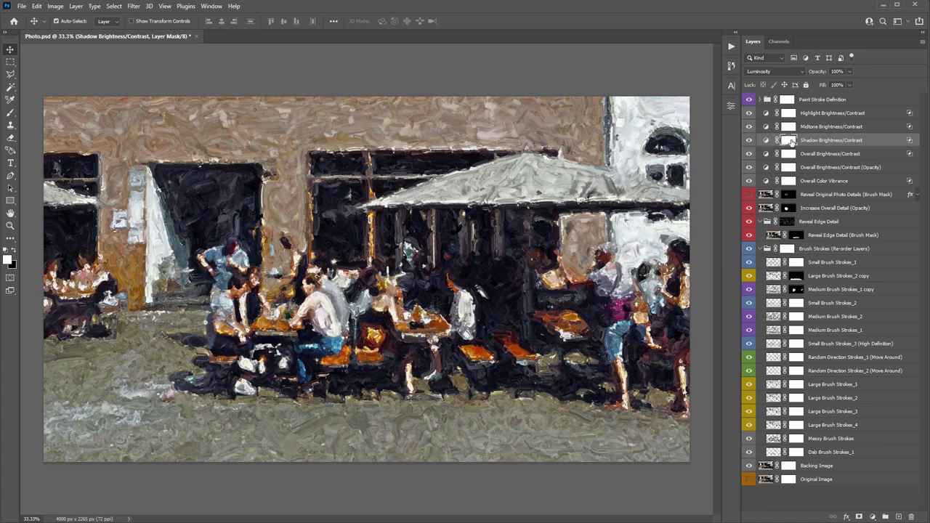
Step: Invert the Shadow Brightness/Contrast layer's mask to black and paint white on it over a dark area with the Brush tool
{"action": "key", "text": "ctrl+i"}
{"action": "key", "text": "b"}
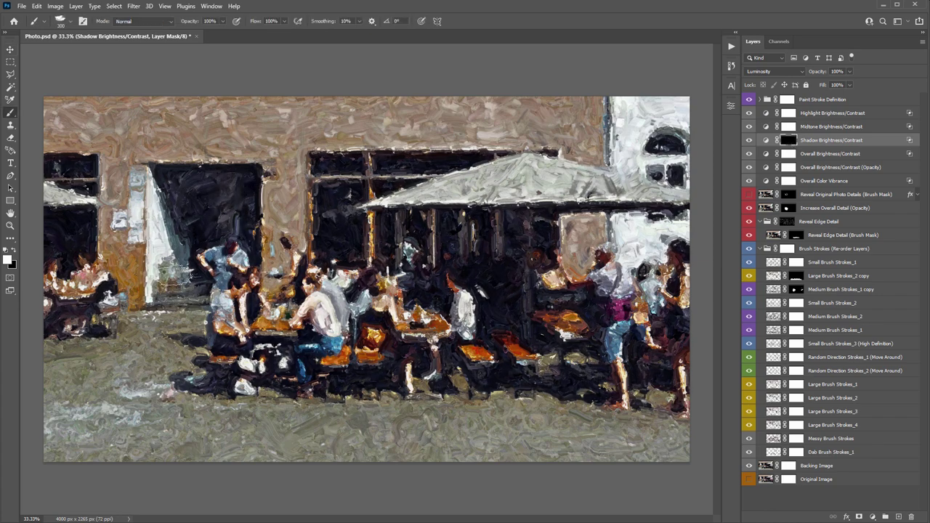
Step: Set the Shadow Brightness/Contrast layer's brightness to 27 and paint more white on its mask over the dark areas around the people
{"action": "double_click", "coordinate": [766, 139]}
{"action": "left_click_drag", "start_coordinate": [662, 161], "coordinate": [659, 162]}
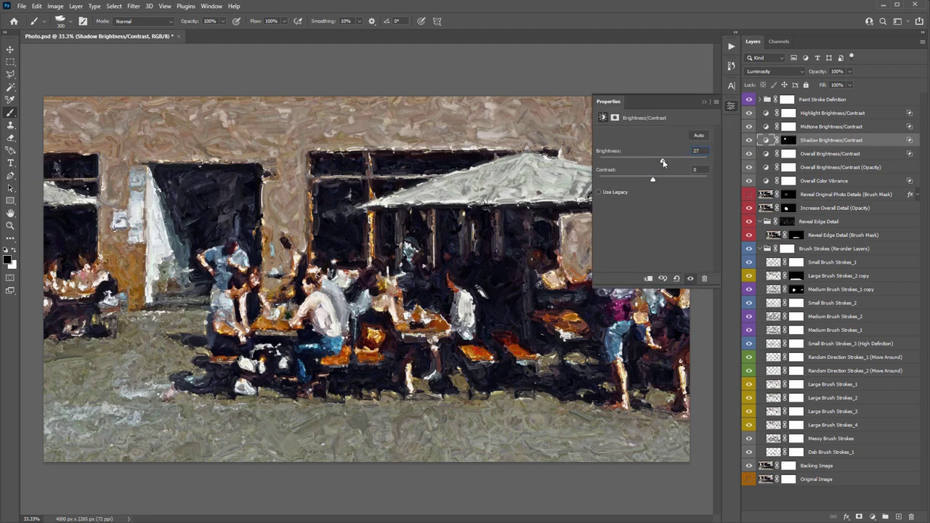
{"action": "left_click", "coordinate": [702, 101]}
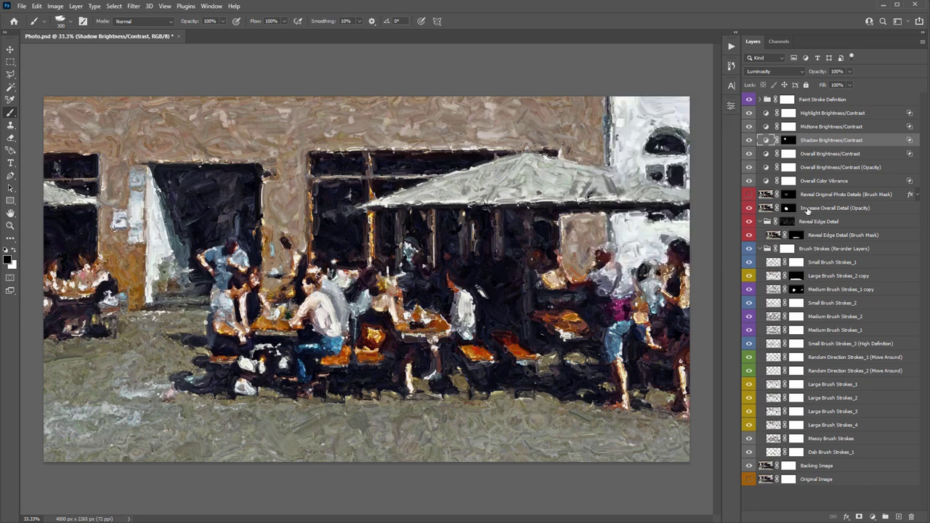
{"action": "left_click", "coordinate": [788, 140]}
{"action": "key", "text": "x"}
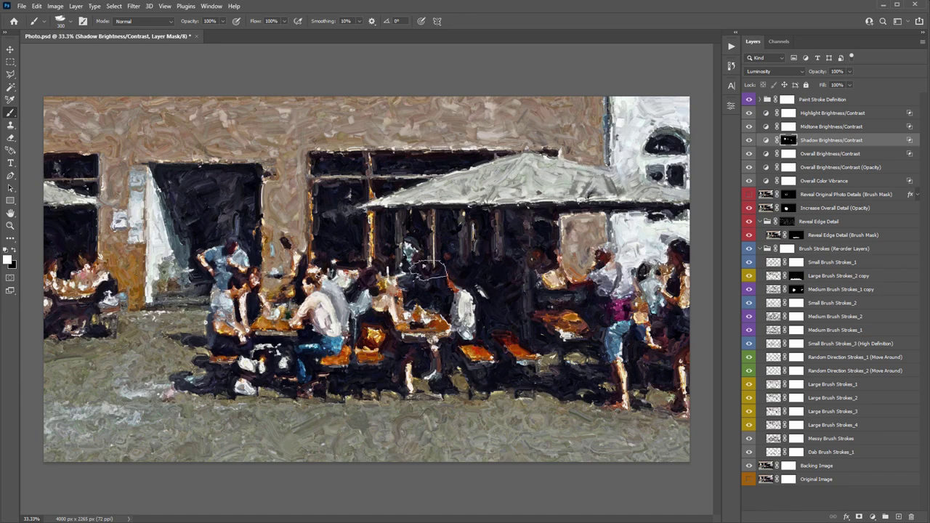
Step: Try the Overall Brightness/Contrast layer's contrast at -3 and return it to -50
{"action": "left_click", "coordinate": [843, 156]}
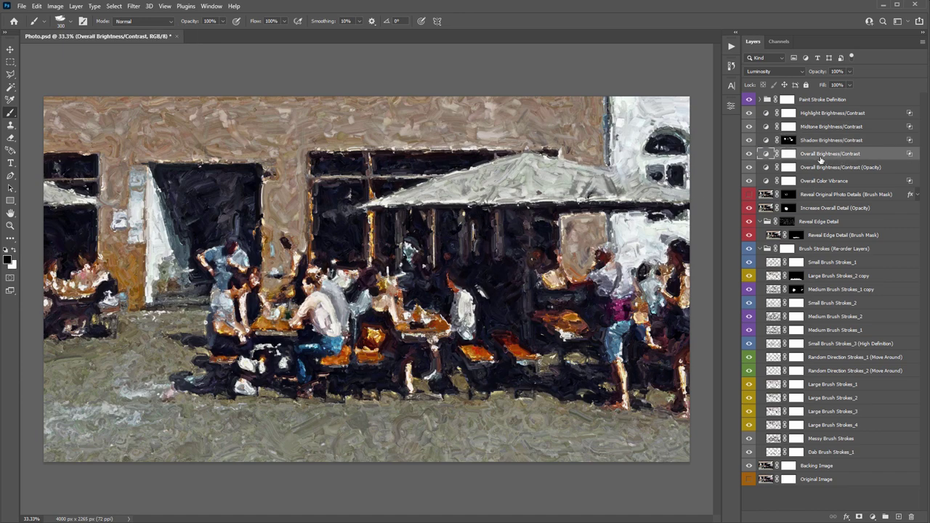
{"action": "double_click", "coordinate": [768, 155]}
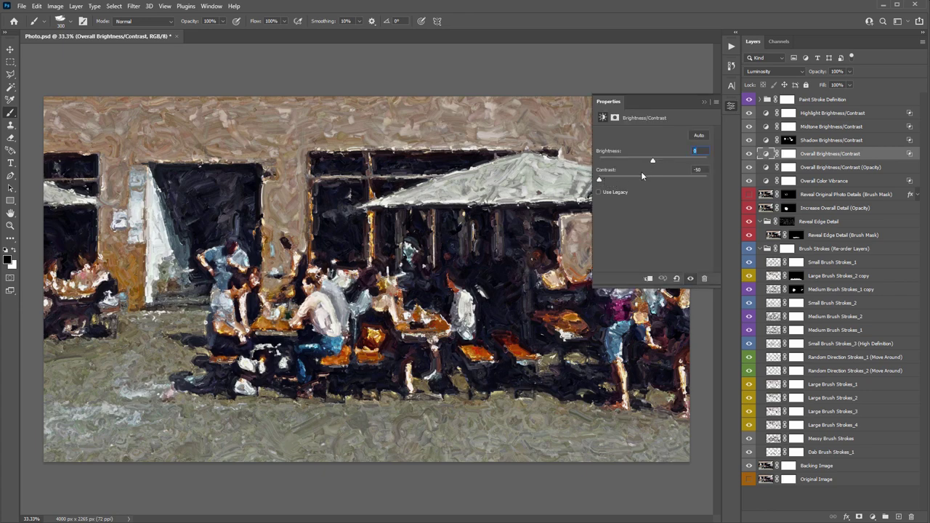
{"action": "left_click_drag", "start_coordinate": [601, 179], "coordinate": [634, 182]}
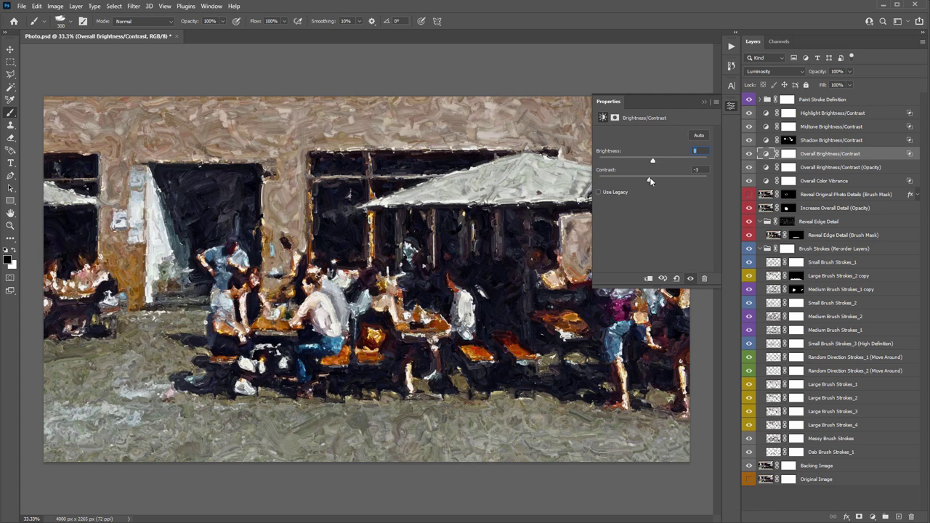
{"action": "left_click_drag", "start_coordinate": [650, 181], "coordinate": [578, 179]}
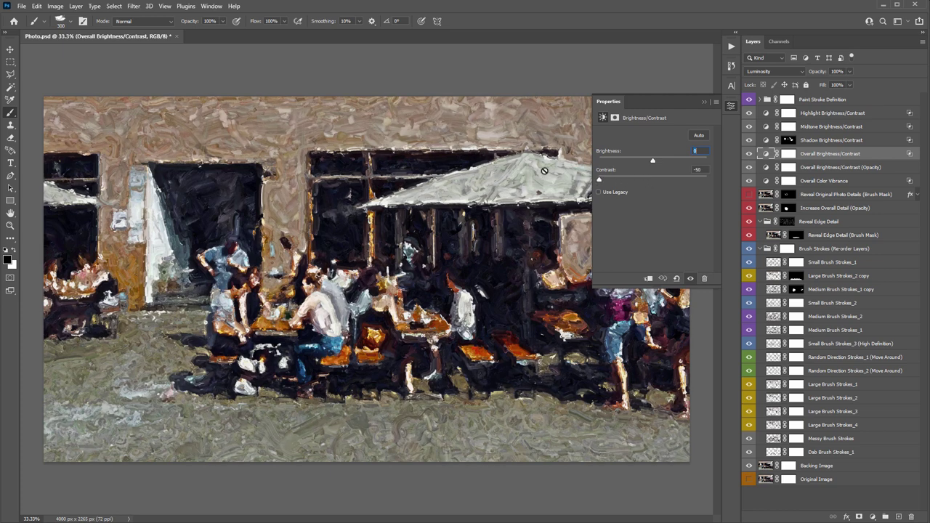
{"action": "left_click", "coordinate": [704, 102]}
Step: Adjust the opacity of the Overall Brightness/Contrast (Opacity) layer and select the Overall Color Vibrance layer
{"action": "left_click", "coordinate": [816, 169]}
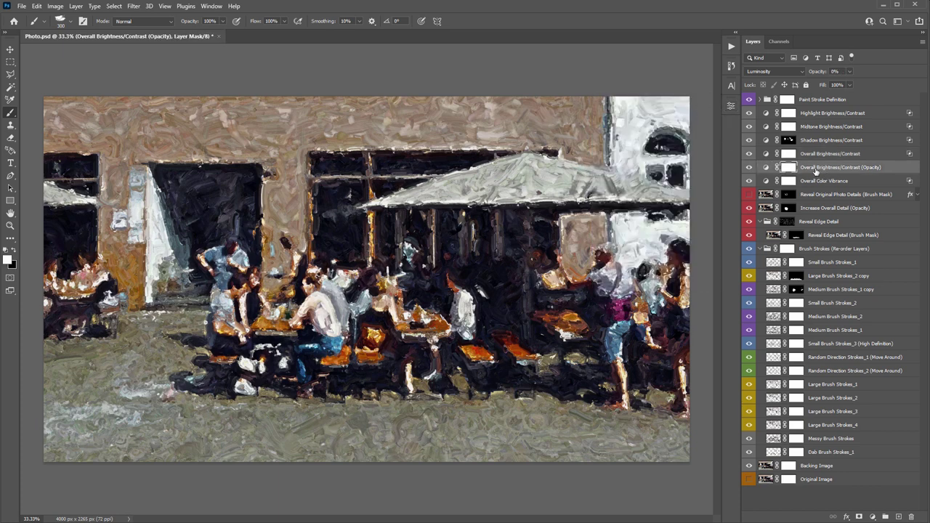
{"action": "key", "text": "ctrl+2"}
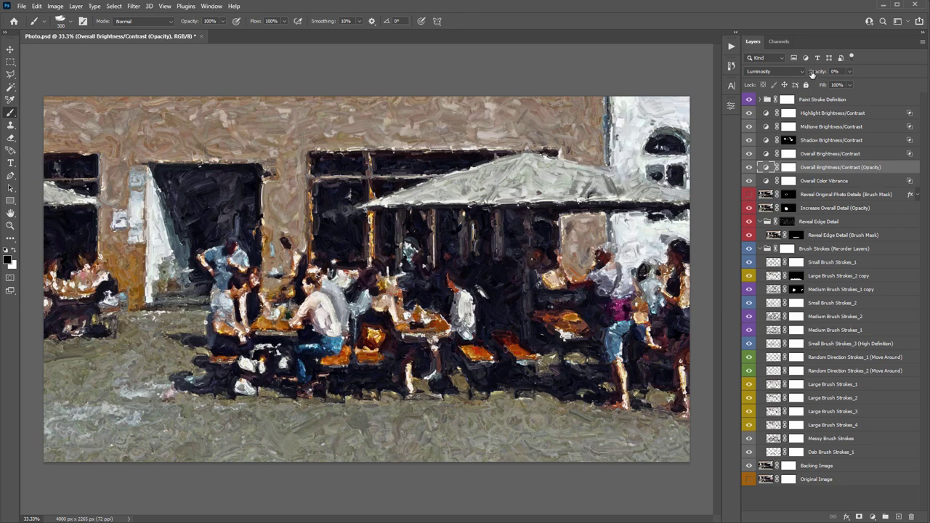
{"action": "left_click_drag", "start_coordinate": [814, 74], "coordinate": [324, 75]}
{"action": "left_click", "coordinate": [843, 182]}
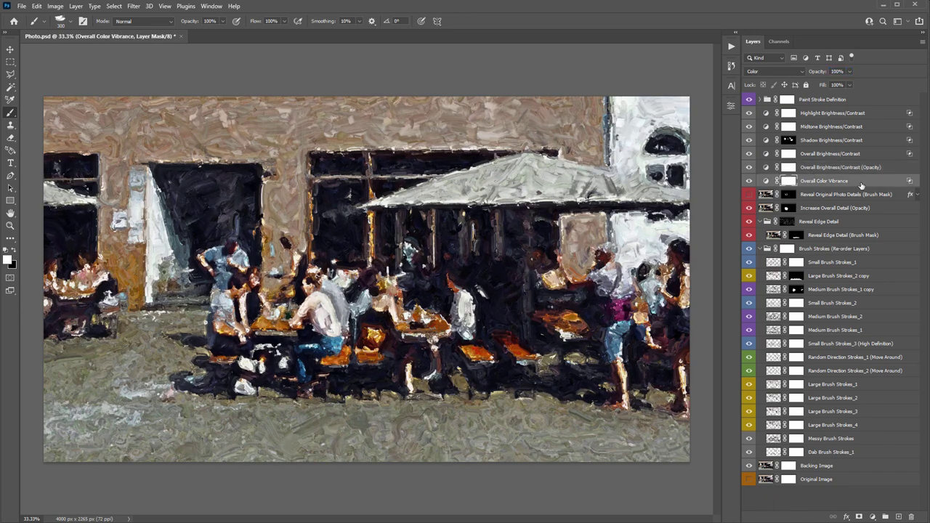
Step: Try different vibrance amounts in the settings of the Overall Color Vibrance adjustment layer
{"action": "double_click", "coordinate": [769, 181]}
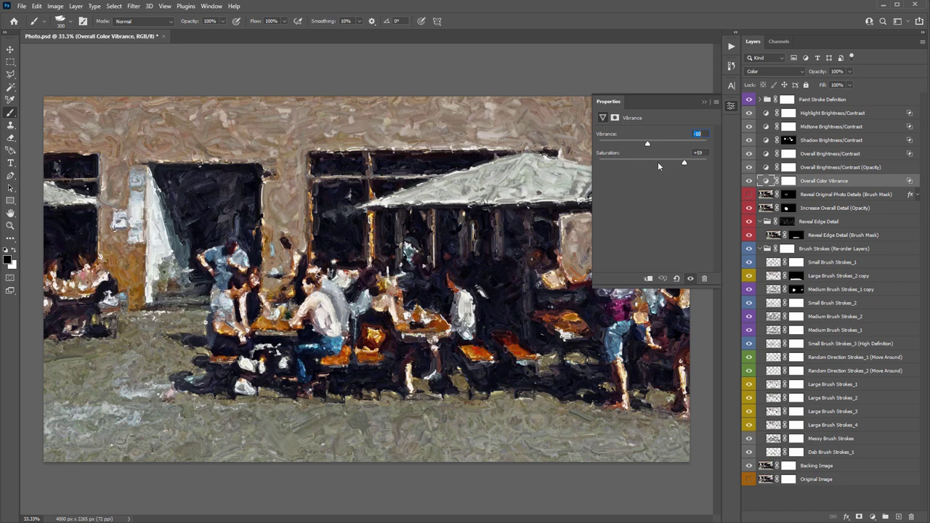
{"action": "left_click", "coordinate": [648, 163]}
{"action": "left_click_drag", "start_coordinate": [648, 143], "coordinate": [668, 147]}
{"action": "left_click_drag", "start_coordinate": [679, 146], "coordinate": [647, 148]}
{"action": "left_click", "coordinate": [702, 101]}
Step: Review the stack of brightness/contrast and color adjustment layers, including the settings of the Midtone Brightness/Contrast layer
{"action": "left_click", "coordinate": [838, 116], "text": "shift"}
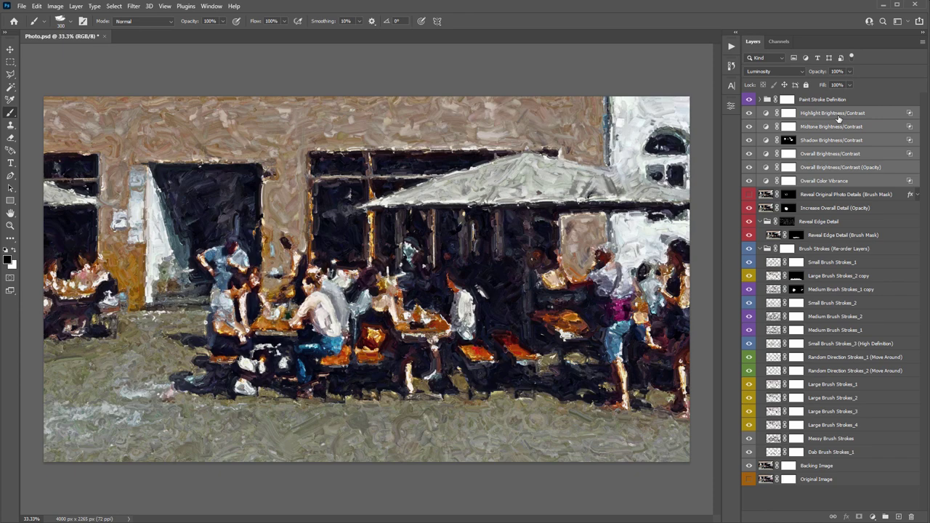
{"action": "left_click", "coordinate": [850, 146]}
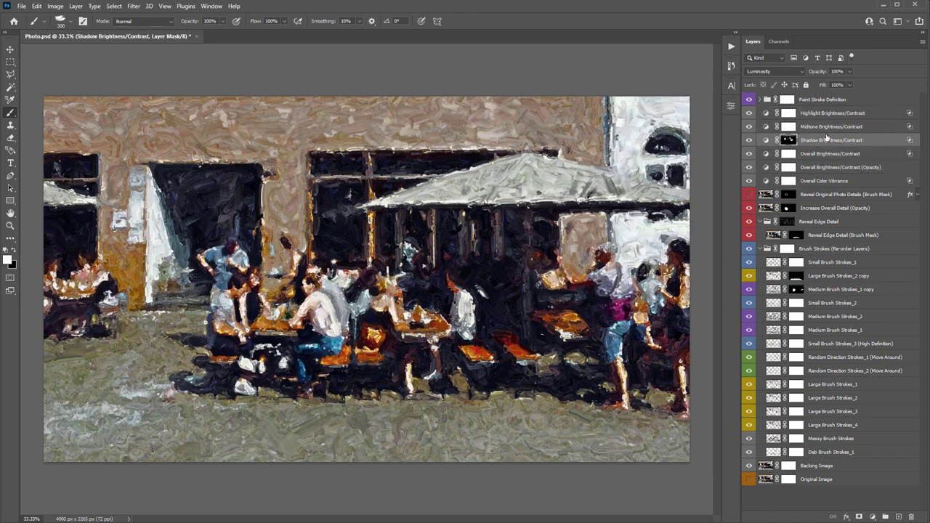
{"action": "left_click", "coordinate": [807, 131]}
{"action": "left_click", "coordinate": [762, 117]}
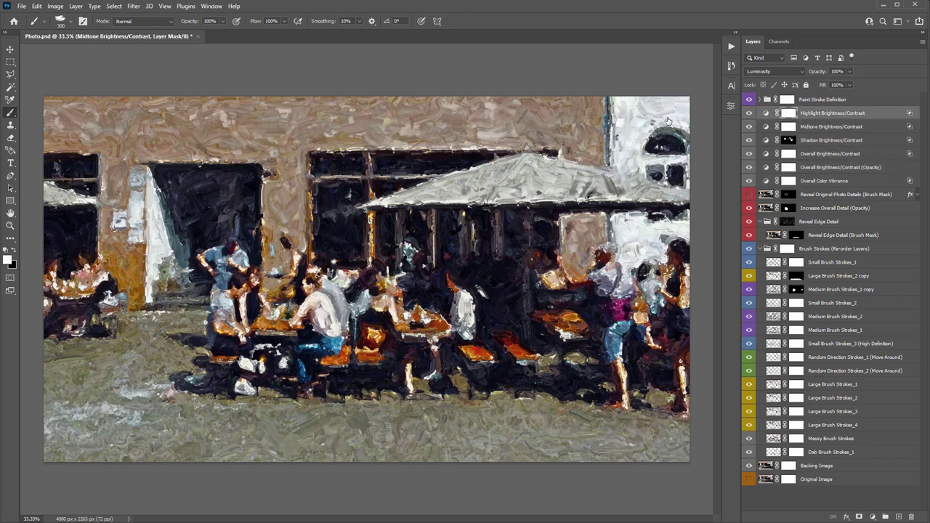
{"action": "double_click", "coordinate": [883, 126]}
{"action": "left_click", "coordinate": [833, 62]}
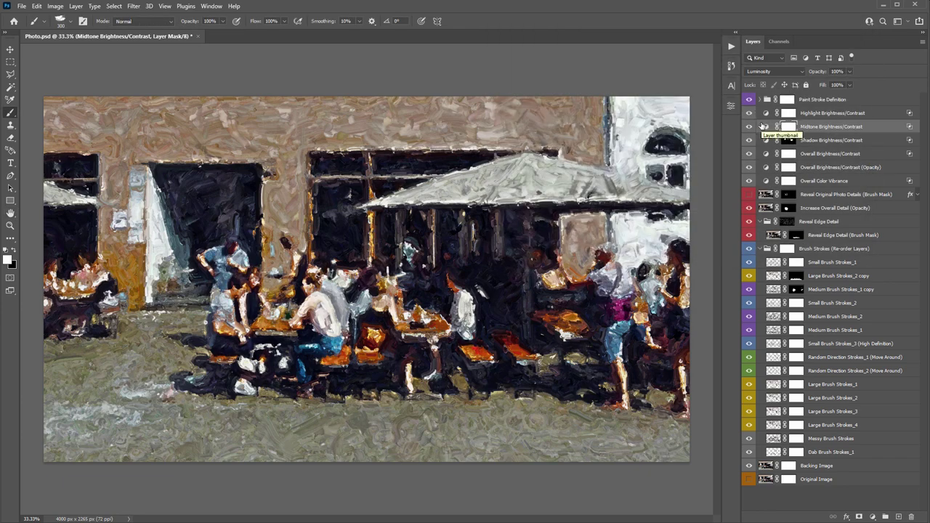
{"action": "double_click", "coordinate": [766, 127]}
{"action": "left_click", "coordinate": [702, 102]}
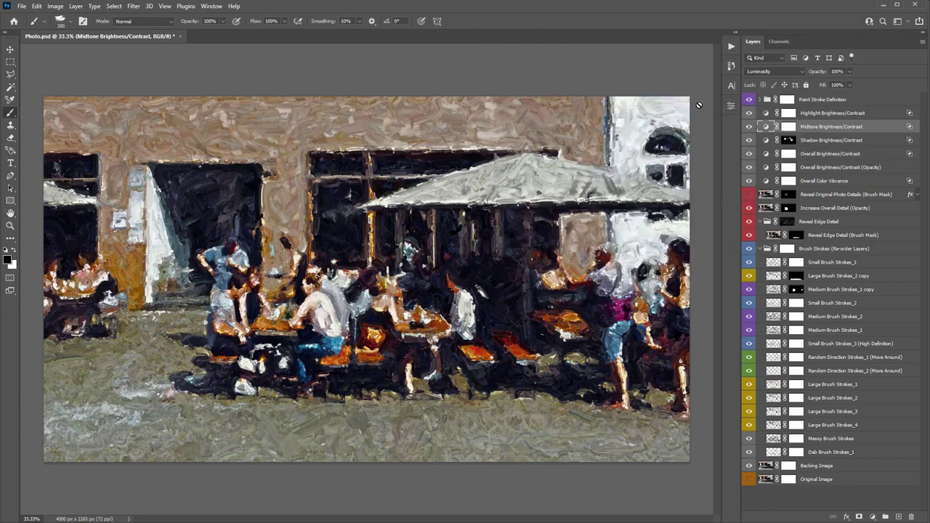
Step: Switch to the Move tool, run the "Created smoothed paint stroke result" action and dismiss its closing message
{"action": "key", "text": "v"}
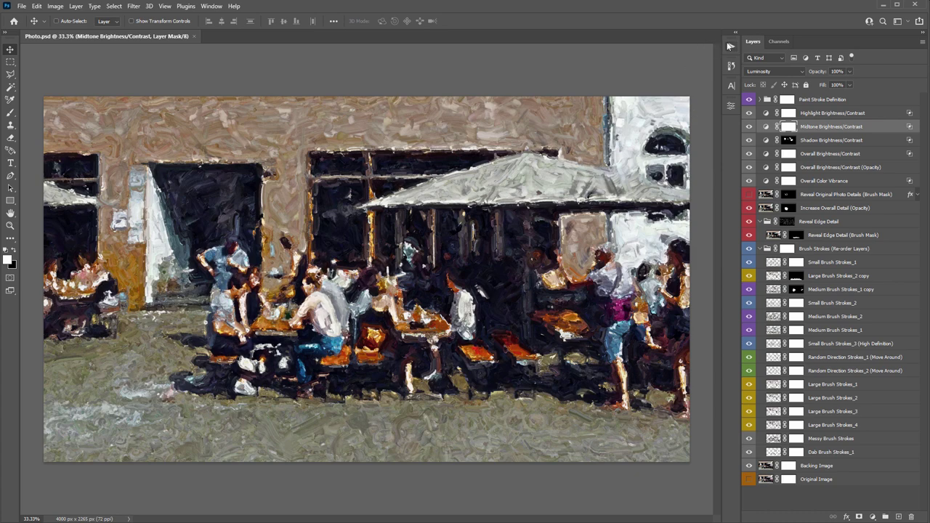
{"action": "left_click", "coordinate": [731, 47]}
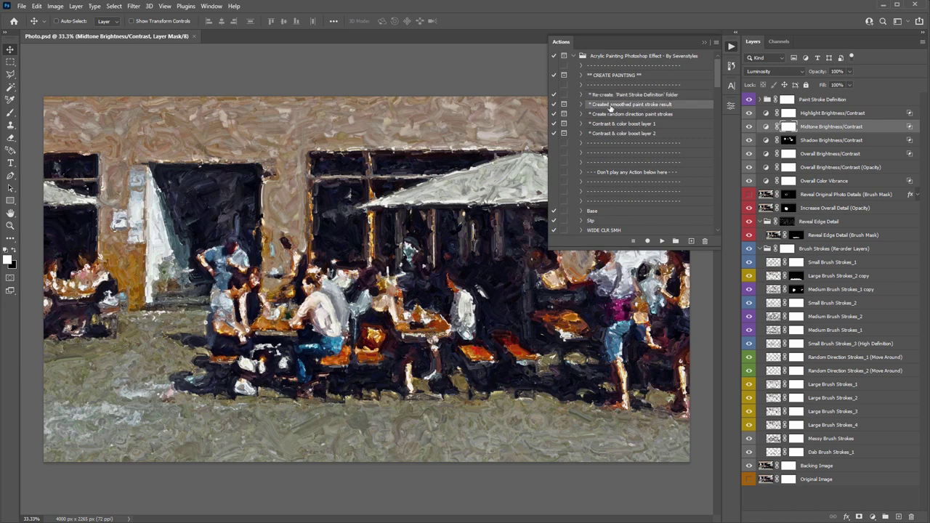
{"action": "left_click", "coordinate": [732, 47]}
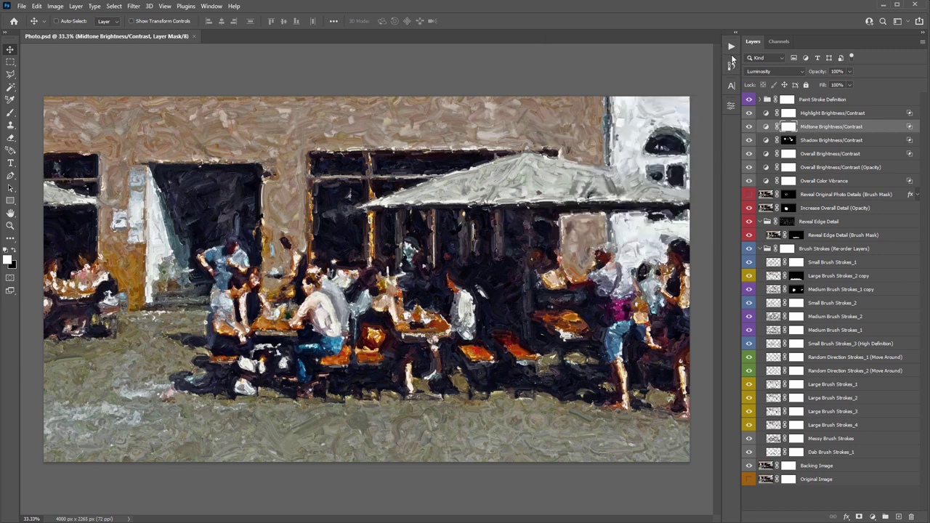
{"action": "left_click", "coordinate": [731, 48]}
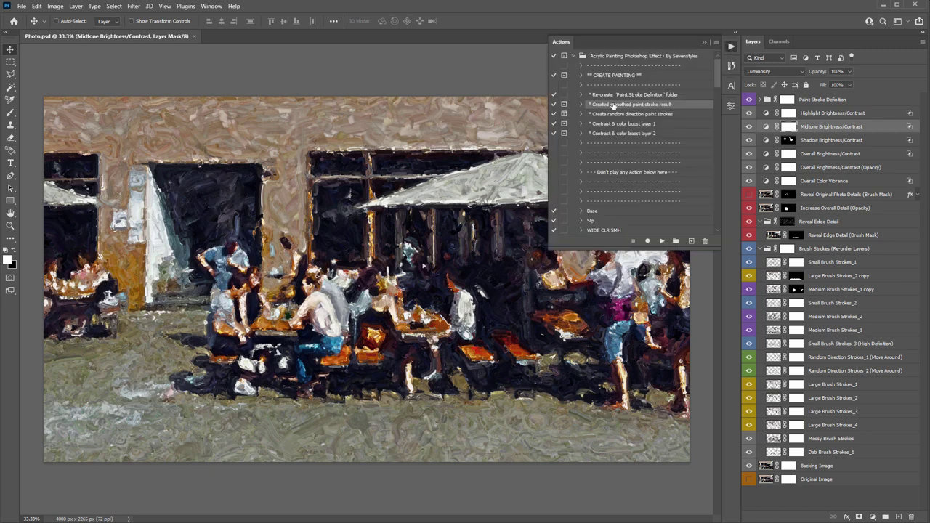
{"action": "left_click", "coordinate": [662, 241]}
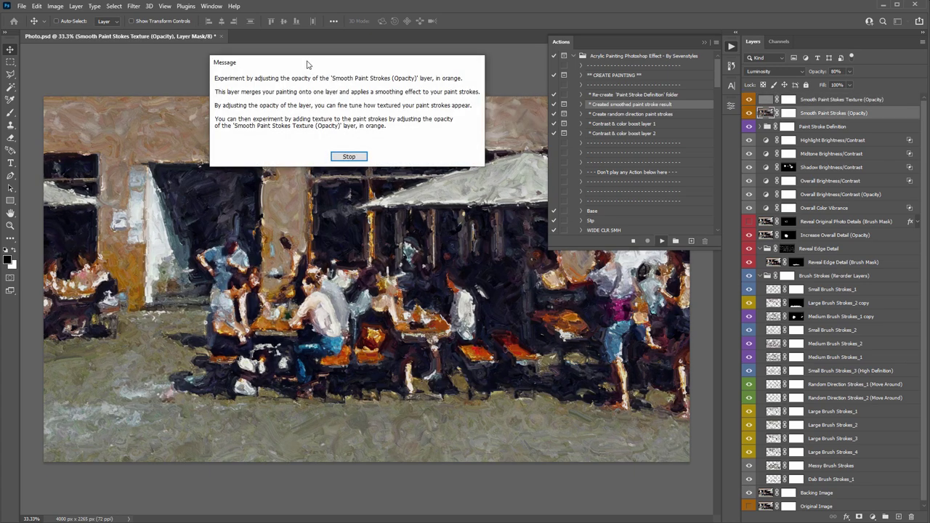
{"action": "left_click_drag", "start_coordinate": [309, 65], "coordinate": [324, 130]}
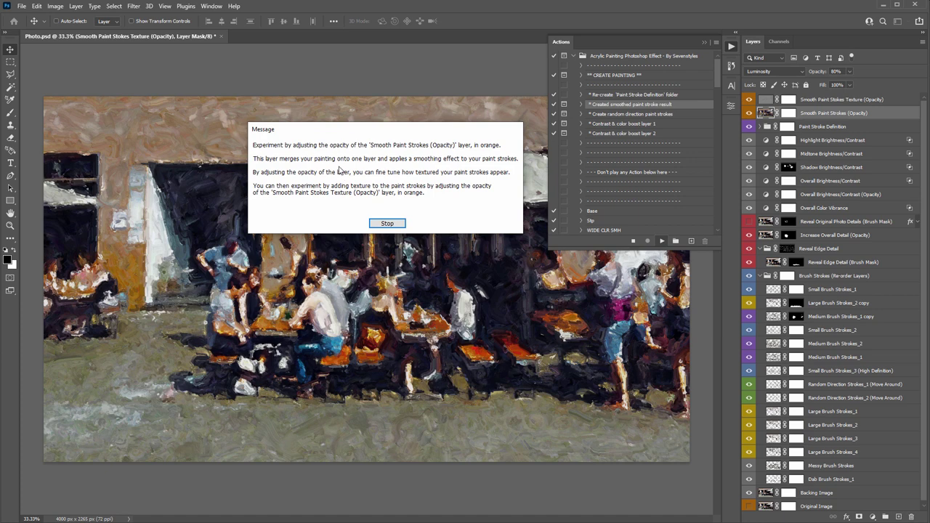
{"action": "left_click", "coordinate": [385, 224]}
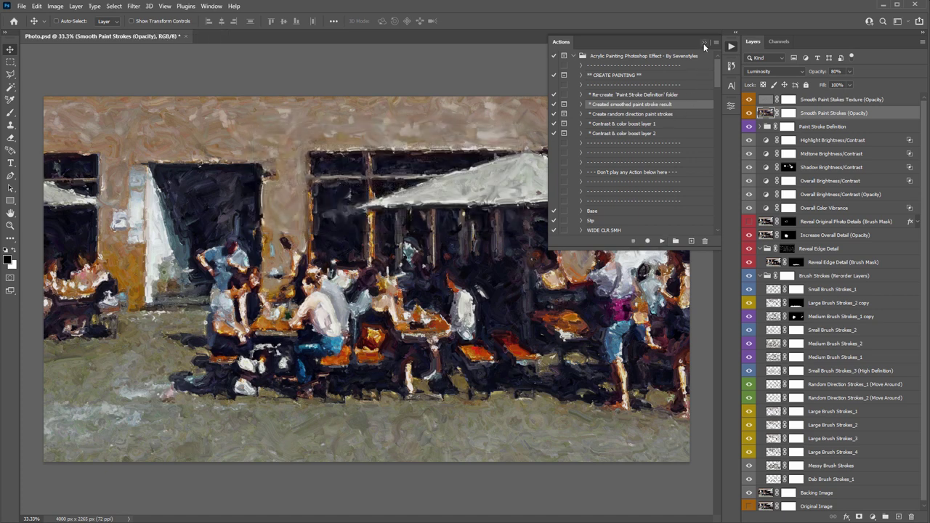
{"action": "left_click", "coordinate": [703, 43]}
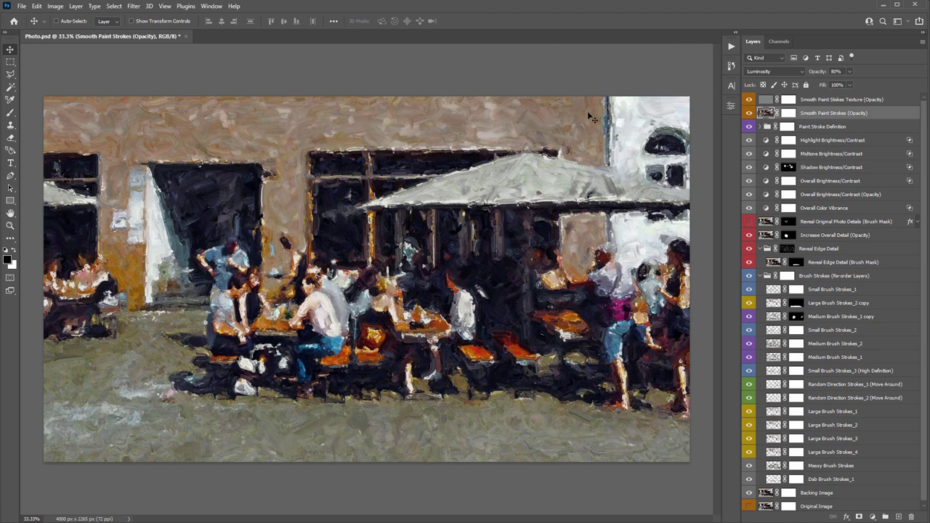
Step: Hide the Smooth Paint Stokes Texture (Opacity) layer and set the Smooth Paint Strokes (Opacity) layer's opacity to 70%
{"action": "left_click", "coordinate": [817, 102]}
{"action": "left_click", "coordinate": [819, 113], "text": "shift"}
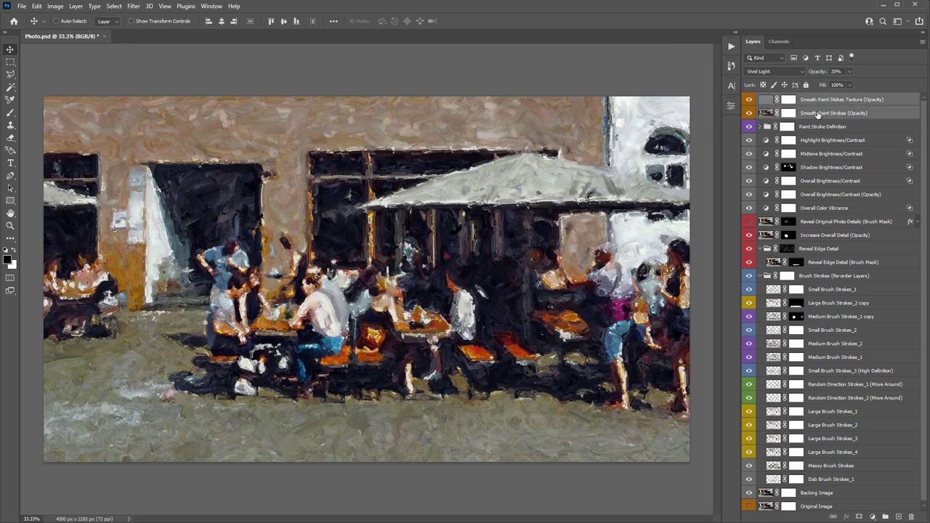
{"action": "left_click", "coordinate": [813, 113]}
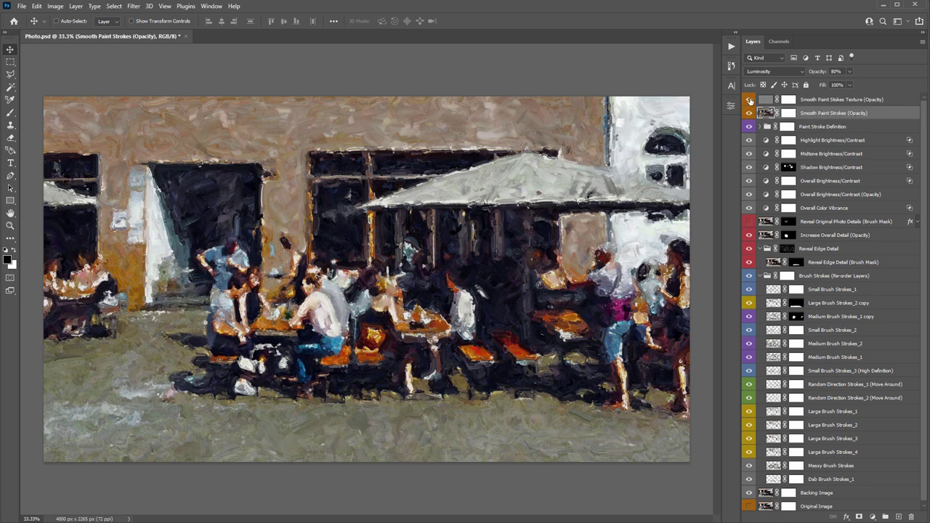
{"action": "left_click", "coordinate": [749, 100]}
{"action": "left_click_drag", "start_coordinate": [817, 71], "coordinate": [268, 72]}
{"action": "mouse_move", "coordinate": [277, 58]}
{"action": "left_mouse_down"}
{"action": "mouse_move", "coordinate": [212, 58]}
{"action": "mouse_move", "coordinate": [473, 68]}
{"action": "mouse_move", "coordinate": [208, 70]}
{"action": "mouse_move", "coordinate": [243, 77]}
{"action": "mouse_move", "coordinate": [706, 63]}
{"action": "left_mouse_up"}
{"action": "left_click", "coordinate": [731, 45]}
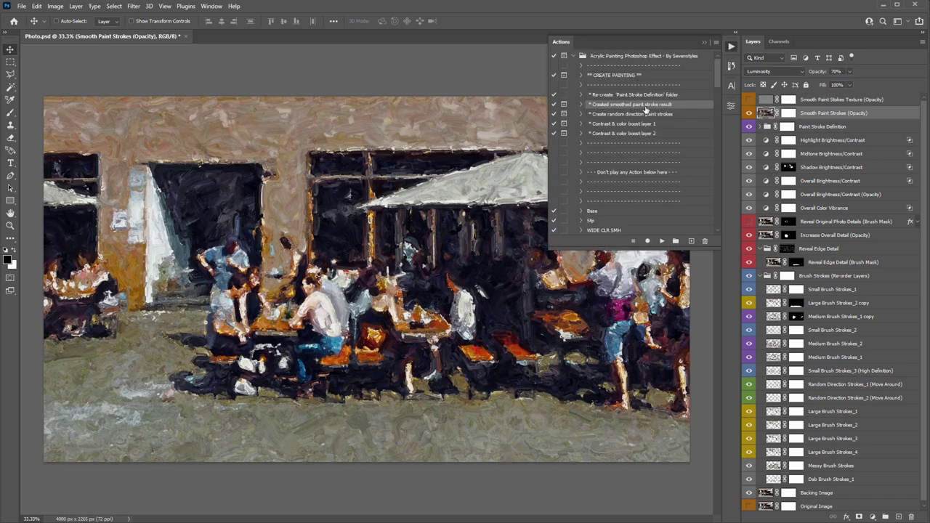
{"action": "left_click", "coordinate": [704, 43]}
Step: Raise the Smooth Paint Strokes (Opacity) layer's opacity to 100% and compare the painting with the layer hidden and shown
{"action": "left_click", "coordinate": [749, 113]}
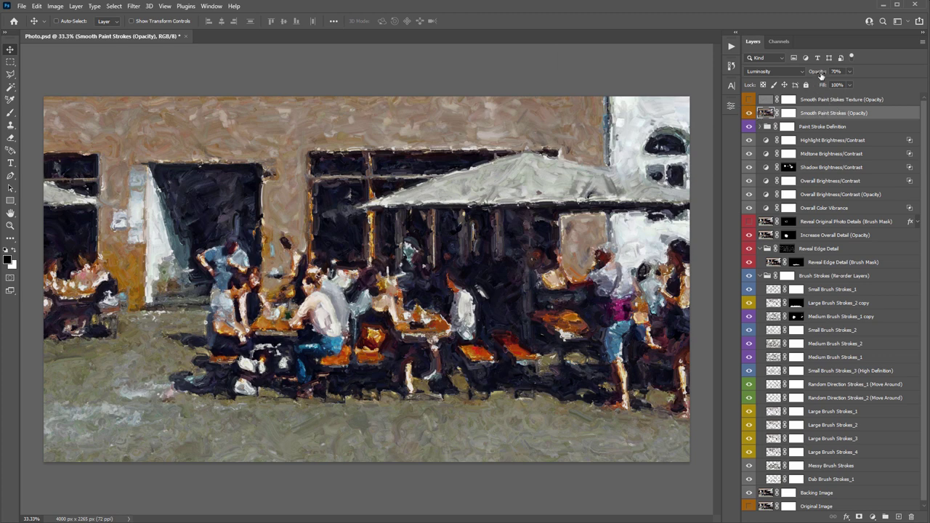
{"action": "left_click_drag", "start_coordinate": [819, 71], "coordinate": [567, 87]}
{"action": "left_click_drag", "start_coordinate": [812, 73], "coordinate": [878, 75]}
{"action": "mouse_move", "coordinate": [531, 161]}
{"action": "left_mouse_down"}
{"action": "mouse_move", "coordinate": [534, 115]}
{"action": "mouse_move", "coordinate": [534, 157]}
{"action": "left_mouse_up"}
{"action": "left_click", "coordinate": [748, 113]}
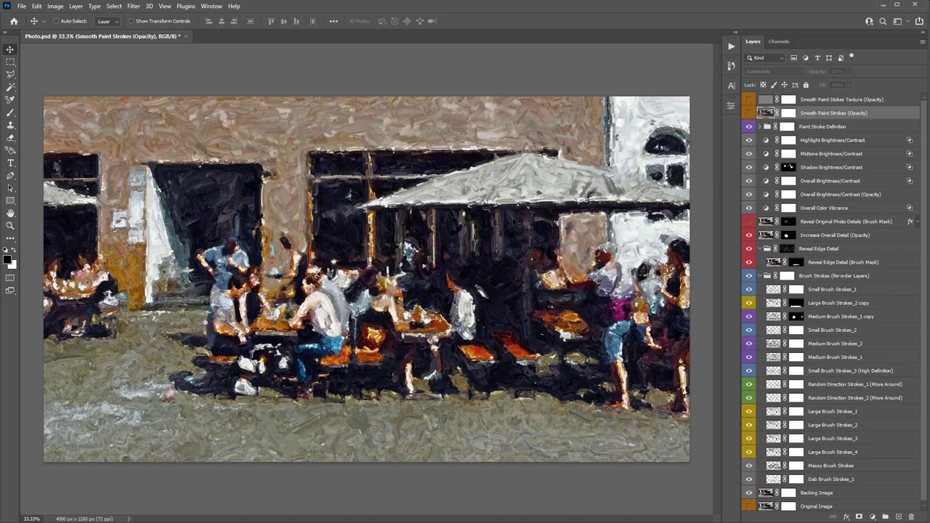
{"action": "left_click", "coordinate": [749, 113]}
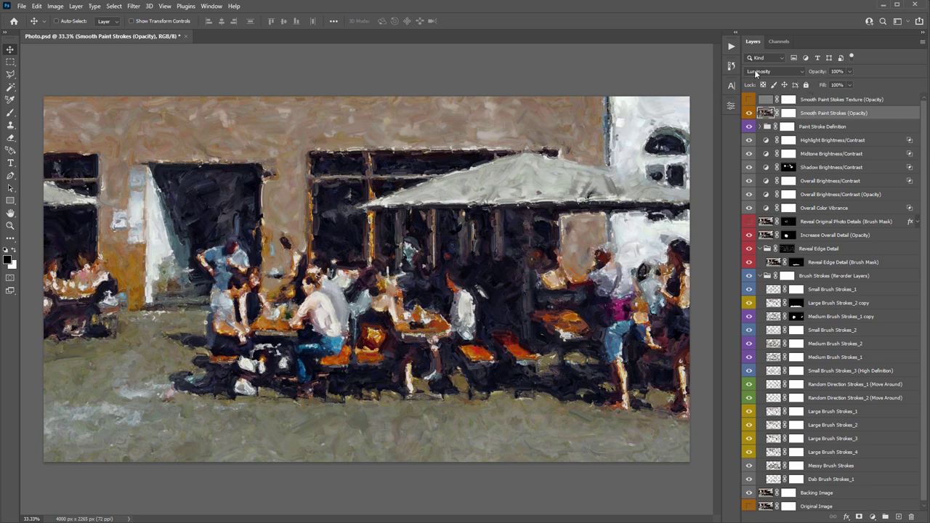
Step: Try shifting the Smooth Paint Strokes (Opacity) layer and the Medium Brush Strokes_1 layer on the canvas, undoing each move
{"action": "mouse_move", "coordinate": [528, 172]}
{"action": "left_mouse_down"}
{"action": "mouse_move", "coordinate": [531, 155]}
{"action": "mouse_move", "coordinate": [520, 159]}
{"action": "left_mouse_up"}
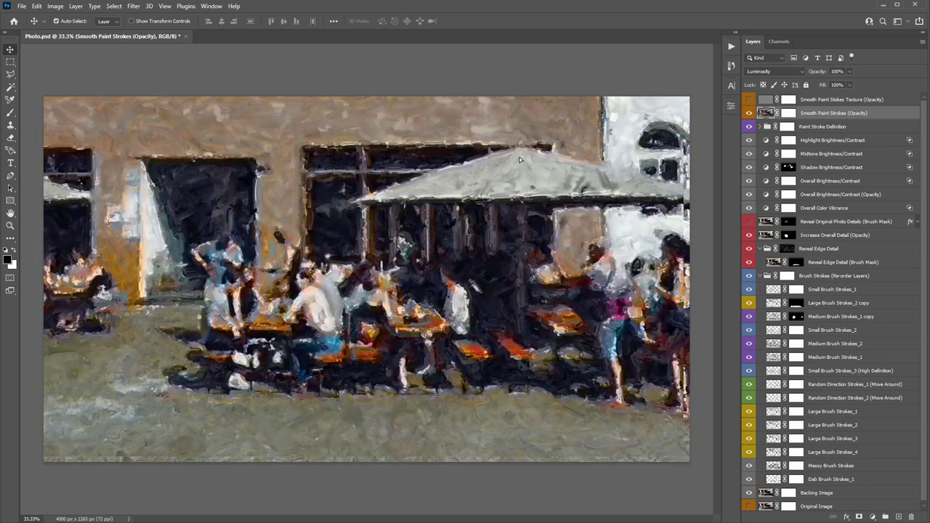
{"action": "left_click", "coordinate": [831, 357]}
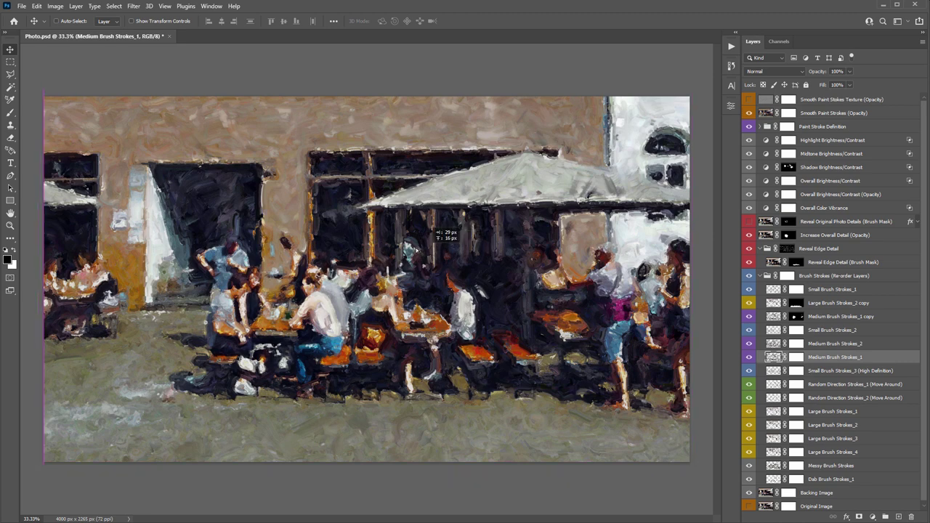
{"action": "key", "text": "ctrl"}
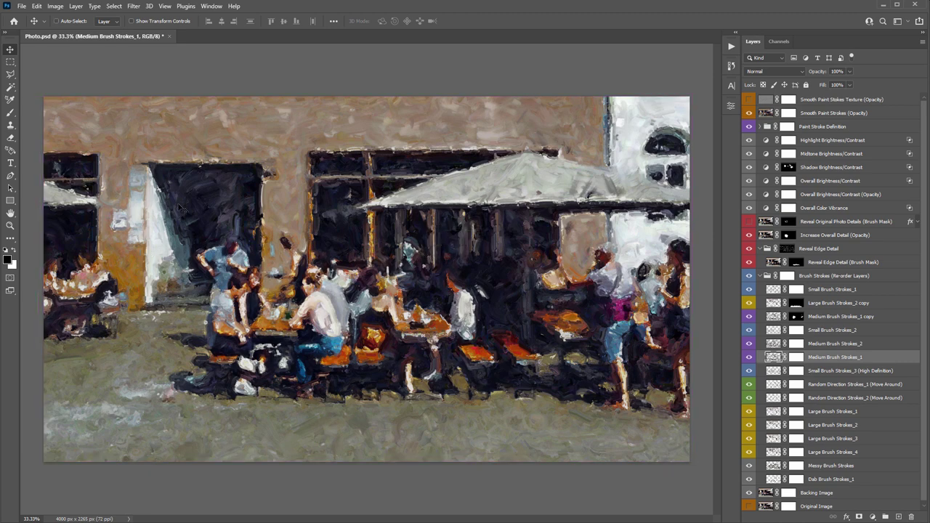
Step: Set the Smooth Paint Strokes (Opacity) layer's opacity to 90% and inspect the strokes around the doorway up close
{"action": "left_click", "coordinate": [813, 113]}
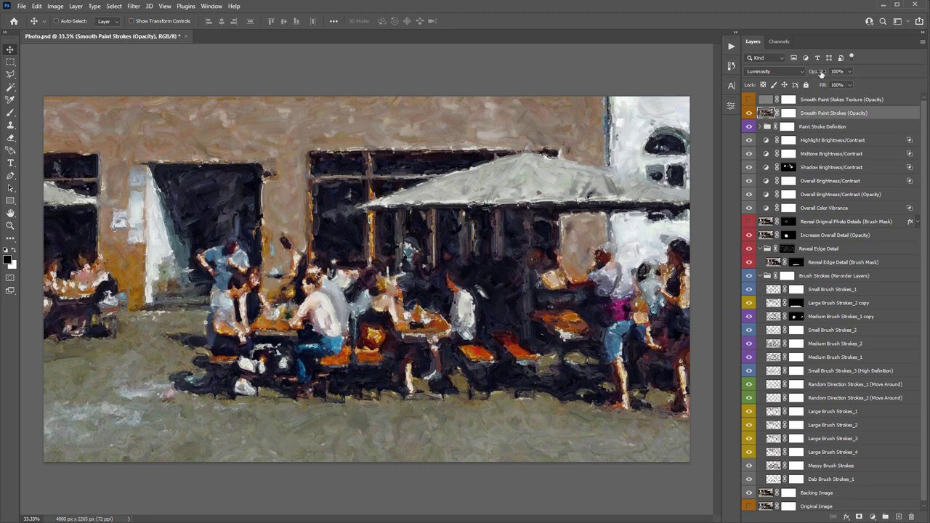
{"action": "left_click_drag", "start_coordinate": [821, 72], "coordinate": [812, 72]}
{"action": "left_click", "coordinate": [823, 99]}
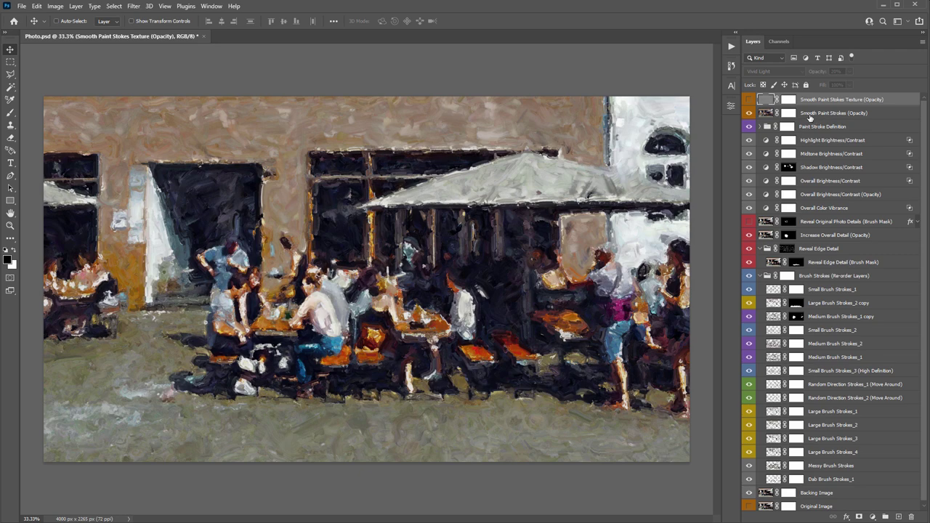
{"action": "key", "text": "z"}
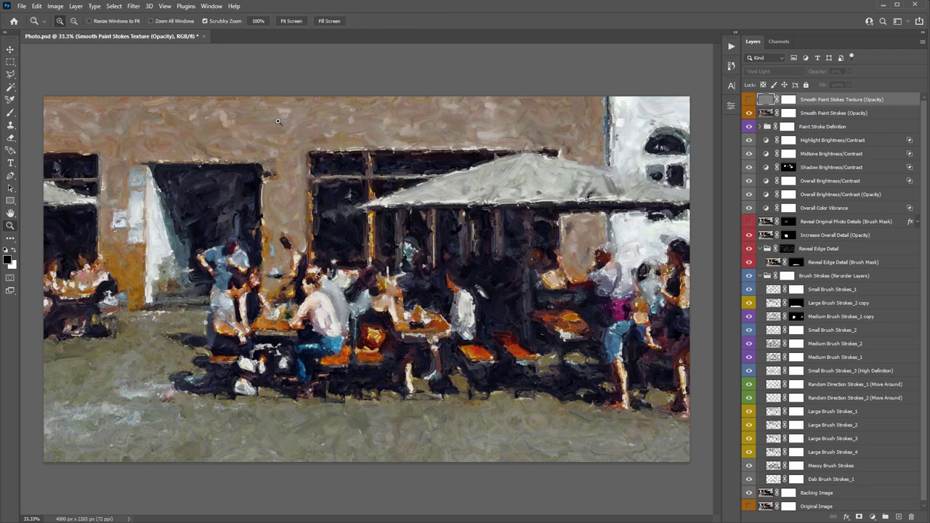
{"action": "left_click_drag", "start_coordinate": [278, 121], "coordinate": [434, 119]}
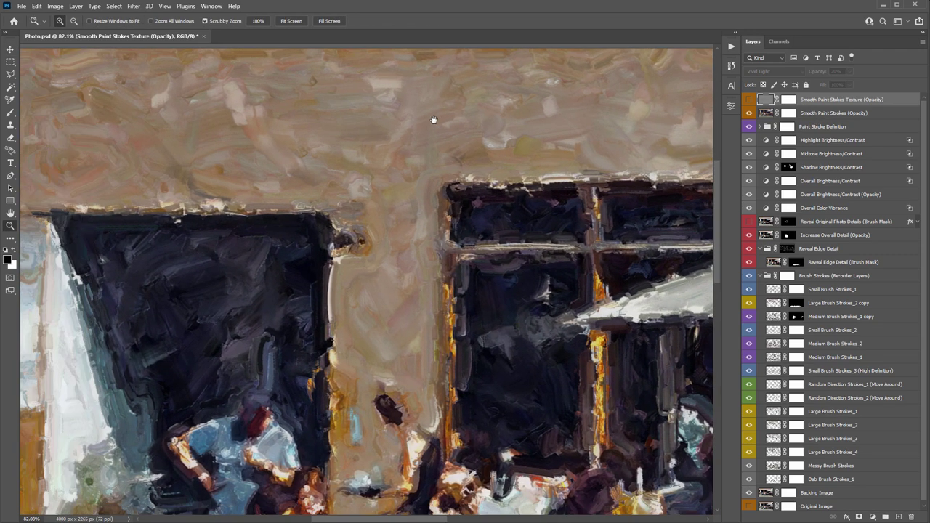
{"action": "left_click", "coordinate": [821, 113]}
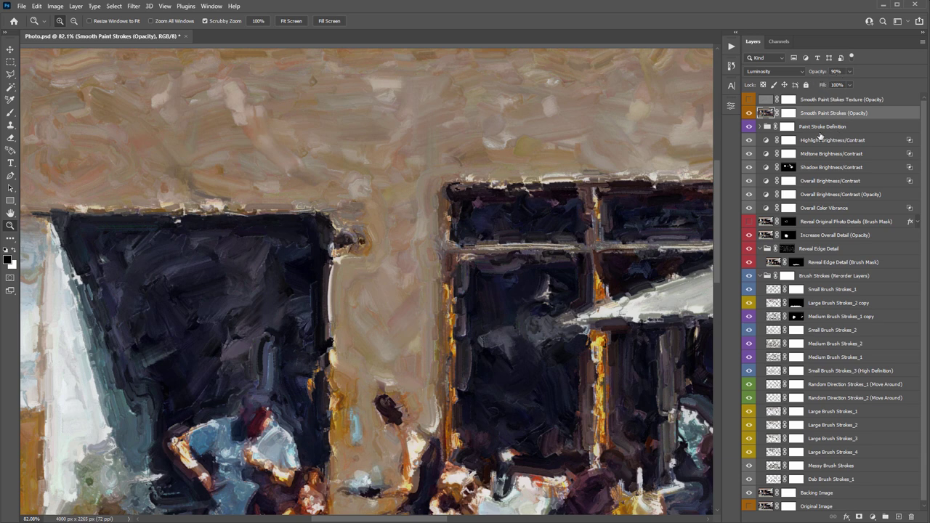
Step: Show the Smooth Paint Stokes Texture (Opacity) layer, try its opacity at 54% and 31%, and set it back to 20%
{"action": "left_click", "coordinate": [749, 100]}
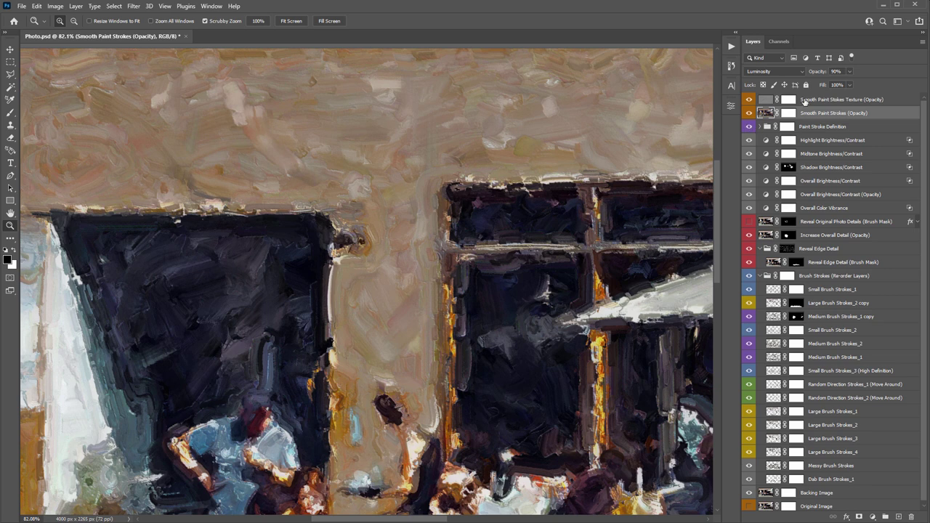
{"action": "left_click", "coordinate": [805, 100]}
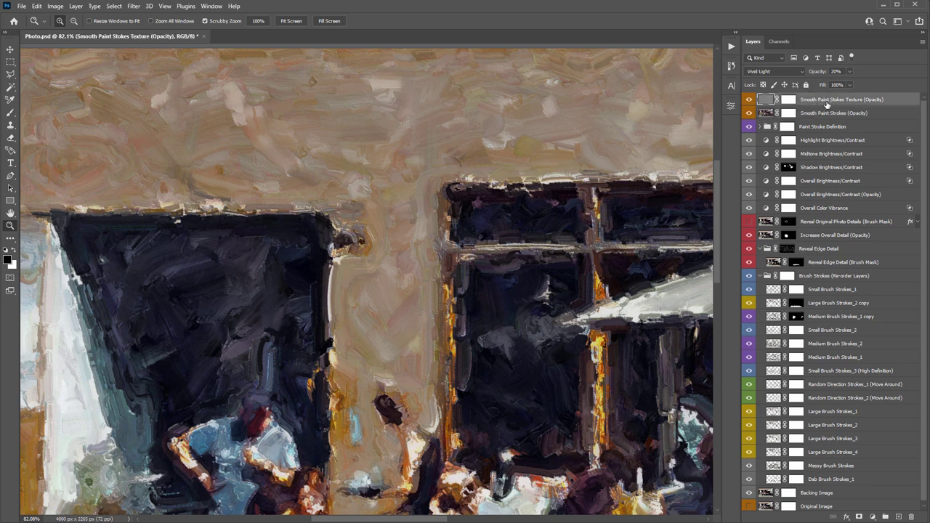
{"action": "left_click_drag", "start_coordinate": [809, 73], "coordinate": [826, 72]}
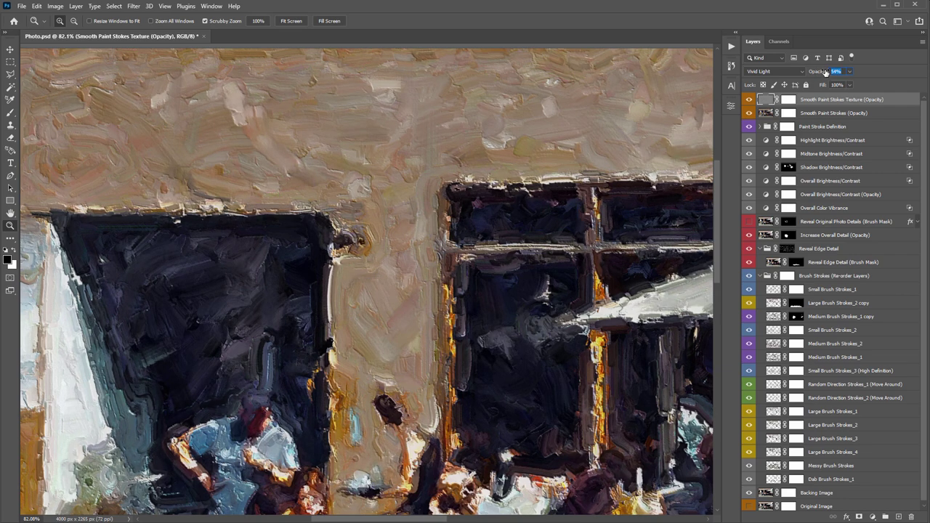
{"action": "left_click_drag", "start_coordinate": [823, 72], "coordinate": [389, 93]}
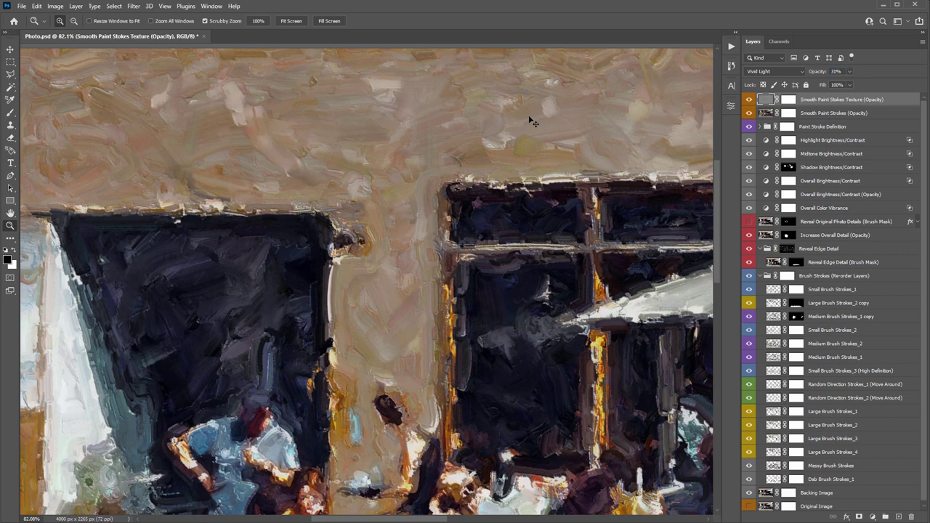
{"action": "key", "text": "v"}
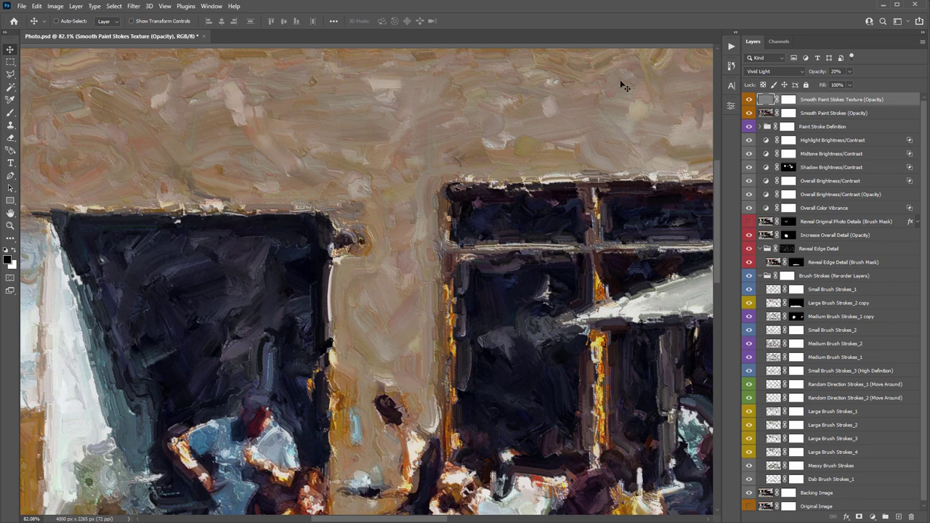
{"action": "key", "text": "ctrl"}
{"action": "key", "text": "ctrl+0"}
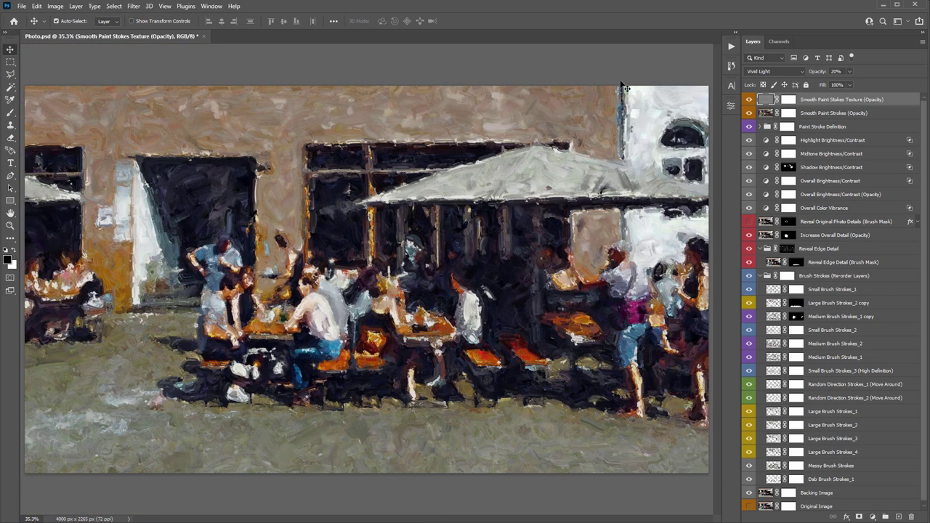
{"action": "key", "text": "ctrl+minus"}
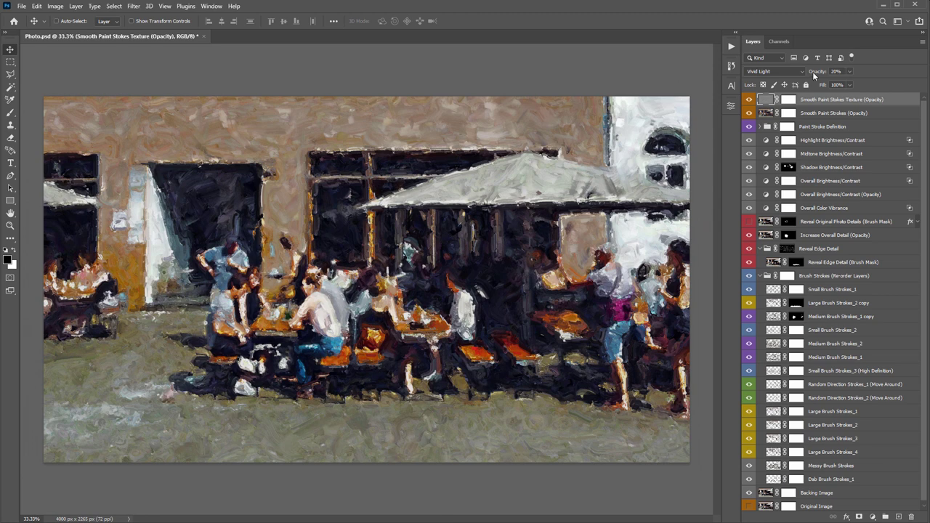
Step: Try raising the opacity of the Smooth Paint Stokes Texture (Opacity) layer and lower it again
{"action": "left_click", "coordinate": [812, 71]}
{"action": "left_click_drag", "start_coordinate": [814, 73], "coordinate": [824, 74]}
{"action": "left_click_drag", "start_coordinate": [823, 72], "coordinate": [816, 73]}
Step: Try a copy of the Medium Brush Strokes_2 layer at the top of the layer stack and undo it
{"action": "left_click", "coordinate": [829, 357]}
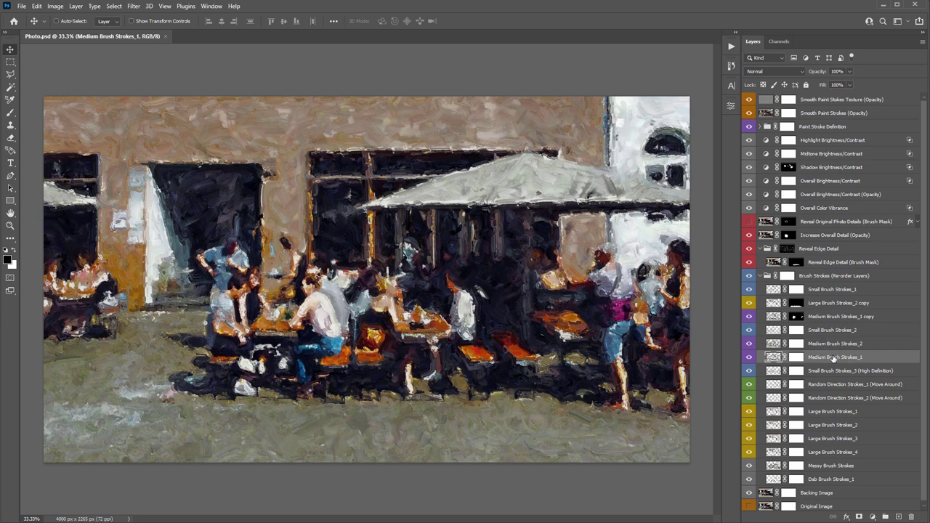
{"action": "left_click", "coordinate": [834, 346]}
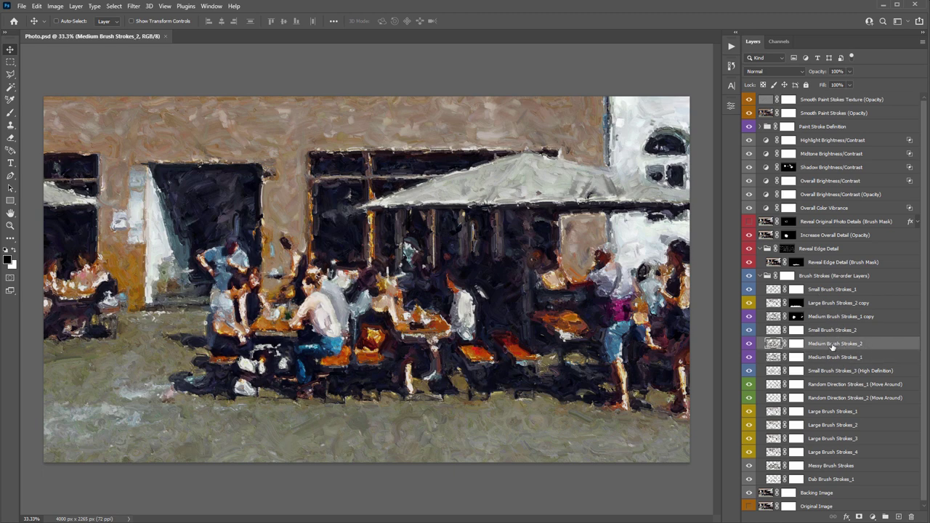
{"action": "left_click_drag", "start_coordinate": [831, 346], "coordinate": [822, 101]}
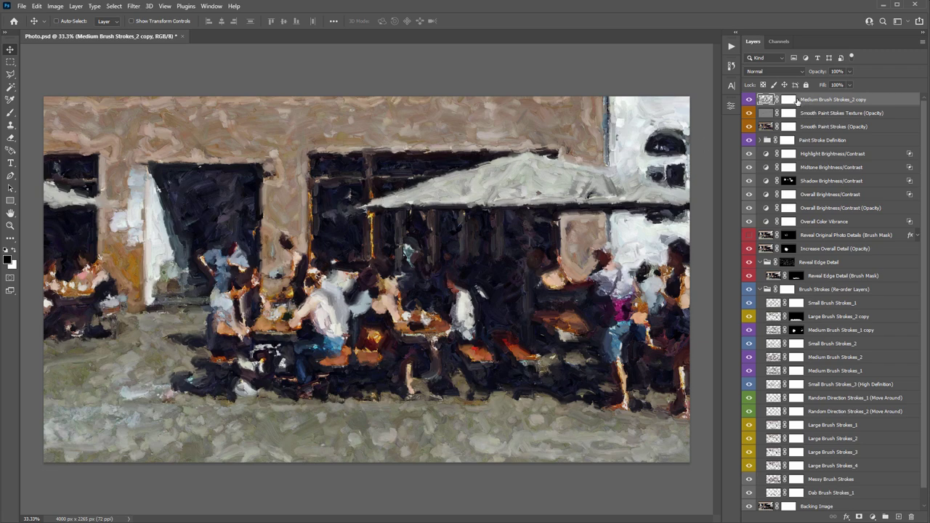
{"action": "key", "text": "ctrl+z"}
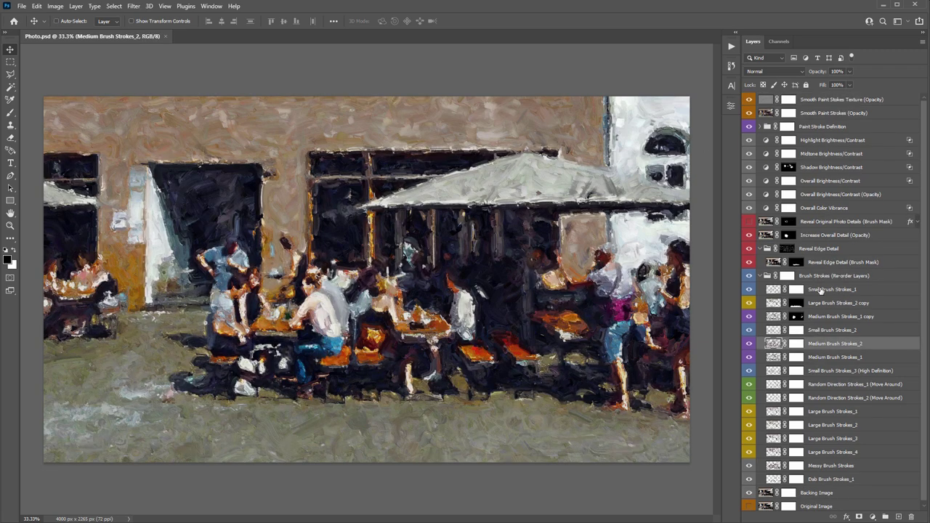
Step: Try copies of the Small Brush Strokes_2 and Large Brush Strokes_1 layers at the top of the stack, removing each one
{"action": "left_click", "coordinate": [834, 331]}
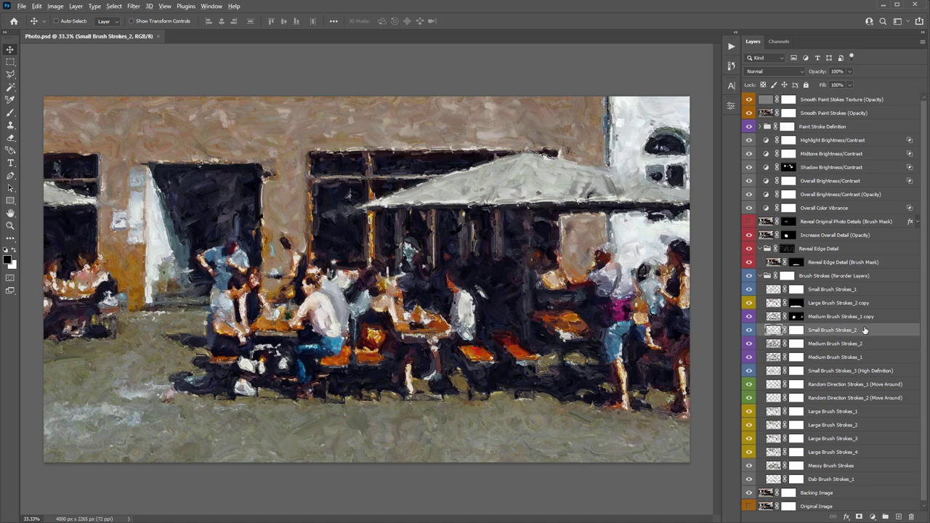
{"action": "left_click_drag", "start_coordinate": [836, 332], "coordinate": [826, 98]}
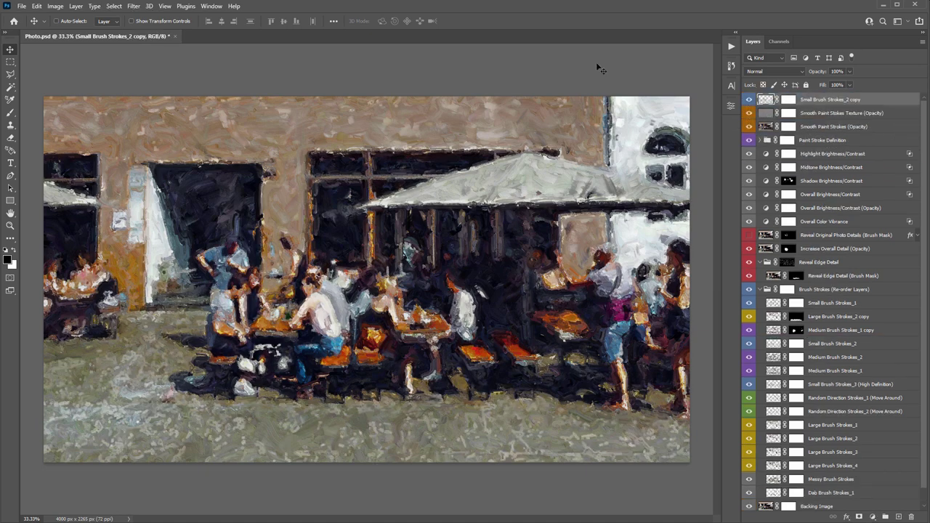
{"action": "key", "text": "Delete"}
{"action": "mouse_move", "coordinate": [833, 411]}
{"action": "left_mouse_down"}
{"action": "mouse_move", "coordinate": [826, 414]}
{"action": "mouse_move", "coordinate": [798, 100]}
{"action": "left_mouse_up"}
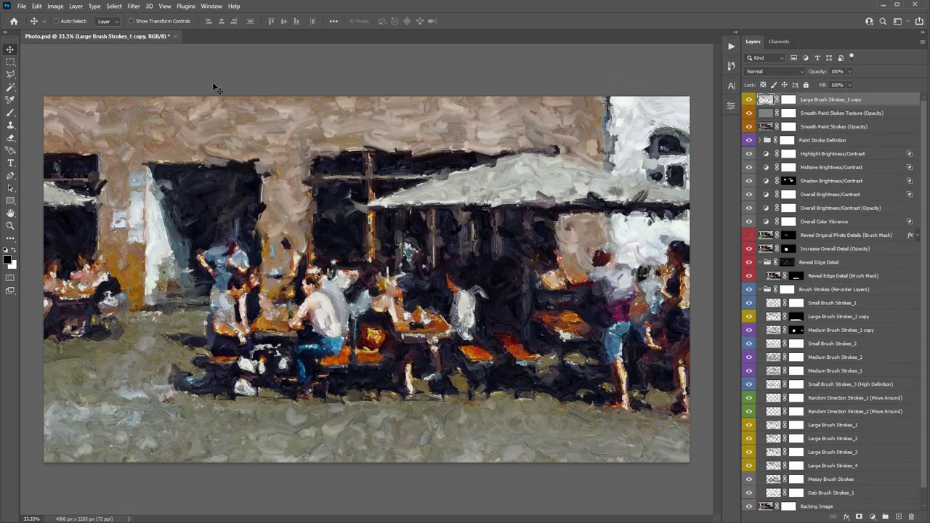
{"action": "key", "text": "ctrl+z"}
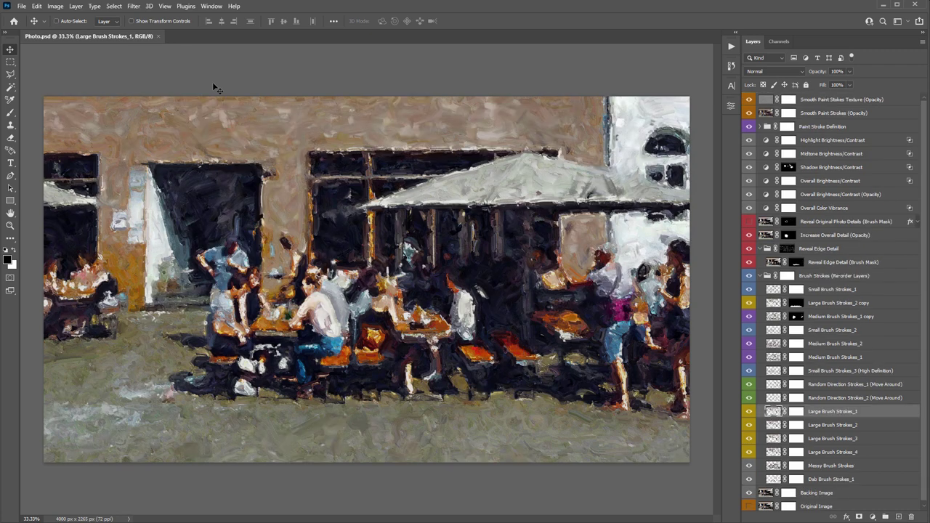
Step: Select the Create random direction paint strokes action in the Acrylic Painting action set
{"action": "left_click", "coordinate": [731, 46]}
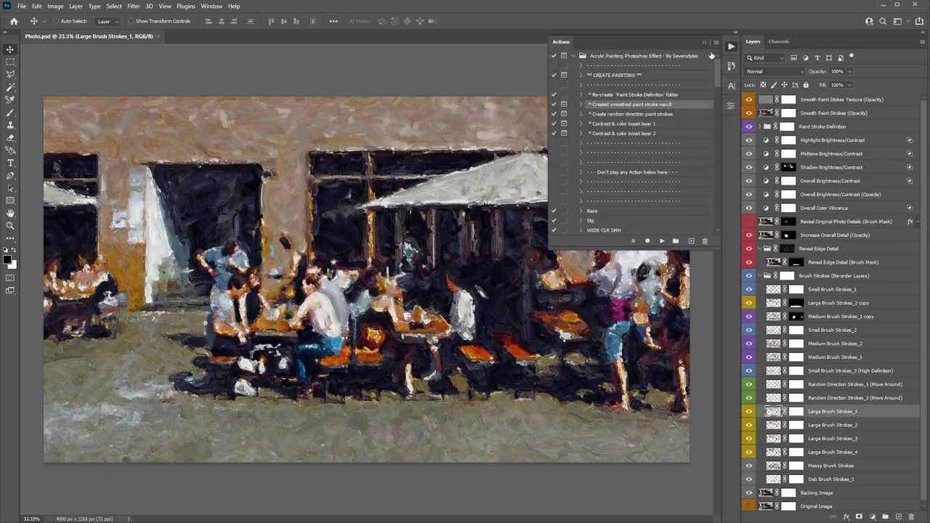
{"action": "left_click", "coordinate": [623, 115]}
{"action": "left_click", "coordinate": [639, 135], "text": "shift"}
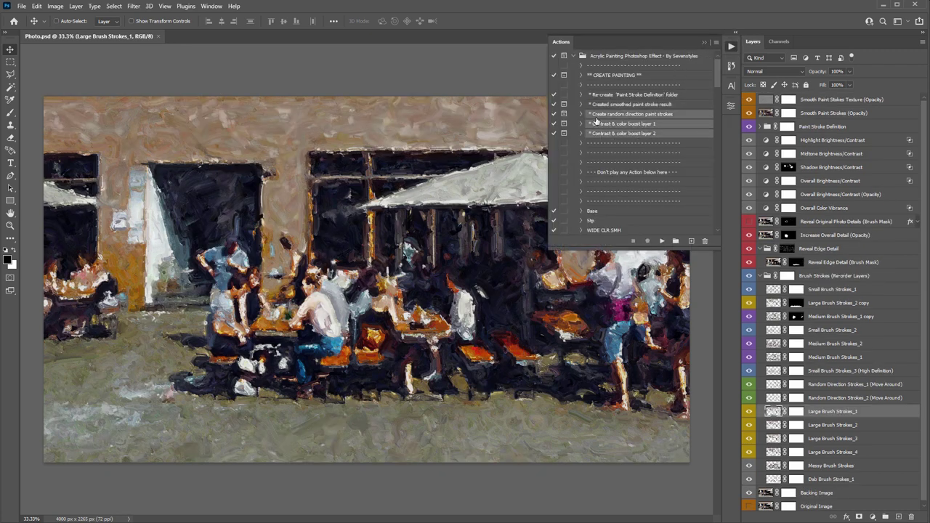
{"action": "left_click", "coordinate": [596, 116]}
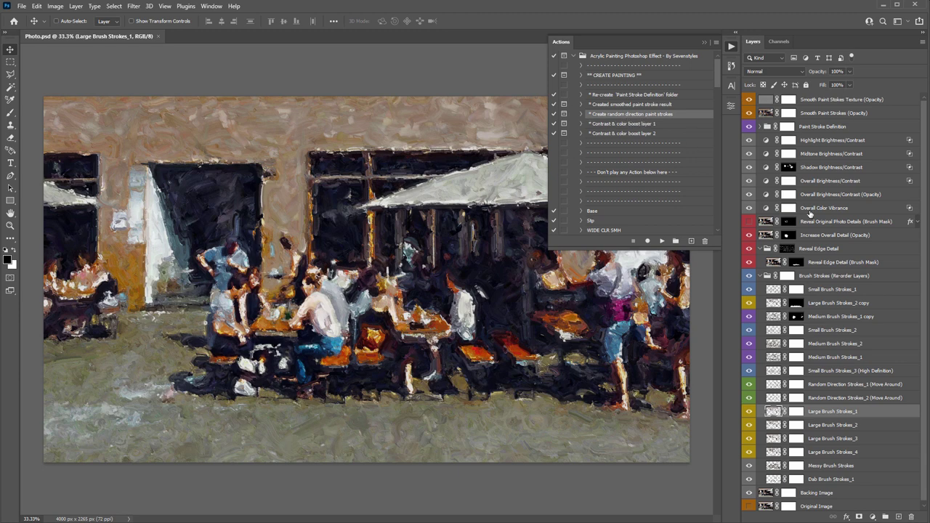
Step: Try the Random Direction Strokes_1 (Move Around) layer at the top of the stack, shifting it across the canvas, and undo the changes
{"action": "scroll", "coordinate": [808, 216], "scroll_direction": "down", "scroll_amount": 1}
{"action": "left_click", "coordinate": [835, 383]}
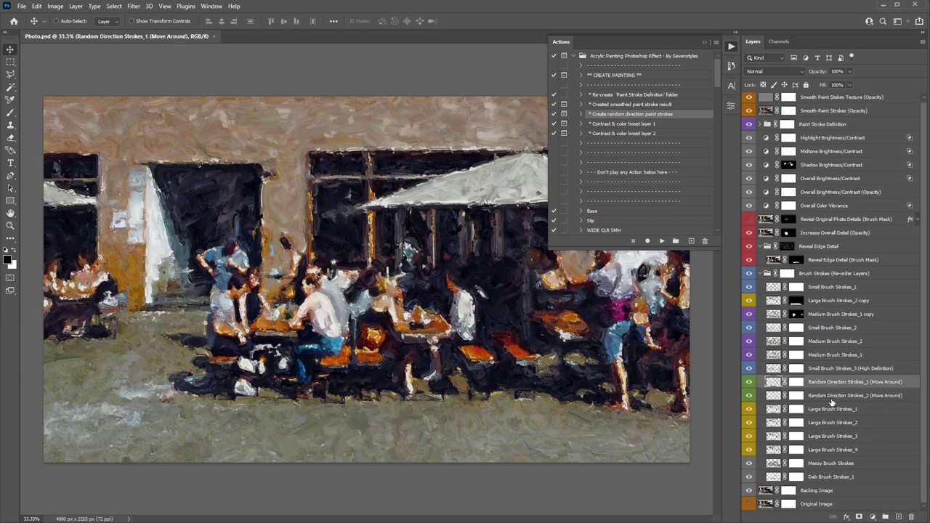
{"action": "left_click", "coordinate": [834, 396], "text": "shift"}
{"action": "left_click", "coordinate": [823, 384]}
{"action": "scroll", "coordinate": [819, 393], "scroll_direction": "up", "scroll_amount": 1}
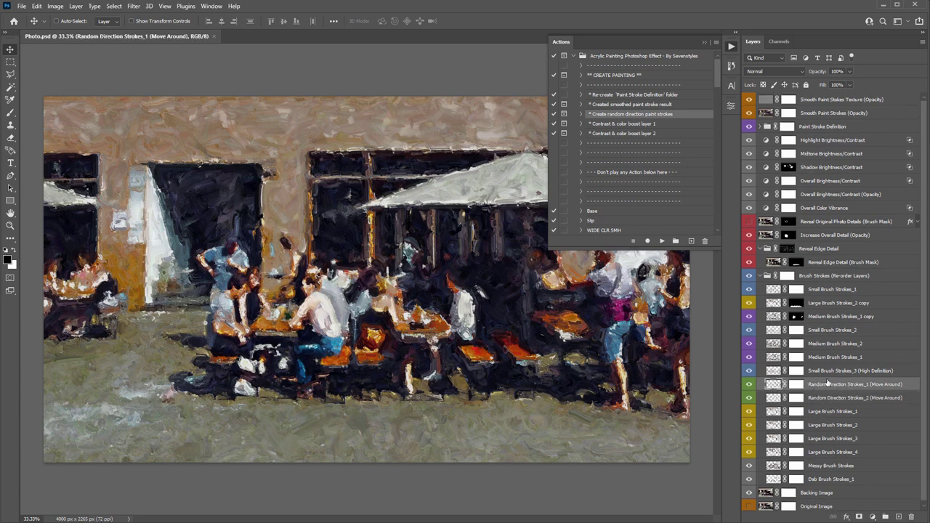
{"action": "left_click_drag", "start_coordinate": [827, 385], "coordinate": [828, 99]}
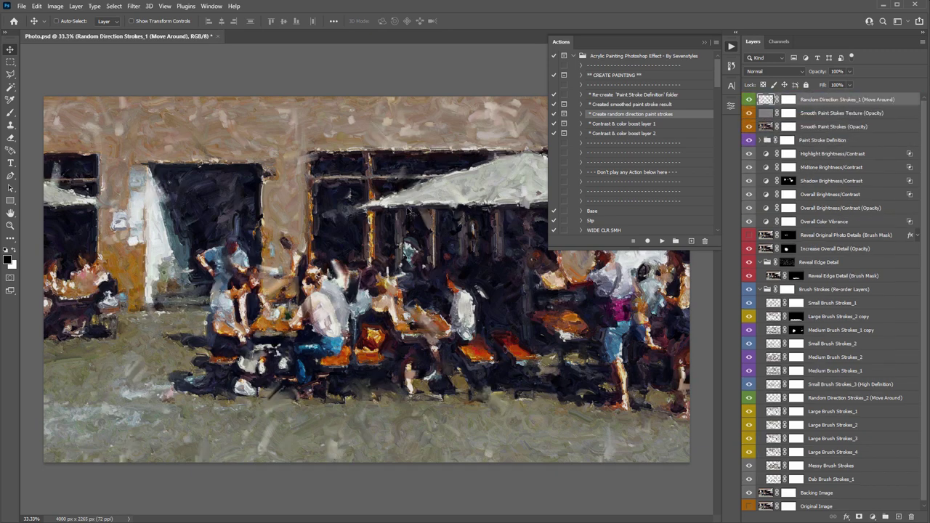
{"action": "mouse_move", "coordinate": [409, 210]}
{"action": "left_mouse_down"}
{"action": "mouse_move", "coordinate": [591, 176]}
{"action": "mouse_move", "coordinate": [563, 195]}
{"action": "left_mouse_up"}
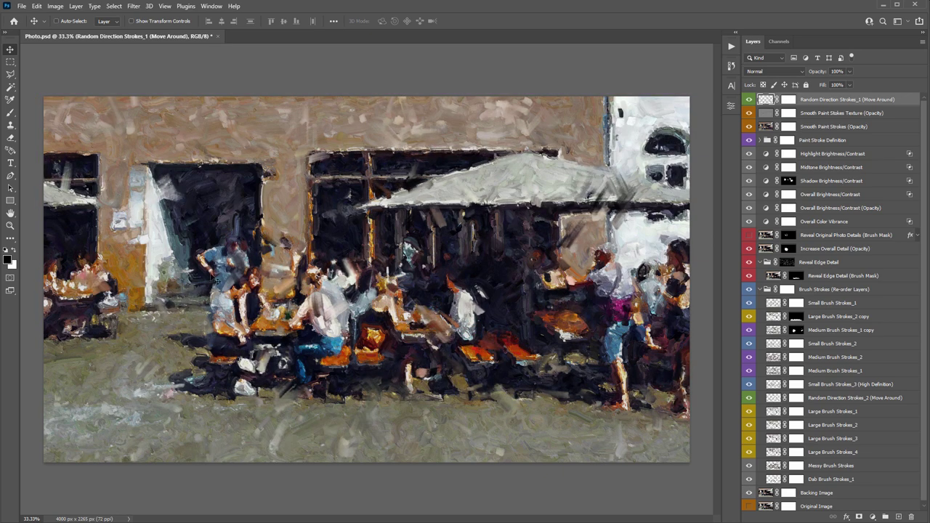
{"action": "left_click_drag", "start_coordinate": [565, 185], "coordinate": [595, 167]}
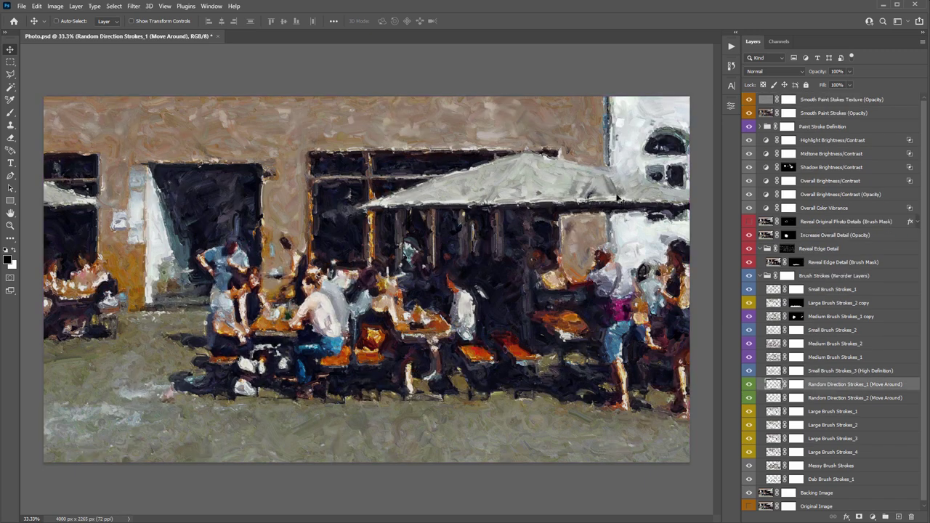
Step: Run the Create random direction paint strokes action, continue through its messages and put the actions list away
{"action": "left_click", "coordinate": [732, 48]}
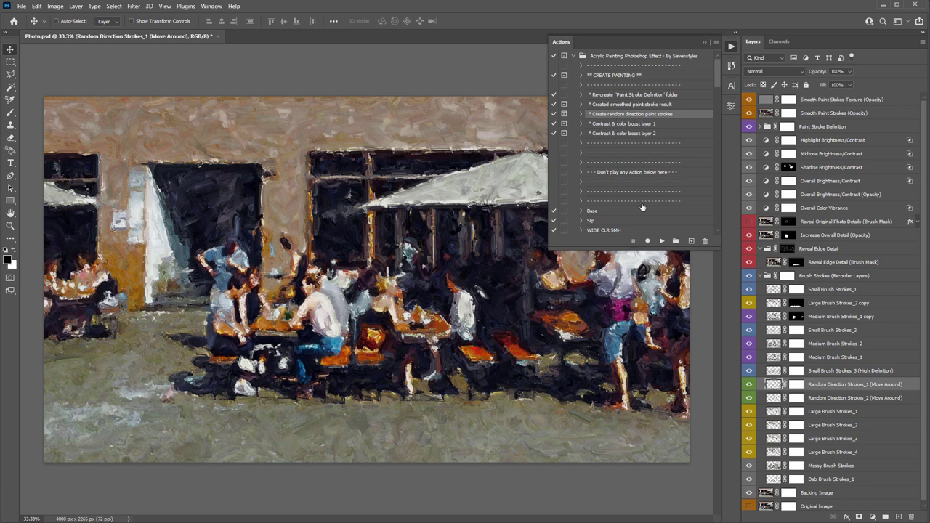
{"action": "left_click", "coordinate": [661, 240]}
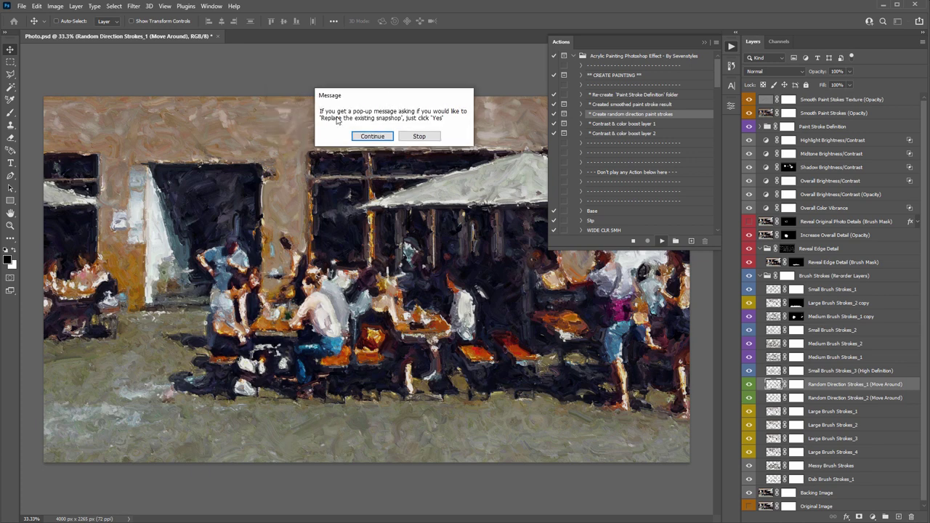
{"action": "left_click_drag", "start_coordinate": [353, 103], "coordinate": [366, 104]}
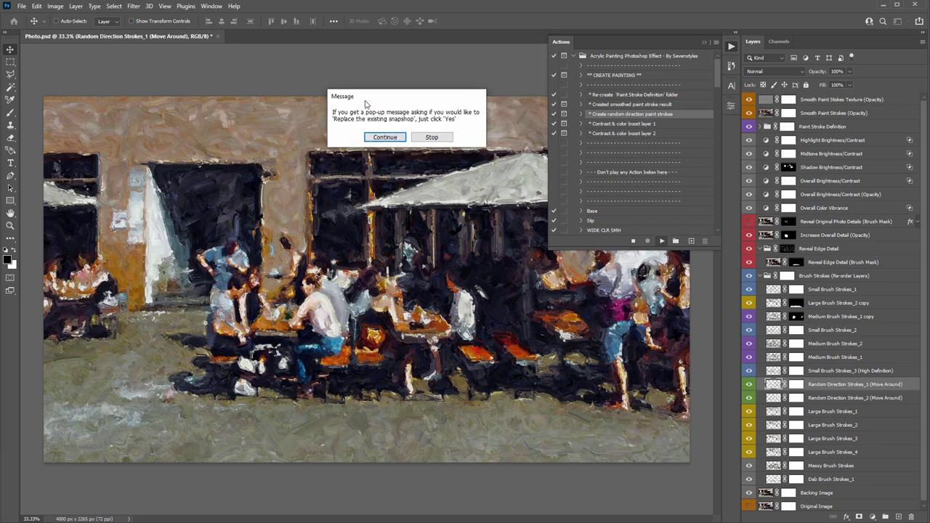
{"action": "left_click", "coordinate": [385, 137]}
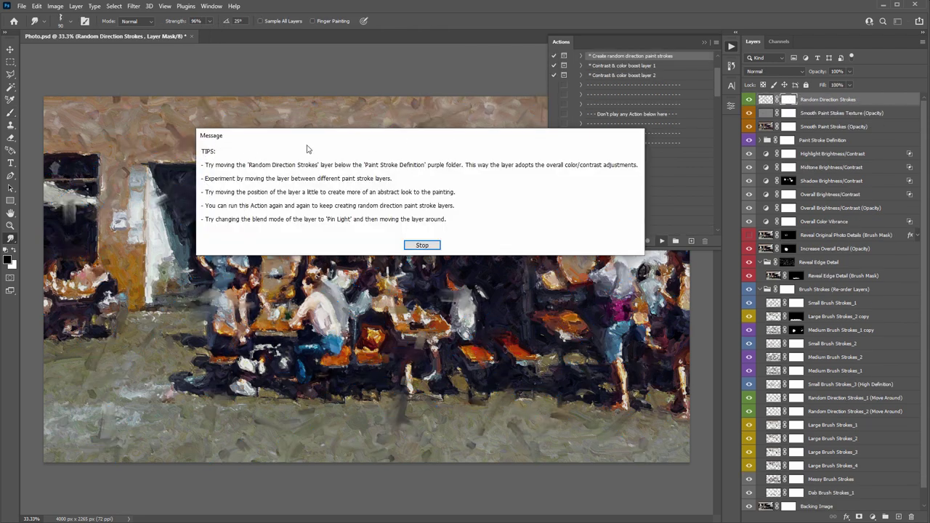
{"action": "left_click_drag", "start_coordinate": [300, 138], "coordinate": [289, 131]}
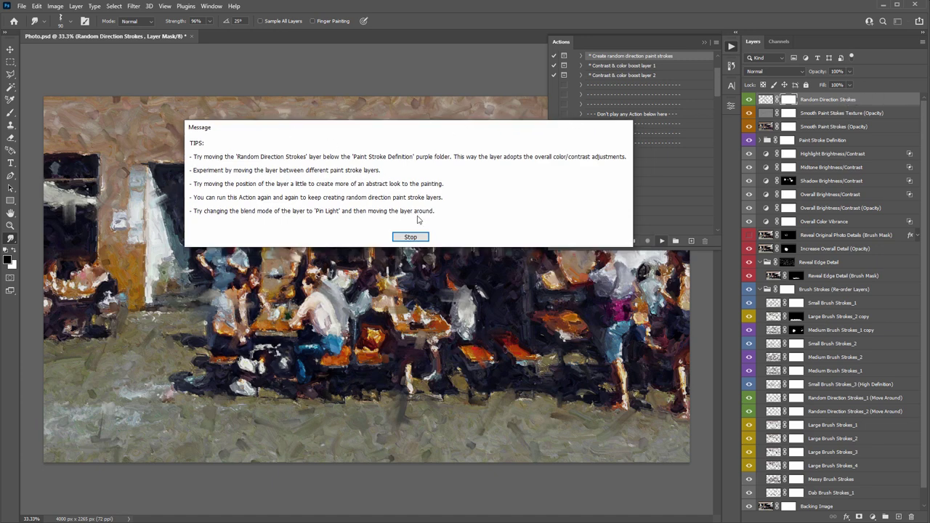
{"action": "left_click", "coordinate": [406, 240]}
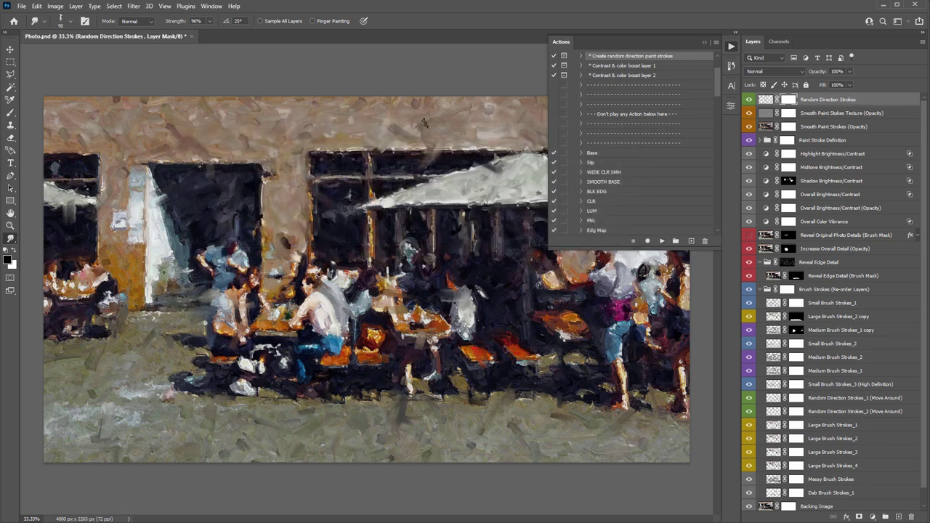
{"action": "left_click", "coordinate": [704, 42]}
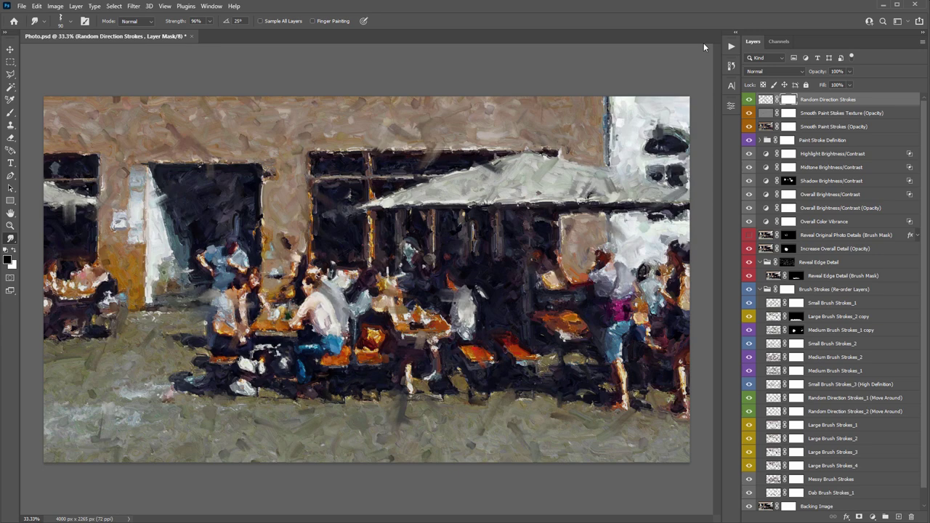
Step: Try nudging the new Random Direction Strokes layer on the canvas and hide both smooth paint stroke layers above the Paint Stroke Definition folder
{"action": "key", "text": "v"}
{"action": "left_click", "coordinate": [828, 102]}
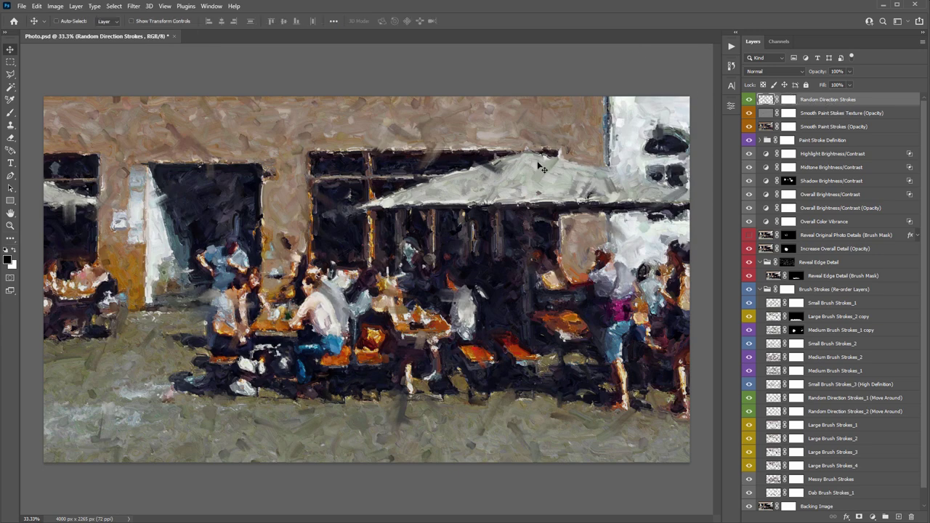
{"action": "left_click_drag", "start_coordinate": [509, 173], "coordinate": [503, 167]}
{"action": "left_click", "coordinate": [750, 115]}
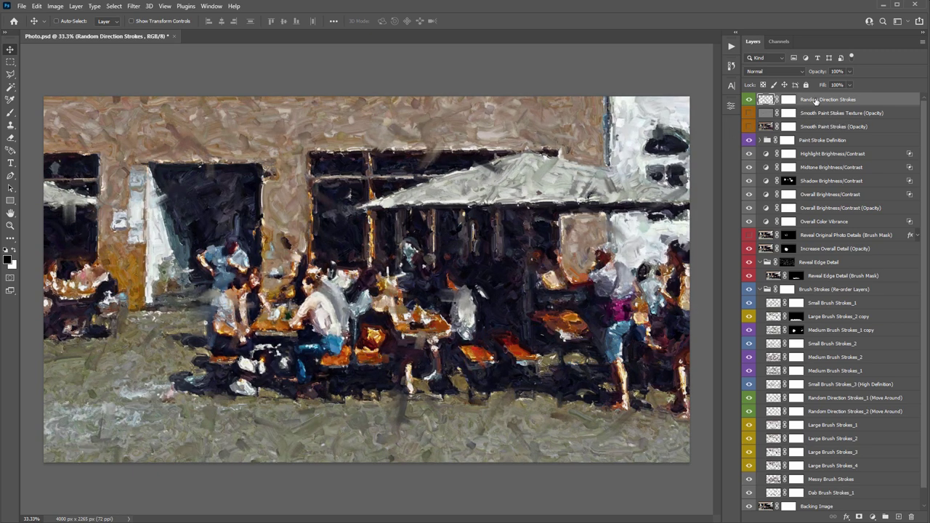
Step: Place the Random Direction Strokes layer directly below the Paint Stroke Definition folder and shift its strokes slightly on the canvas
{"action": "mouse_move", "coordinate": [816, 101]}
{"action": "left_mouse_down"}
{"action": "mouse_move", "coordinate": [818, 141]}
{"action": "mouse_move", "coordinate": [845, 146]}
{"action": "left_mouse_up"}
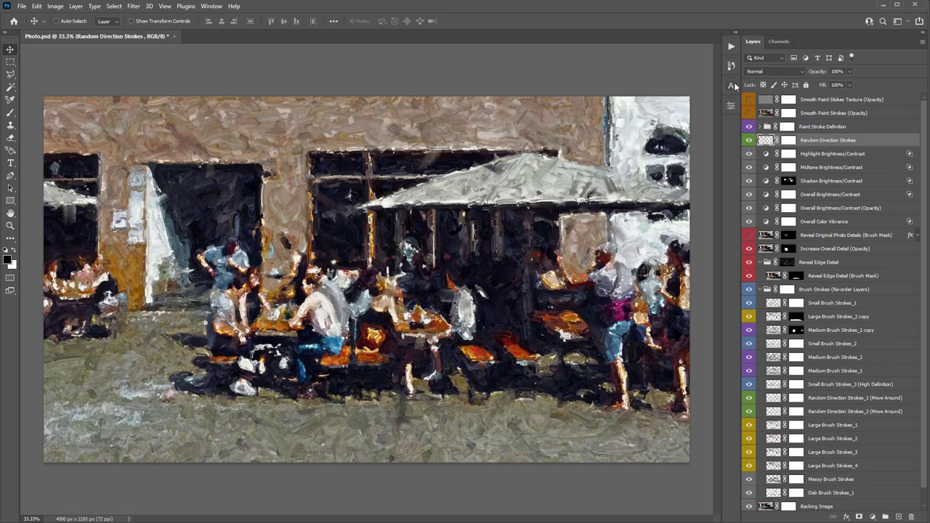
{"action": "left_click", "coordinate": [762, 127]}
{"action": "left_click", "coordinate": [759, 127]}
{"action": "left_click", "coordinate": [760, 127]}
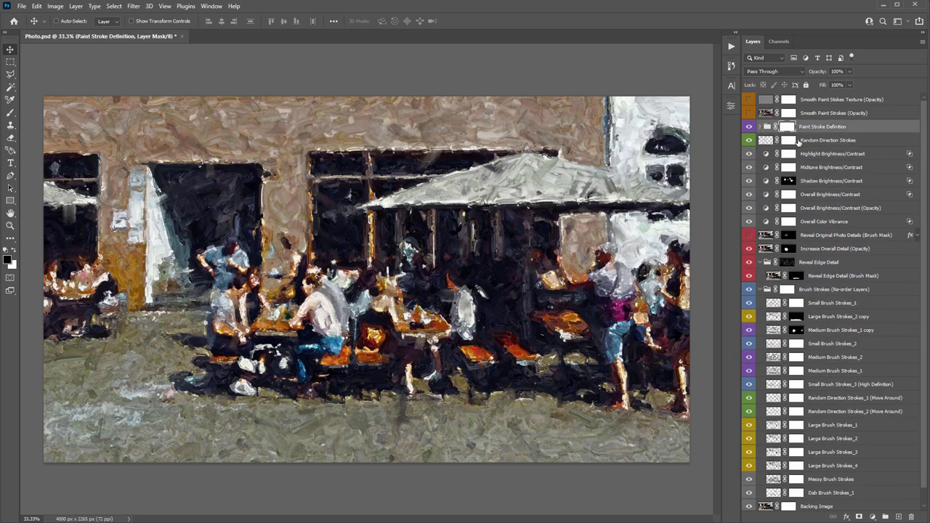
{"action": "left_click", "coordinate": [798, 142]}
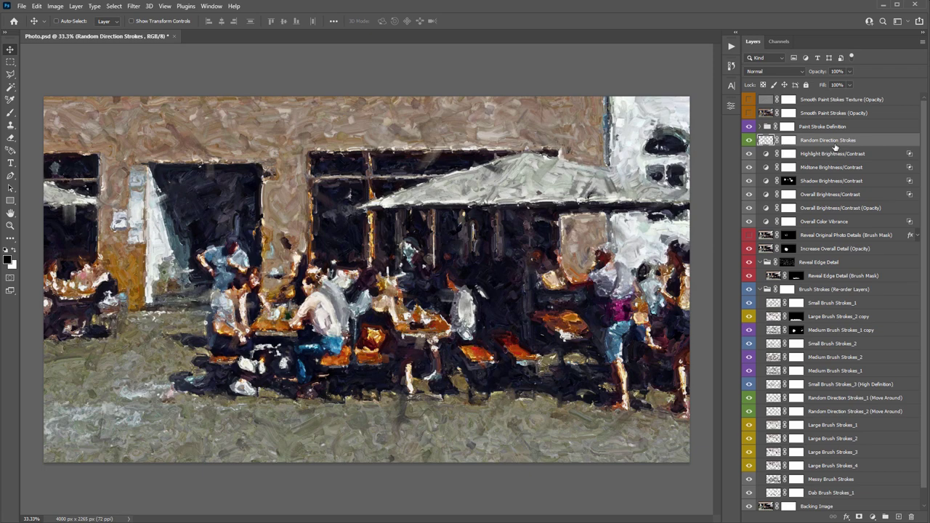
{"action": "mouse_move", "coordinate": [521, 172]}
{"action": "left_mouse_down"}
{"action": "mouse_move", "coordinate": [534, 158]}
{"action": "mouse_move", "coordinate": [541, 169]}
{"action": "left_mouse_up"}
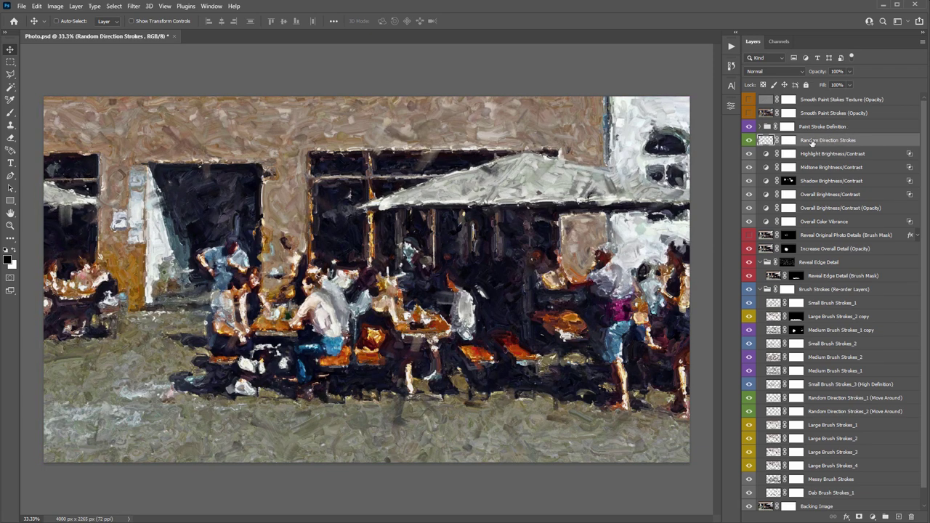
Step: Compare the Random Direction Strokes layer above and below the Paint Stroke Definition folder, leaving it above with both smooth paint stroke layers shown
{"action": "mouse_move", "coordinate": [819, 142]}
{"action": "left_mouse_down"}
{"action": "mouse_move", "coordinate": [811, 122]}
{"action": "mouse_move", "coordinate": [785, 122]}
{"action": "left_mouse_up"}
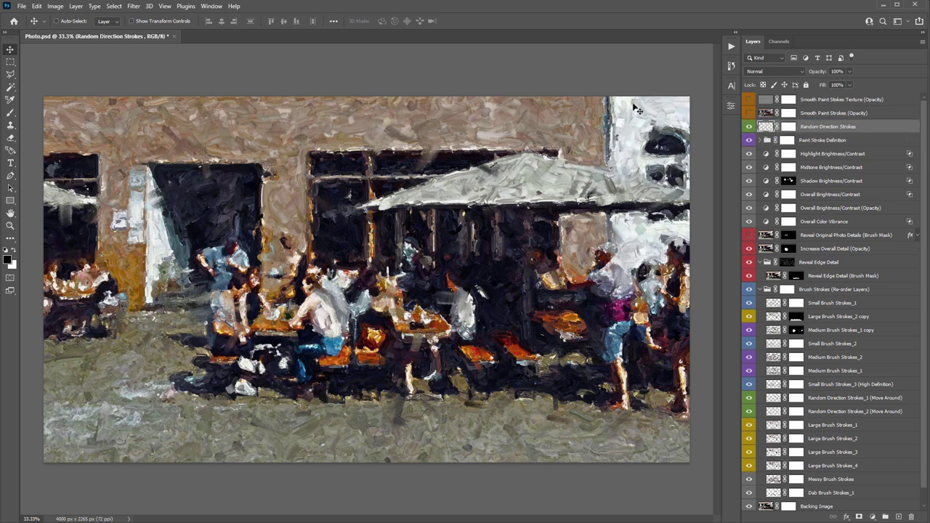
{"action": "key", "text": "ctrl+z"}
{"action": "key", "text": "ctrl+shift+z"}
{"action": "key", "text": "ctrl+z"}
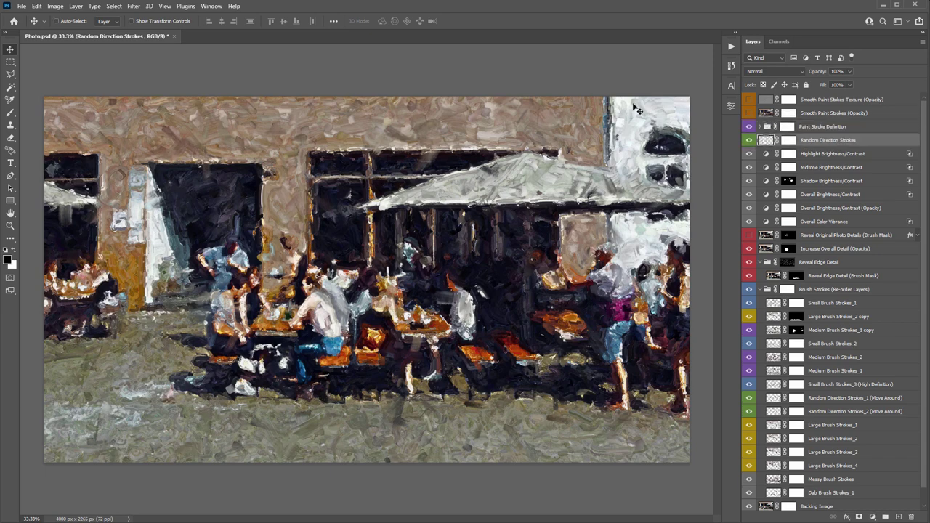
{"action": "mouse_move", "coordinate": [813, 141]}
{"action": "left_mouse_down"}
{"action": "mouse_move", "coordinate": [805, 94]}
{"action": "mouse_move", "coordinate": [826, 129]}
{"action": "left_mouse_up"}
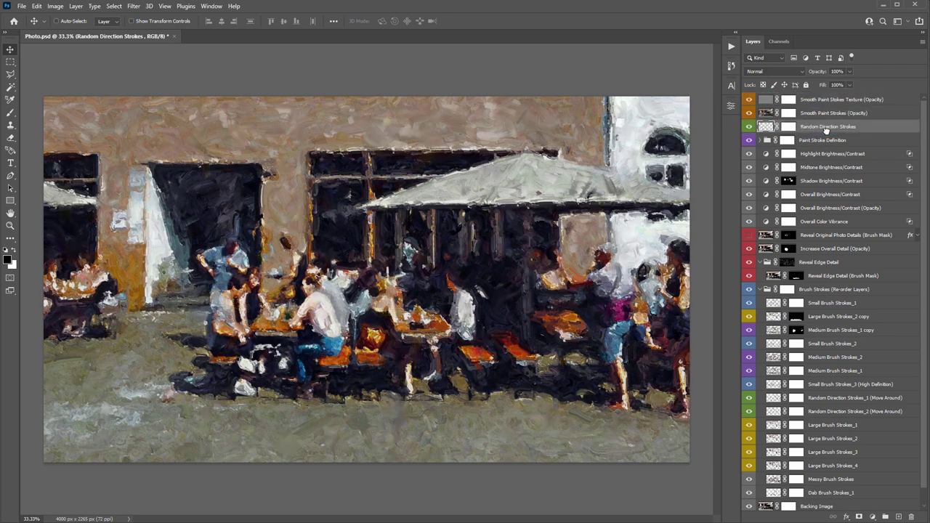
Step: Set the Smooth Paint Strokes (Opacity) layer's opacity to 61% and reselect the Random Direction Strokes layer
{"action": "left_click", "coordinate": [835, 117]}
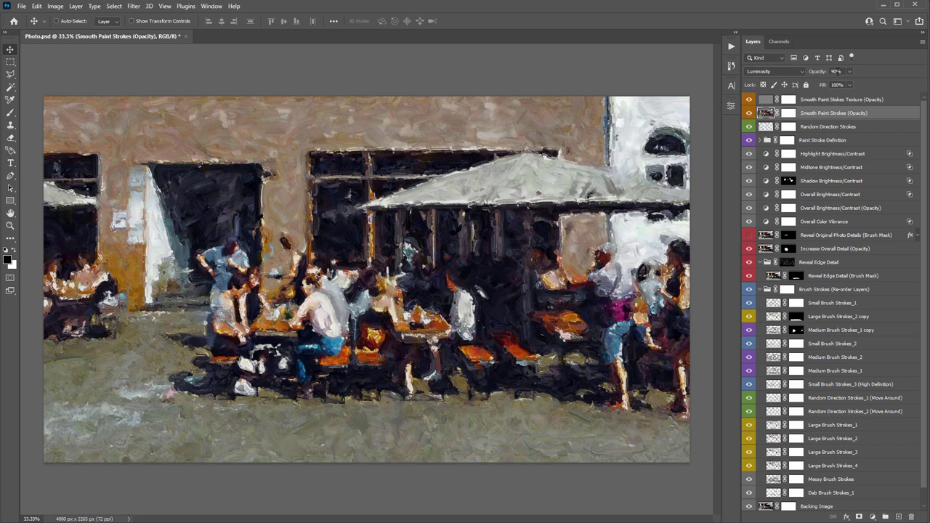
{"action": "left_click_drag", "start_coordinate": [824, 73], "coordinate": [810, 71]}
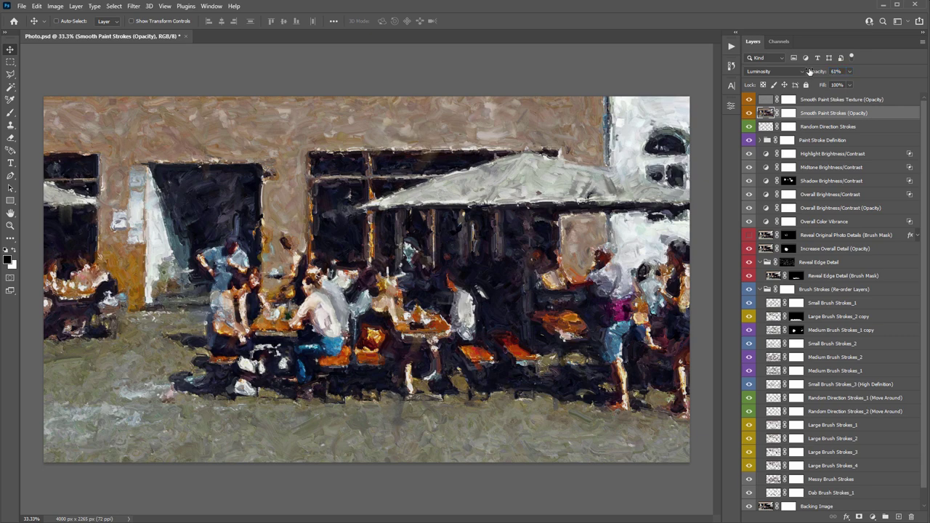
{"action": "left_click", "coordinate": [868, 129]}
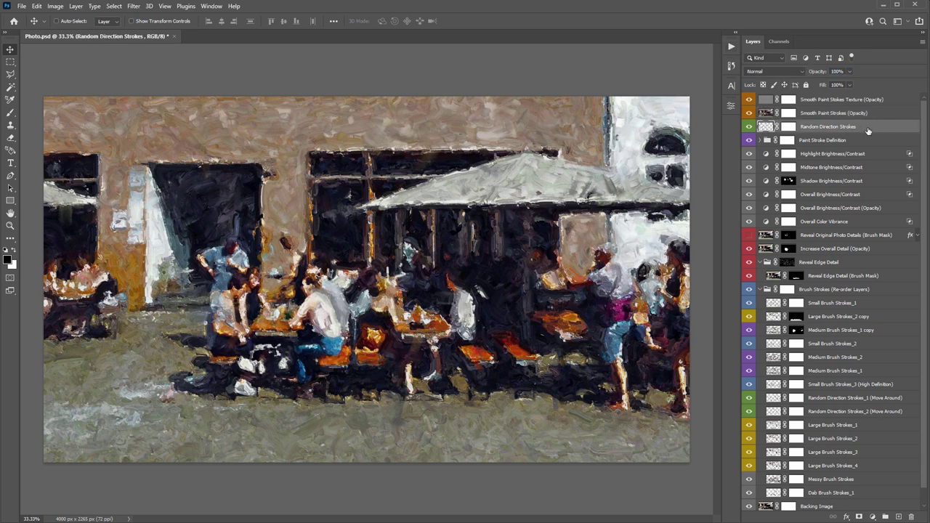
Step: Delete the Random Direction Strokes layer and run the "Contrast & color boost layer 1" action through to the end
{"action": "key", "text": "Delete"}
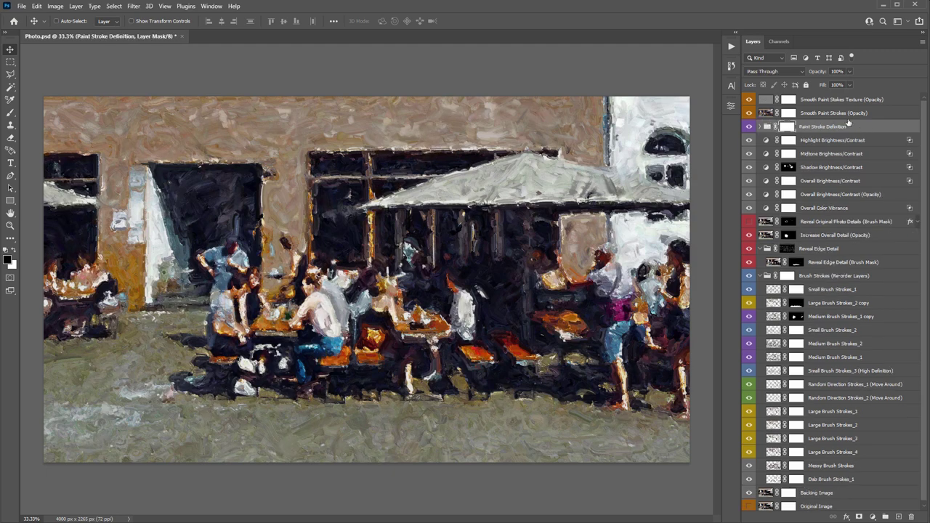
{"action": "left_click", "coordinate": [732, 47]}
{"action": "left_click", "coordinate": [614, 125]}
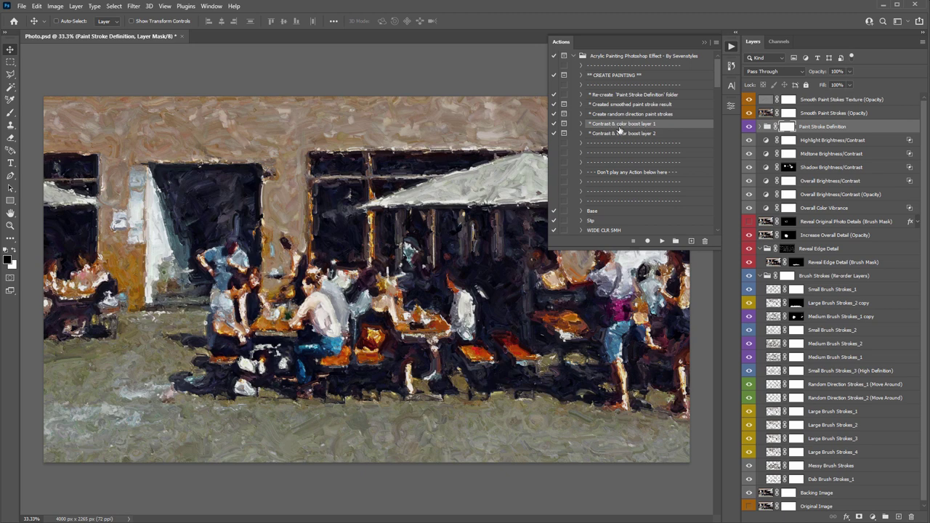
{"action": "left_click", "coordinate": [661, 241]}
{"action": "left_click_drag", "start_coordinate": [263, 130], "coordinate": [336, 123]}
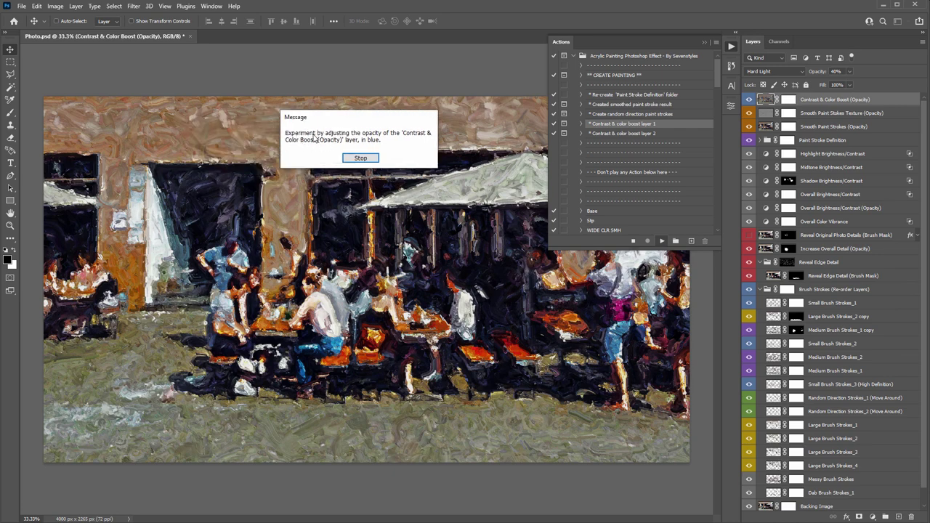
{"action": "left_click", "coordinate": [360, 159]}
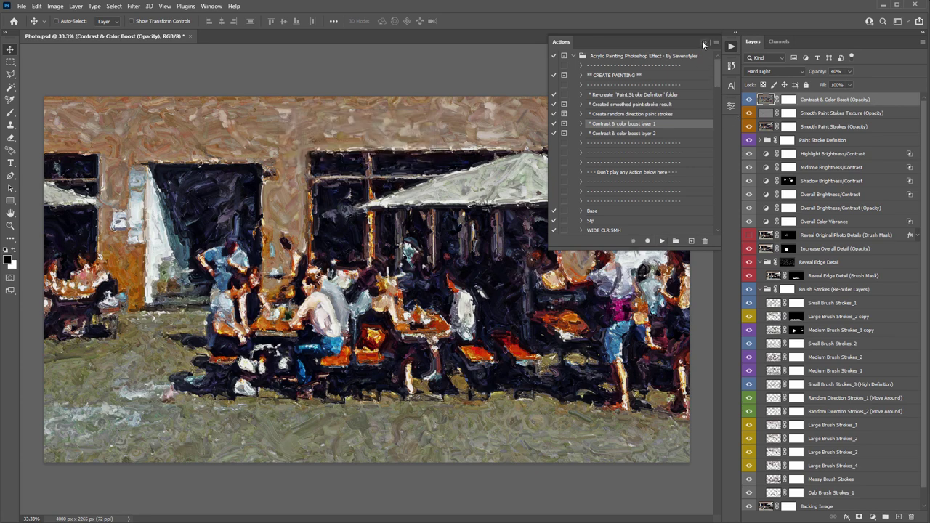
Step: Try different opacities on the Contrast & Color Boost (Opacity) layer, and delete that layer
{"action": "left_click", "coordinate": [704, 41]}
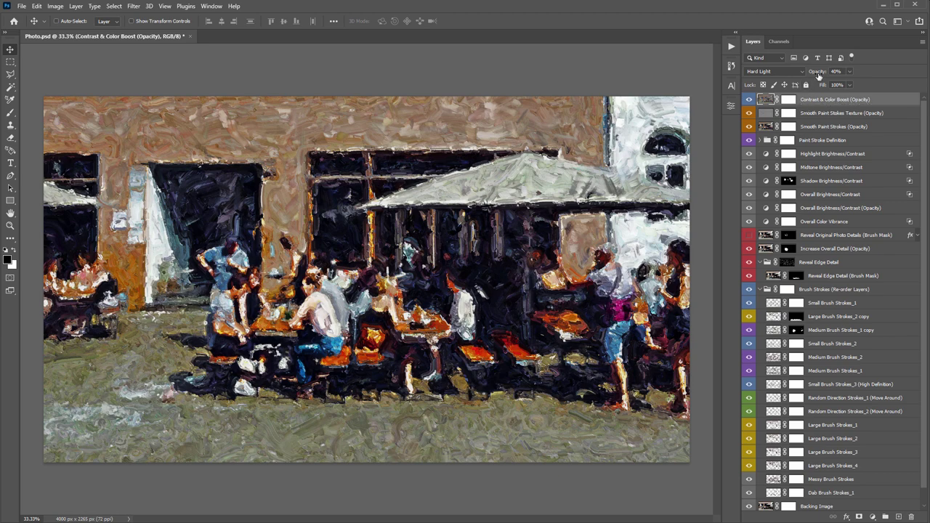
{"action": "left_click_drag", "start_coordinate": [818, 75], "coordinate": [208, 85]}
{"action": "left_click_drag", "start_coordinate": [211, 86], "coordinate": [211, 85]}
{"action": "left_click_drag", "start_coordinate": [814, 72], "coordinate": [394, 92]}
{"action": "key", "text": "Delete"}
Step: Run the "Contrast & color boost layer 2" action through to the end
{"action": "left_click", "coordinate": [730, 48]}
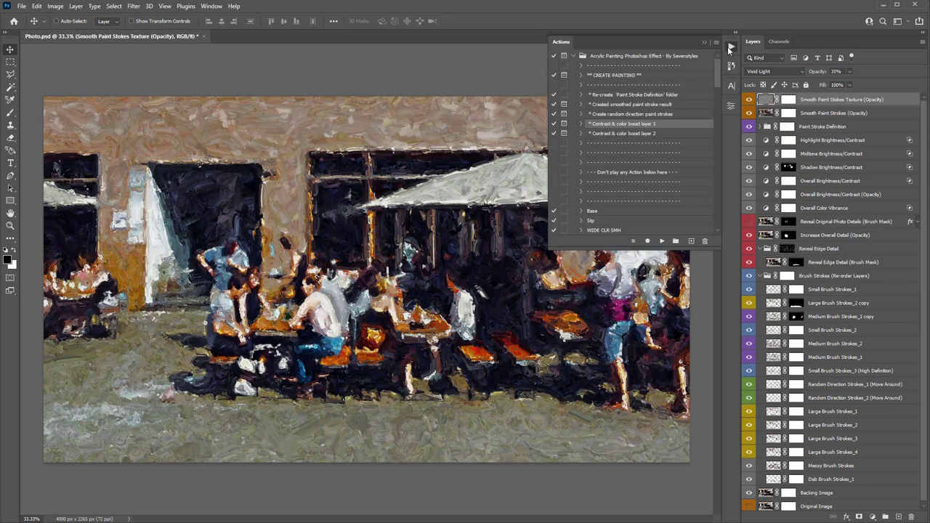
{"action": "left_click", "coordinate": [614, 134]}
{"action": "key", "text": "shift+alt+n"}
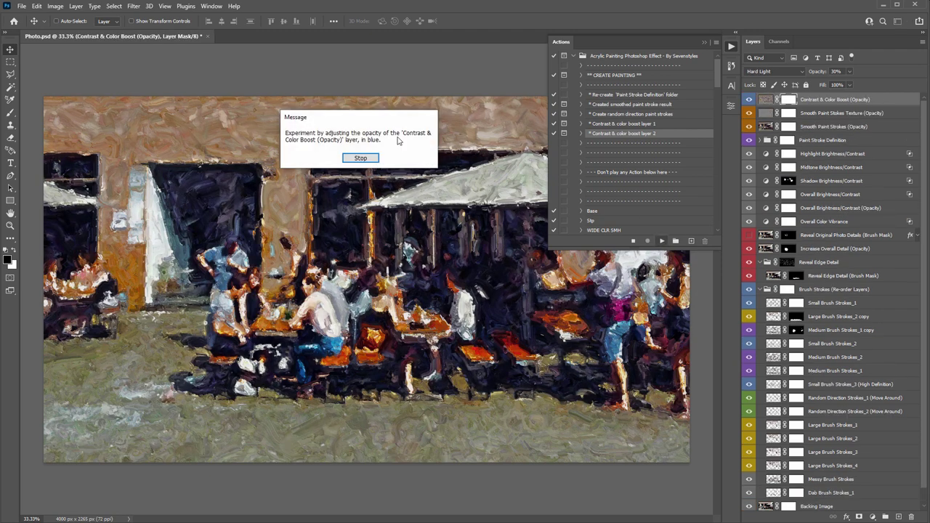
{"action": "left_click", "coordinate": [361, 158]}
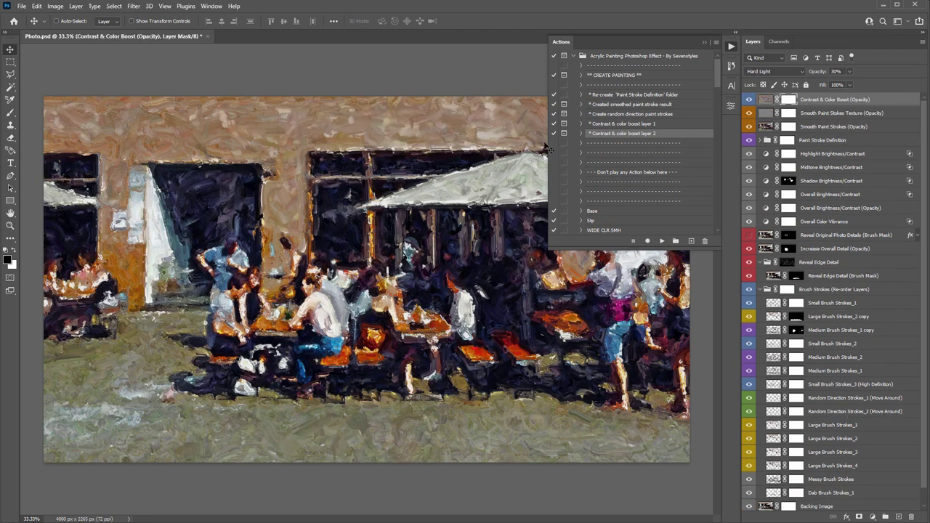
Step: Try lowering the opacity of the second action's Contrast & Color Boost (Opacity) layer and remove the layer
{"action": "left_click", "coordinate": [703, 42]}
{"action": "left_click_drag", "start_coordinate": [818, 72], "coordinate": [568, 78]}
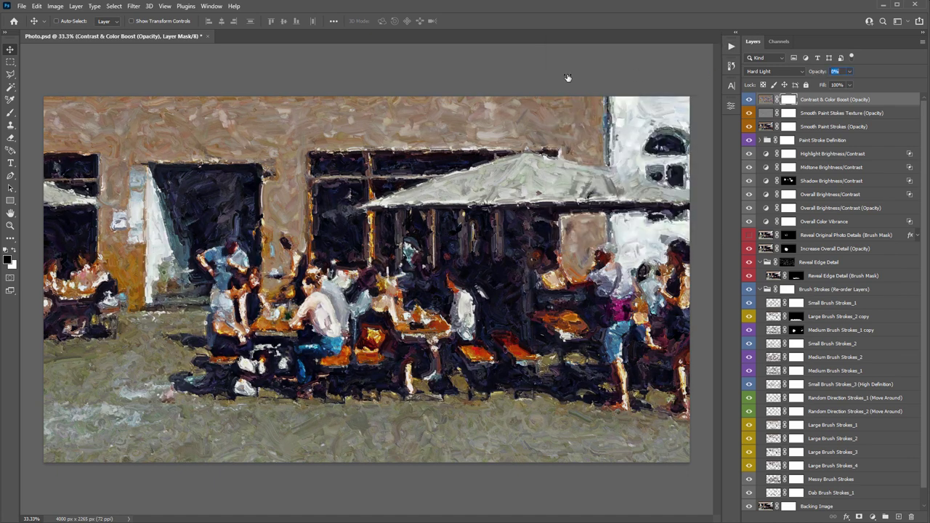
{"action": "left_click", "coordinate": [892, 102]}
{"action": "key", "text": "shift+plus"}
{"action": "key", "text": "Delete"}
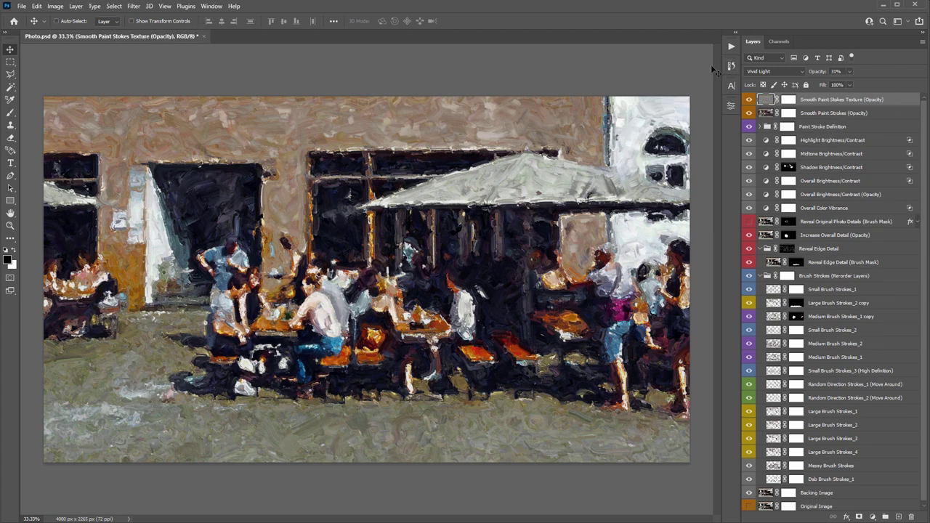
Step: Save the layered Photo.psd document
{"action": "key", "text": "ctrl+s"}
{"action": "left_click", "coordinate": [134, 5]}
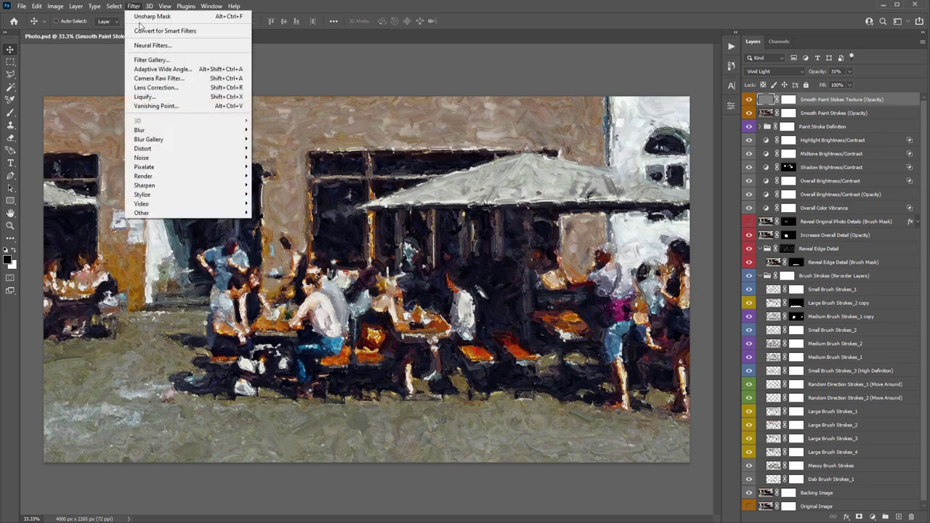
{"action": "left_click", "coordinate": [462, 86]}
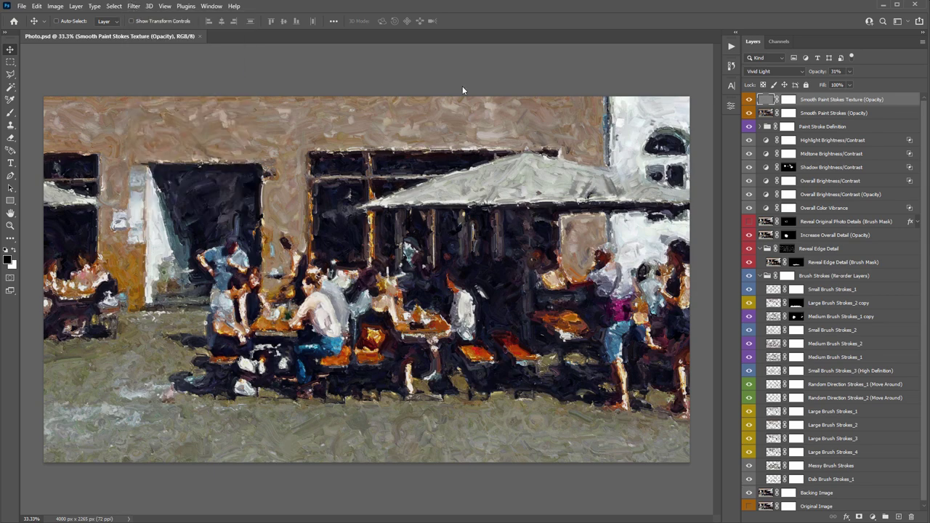
Step: Stamp all visible layers into a new layer above Smooth Paint Stokes Texture (Opacity) and convert it to a Smart Object
{"action": "left_click", "coordinate": [838, 131]}
{"action": "left_click", "coordinate": [812, 170]}
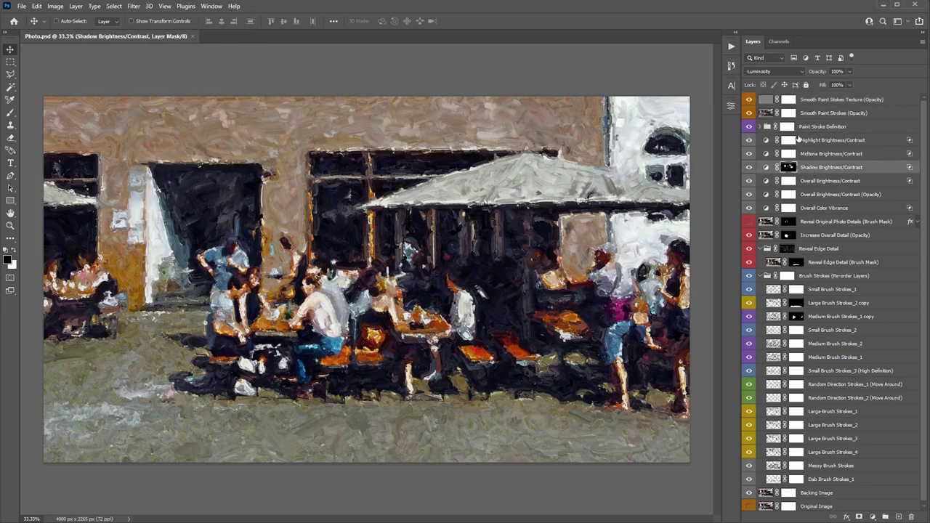
{"action": "left_click", "coordinate": [807, 104]}
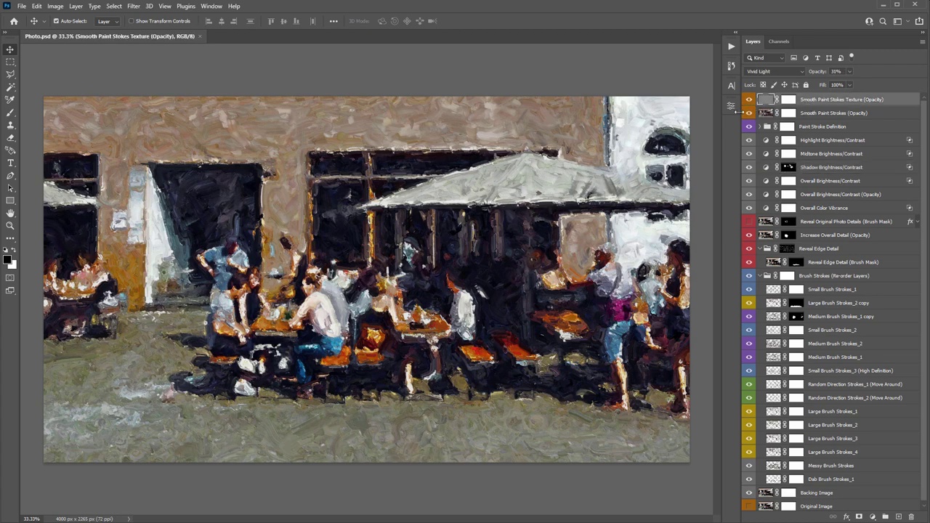
{"action": "key", "text": "ctrl+shift+alt+e"}
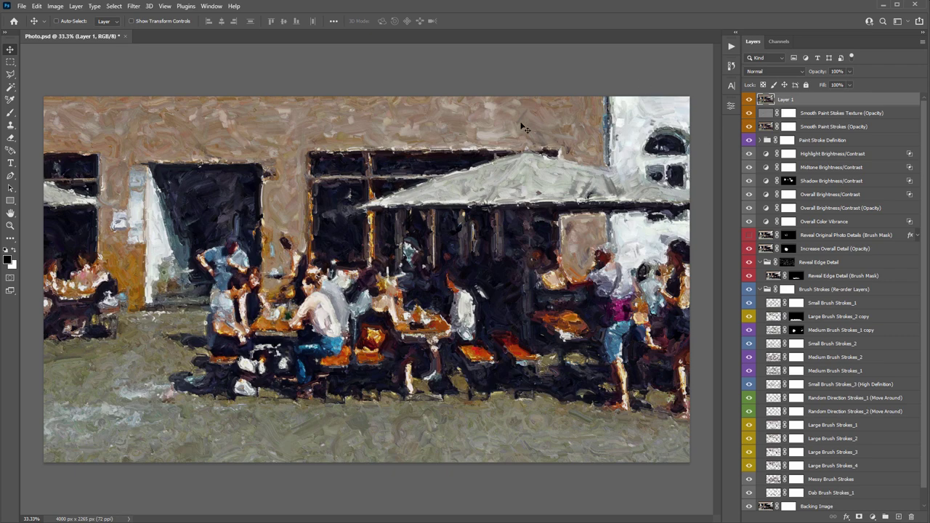
{"action": "left_click_drag", "start_coordinate": [471, 151], "coordinate": [494, 158]}
{"action": "right_click", "coordinate": [805, 104]}
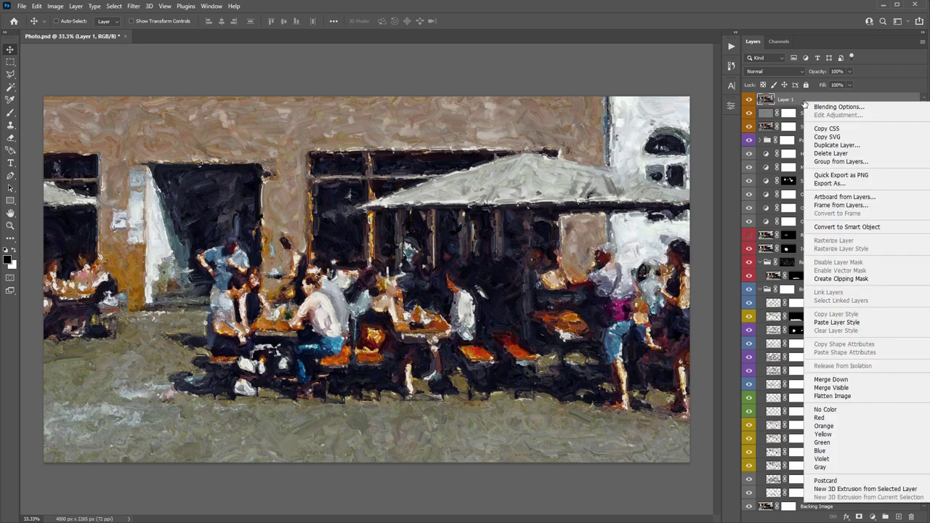
{"action": "left_click", "coordinate": [861, 229]}
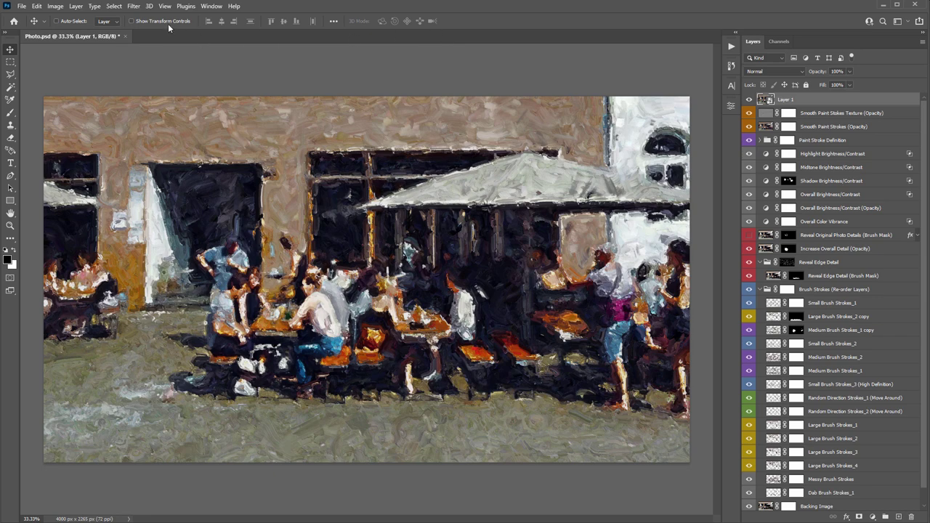
Step: Open the Camera Raw Filter on the merged Smart Object and set Temperature to +7 and Tint to +15
{"action": "left_click", "coordinate": [134, 6]}
{"action": "left_click", "coordinate": [157, 78]}
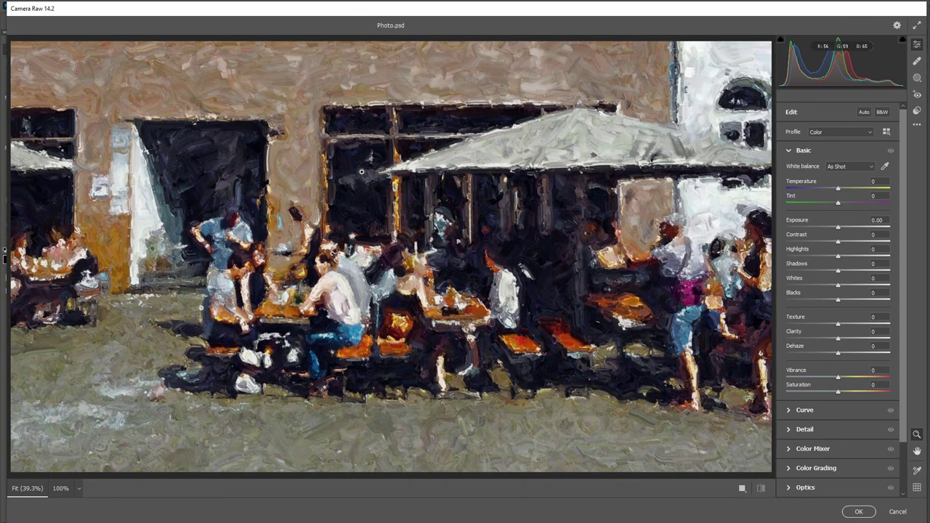
{"action": "scroll", "coordinate": [831, 280], "scroll_direction": "down", "scroll_amount": 2}
{"action": "scroll", "coordinate": [831, 279], "scroll_direction": "up", "scroll_amount": 2}
{"action": "left_click", "coordinate": [788, 151]}
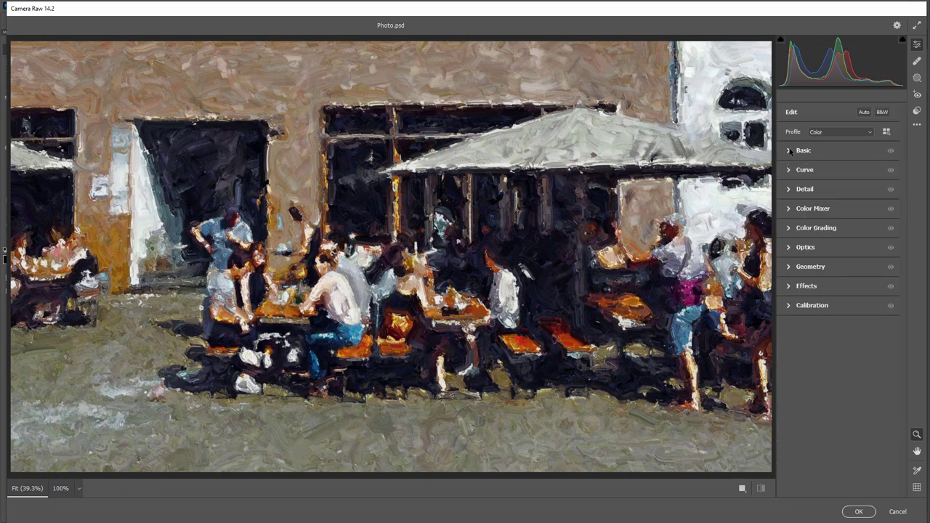
{"action": "left_click", "coordinate": [789, 150]}
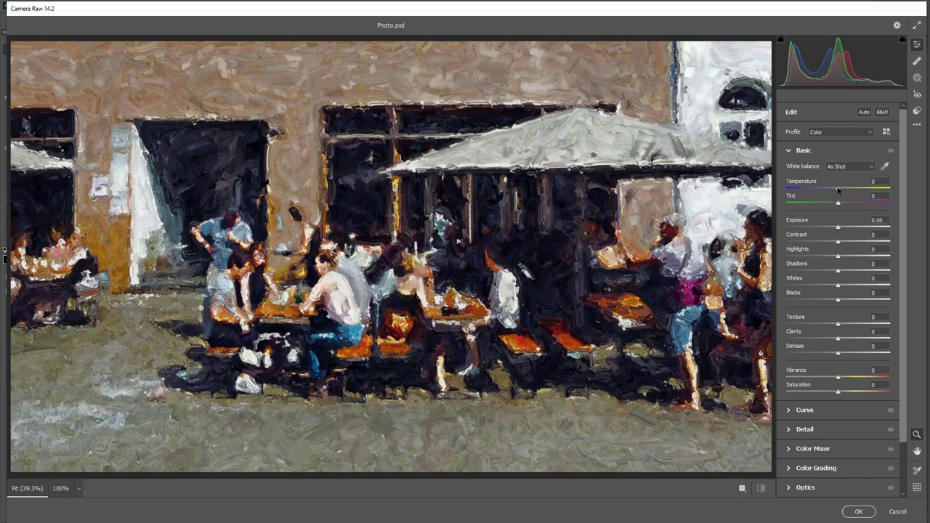
{"action": "mouse_move", "coordinate": [841, 190]}
{"action": "left_mouse_down"}
{"action": "mouse_move", "coordinate": [836, 204]}
{"action": "mouse_move", "coordinate": [846, 205]}
{"action": "left_mouse_up"}
{"action": "scroll", "coordinate": [842, 217], "scroll_direction": "down", "scroll_amount": 1}
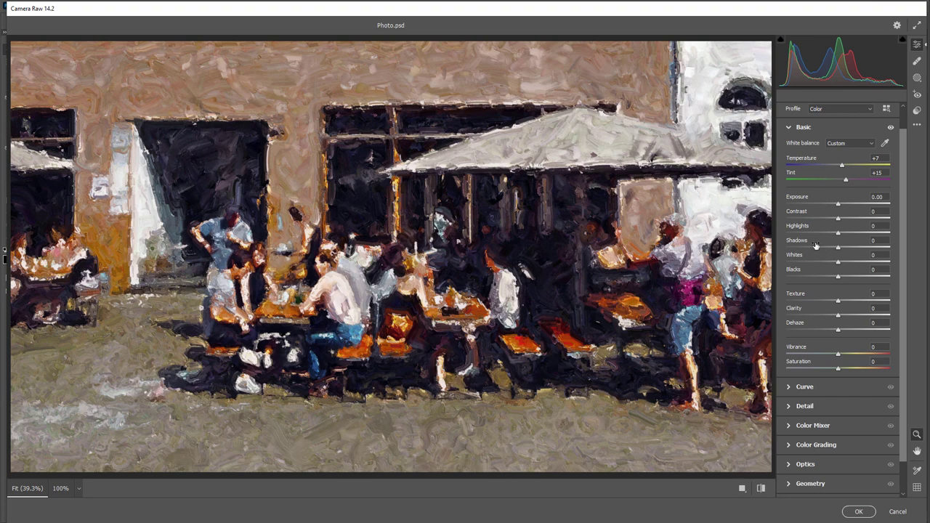
Step: Set Highlights to +1, Texture to -1, Clarity to +1 and Vibrance to +1 in the Basic adjustments
{"action": "mouse_move", "coordinate": [838, 233]}
{"action": "left_mouse_down"}
{"action": "mouse_move", "coordinate": [816, 234]}
{"action": "mouse_move", "coordinate": [839, 238]}
{"action": "left_mouse_up"}
{"action": "mouse_move", "coordinate": [837, 302]}
{"action": "left_mouse_down"}
{"action": "mouse_move", "coordinate": [877, 301]}
{"action": "mouse_move", "coordinate": [808, 298]}
{"action": "mouse_move", "coordinate": [881, 313]}
{"action": "mouse_move", "coordinate": [830, 314]}
{"action": "mouse_move", "coordinate": [870, 321]}
{"action": "mouse_move", "coordinate": [839, 319]}
{"action": "left_mouse_up"}
{"action": "scroll", "coordinate": [813, 295], "scroll_direction": "down", "scroll_amount": 1}
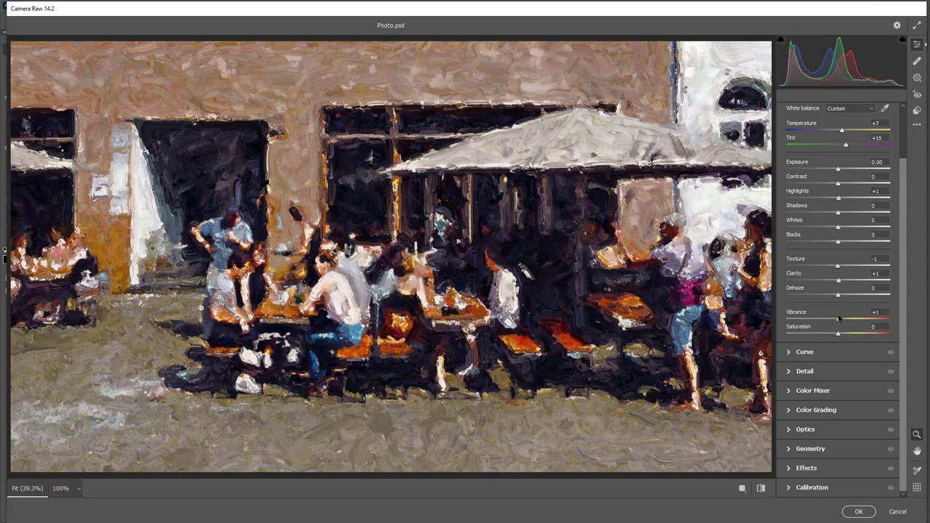
Step: Set Sharpening to 20 and Vignetting to -6 in Camera Raw
{"action": "left_click", "coordinate": [804, 371]}
{"action": "left_click_drag", "start_coordinate": [787, 213], "coordinate": [797, 213]}
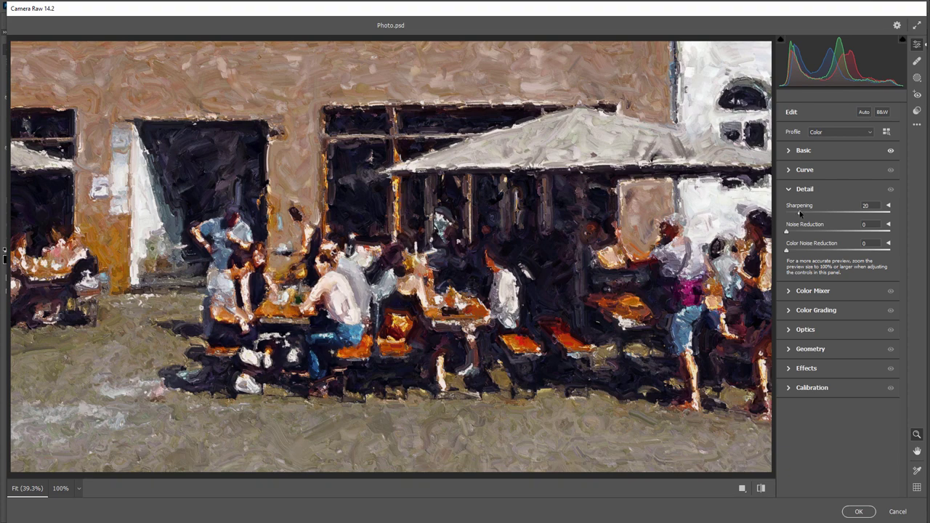
{"action": "left_click", "coordinate": [801, 369]}
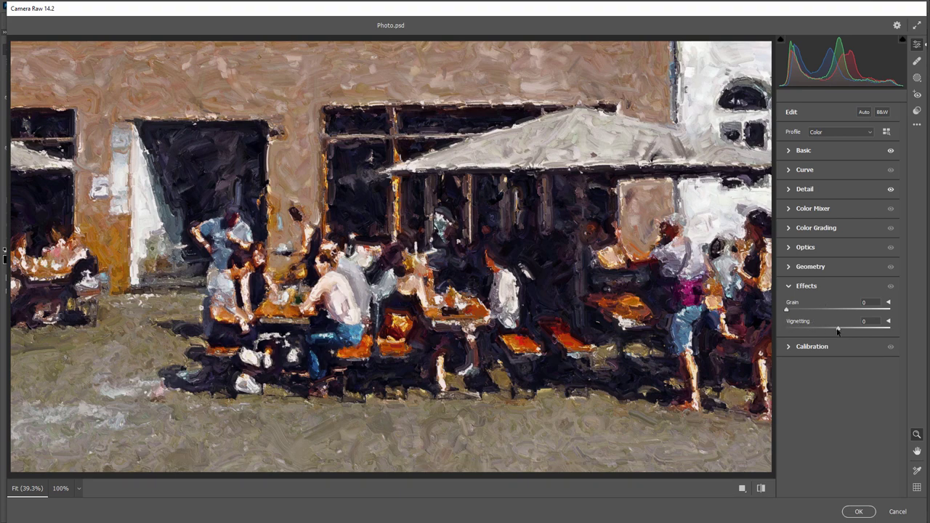
{"action": "mouse_move", "coordinate": [837, 331]}
{"action": "left_mouse_down"}
{"action": "mouse_move", "coordinate": [858, 329]}
{"action": "mouse_move", "coordinate": [832, 330]}
{"action": "left_mouse_up"}
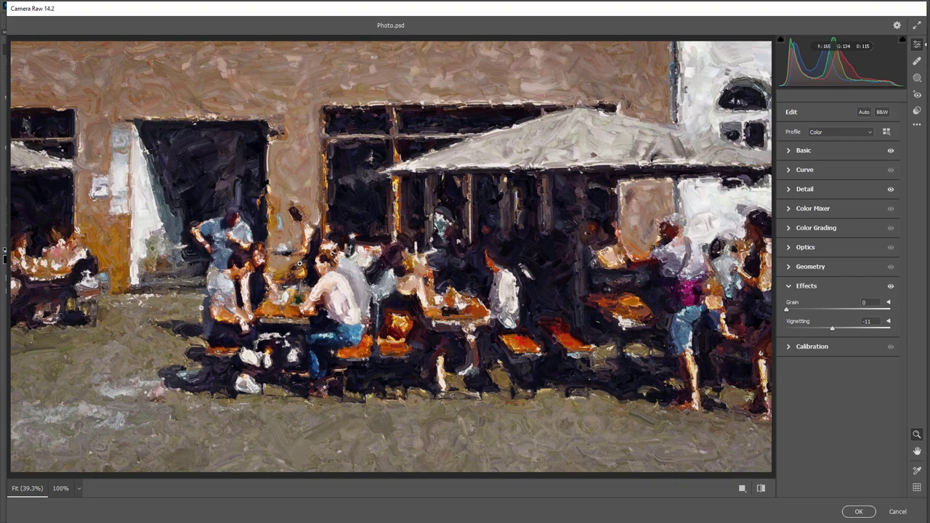
{"action": "left_click_drag", "start_coordinate": [832, 329], "coordinate": [835, 330]}
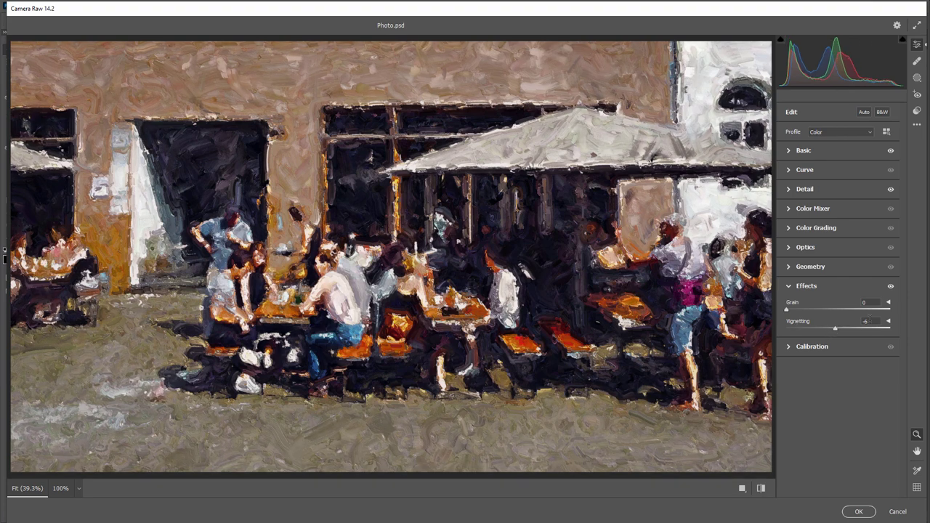
Step: Browse the Camera Raw profiles and show the thumbnails of the Vintage group
{"action": "left_click", "coordinate": [788, 150]}
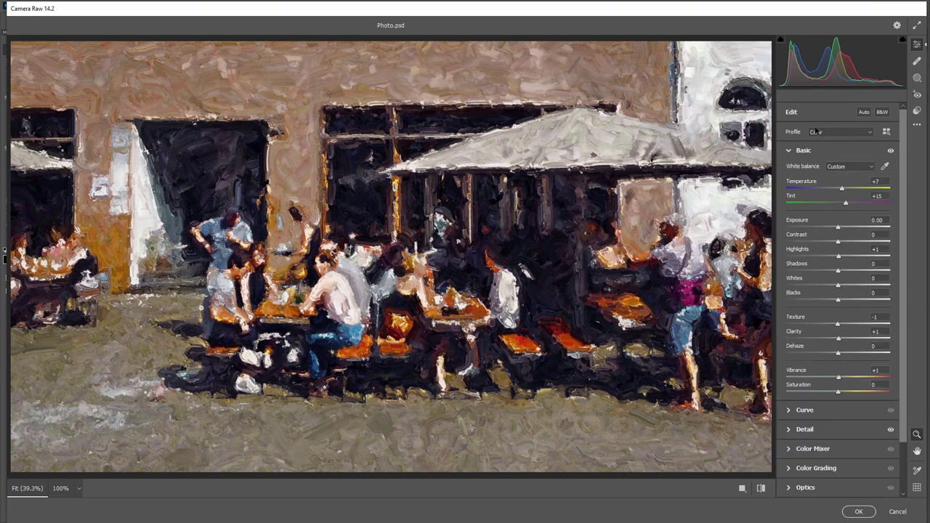
{"action": "left_click", "coordinate": [888, 133]}
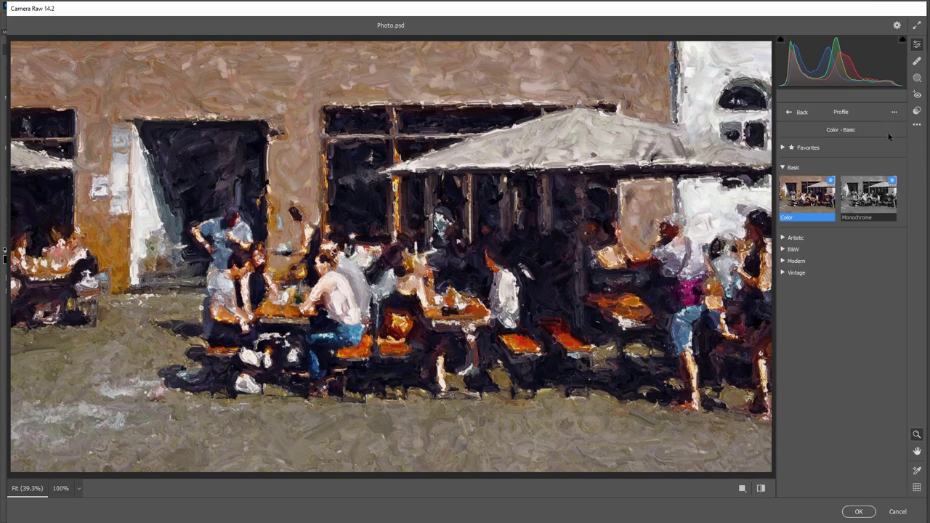
{"action": "left_click", "coordinate": [798, 261]}
{"action": "left_click", "coordinate": [798, 211]}
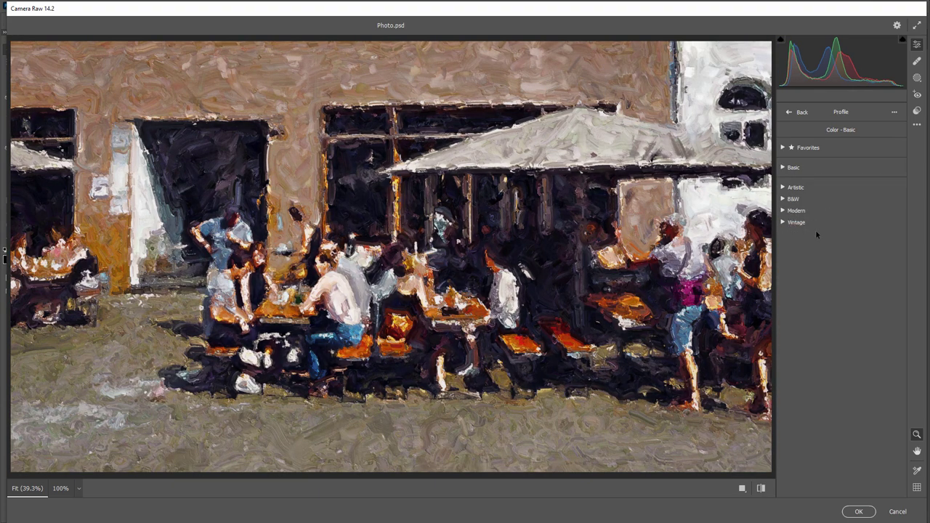
{"action": "left_click", "coordinate": [797, 222]}
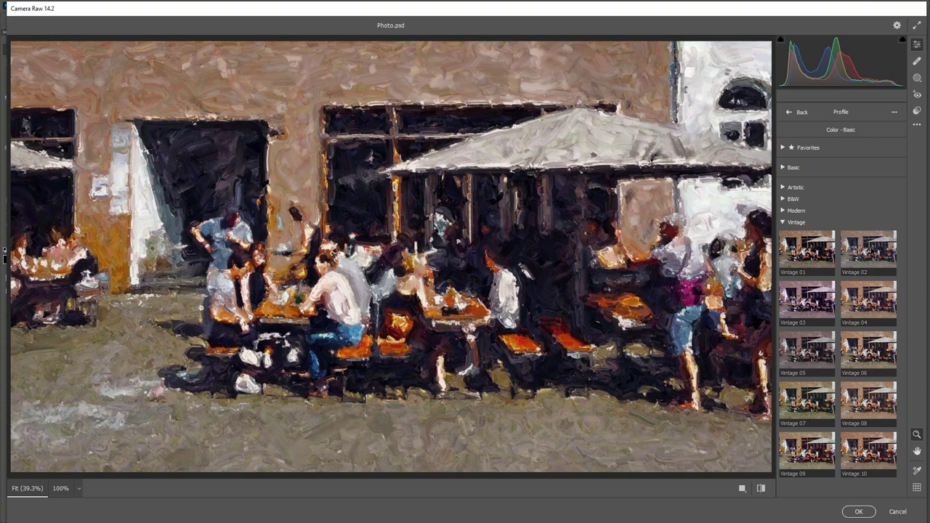
Step: Apply the Vintage 02 profile with its Amount reduced to 37
{"action": "left_click", "coordinate": [872, 251]}
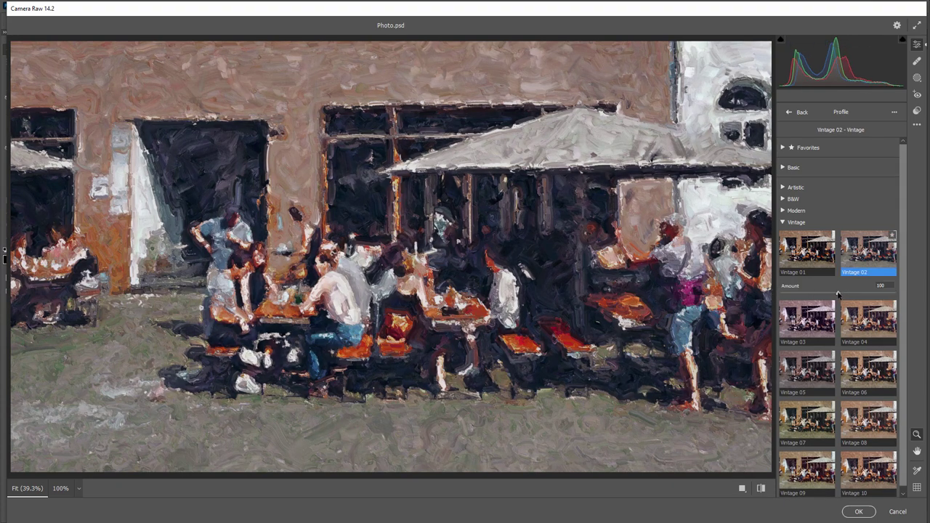
{"action": "left_click_drag", "start_coordinate": [838, 294], "coordinate": [803, 292]}
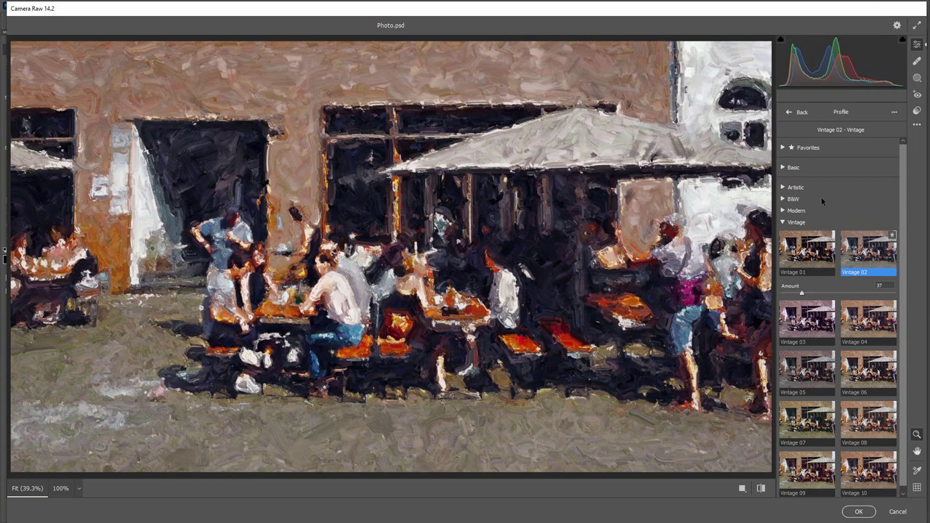
Step: Apply the Vintage 04 profile with its Amount reduced to 31
{"action": "scroll", "coordinate": [821, 197], "scroll_direction": "down", "scroll_amount": 1}
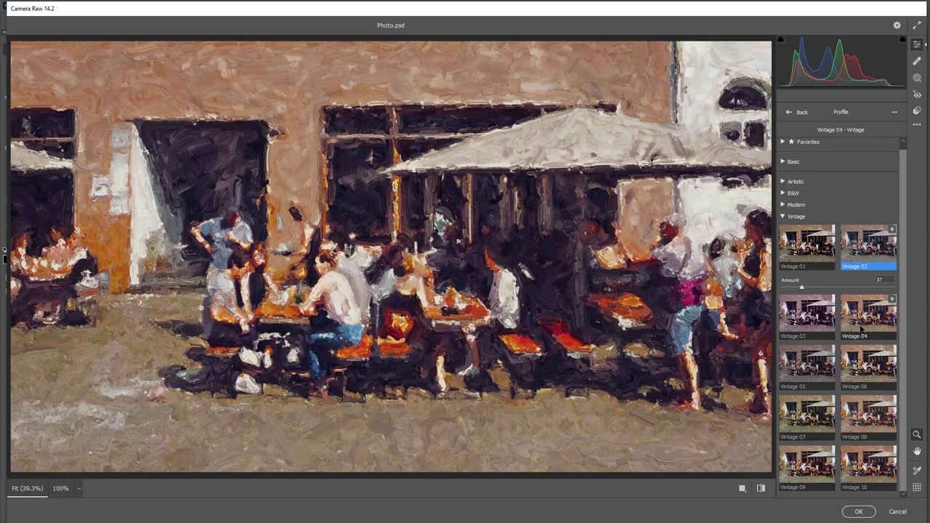
{"action": "left_click", "coordinate": [862, 319]}
{"action": "left_click_drag", "start_coordinate": [839, 339], "coordinate": [798, 339]}
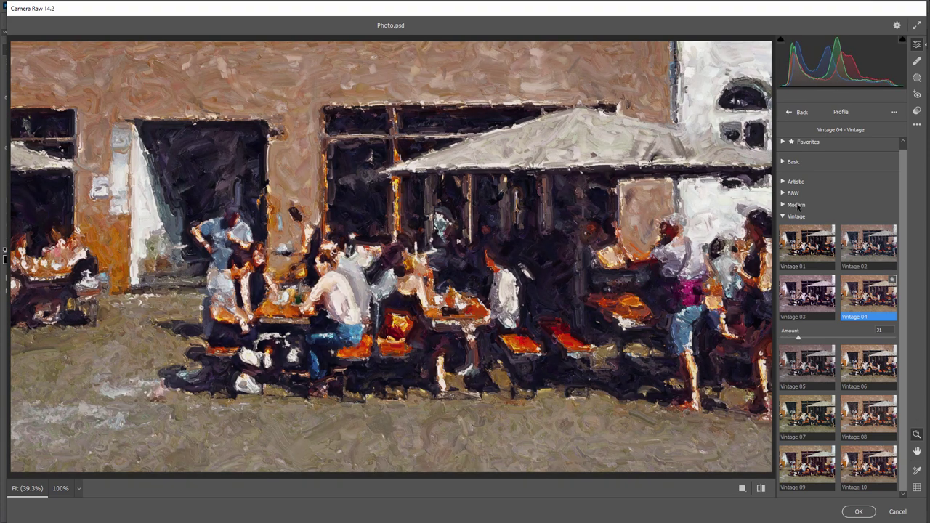
Step: Apply the Modern 04 profile from the Modern group with its Amount reduced to 58
{"action": "left_click", "coordinate": [785, 206]}
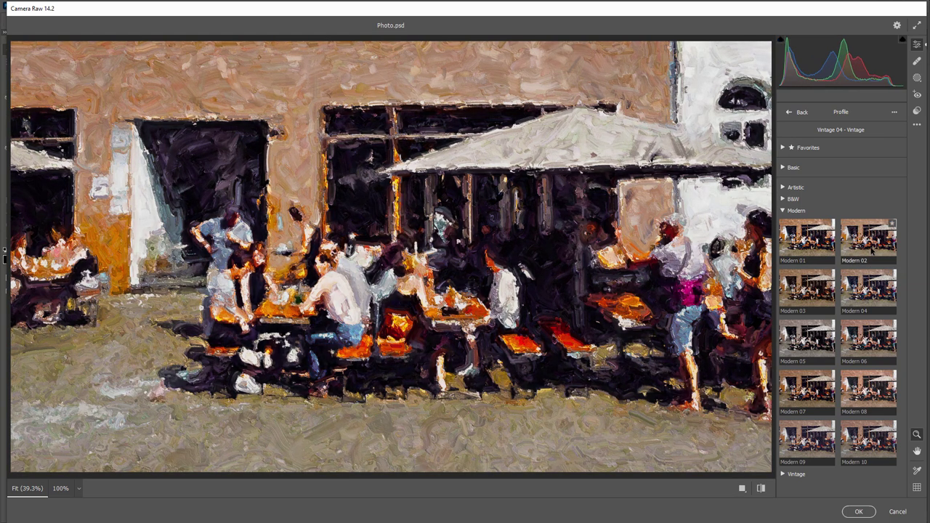
{"action": "left_click", "coordinate": [879, 288]}
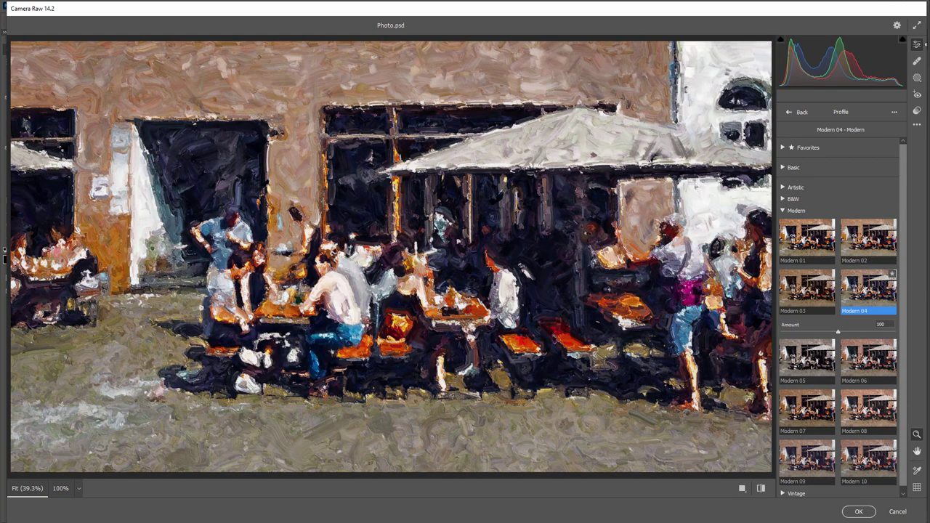
{"action": "left_click_drag", "start_coordinate": [840, 332], "coordinate": [815, 333]}
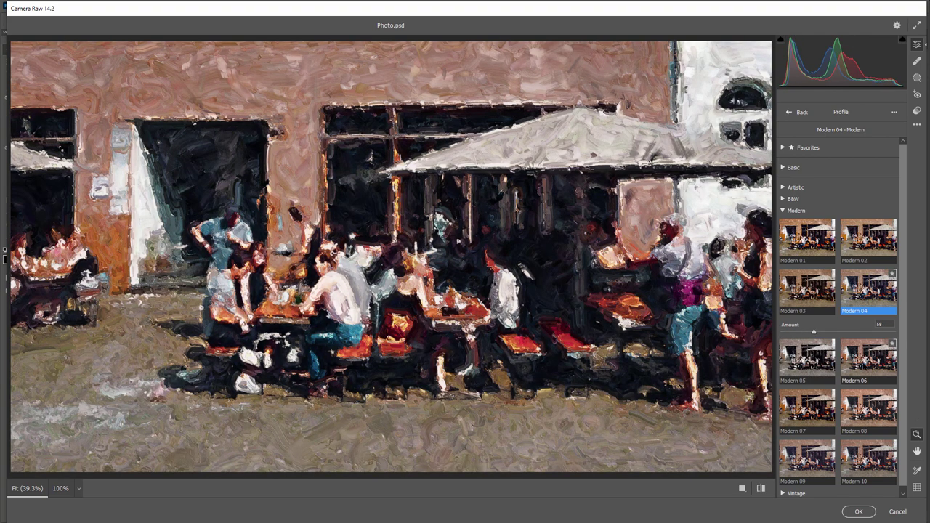
Step: Apply the Modern 06 profile with its Amount reduced to 46 and accept the Camera Raw adjustments
{"action": "left_click", "coordinate": [843, 378]}
{"action": "left_click_drag", "start_coordinate": [838, 376], "coordinate": [806, 375]}
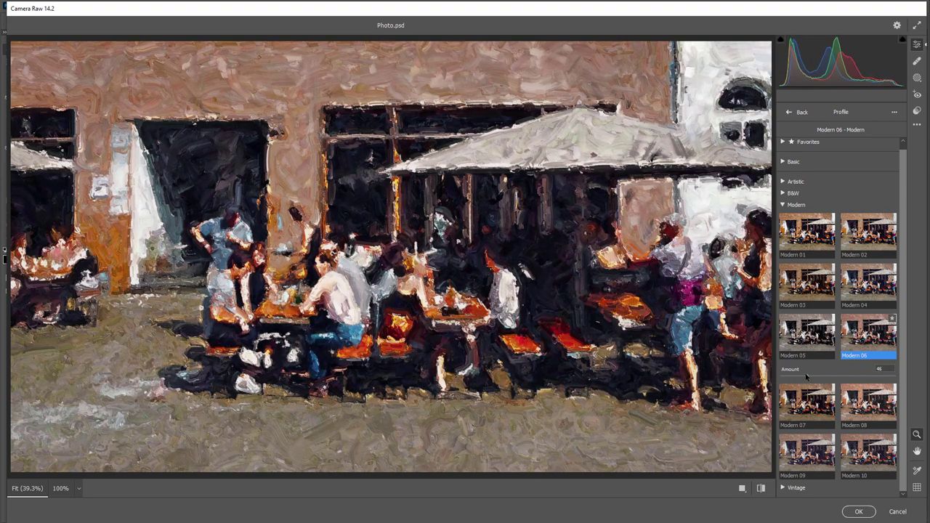
{"action": "left_click", "coordinate": [792, 112]}
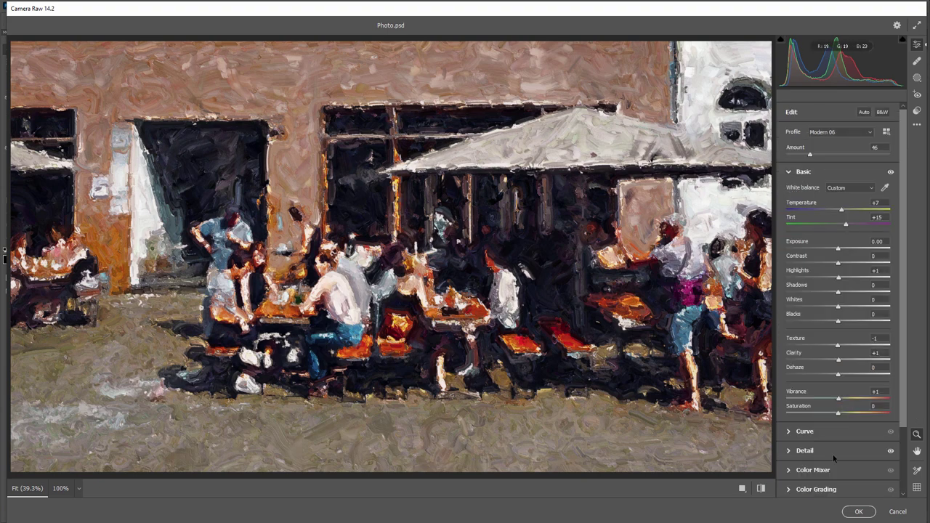
{"action": "left_click", "coordinate": [858, 511]}
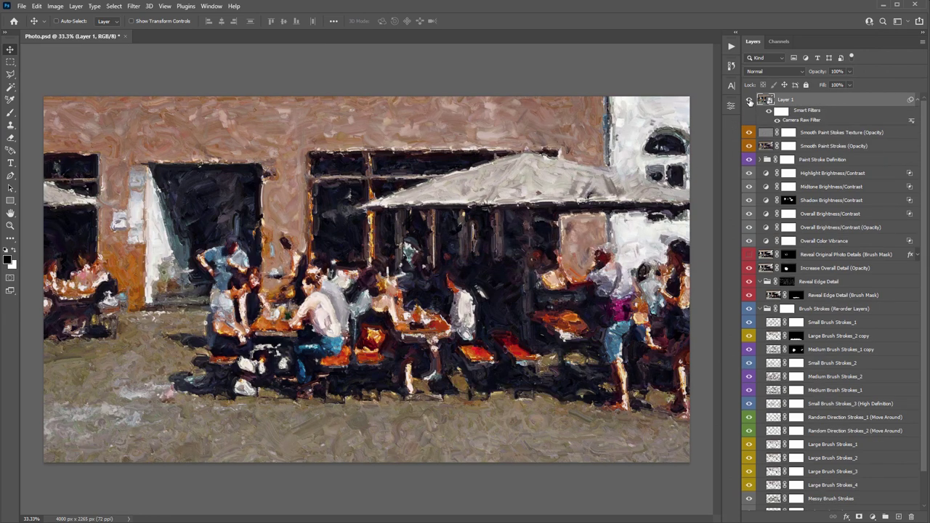
Step: Compare the painting with and without the Camera Raw grading by toggling the visibility of Layer 1
{"action": "left_click", "coordinate": [750, 101]}
{"action": "left_click", "coordinate": [750, 101]}
{"action": "left_click", "coordinate": [750, 101]}
{"action": "left_click", "coordinate": [750, 101]}
{"action": "left_click", "coordinate": [750, 101]}
Step: Lower the opacity of Layer 1 to 68% and check the blend against the layers beneath
{"action": "left_click_drag", "start_coordinate": [820, 82], "coordinate": [304, 89]}
{"action": "left_click_drag", "start_coordinate": [814, 76], "coordinate": [852, 76]}
{"action": "left_click", "coordinate": [749, 99]}
{"action": "left_click", "coordinate": [749, 99]}
{"action": "left_click_drag", "start_coordinate": [824, 73], "coordinate": [802, 72]}
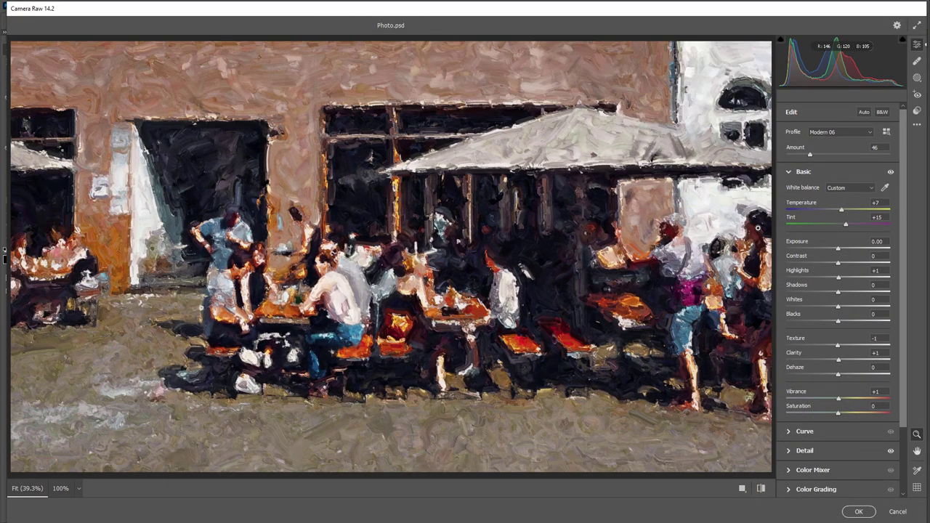
Step: Try a Tint of +7 in Layer 1's Camera Raw filter and save the document
{"action": "left_click_drag", "start_coordinate": [836, 226], "coordinate": [841, 224]}
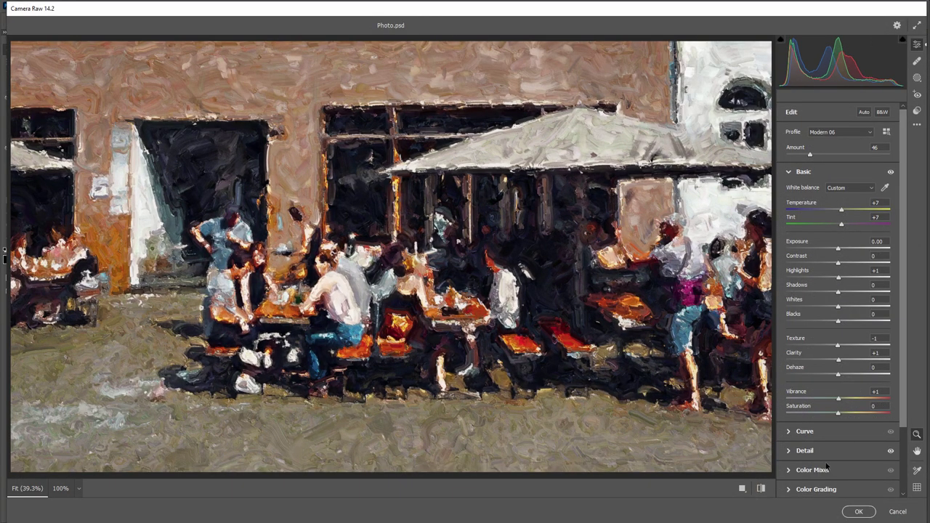
{"action": "left_click", "coordinate": [900, 513]}
{"action": "key", "text": "ctrl+s"}
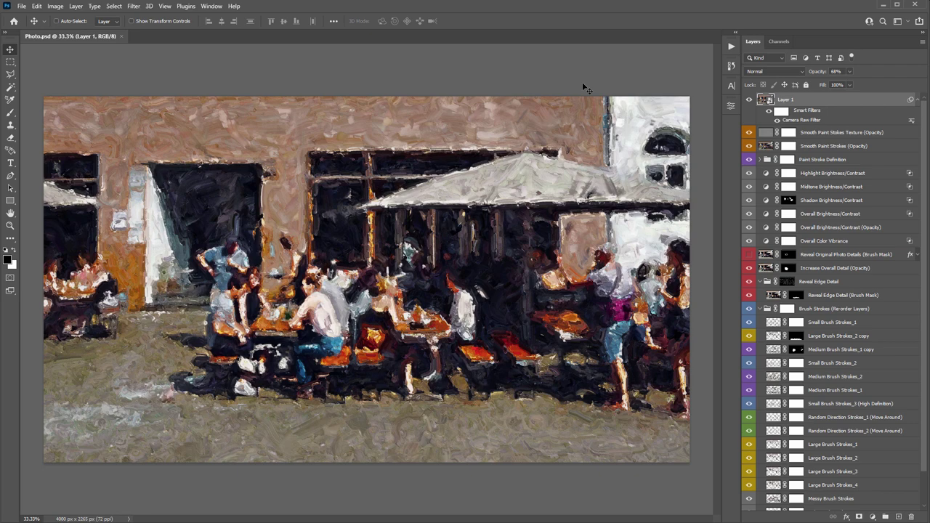
Step: Stamp all visible layers into a new merged layer above Layer 1
{"action": "left_click", "coordinate": [134, 7]}
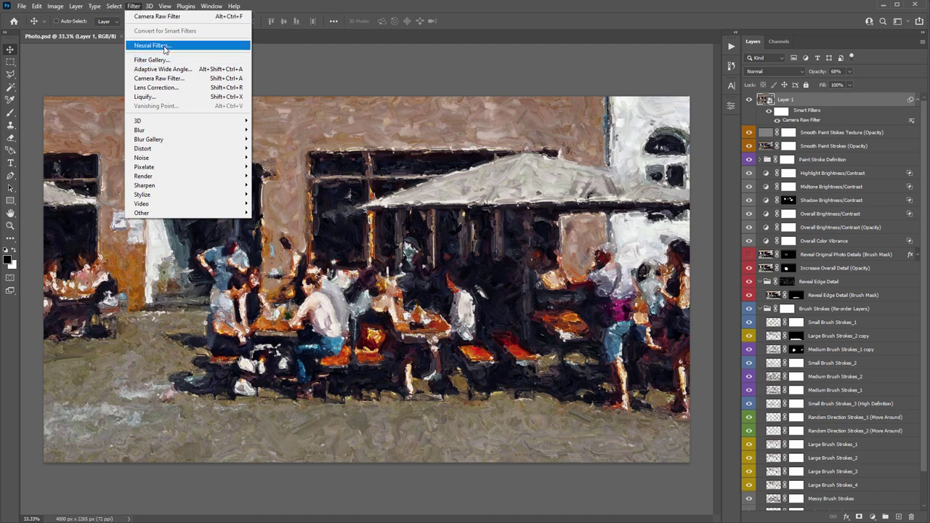
{"action": "key", "text": "Escape"}
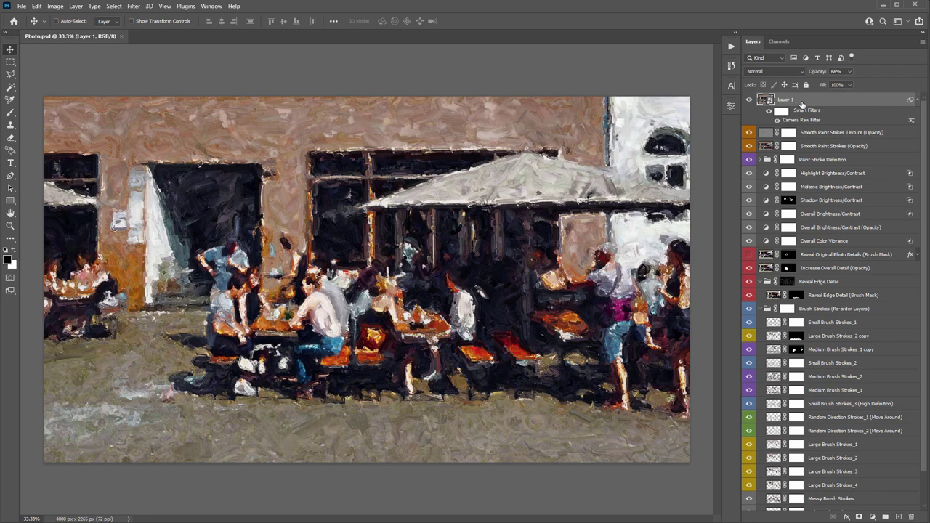
{"action": "key", "text": "ctrl"}
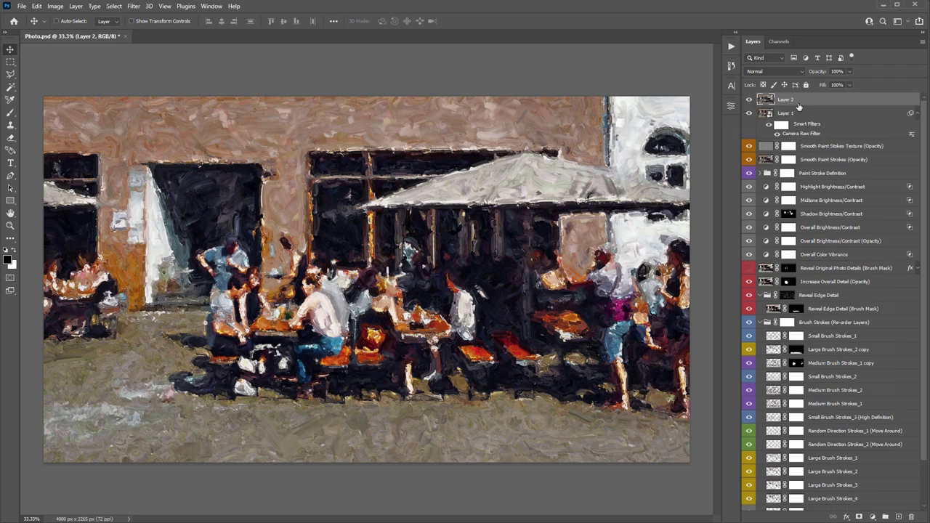
{"action": "key", "text": "ctrl+shift+alt+e"}
{"action": "left_click_drag", "start_coordinate": [409, 187], "coordinate": [433, 162]}
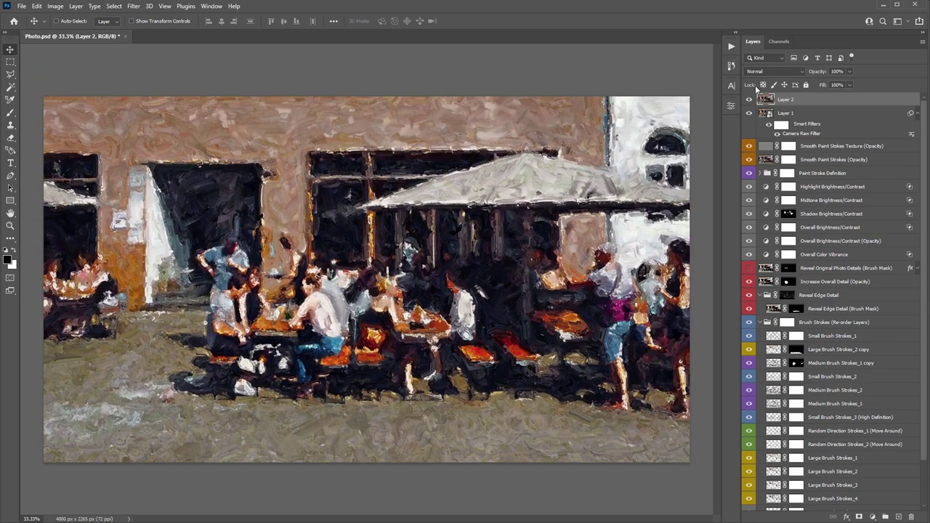
Step: Try the Style Transfer neural filter on Layer 2 with the second featured style
{"action": "left_click", "coordinate": [133, 6]}
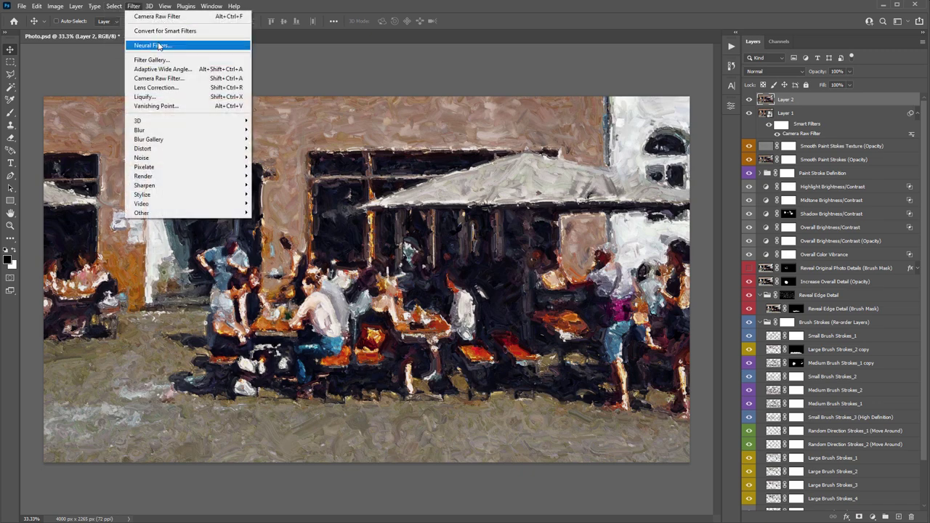
{"action": "left_click", "coordinate": [159, 46]}
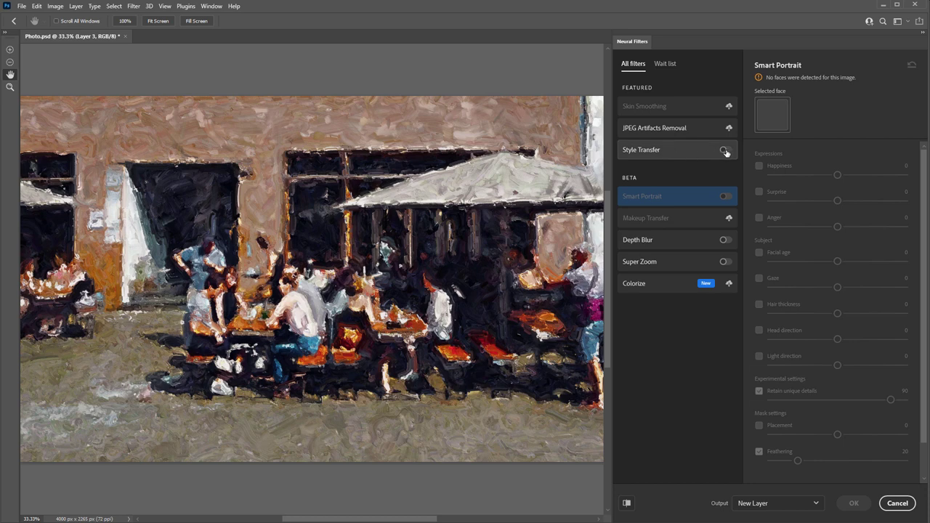
{"action": "left_click", "coordinate": [725, 151]}
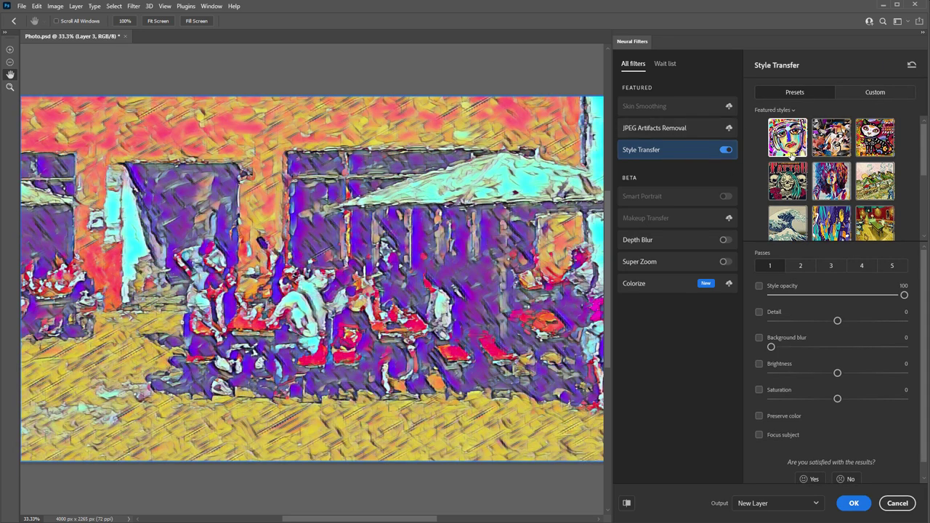
{"action": "left_click", "coordinate": [833, 143]}
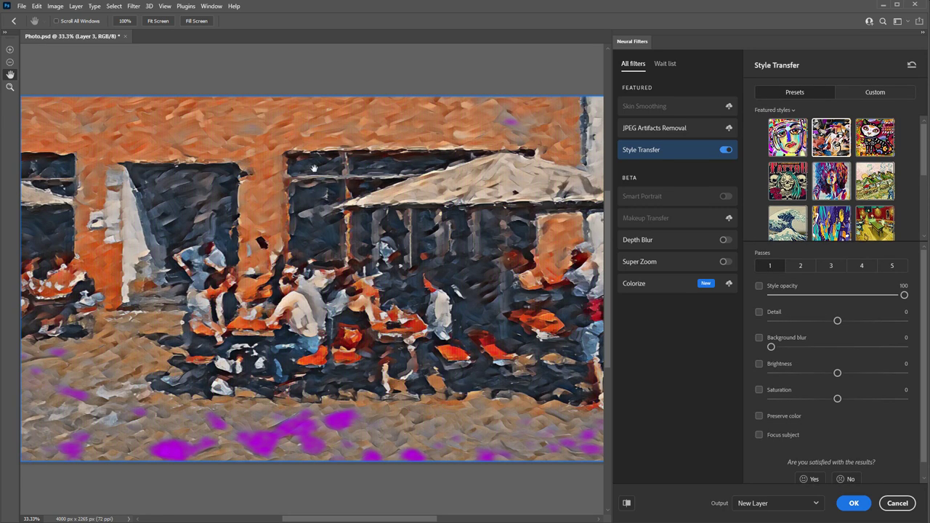
Step: Try Style Transfer with Preserve color and a Style opacity of 38, comparing it with the opacity setting switched off
{"action": "left_click", "coordinate": [759, 415]}
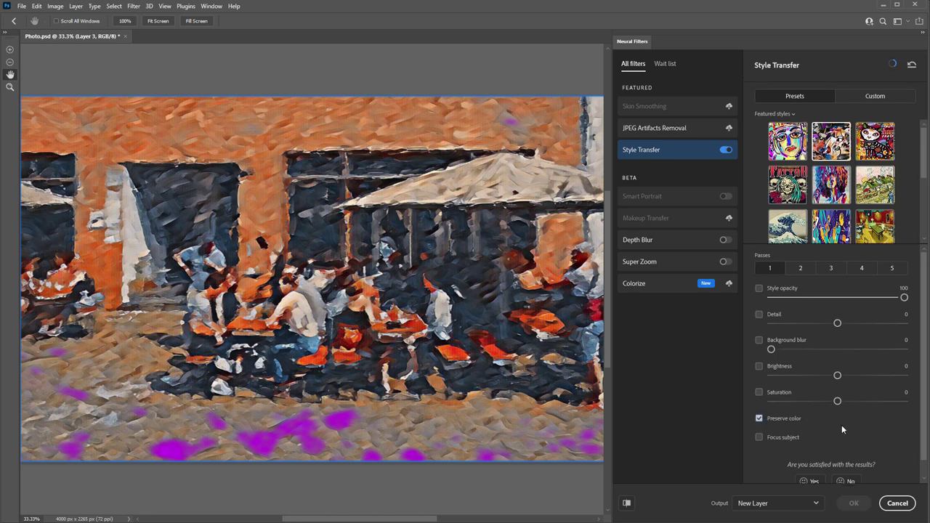
{"action": "left_click", "coordinate": [822, 295]}
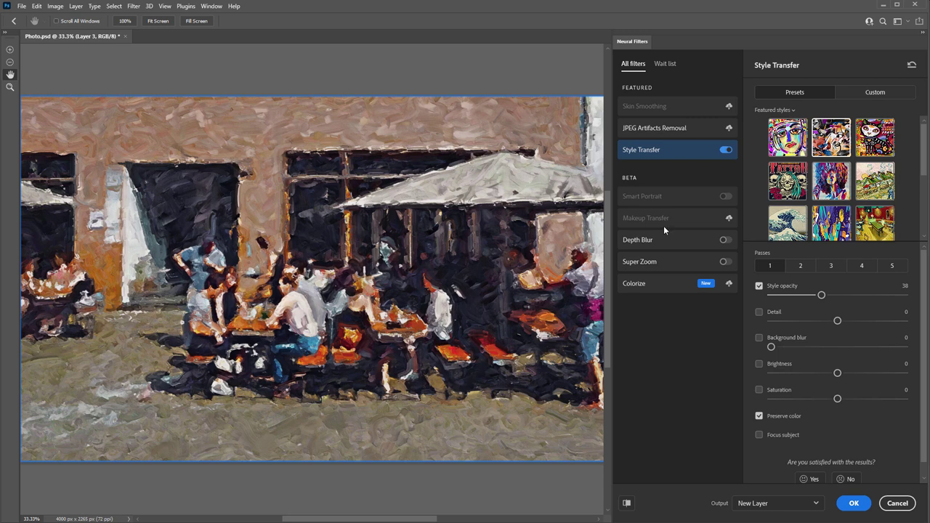
{"action": "left_click", "coordinate": [759, 285]}
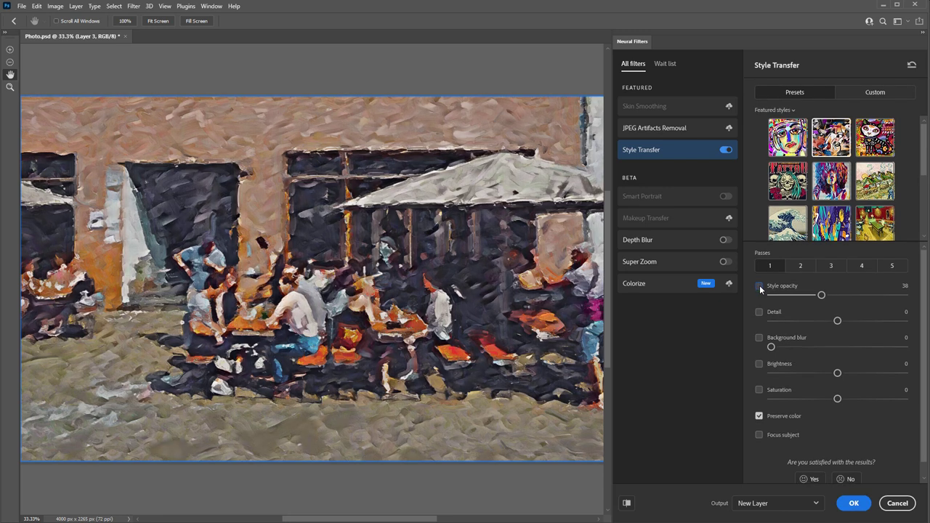
{"action": "left_click", "coordinate": [760, 285]}
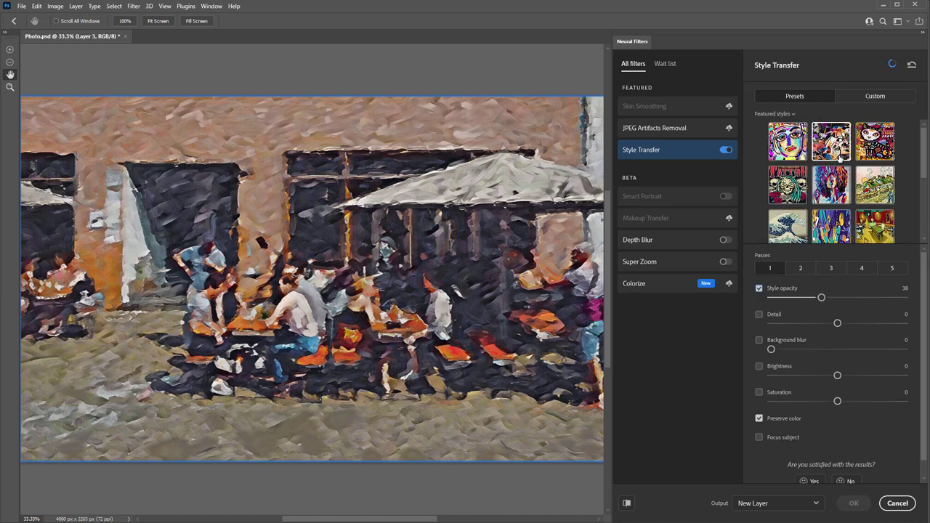
{"action": "left_click", "coordinate": [897, 503]}
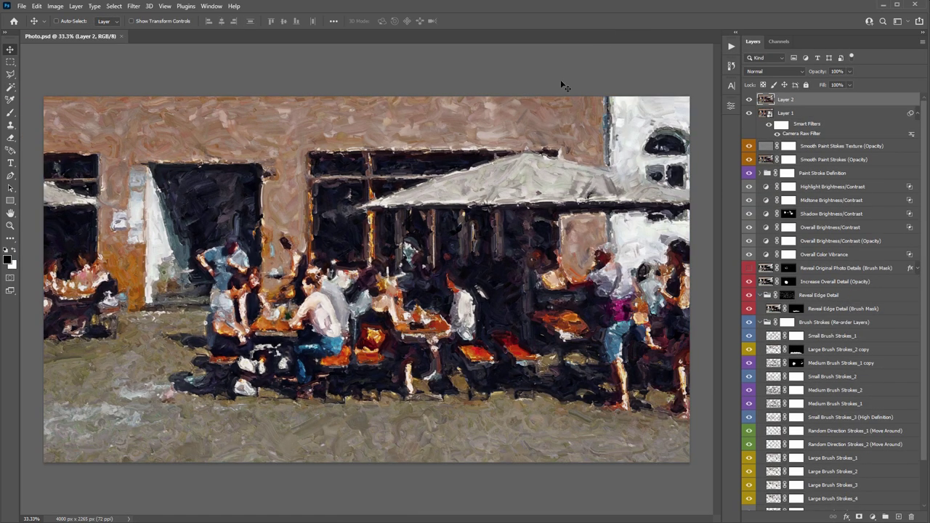
Step: Duplicate the Original Image layer and move the copy to the top of the layer stack
{"action": "scroll", "coordinate": [789, 336], "scroll_direction": "down", "scroll_amount": 3}
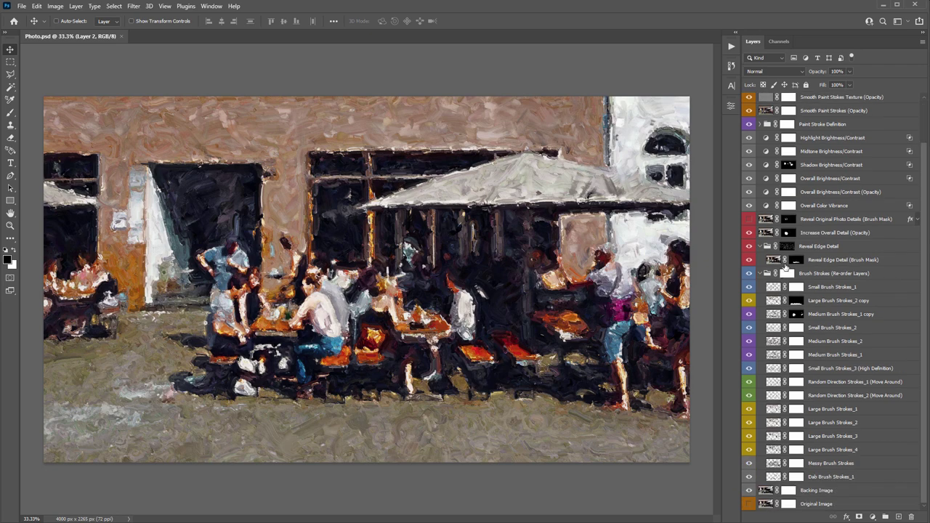
{"action": "left_click", "coordinate": [764, 506]}
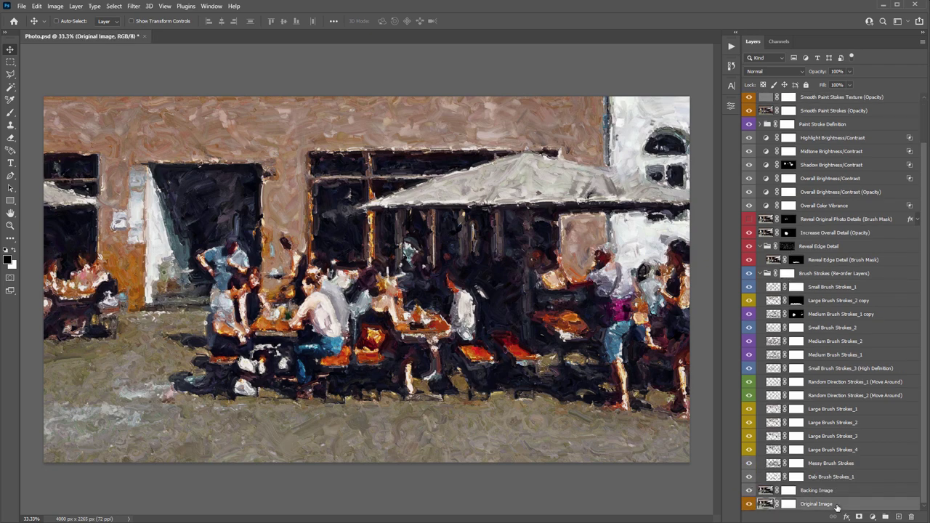
{"action": "key", "text": "ctrl"}
{"action": "key", "text": "ctrl+j"}
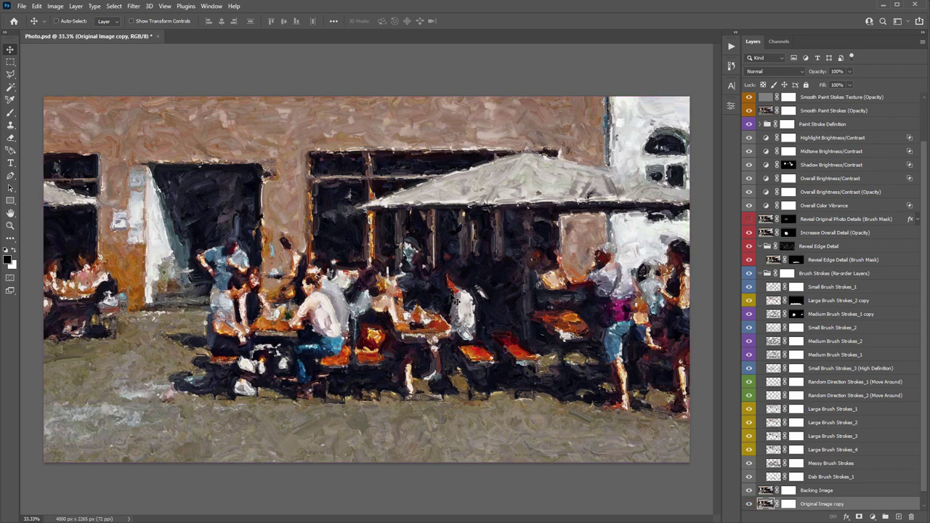
{"action": "key", "text": "ctrl"}
{"action": "key", "text": "ctrl+shift+bracketright"}
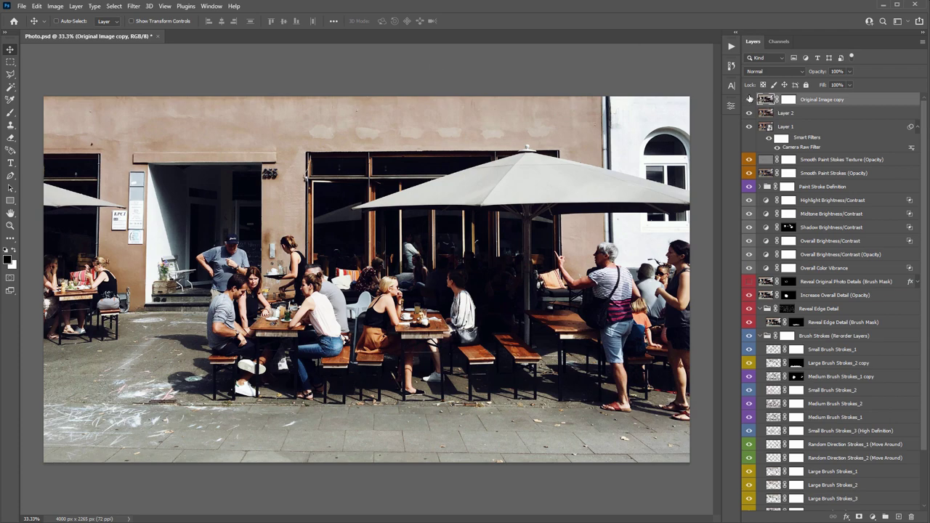
Step: Compare the original photo with the finished painting by toggling the Original Image copy layer, leaving it hidden
{"action": "left_click", "coordinate": [749, 99]}
{"action": "left_click", "coordinate": [749, 99]}
{"action": "left_click", "coordinate": [750, 99]}
{"action": "left_click", "coordinate": [749, 99]}
{"action": "left_click", "coordinate": [749, 99]}
{"action": "left_click", "coordinate": [750, 99]}
{"action": "left_click", "coordinate": [750, 99]}
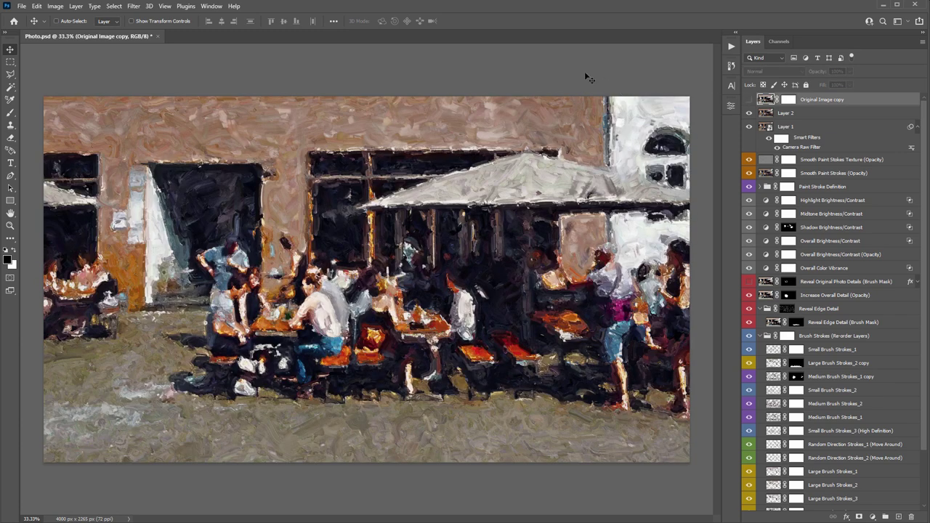